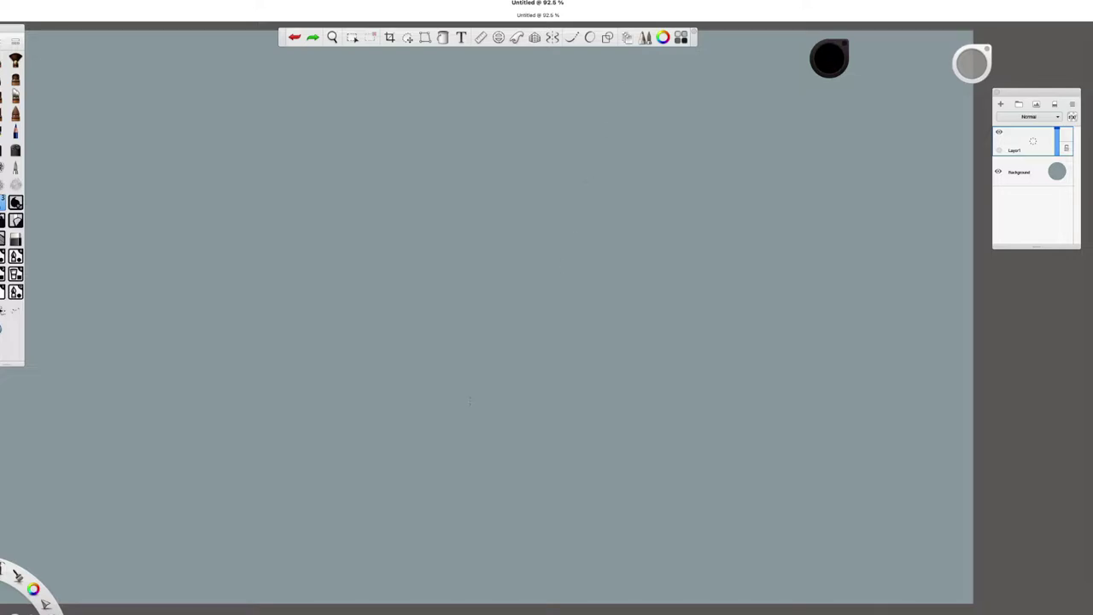
Step: Discard a trial circle and set the brush colour to slate blue
drag(431, 145, 478, 136)
key(super+z)
click(827, 66)
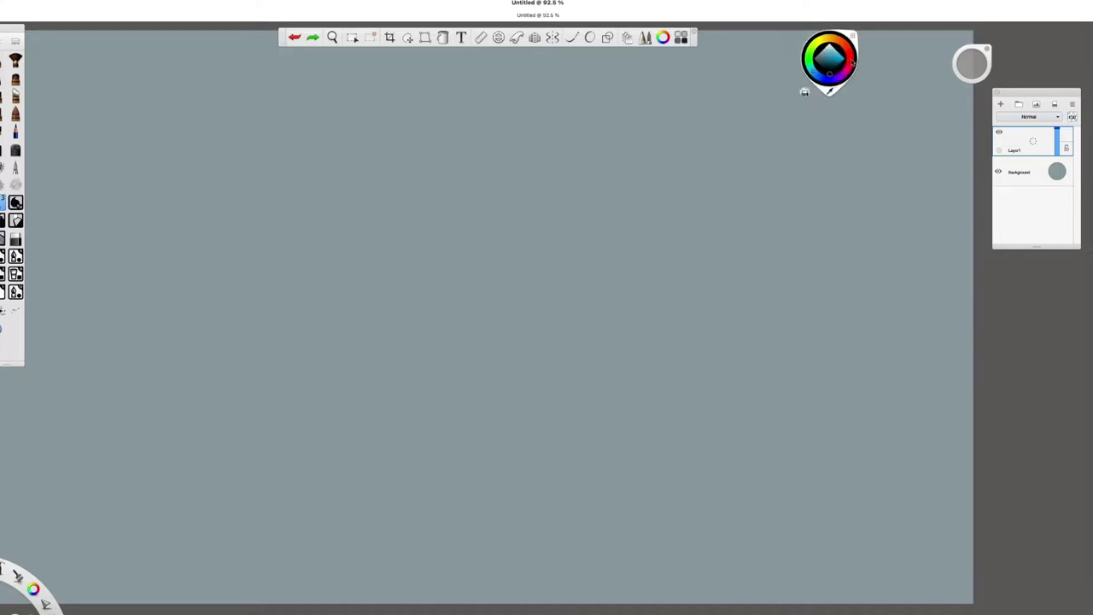
click(833, 65)
Step: Sketch a loose blue circle for the monster's head, undoing a false start
mouse_move(549, 158)
mouse_down()
mouse_move(448, 282)
mouse_move(459, 323)
mouse_up()
key(ctrl+z)
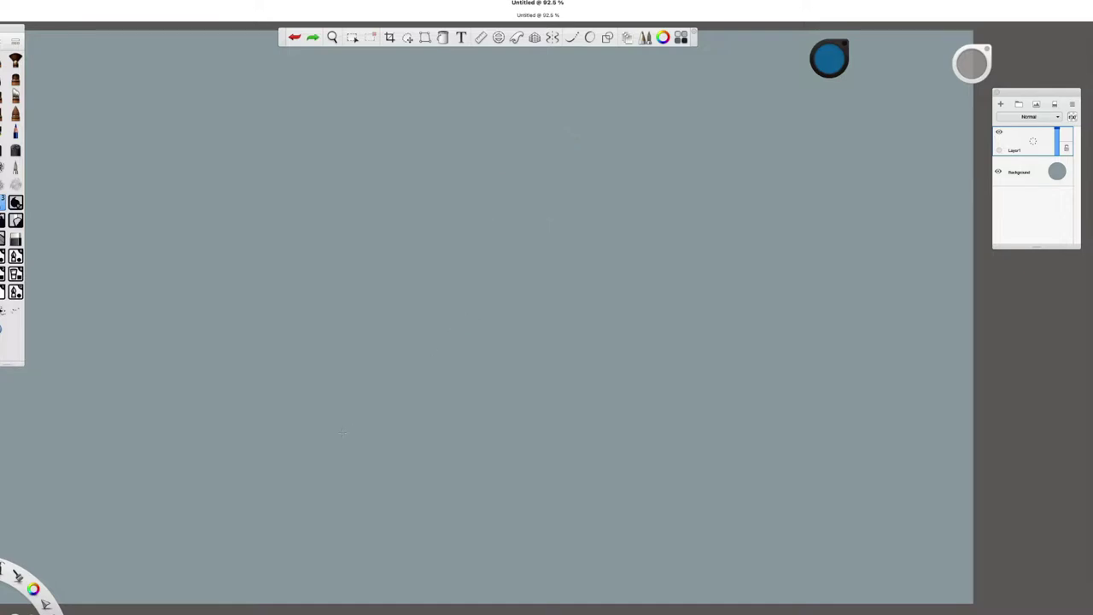
mouse_move(543, 162)
mouse_down()
mouse_move(363, 137)
mouse_move(478, 294)
mouse_up()
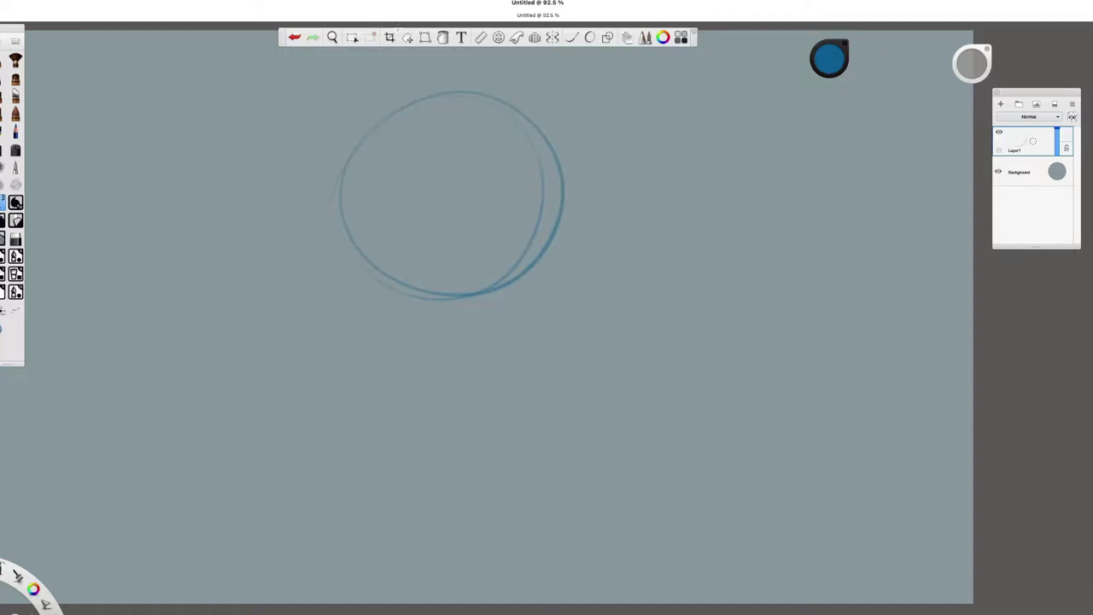
Step: Draw the left and right sides of the egg-shaped body around the head
drag(367, 133, 306, 367)
key(space)
mouse_move(532, 215)
mouse_down()
mouse_move(532, 165)
mouse_move(544, 174)
mouse_up()
drag(369, 115, 306, 348)
drag(317, 196, 294, 382)
drag(520, 417, 612, 181)
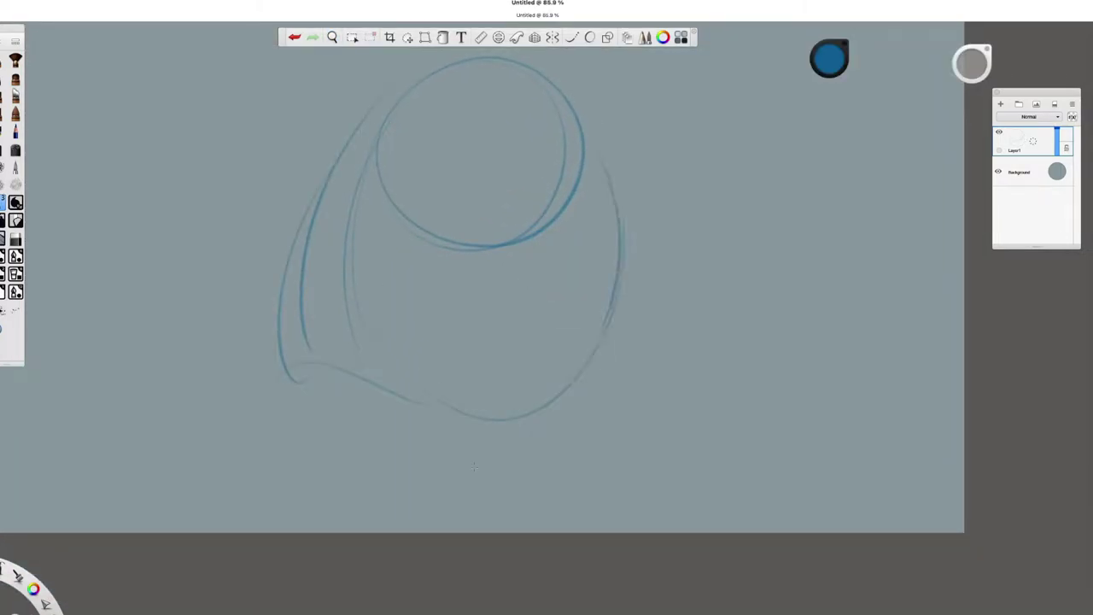
key(space)
drag(630, 264, 641, 207)
Step: Sketch the left foot under the body and strengthen the lower body curve
mouse_move(338, 357)
mouse_down()
mouse_move(405, 428)
mouse_move(469, 401)
mouse_up()
drag(375, 408, 474, 430)
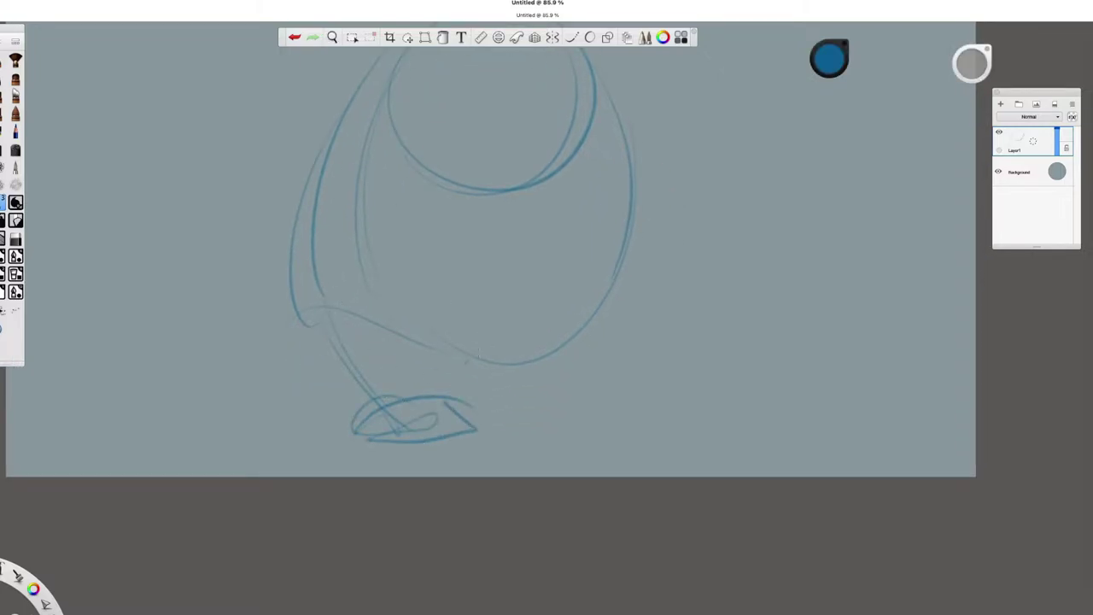
scroll(464, 363, right, 5)
drag(373, 390, 334, 428)
mouse_move(275, 380)
mouse_down()
mouse_move(376, 425)
mouse_move(456, 380)
mouse_up()
key(space)
drag(553, 273, 519, 280)
Step: Extend the body's right side downward and sketch the right foot
drag(514, 243, 440, 439)
drag(476, 365, 422, 423)
drag(464, 380, 414, 434)
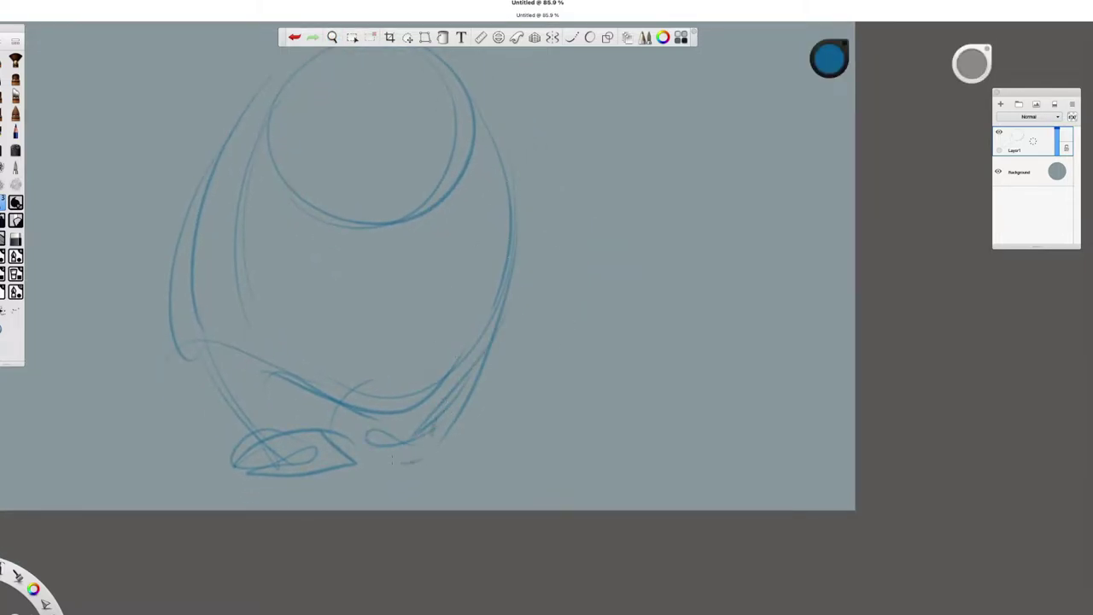
key(space)
drag(554, 322, 604, 312)
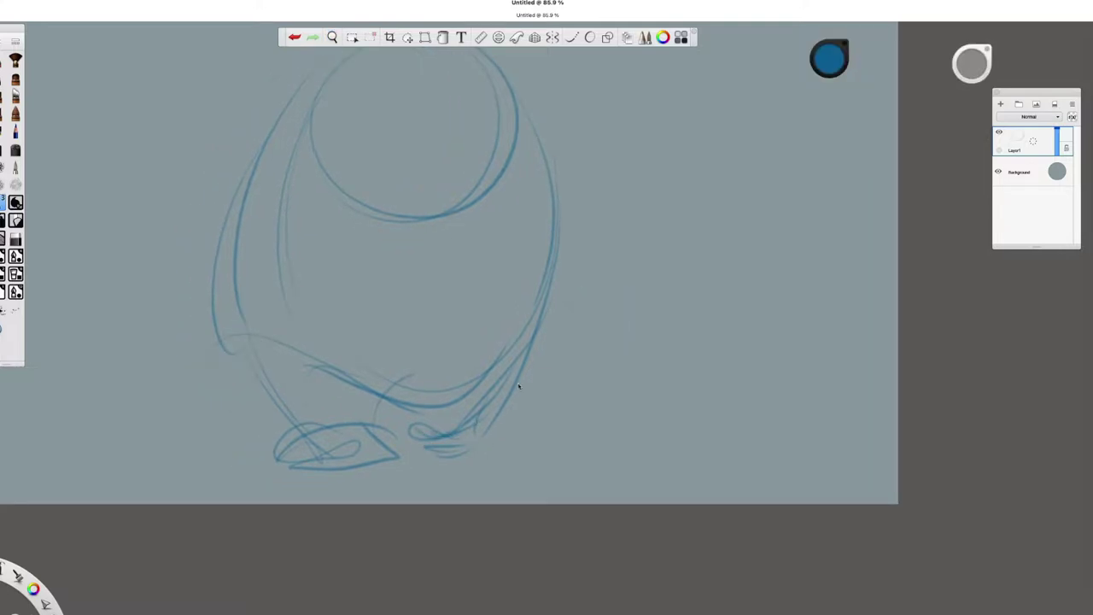
key(space)
drag(518, 386, 540, 383)
Step: Refine the left foot outline with extra strokes
drag(350, 420, 367, 442)
drag(309, 401, 414, 418)
key(space)
drag(632, 128, 647, 250)
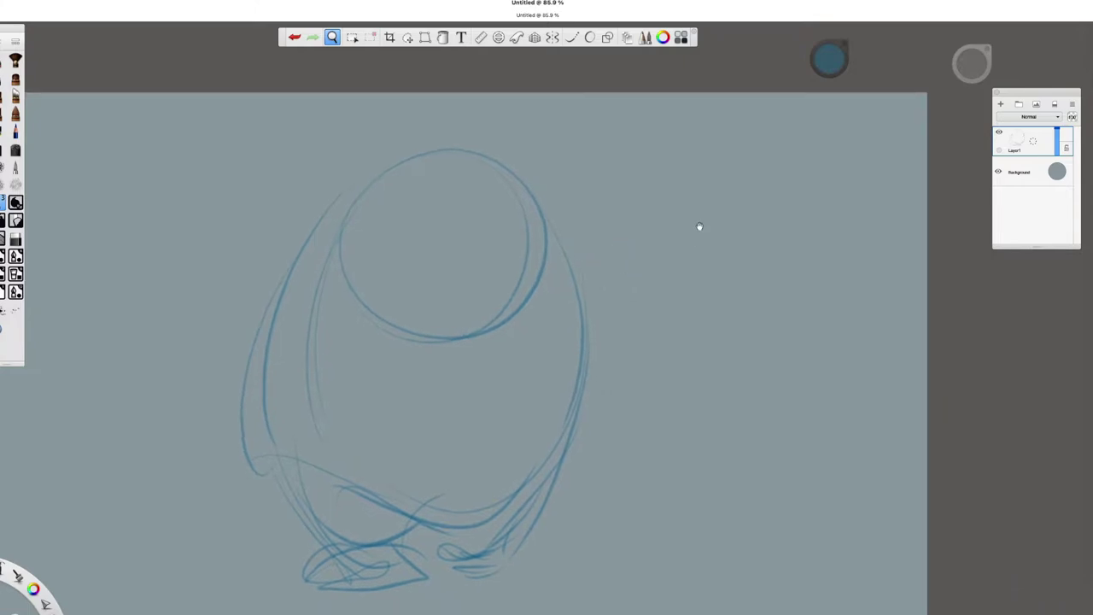
Step: Draw the left arm and the right arm's hooked arc on the body
drag(288, 276, 221, 399)
mouse_move(295, 243)
mouse_down()
mouse_move(205, 401)
mouse_move(303, 444)
mouse_up()
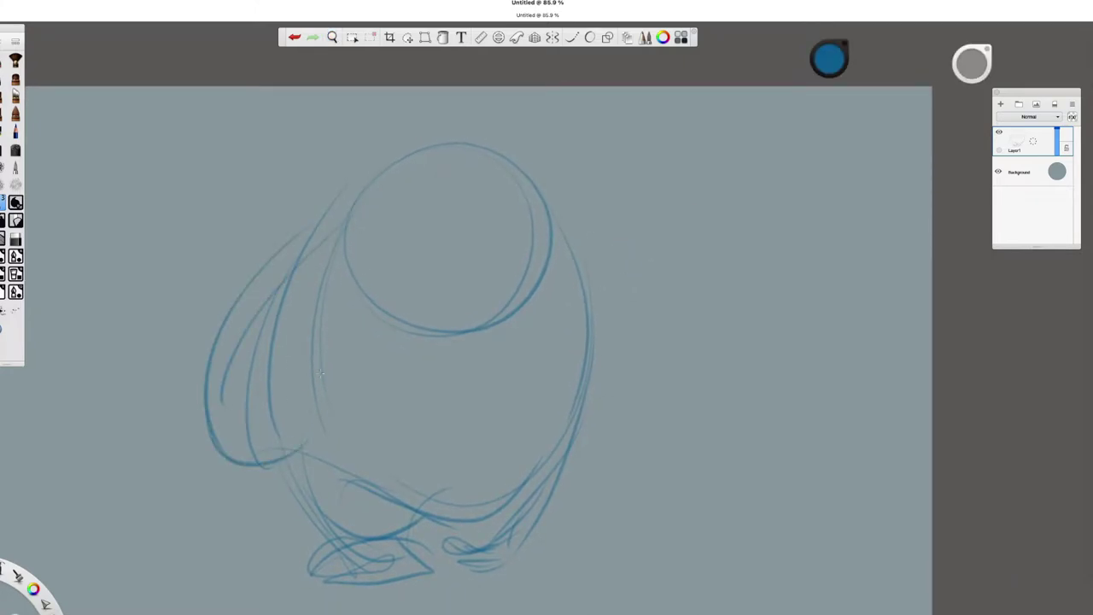
key(space)
drag(700, 254, 620, 230)
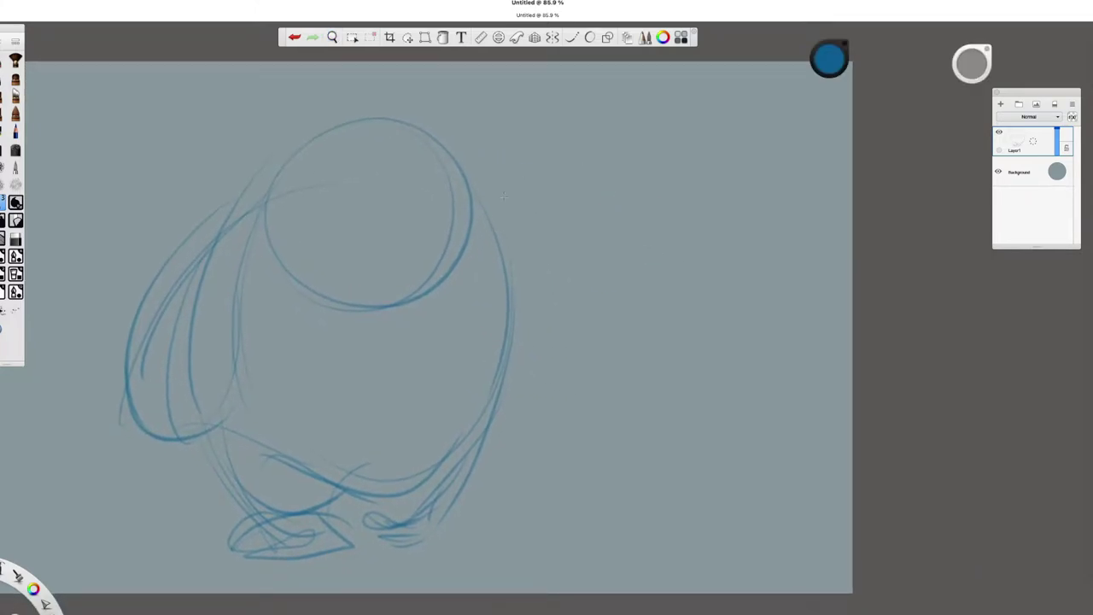
drag(404, 363, 444, 292)
mouse_move(428, 333)
mouse_down()
mouse_move(559, 316)
mouse_move(585, 299)
mouse_up()
key(space)
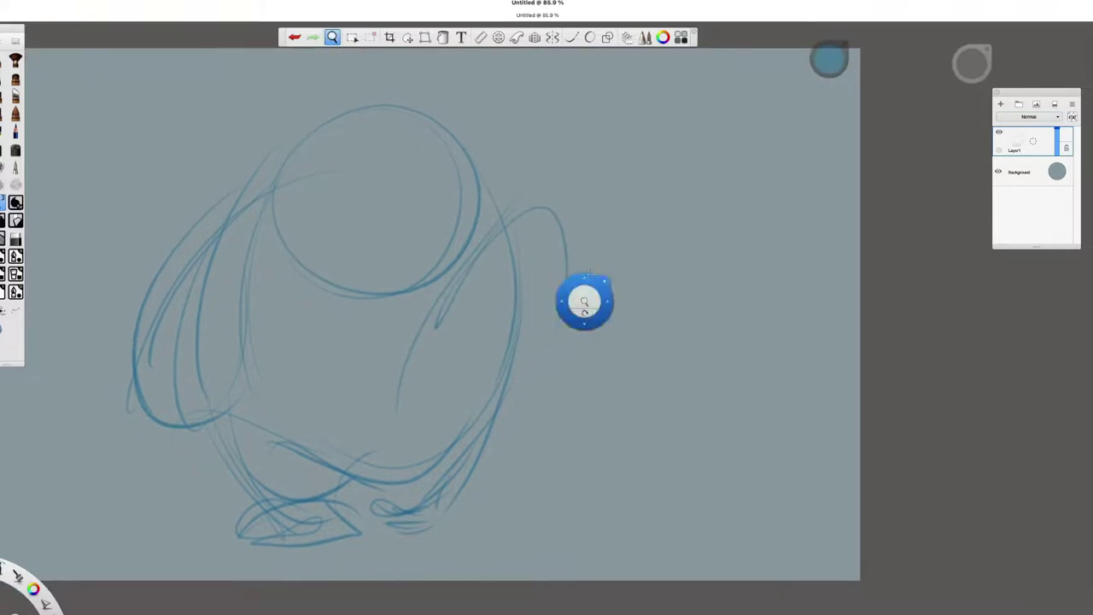
drag(495, 244, 461, 418)
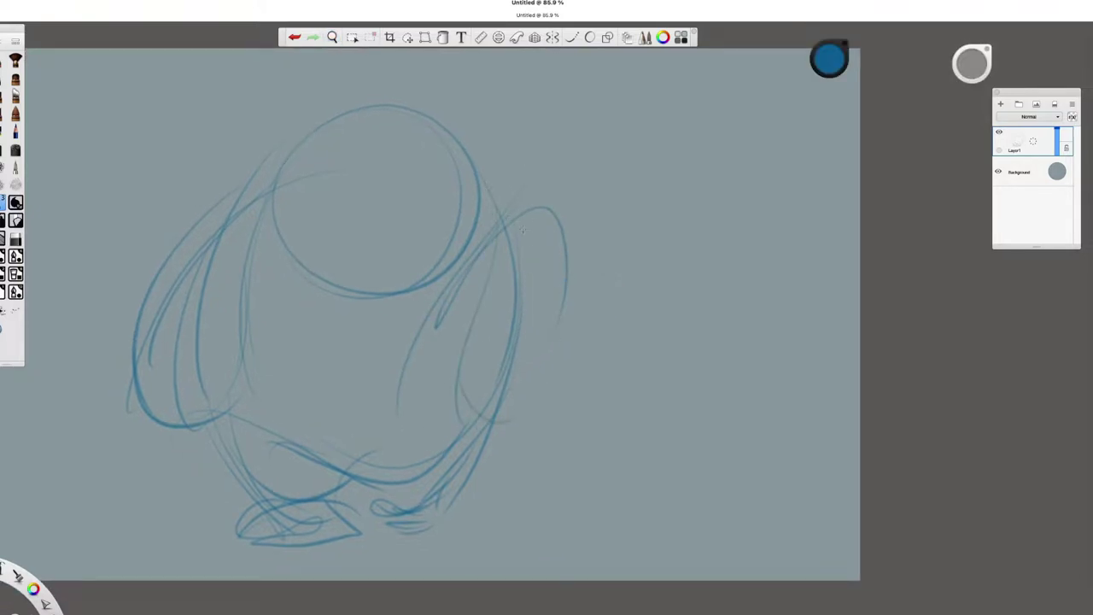
Step: Add short strokes at the lower left, then zoom out to the whole canvas
key(space)
mouse_move(568, 295)
mouse_down()
mouse_move(646, 306)
mouse_move(636, 293)
mouse_move(580, 402)
mouse_move(576, 306)
mouse_move(477, 419)
mouse_move(639, 334)
mouse_up()
drag(468, 361, 398, 373)
mouse_move(362, 313)
mouse_down()
mouse_move(398, 372)
mouse_move(348, 344)
mouse_up()
drag(341, 386, 396, 365)
key(space)
drag(760, 358, 743, 358)
drag(364, 323, 528, 340)
key(space)
mouse_move(683, 287)
mouse_down()
mouse_move(619, 291)
mouse_move(914, 290)
mouse_up()
key(space)
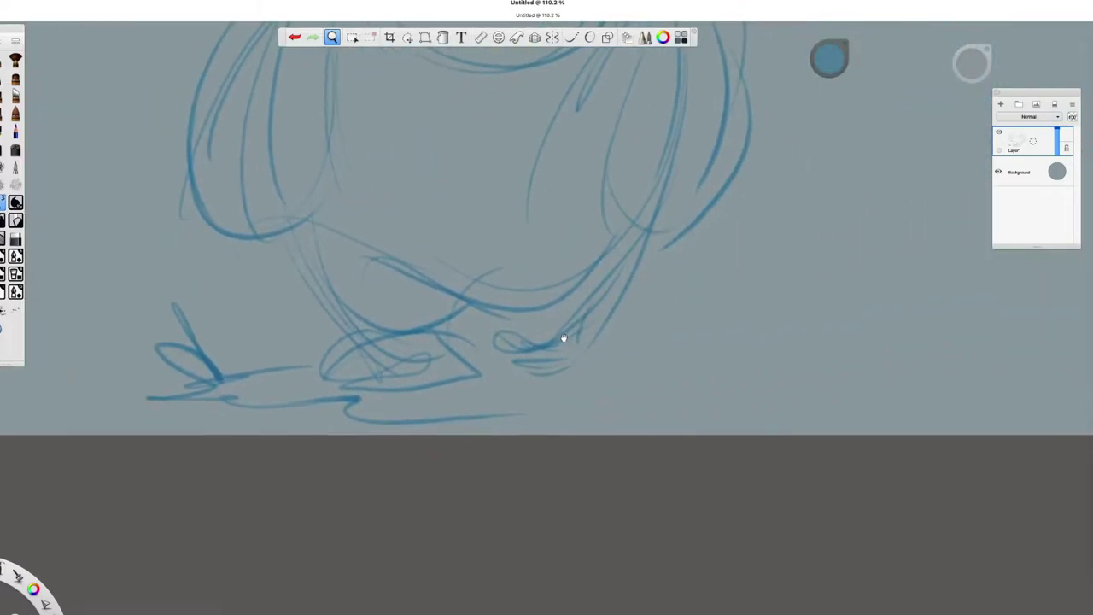
Step: Draw a long ground line under the feet with grass strokes on the right
key(space)
drag(563, 338, 555, 329)
drag(430, 359, 657, 337)
key(space)
drag(794, 315, 817, 301)
mouse_move(596, 288)
mouse_down()
mouse_move(719, 307)
mouse_move(735, 299)
mouse_move(640, 329)
mouse_up()
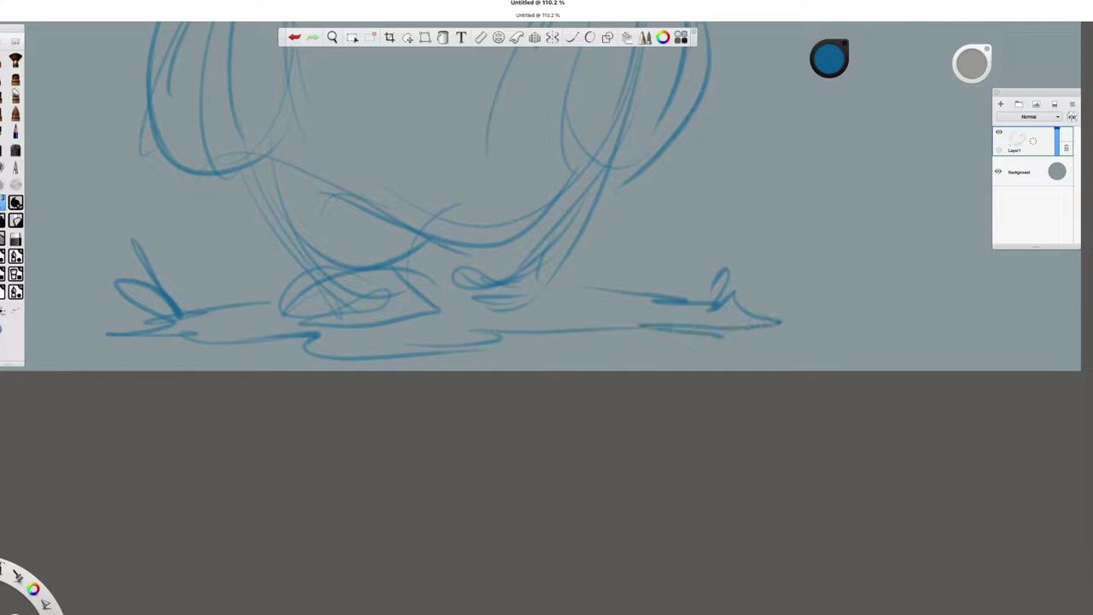
scroll(743, 248, up, 10)
Step: Sketch long strokes over the body and an arc above the head circle
key(space)
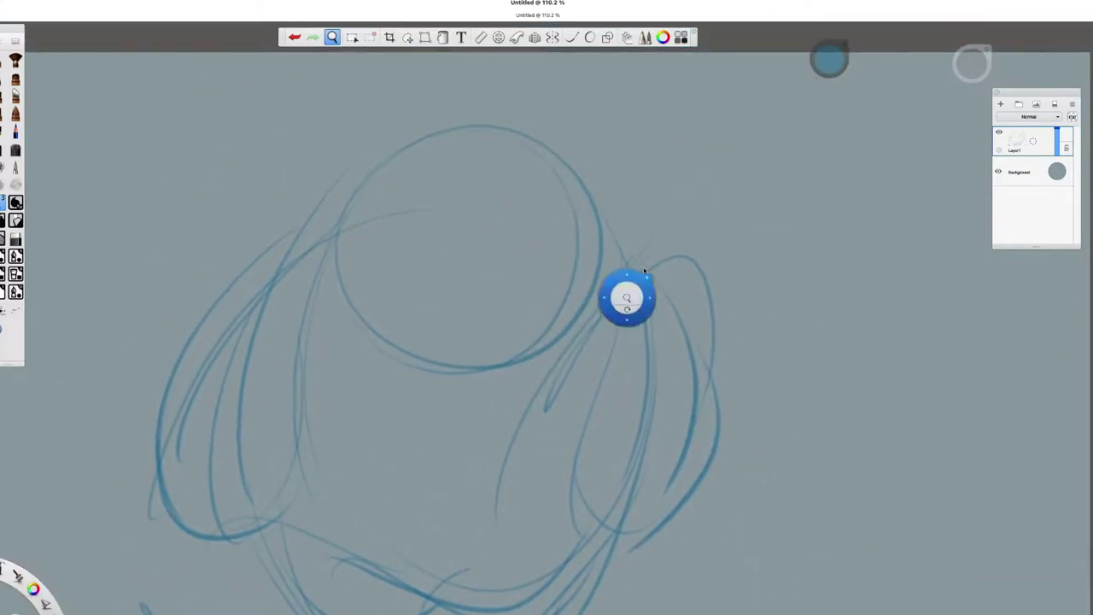
drag(479, 176, 517, 416)
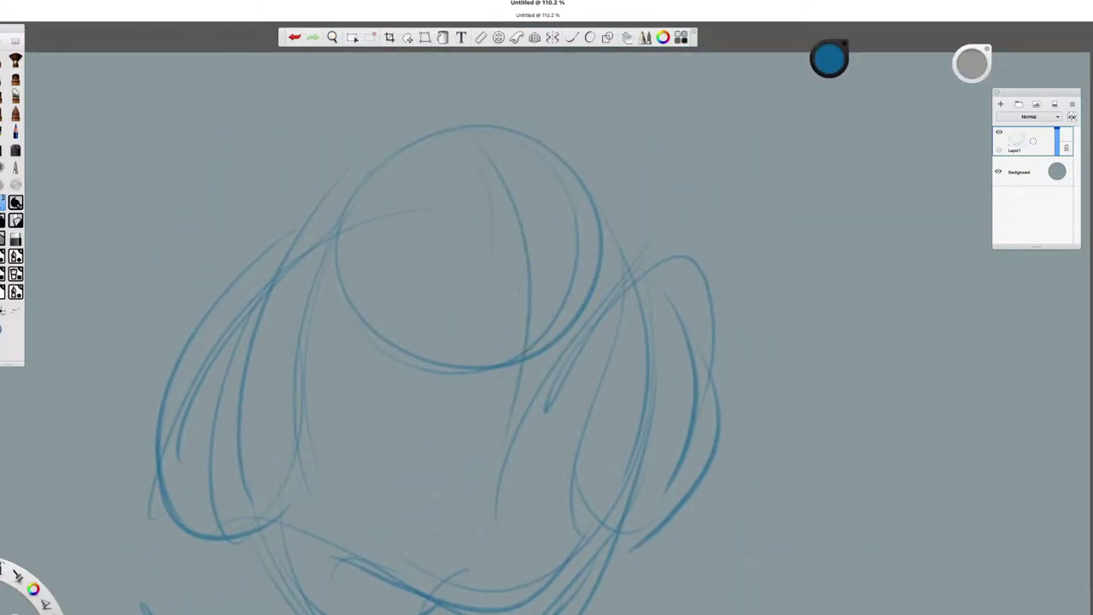
scroll(671, 244, up, 3)
drag(316, 354, 596, 386)
scroll(703, 307, up, 1)
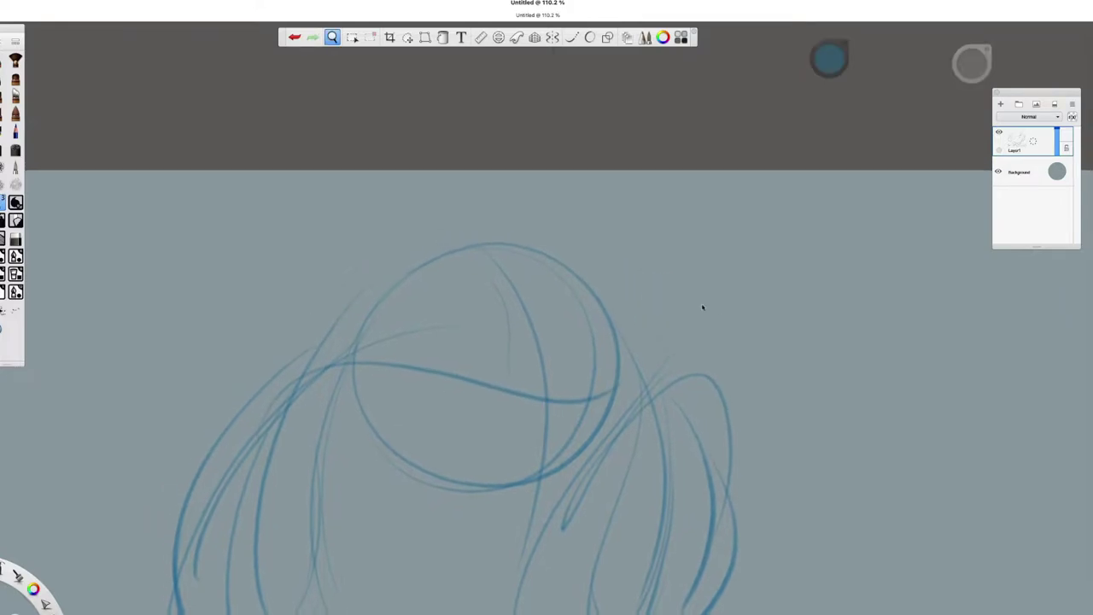
drag(469, 181, 557, 288)
scroll(622, 312, left, 5)
scroll(622, 312, up, 2)
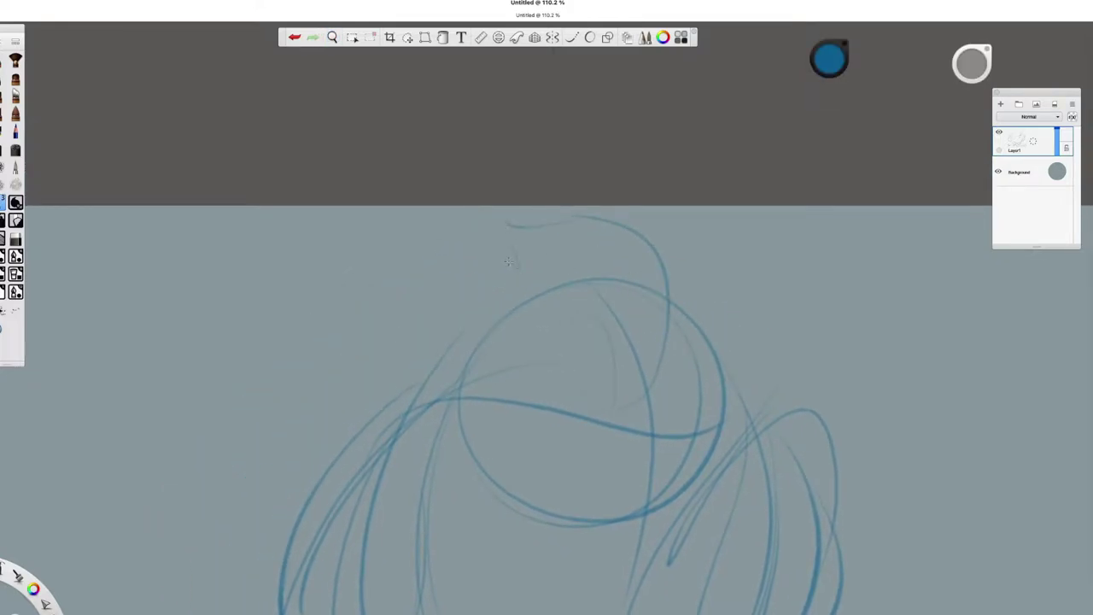
Step: Strengthen the outline of the body's left lobe
scroll(517, 390, down, 4)
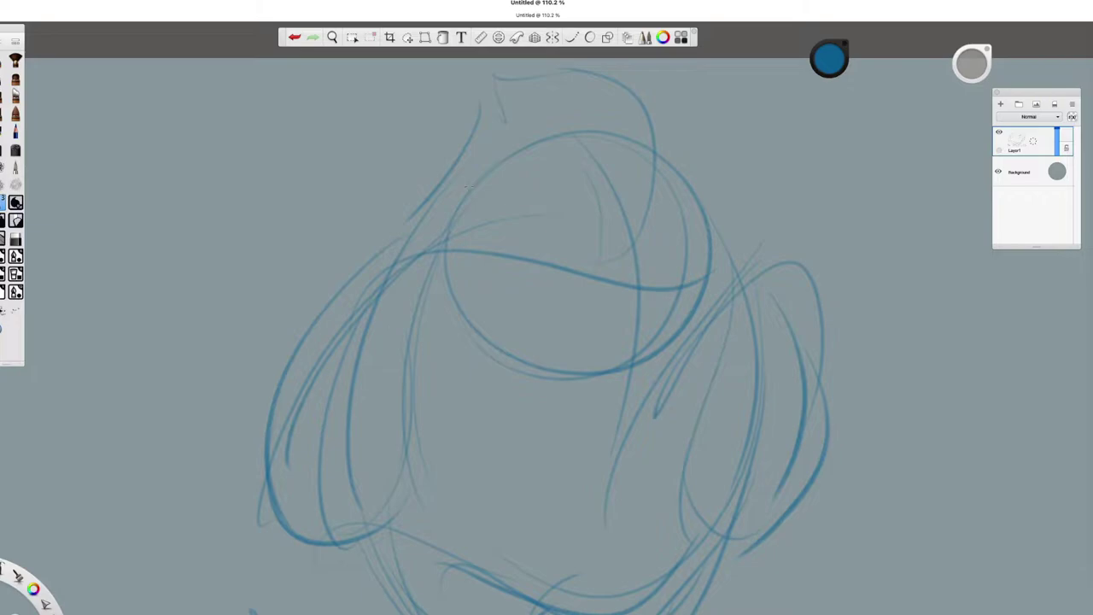
scroll(521, 279, left, 3)
scroll(522, 279, down, 2)
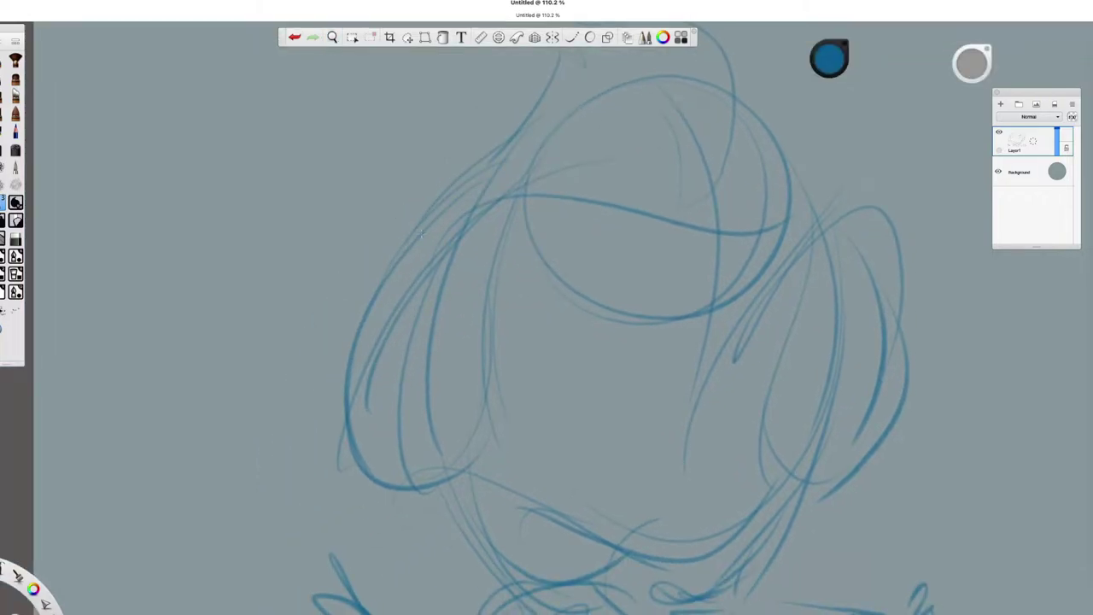
scroll(522, 317, down, 2)
scroll(521, 316, right, 2)
mouse_move(277, 342)
mouse_down()
mouse_move(299, 423)
mouse_move(368, 434)
mouse_up()
Step: Rotate and reframe the canvas, then add a short stroke near the head circle
mouse_move(692, 241)
mouse_down()
mouse_move(581, 251)
mouse_move(622, 236)
mouse_move(599, 300)
mouse_move(561, 336)
mouse_move(578, 327)
mouse_up()
mouse_move(742, 265)
mouse_down()
mouse_move(566, 256)
mouse_move(675, 329)
mouse_move(688, 296)
mouse_up()
scroll(688, 296, left, 3)
scroll(687, 296, up, 2)
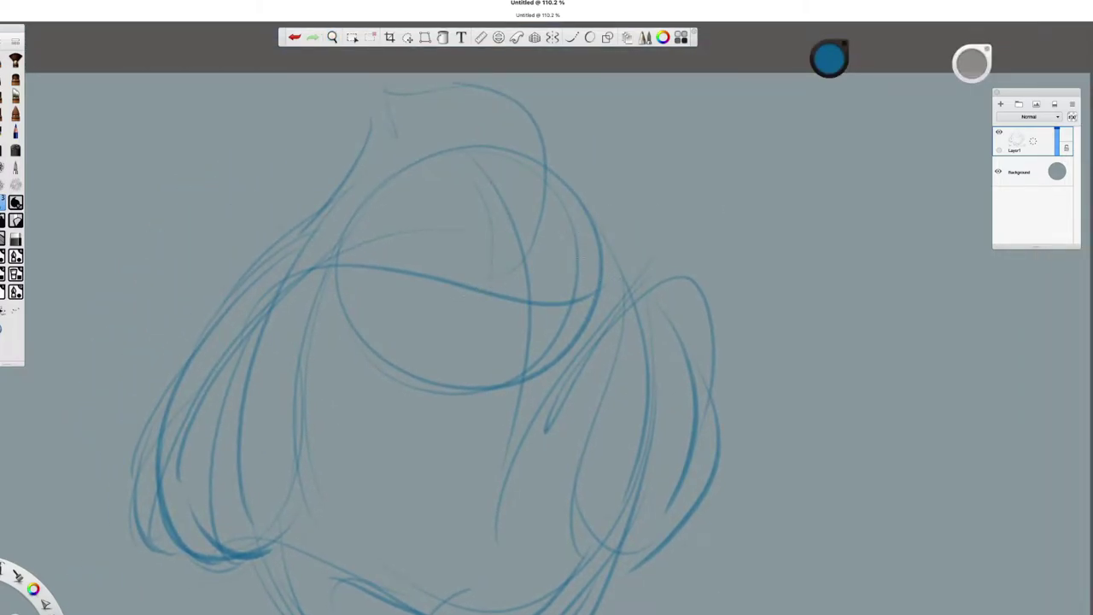
drag(683, 261, 645, 261)
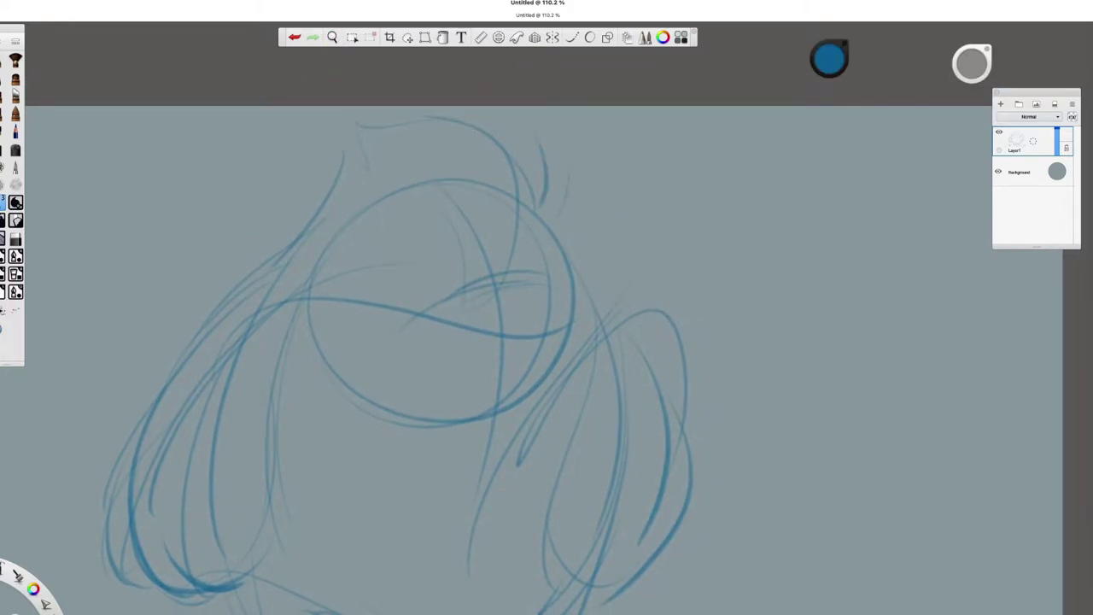
drag(678, 200, 734, 211)
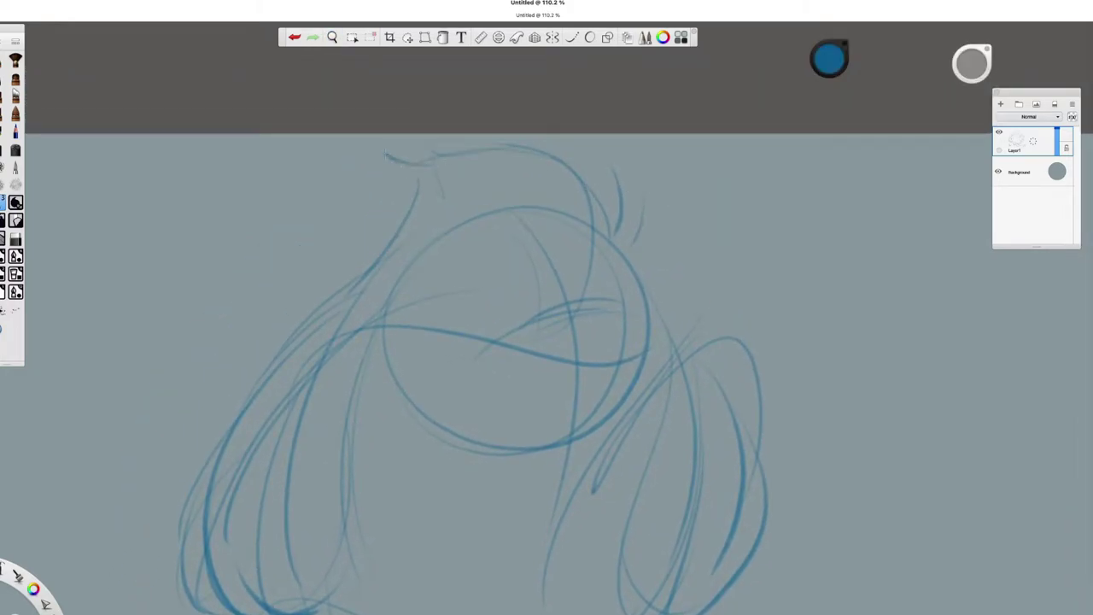
mouse_move(632, 281)
mouse_down()
mouse_move(617, 257)
mouse_move(646, 210)
mouse_move(507, 291)
mouse_move(686, 264)
mouse_move(598, 378)
mouse_move(637, 302)
mouse_move(774, 280)
mouse_up()
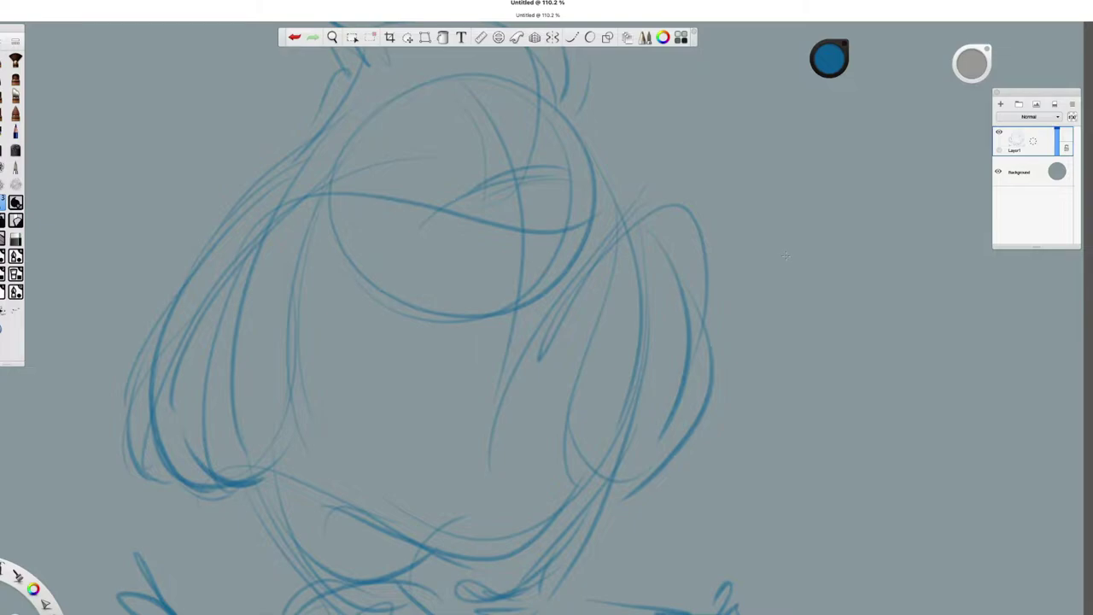
drag(778, 203, 771, 225)
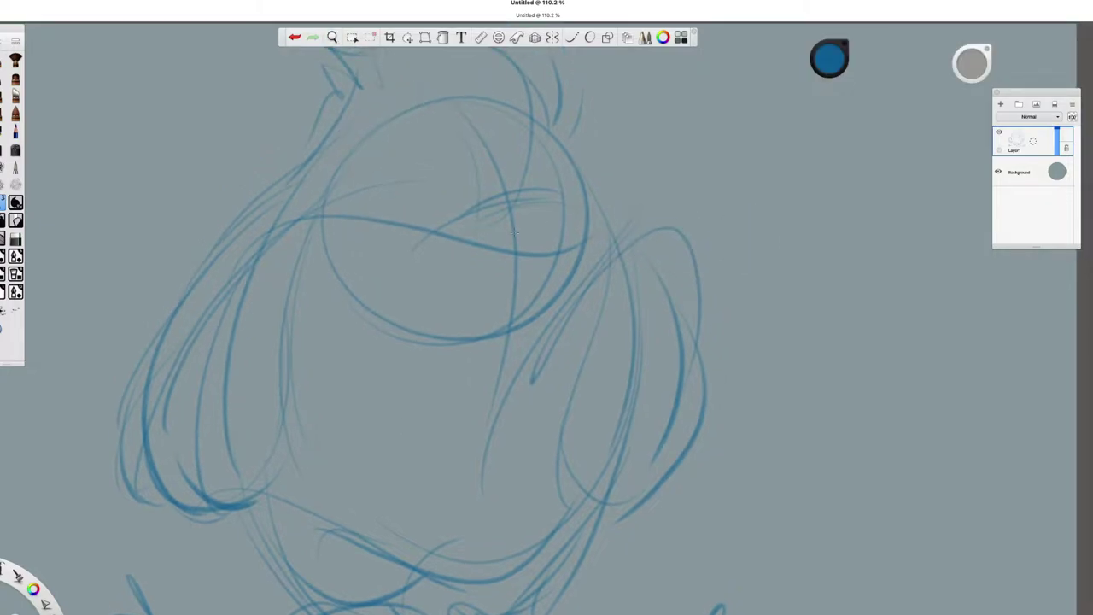
scroll(399, 270, left, 5)
drag(394, 232, 435, 206)
Step: Try an eye circle and an arc below it, undoing the eye circle
scroll(535, 290, right, 3)
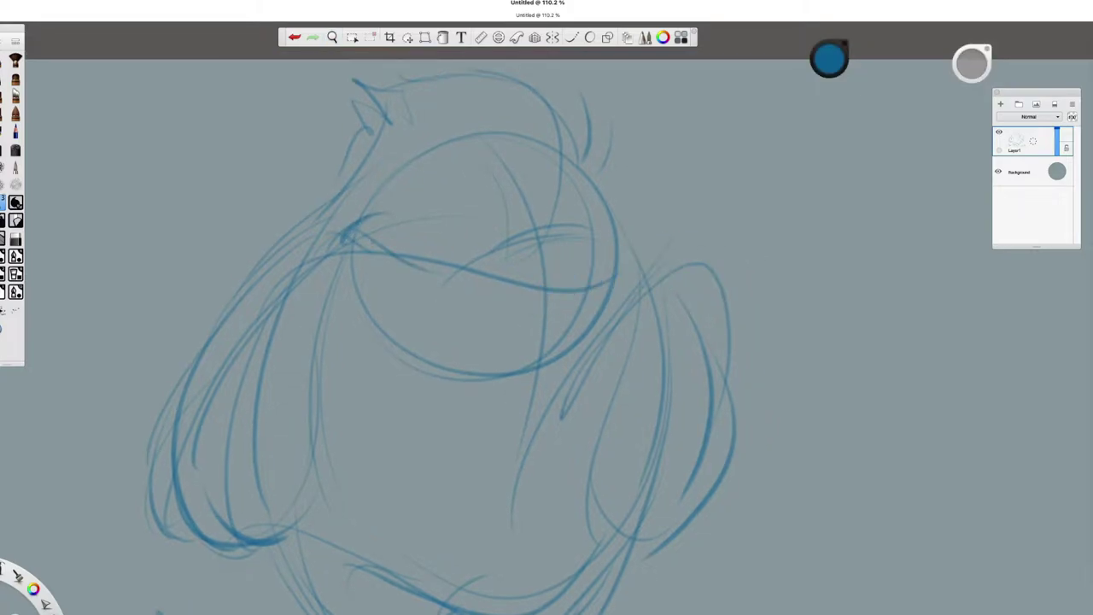
scroll(621, 220, right, 2)
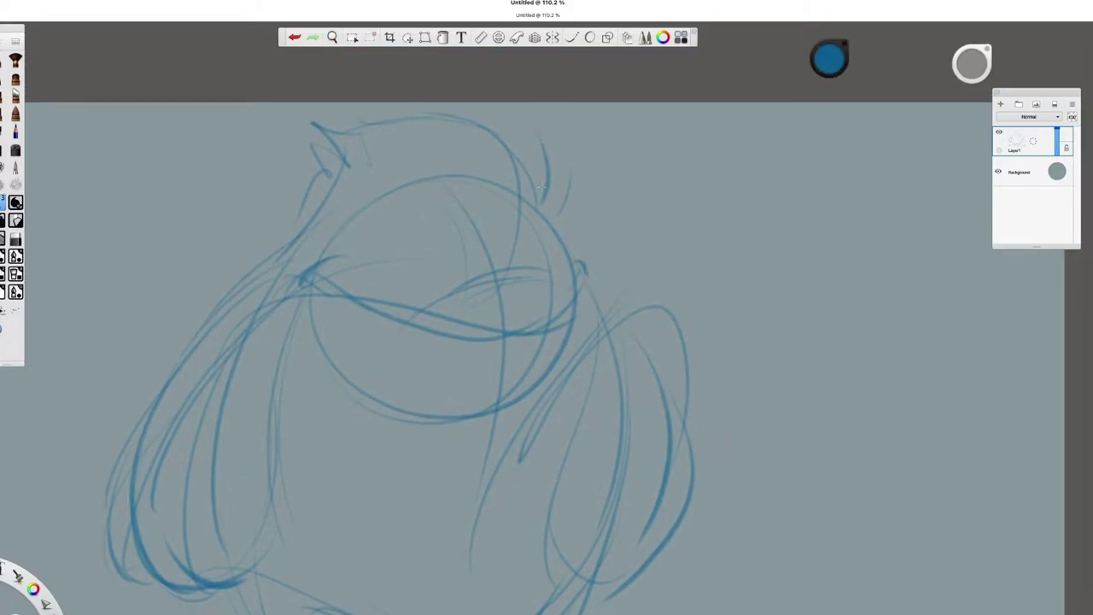
scroll(594, 182, right, 2)
scroll(536, 186, left, 5)
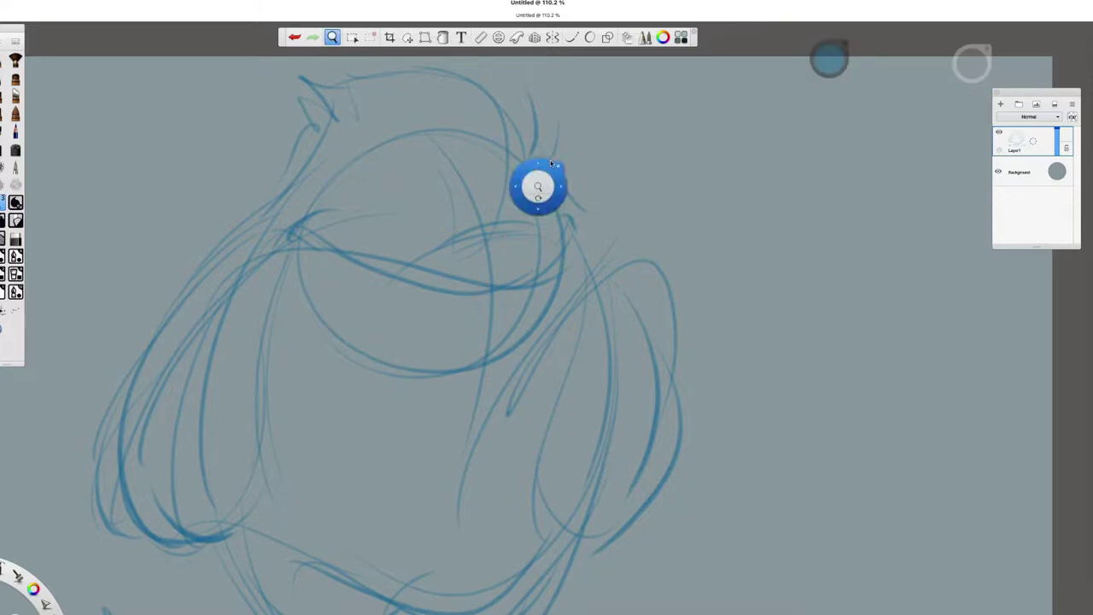
mouse_move(563, 186)
mouse_down()
mouse_move(546, 256)
mouse_move(568, 184)
mouse_up()
drag(477, 250, 551, 275)
drag(622, 230, 691, 234)
scroll(678, 290, right, 3)
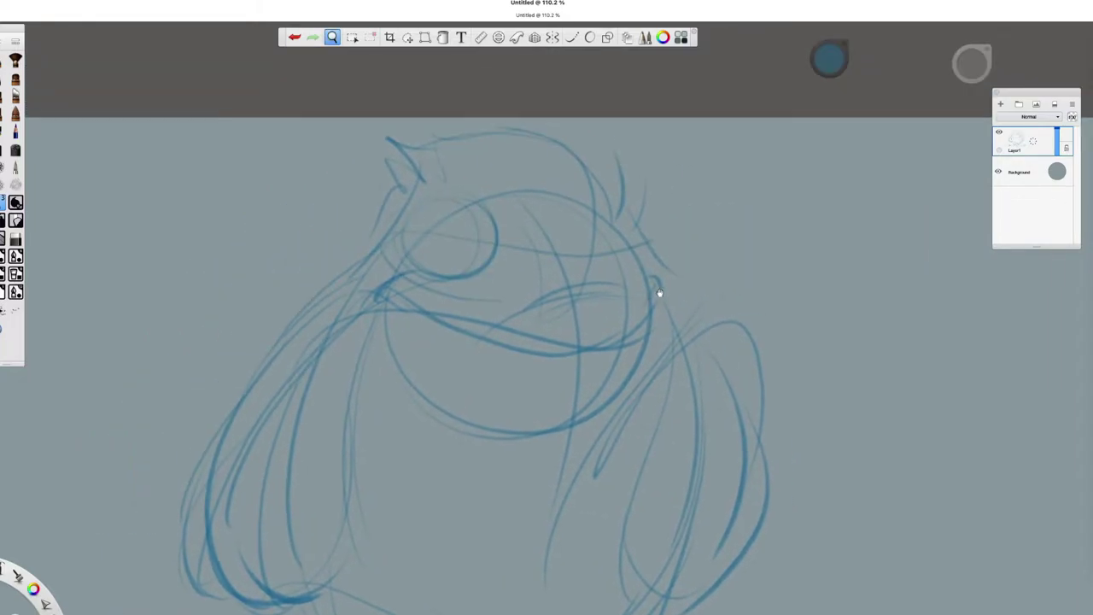
scroll(679, 291, right, 3)
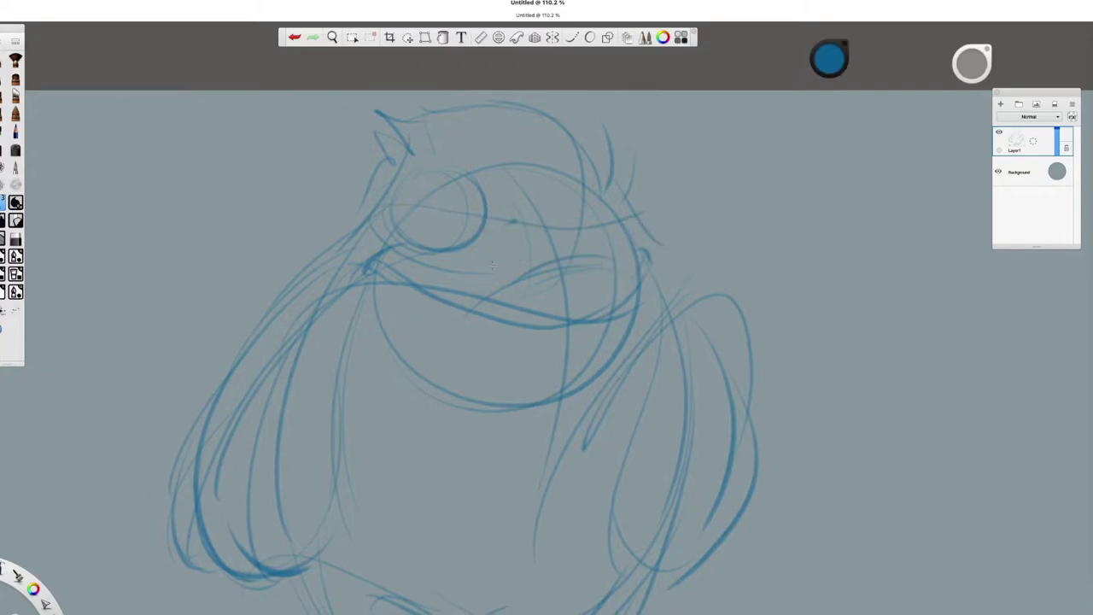
scroll(630, 236, down, 3)
key(ctrl+z)
scroll(683, 238, right, 3)
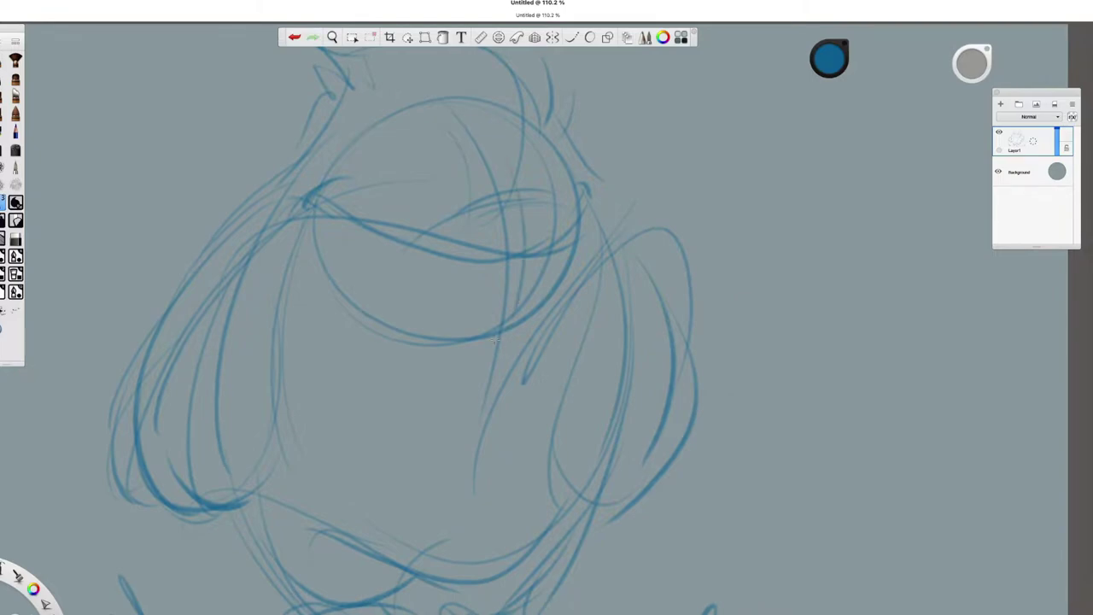
scroll(645, 224, down, 2)
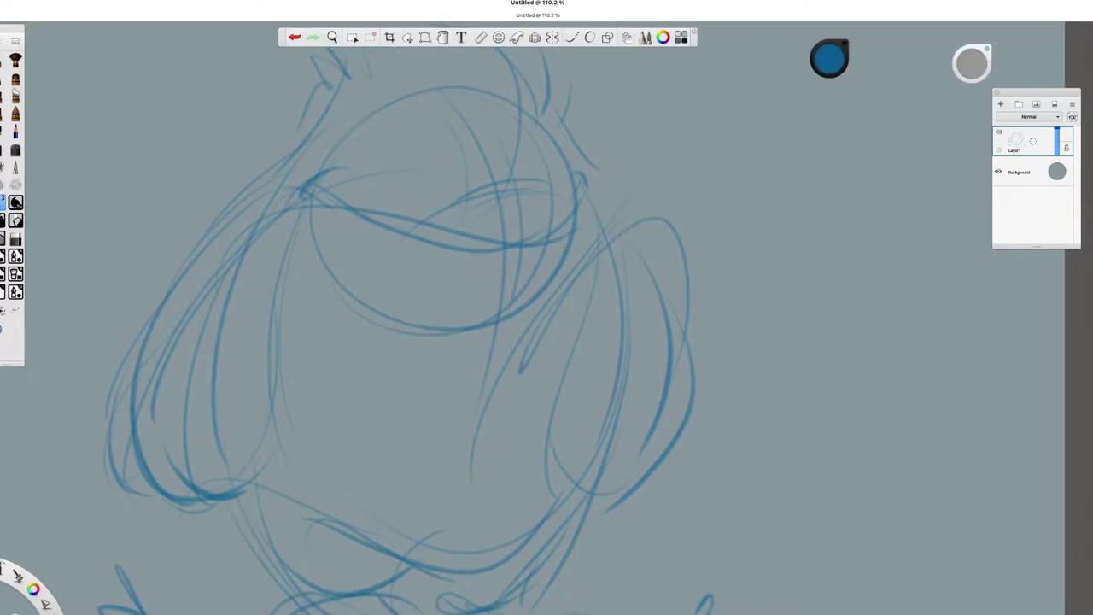
Step: Sketch a wavy band across the monster's head
drag(331, 215, 468, 300)
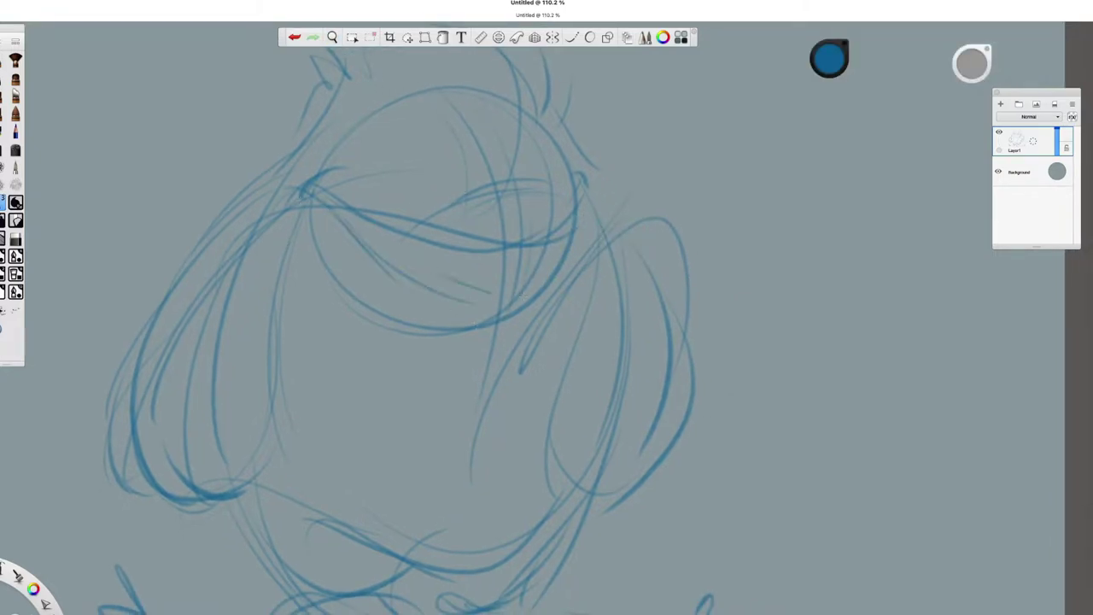
scroll(531, 275, up, 4)
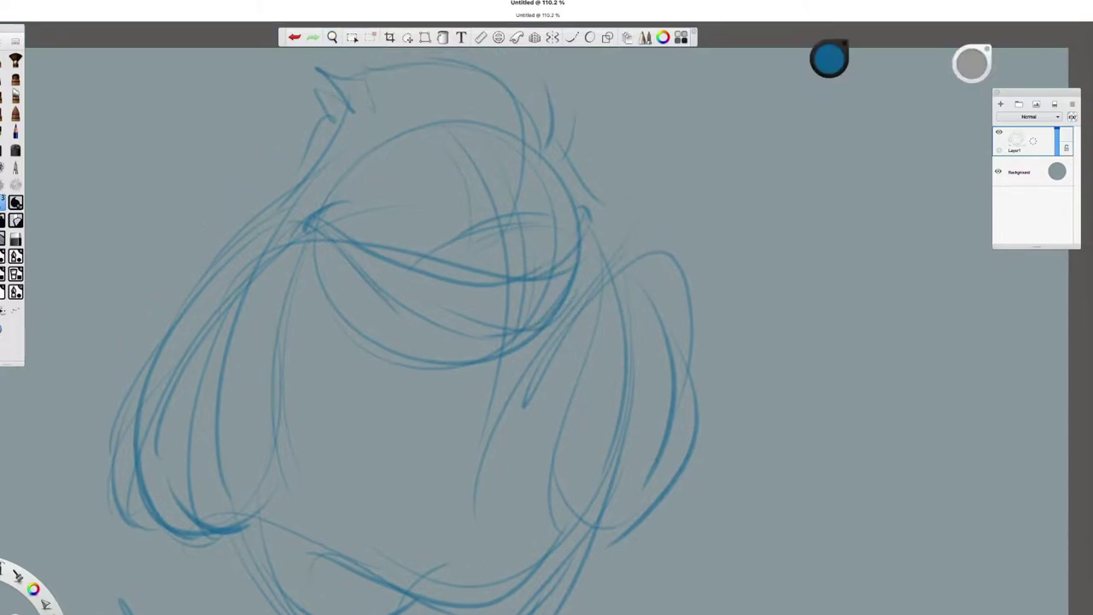
key(space)
drag(641, 213, 692, 137)
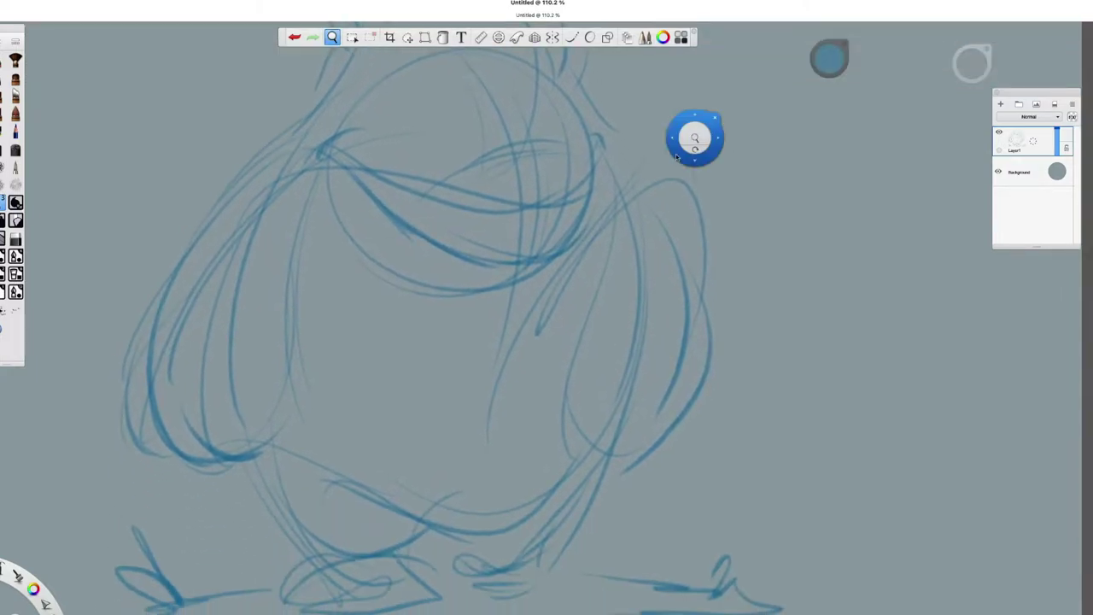
Step: Reshape the right arm with a new inner curve and a rounded bottom
mouse_move(595, 290)
mouse_down()
mouse_move(541, 305)
mouse_move(576, 313)
mouse_move(552, 296)
mouse_move(595, 271)
mouse_up()
drag(623, 209, 453, 211)
key(ctrl+z)
key(space)
drag(582, 339, 541, 319)
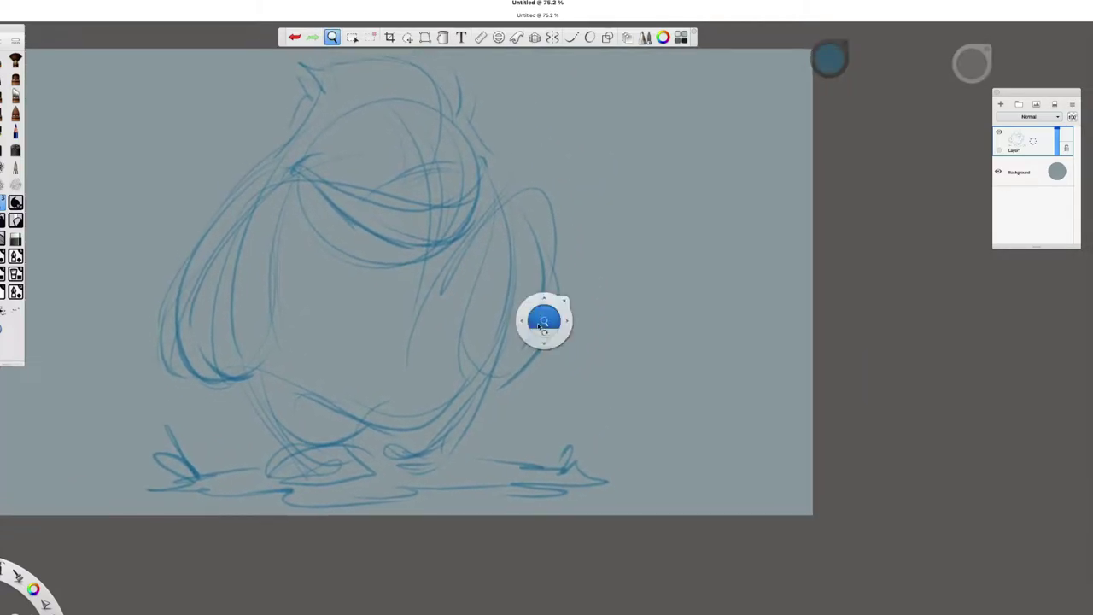
drag(493, 249, 447, 354)
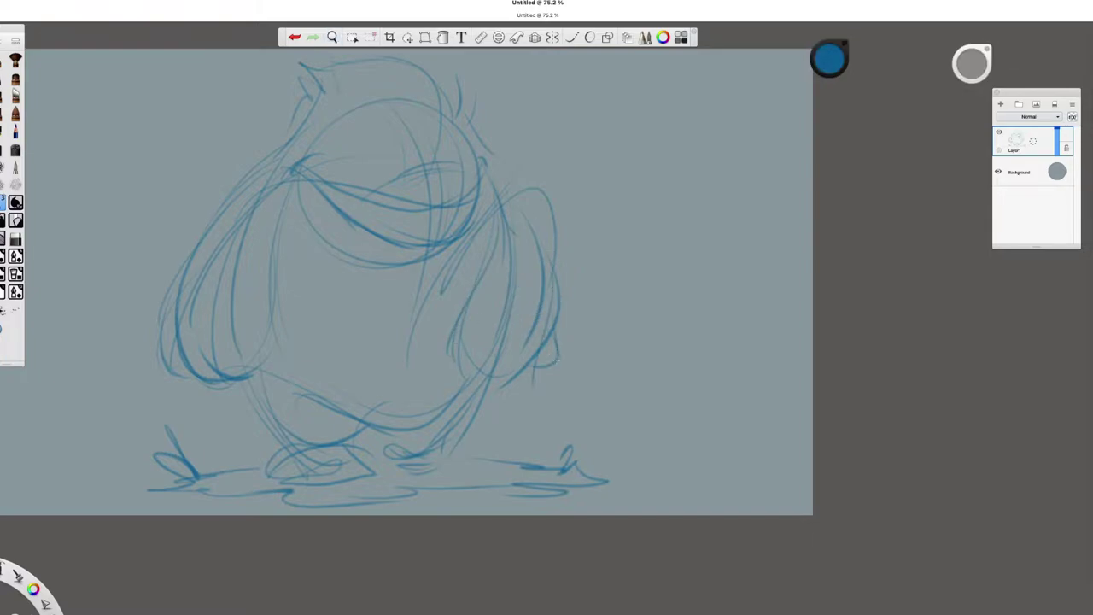
key(space)
mouse_move(537, 324)
mouse_down()
mouse_move(563, 317)
mouse_move(525, 335)
mouse_up()
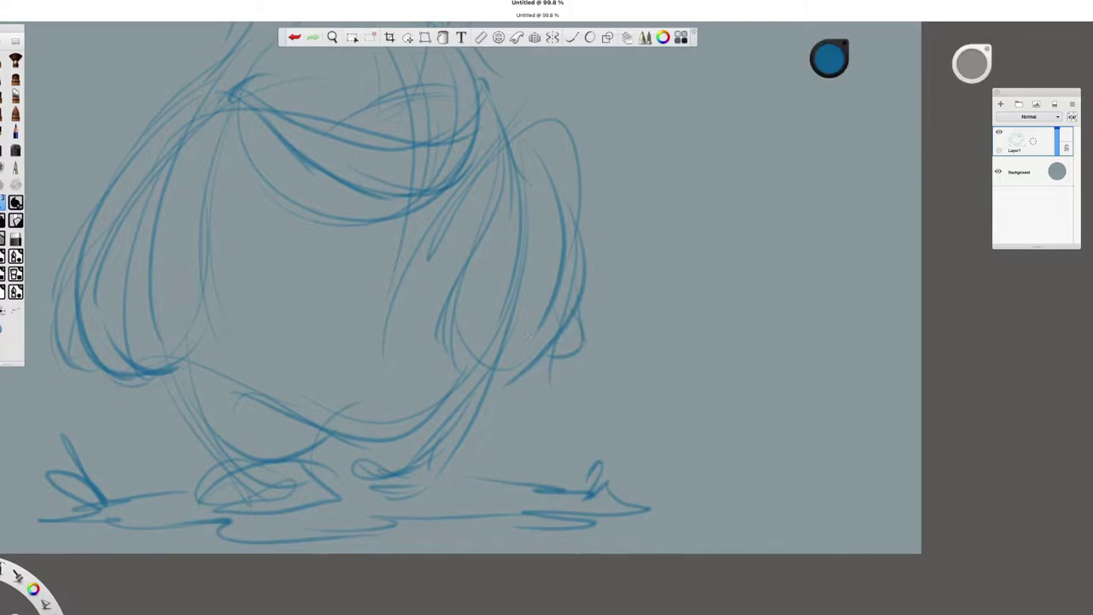
key(space)
drag(460, 280, 451, 319)
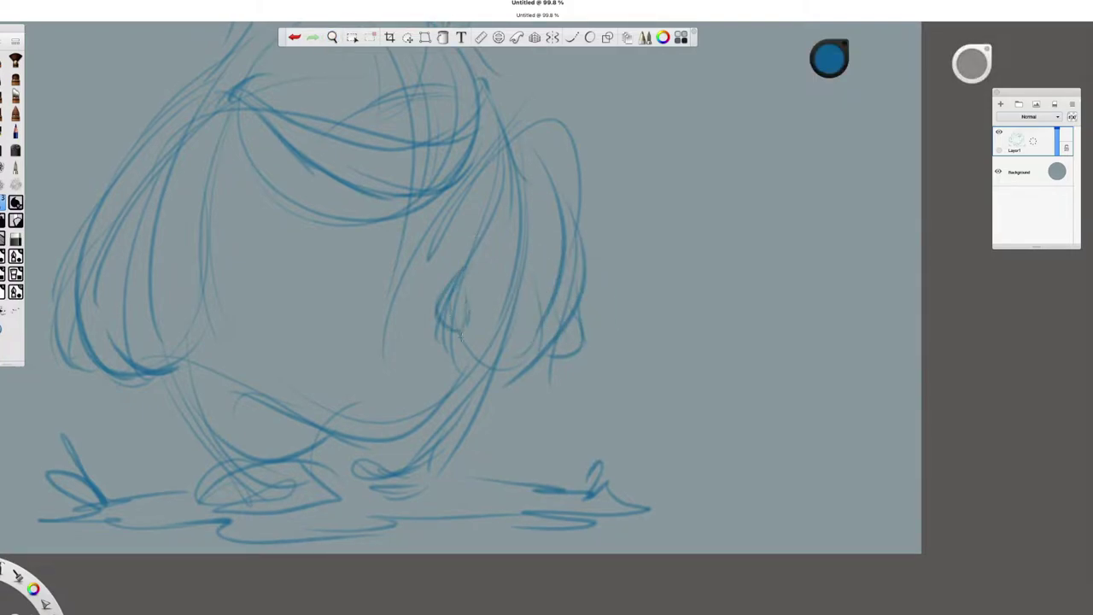
drag(466, 355, 538, 295)
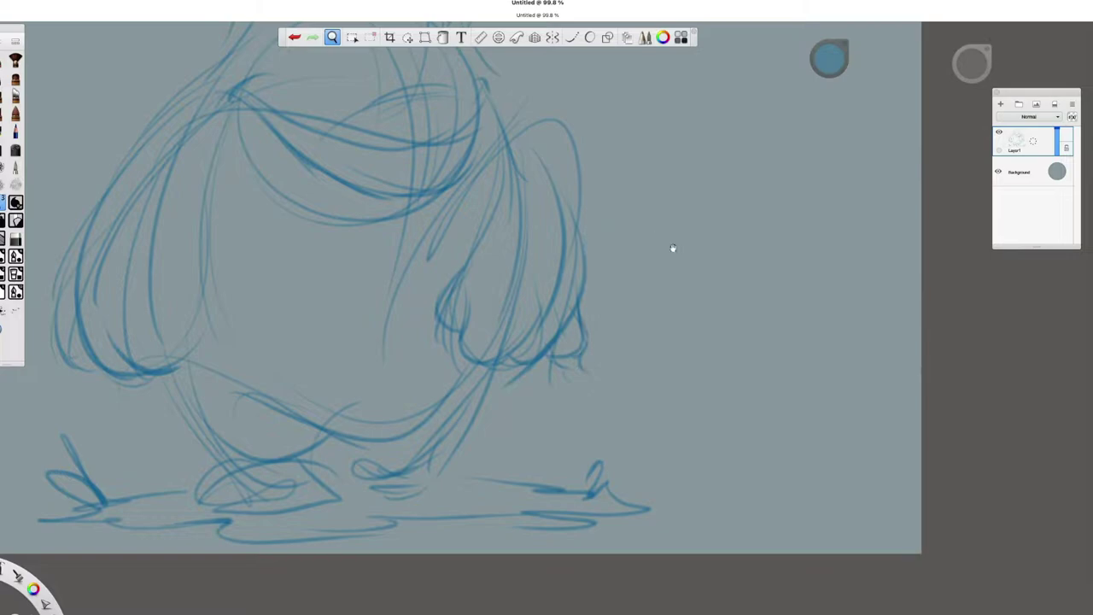
Step: Add a fur stroke at the right shoulder and a short stroke across the head
key(space)
mouse_move(519, 356)
mouse_down()
mouse_move(581, 271)
mouse_move(618, 256)
mouse_up()
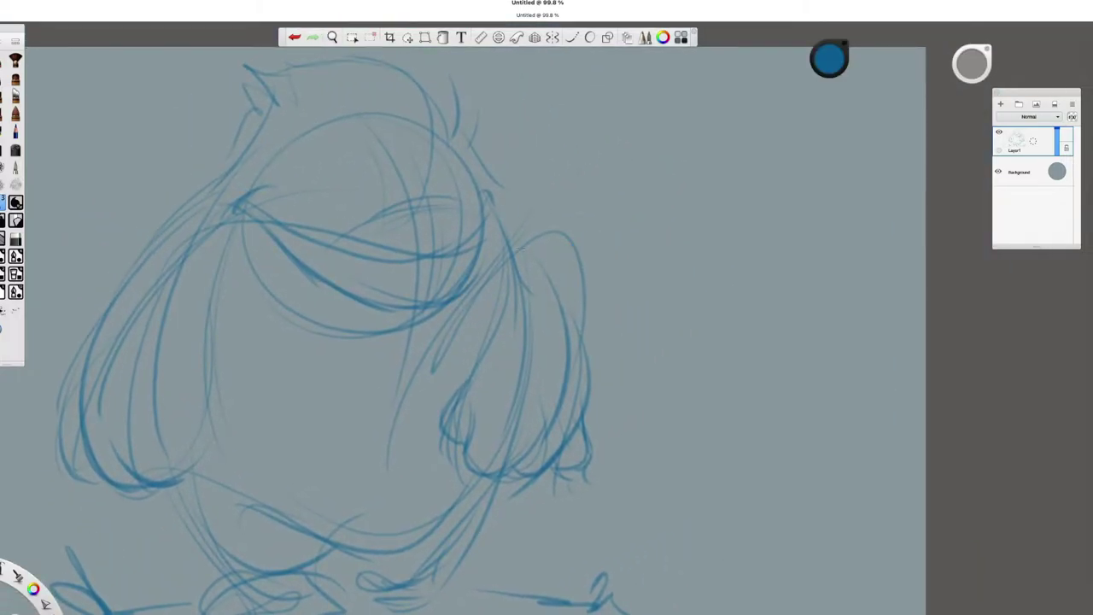
mouse_move(503, 204)
mouse_down()
mouse_move(532, 233)
mouse_move(587, 248)
mouse_move(584, 310)
mouse_up()
key(space)
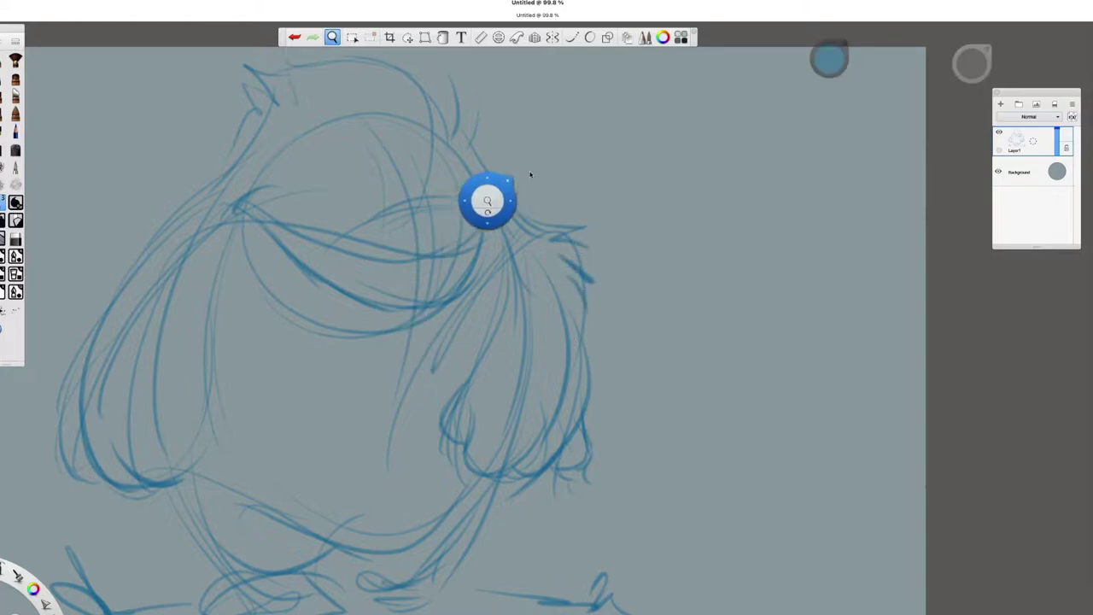
drag(531, 171, 530, 239)
drag(464, 207, 534, 190)
mouse_move(419, 210)
mouse_down()
mouse_move(344, 261)
mouse_move(312, 304)
mouse_up()
Step: Hatch fur strokes along the monster's left edge
key(space)
drag(546, 307, 503, 244)
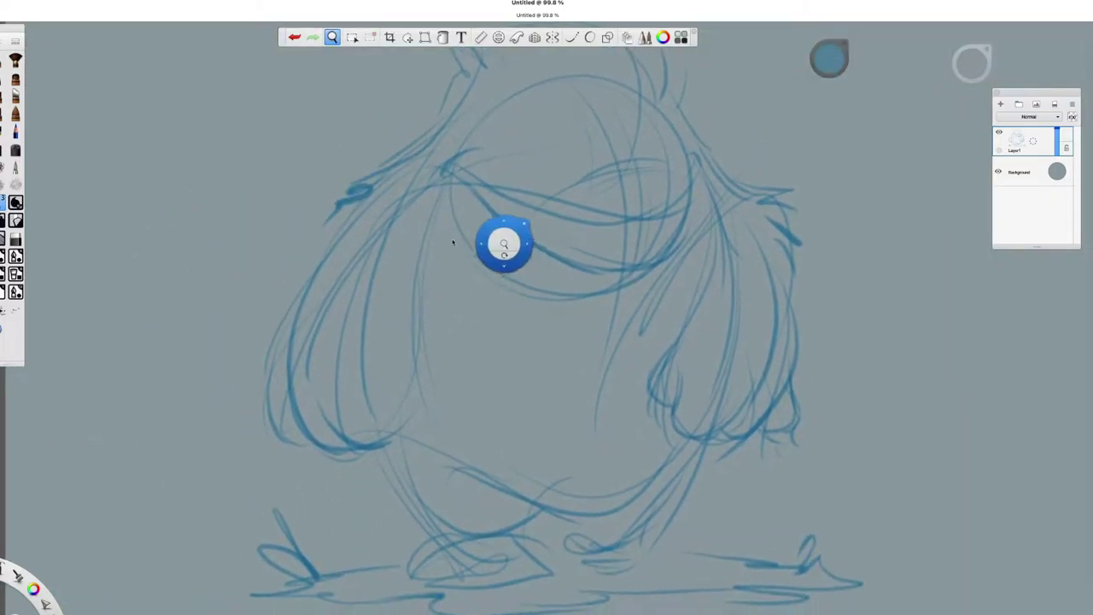
drag(327, 239, 294, 332)
key(space)
mouse_move(403, 273)
mouse_down()
mouse_move(362, 227)
mouse_move(345, 251)
mouse_up()
mouse_move(372, 238)
mouse_down()
mouse_move(350, 283)
mouse_move(370, 307)
mouse_up()
key(space)
mouse_move(623, 286)
mouse_down()
mouse_move(598, 236)
mouse_move(584, 238)
mouse_up()
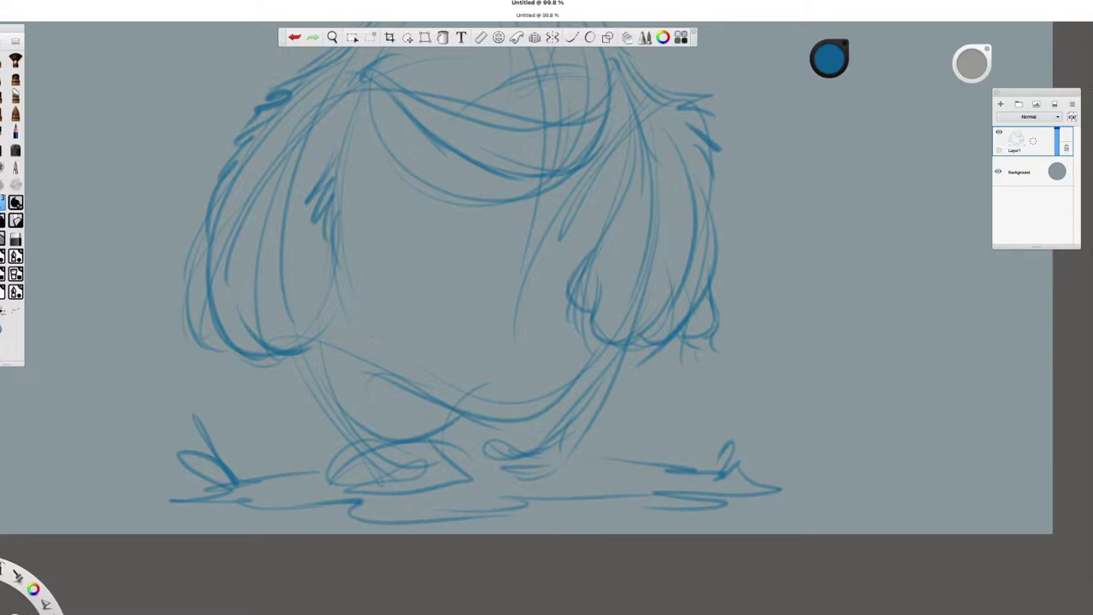
Step: Sketch a firmer lower-body curve above the feet and a stroke near the feet
key(space)
mouse_move(546, 383)
mouse_down()
mouse_move(512, 325)
mouse_move(546, 322)
mouse_move(536, 333)
mouse_move(671, 301)
mouse_up()
key(space)
mouse_move(275, 258)
mouse_down()
mouse_move(374, 355)
mouse_move(416, 352)
mouse_up()
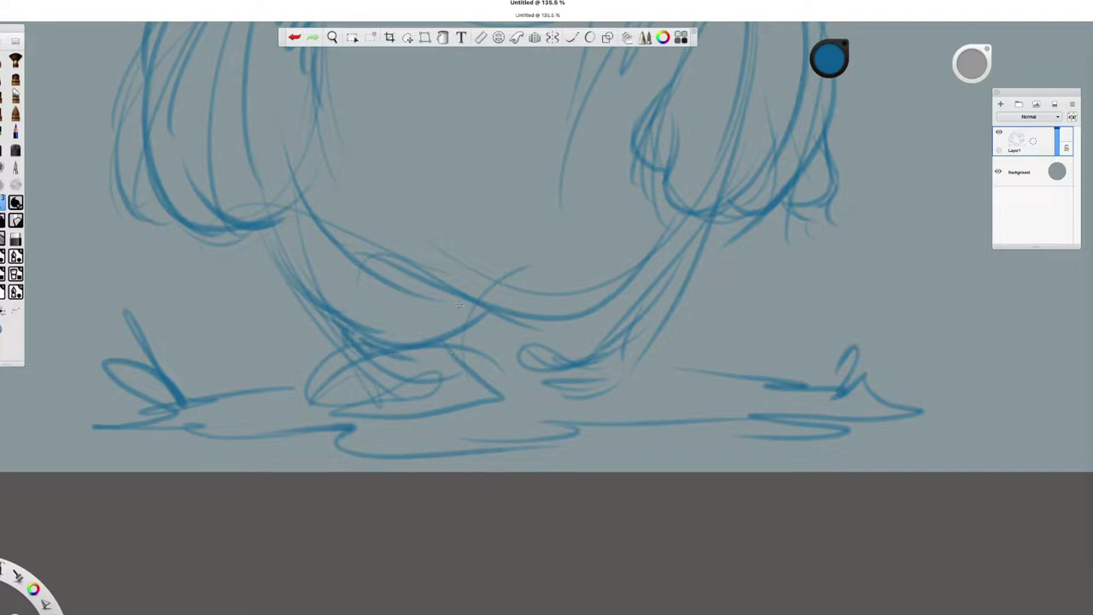
drag(643, 309, 682, 303)
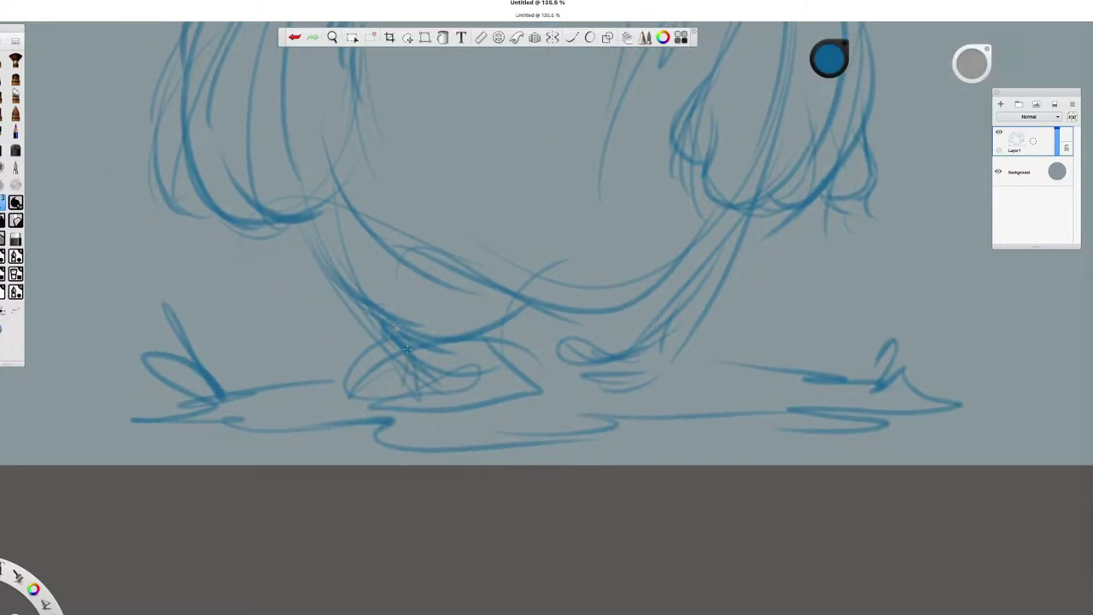
drag(397, 405, 526, 416)
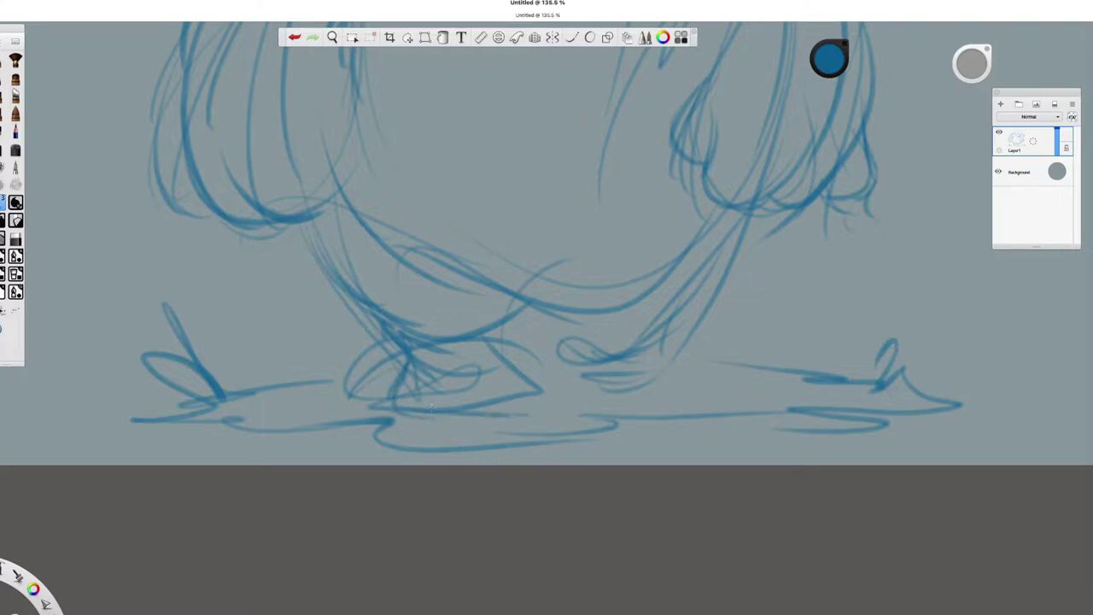
Step: Pan around the feet, then zoom out and back in on the monster's head
drag(673, 315, 659, 325)
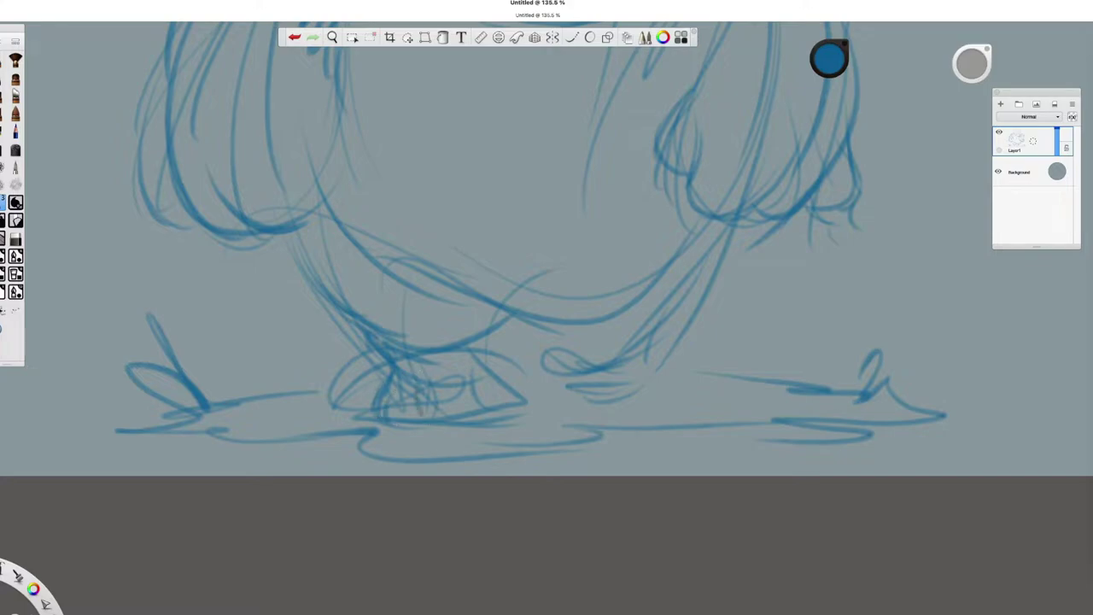
drag(622, 282, 600, 322)
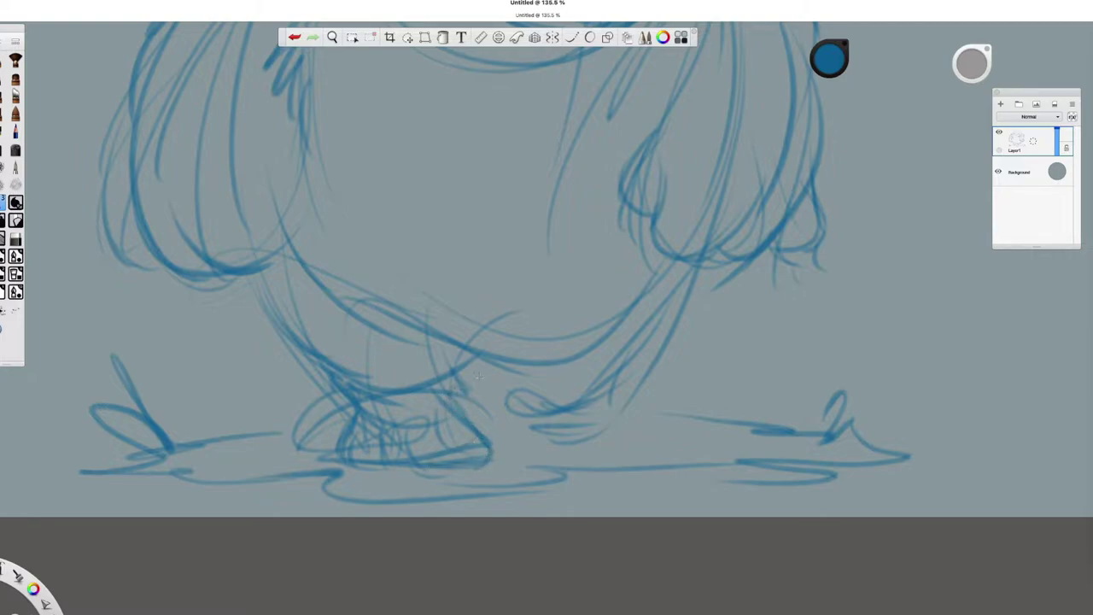
drag(644, 312, 620, 298)
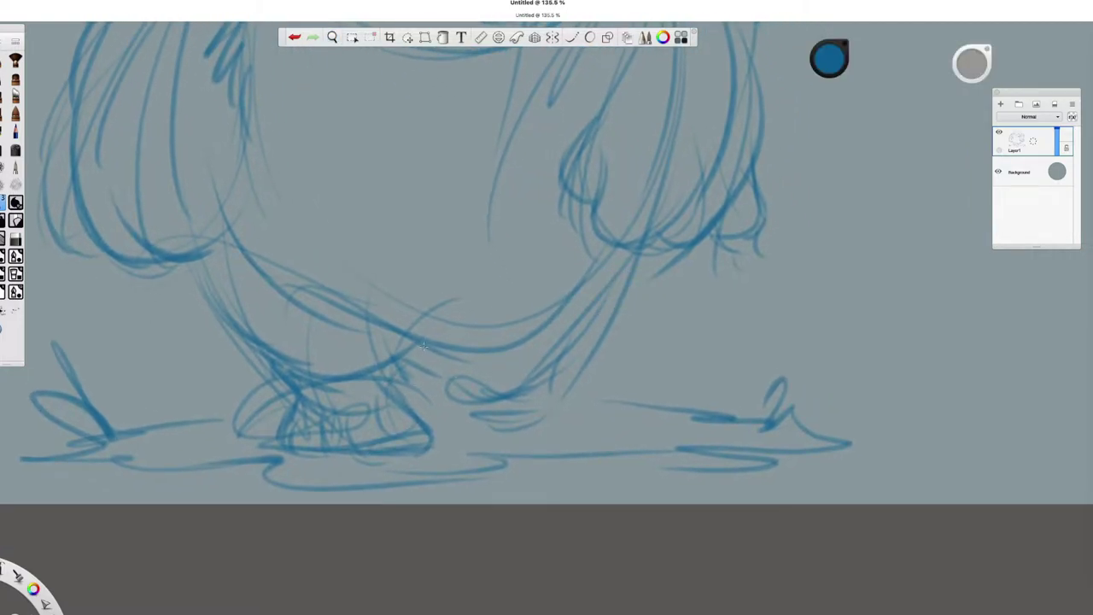
mouse_move(768, 325)
mouse_down()
mouse_move(720, 298)
mouse_move(768, 325)
mouse_move(664, 208)
mouse_move(540, 286)
mouse_up()
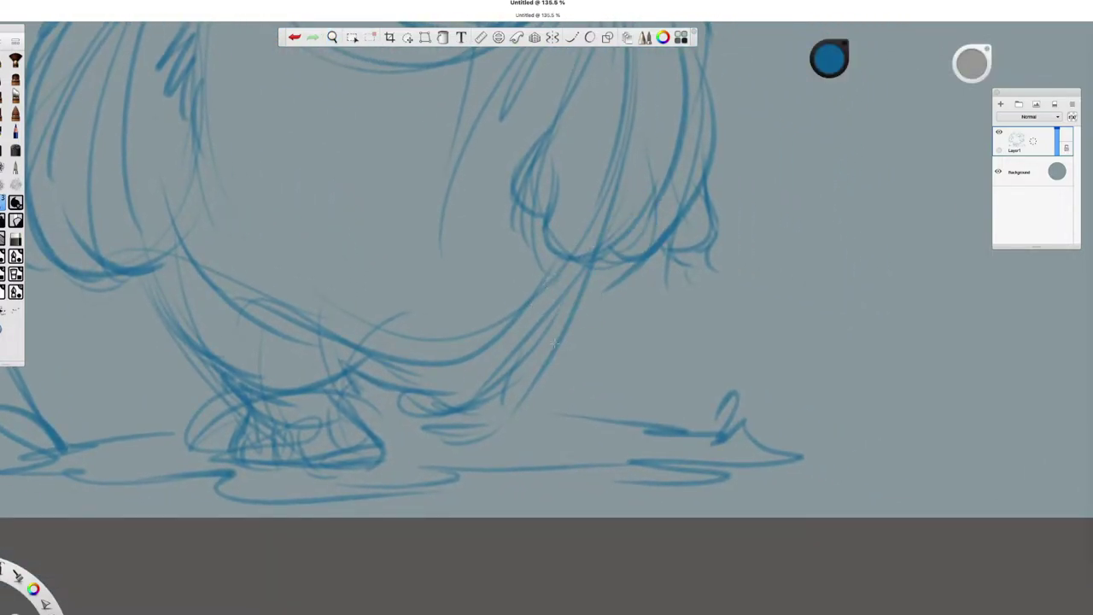
key(space)
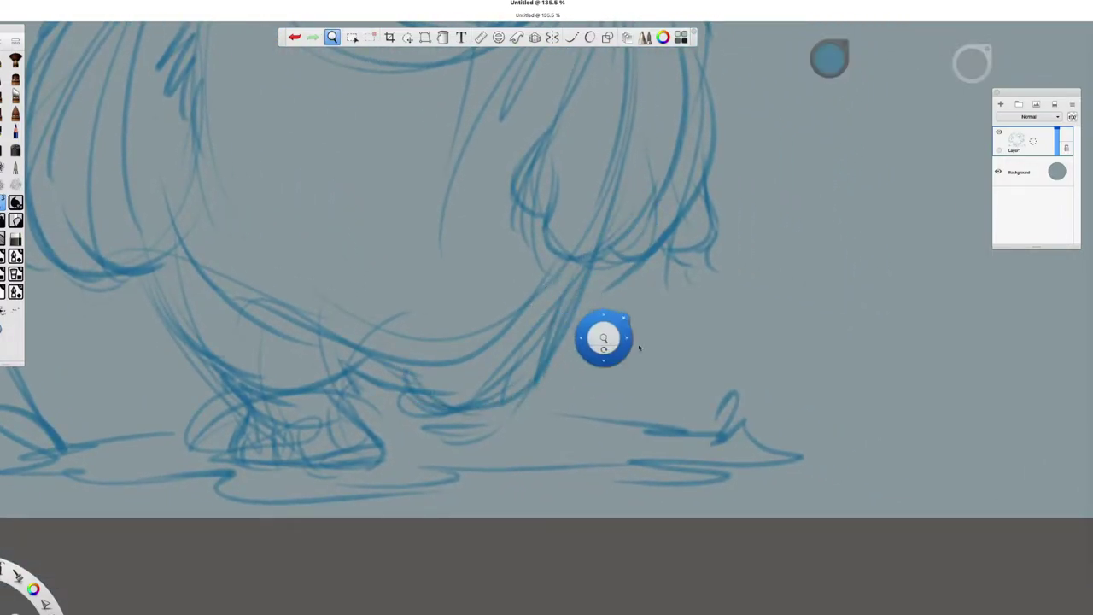
drag(636, 343, 551, 346)
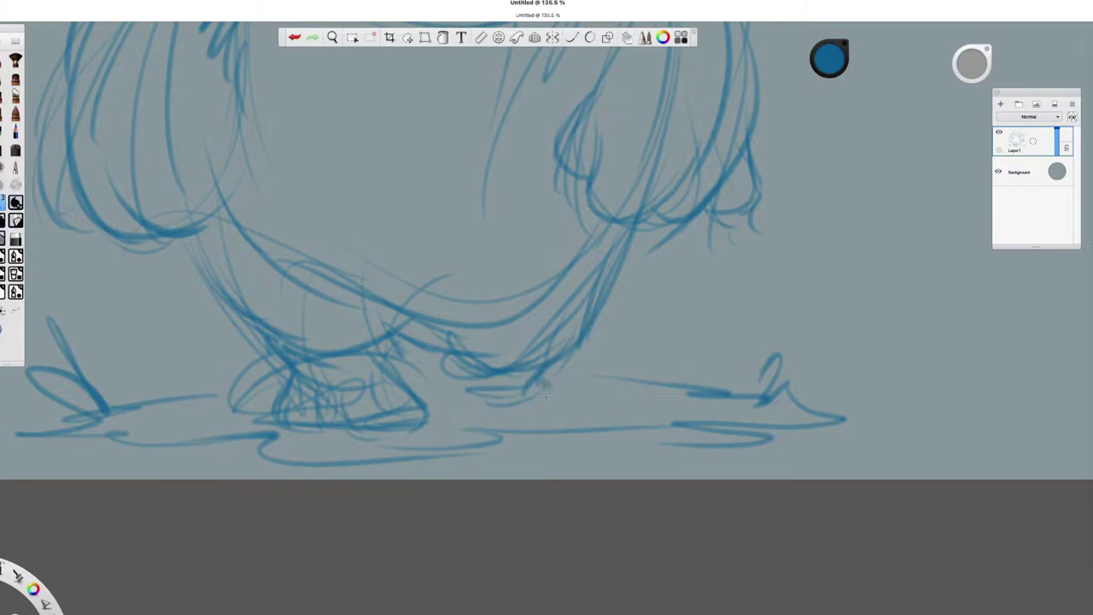
key(space)
drag(616, 309, 533, 228)
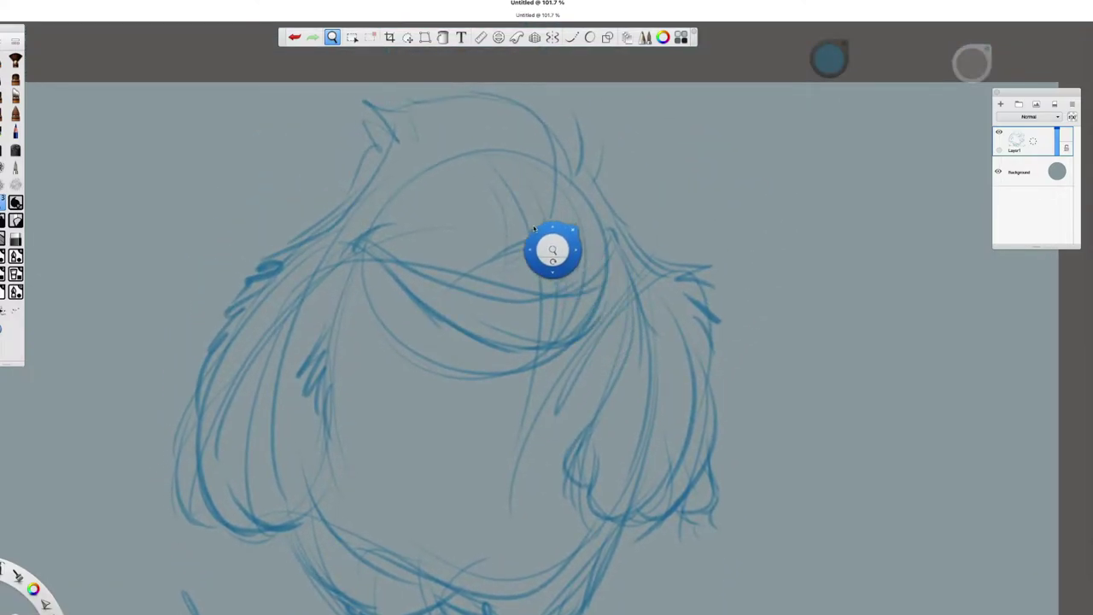
key(space)
mouse_move(564, 145)
mouse_down()
mouse_move(639, 191)
mouse_move(660, 182)
mouse_move(736, 297)
mouse_up()
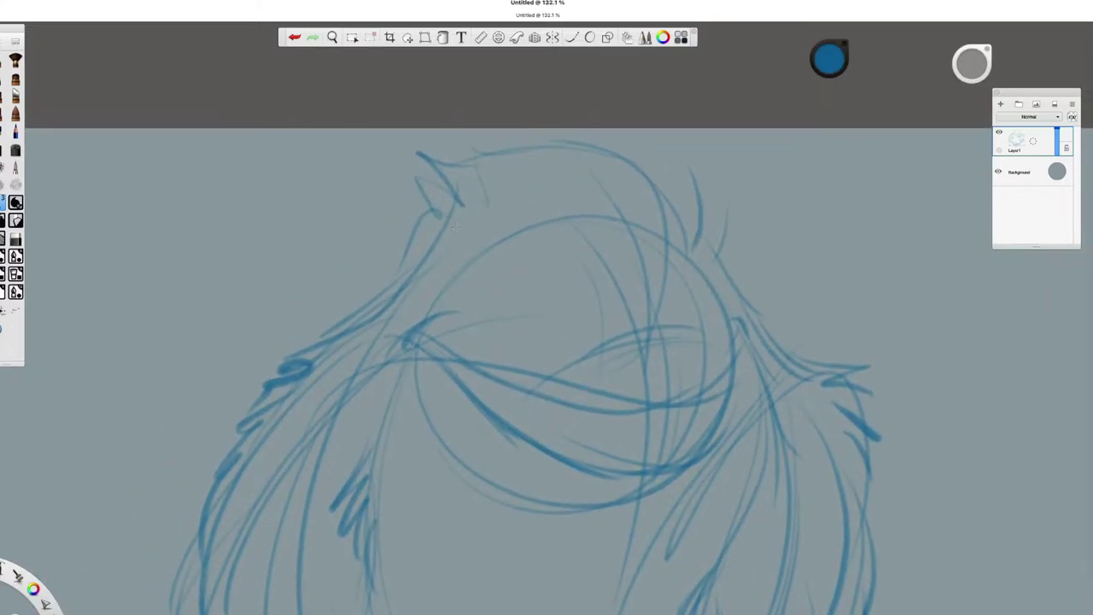
Step: Sketch a horn curving from the head's upper left, then zoom out to reposition
mouse_move(301, 157)
mouse_down()
mouse_move(297, 201)
mouse_move(386, 282)
mouse_up()
scroll(497, 247, down, 10)
key(space)
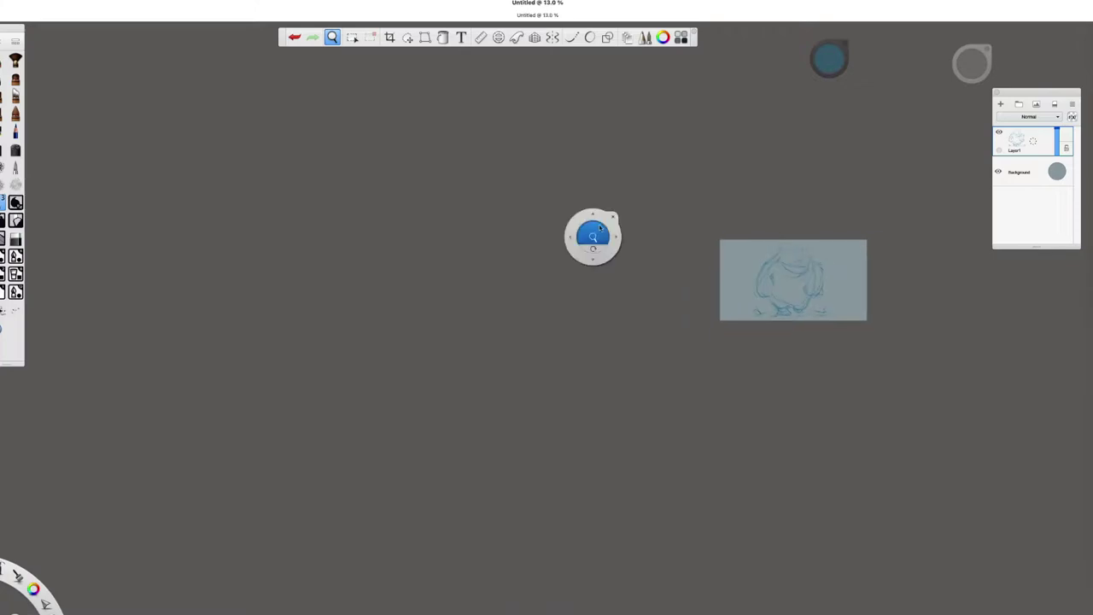
scroll(725, 243, up, 10)
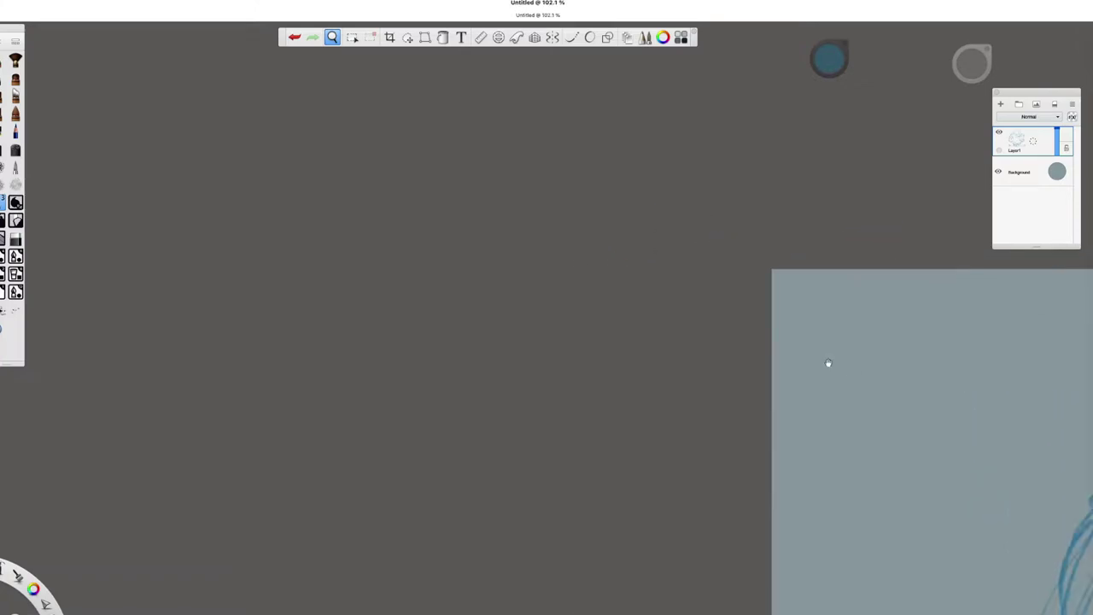
scroll(565, 305, up, 3)
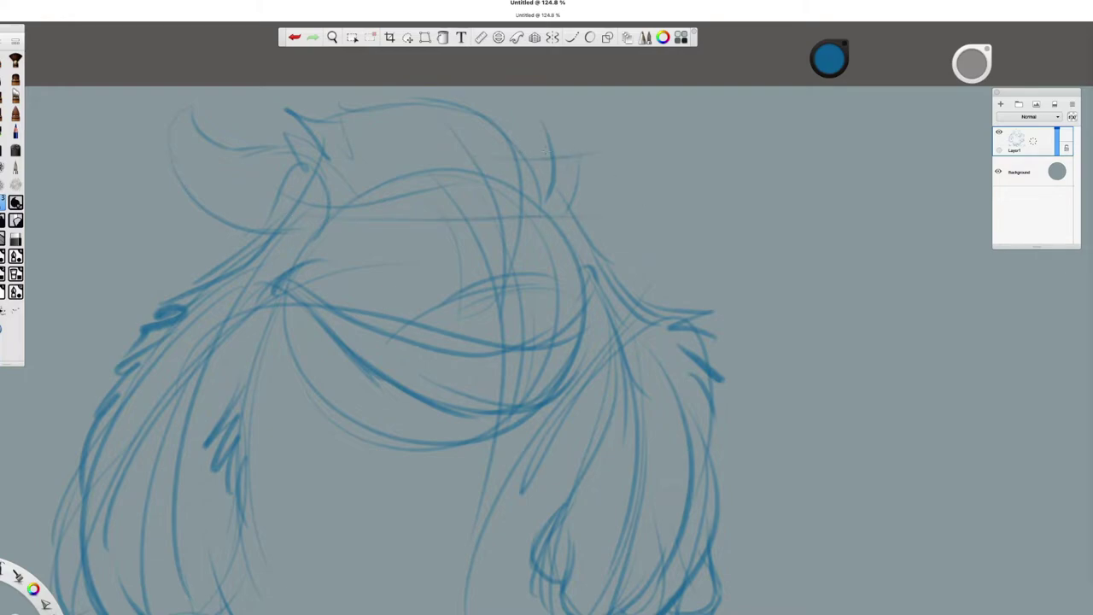
key(space)
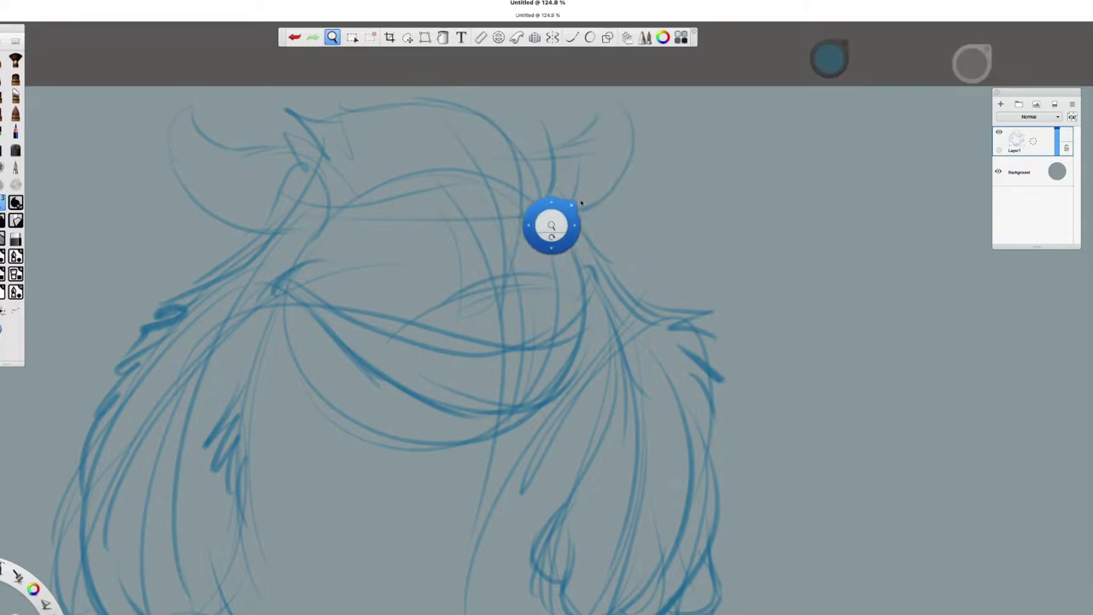
scroll(564, 222, down, 1)
scroll(521, 249, up, 3)
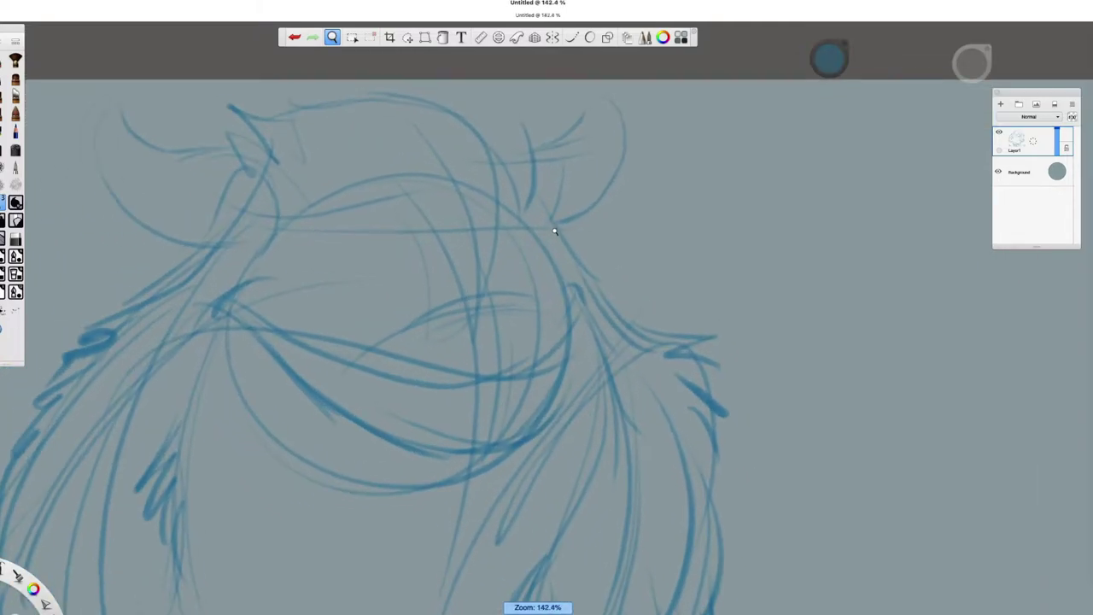
drag(708, 261, 743, 246)
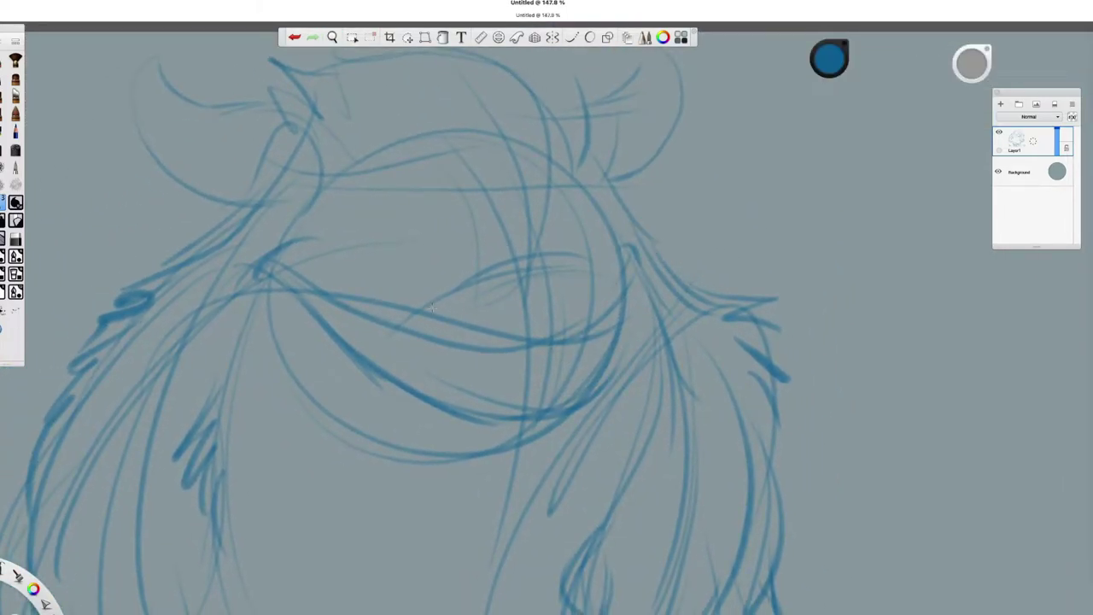
Step: Undo two trial head strokes and trace darker circles for the left and right eyes
drag(359, 185, 329, 317)
drag(376, 221, 385, 370)
key(super+z)
key(super+z)
key(space)
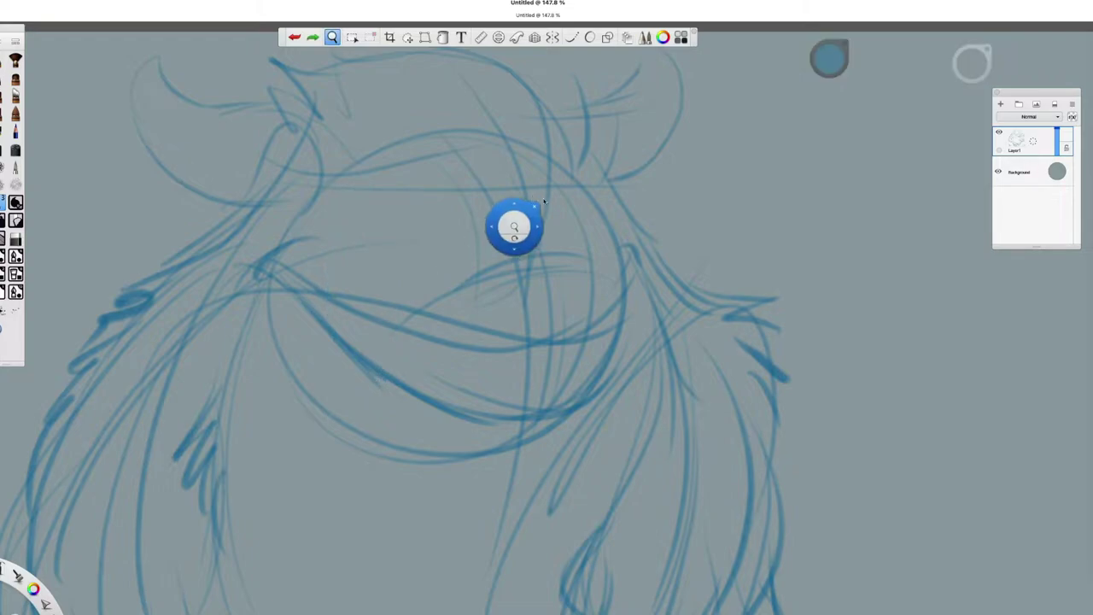
drag(512, 231, 634, 257)
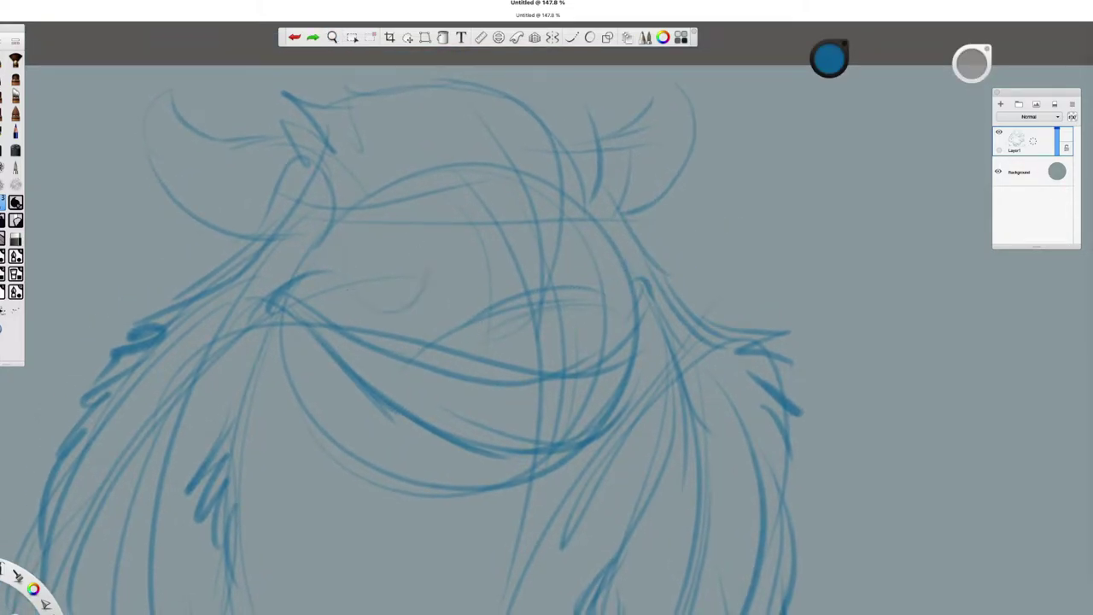
drag(375, 302, 420, 301)
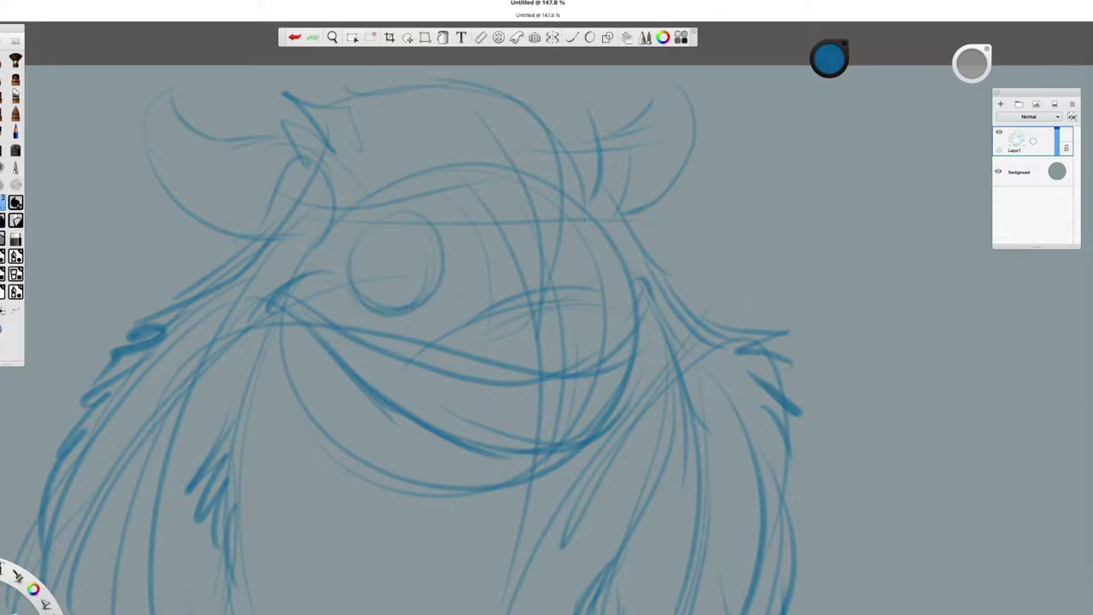
mouse_move(571, 280)
mouse_down()
mouse_move(581, 220)
mouse_move(629, 228)
mouse_up()
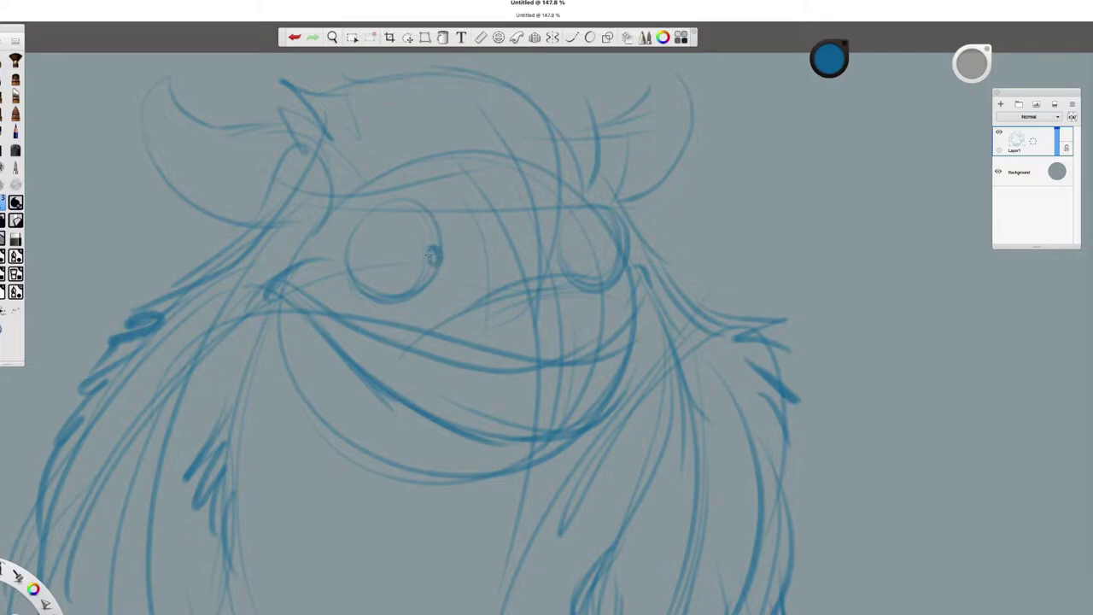
scroll(632, 393, down, 6)
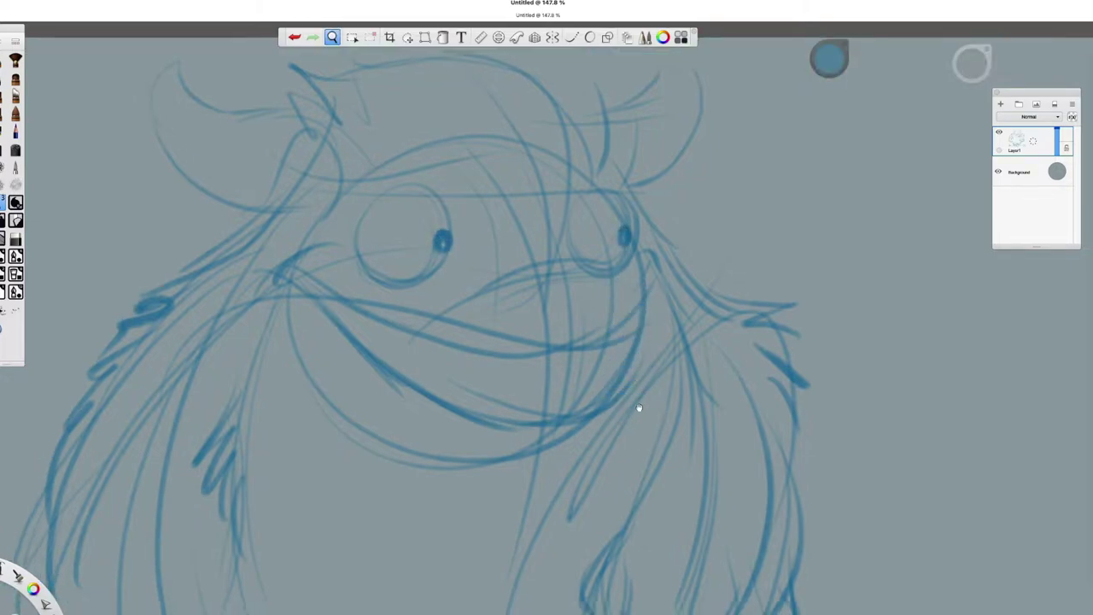
key(space)
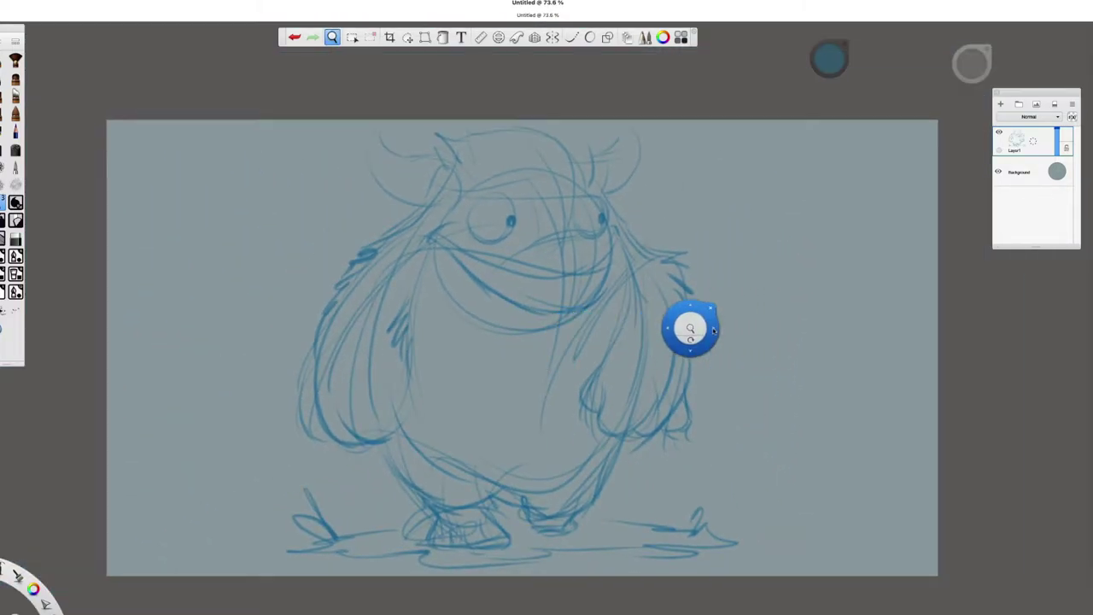
Step: Zoom in on the feet and pan along the ground line
drag(625, 309, 572, 331)
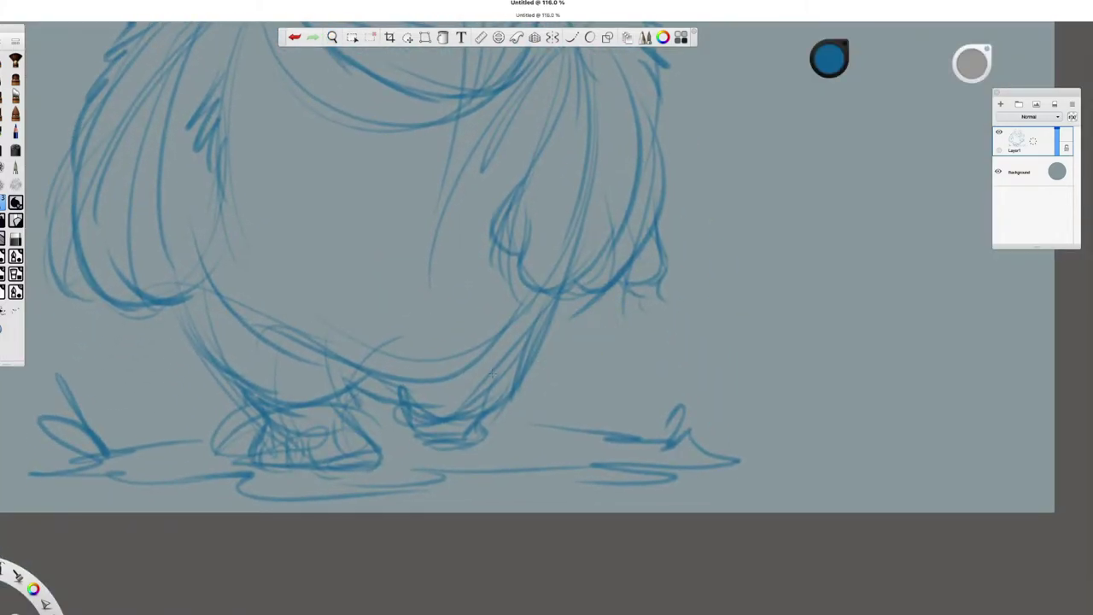
key(space)
drag(495, 402, 578, 349)
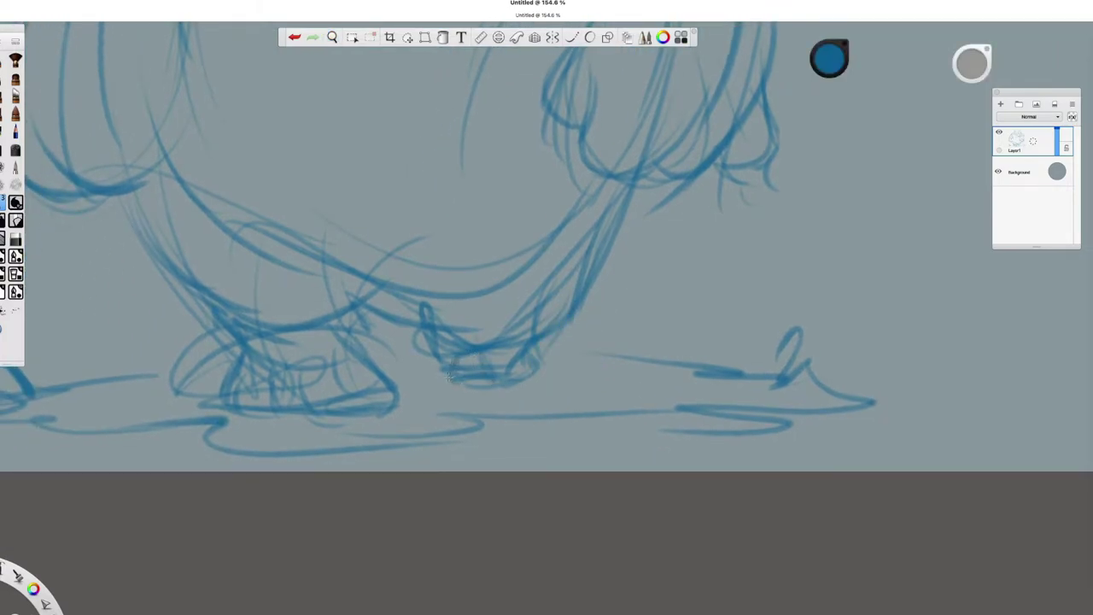
key(space)
drag(531, 331, 691, 316)
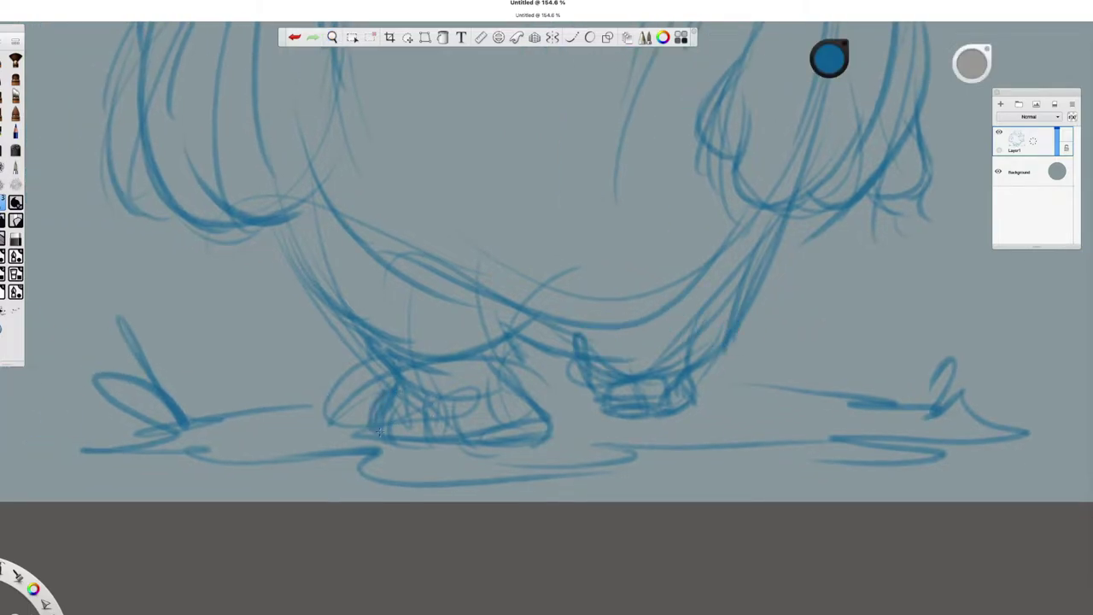
Step: Add four short fur strokes along the hair's left edge
key(space)
drag(654, 222, 428, 214)
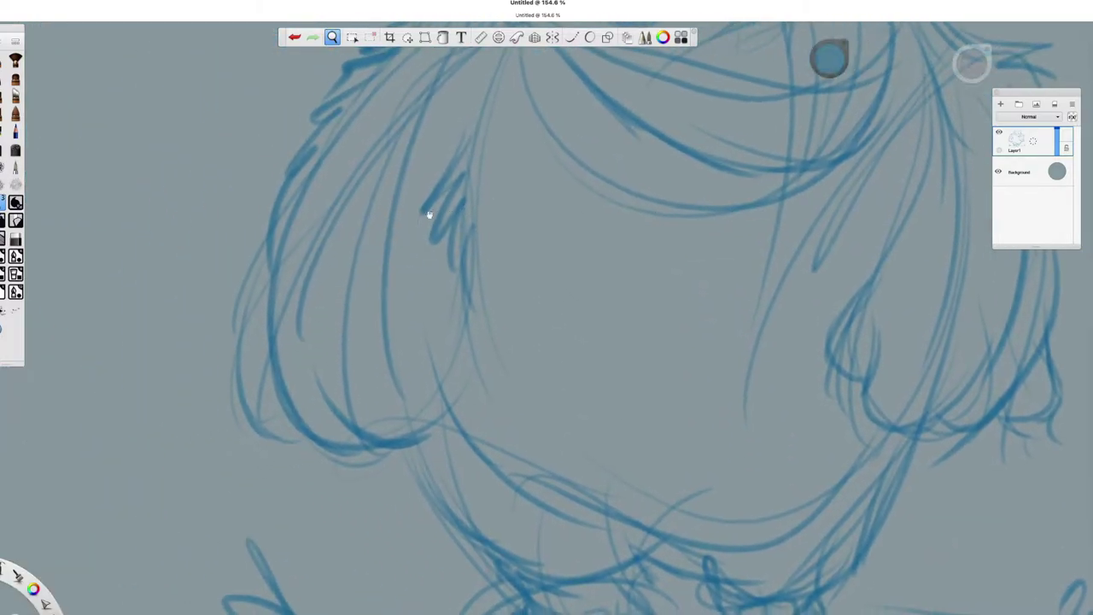
mouse_move(267, 240)
mouse_down()
mouse_move(246, 364)
mouse_move(275, 419)
mouse_up()
key(space)
drag(480, 299, 473, 213)
key(space)
drag(394, 335, 383, 419)
drag(413, 379, 381, 468)
key(space)
mouse_move(498, 386)
mouse_down()
mouse_move(688, 325)
mouse_move(626, 256)
mouse_move(690, 398)
mouse_move(748, 210)
mouse_up()
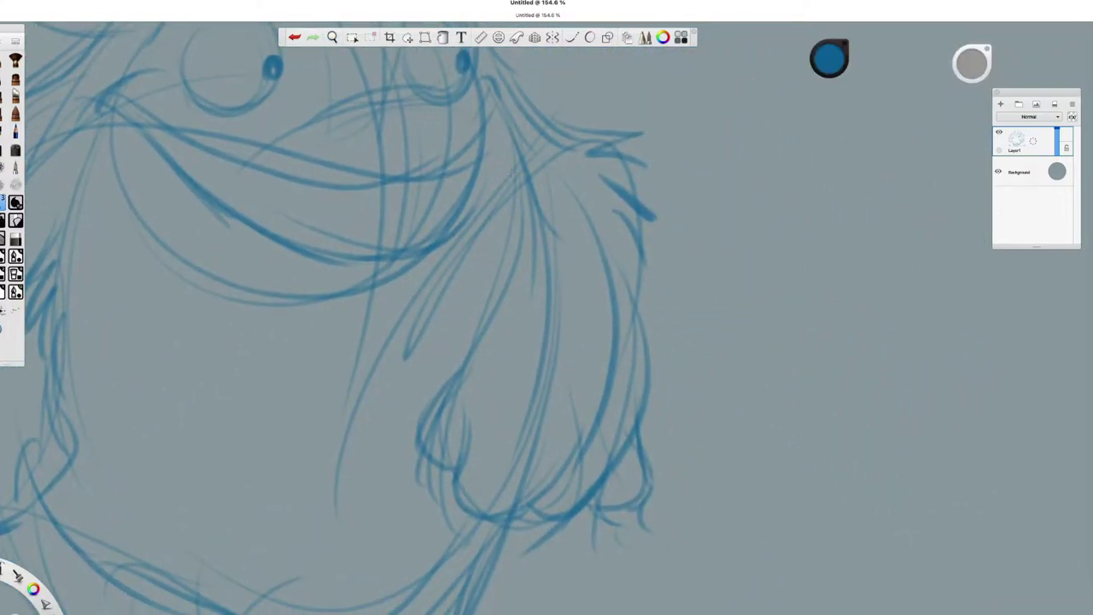
Step: Draw two diagonal fur strokes on the monster's body
drag(452, 376, 519, 258)
mouse_move(500, 306)
mouse_down()
mouse_move(567, 238)
mouse_move(795, 222)
mouse_move(702, 330)
mouse_move(635, 373)
mouse_move(666, 208)
mouse_move(620, 190)
mouse_move(614, 371)
mouse_move(639, 334)
mouse_up()
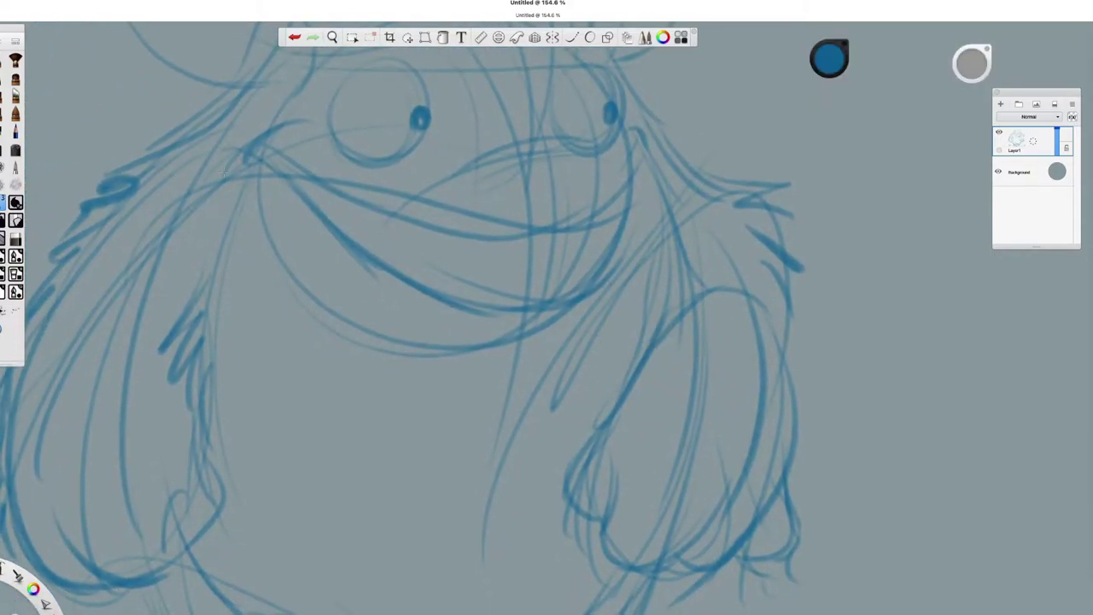
drag(685, 271, 637, 236)
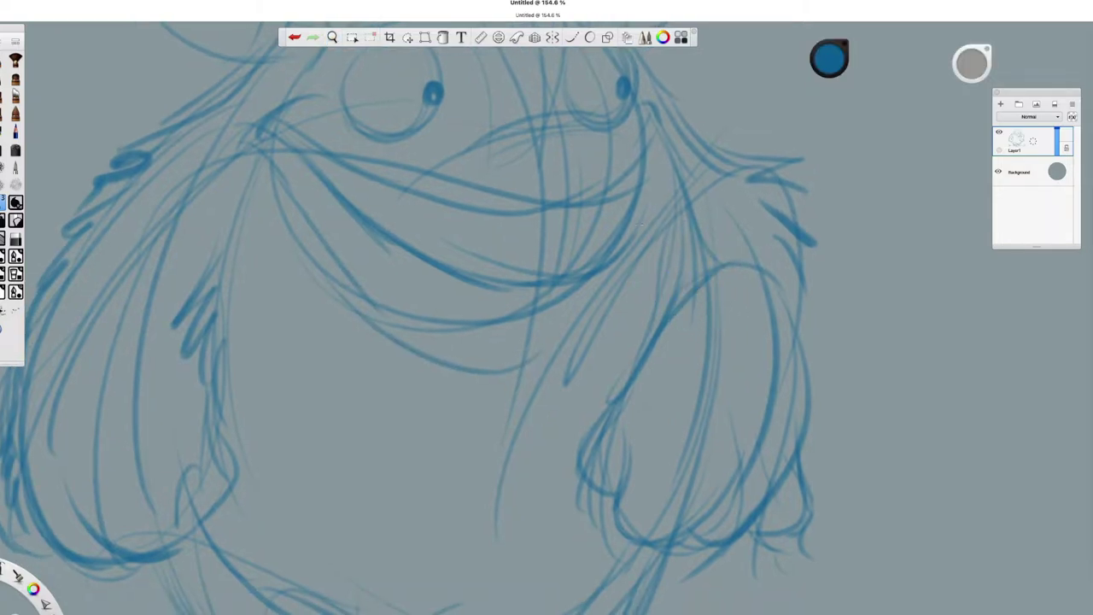
drag(539, 340, 620, 295)
drag(495, 282, 483, 308)
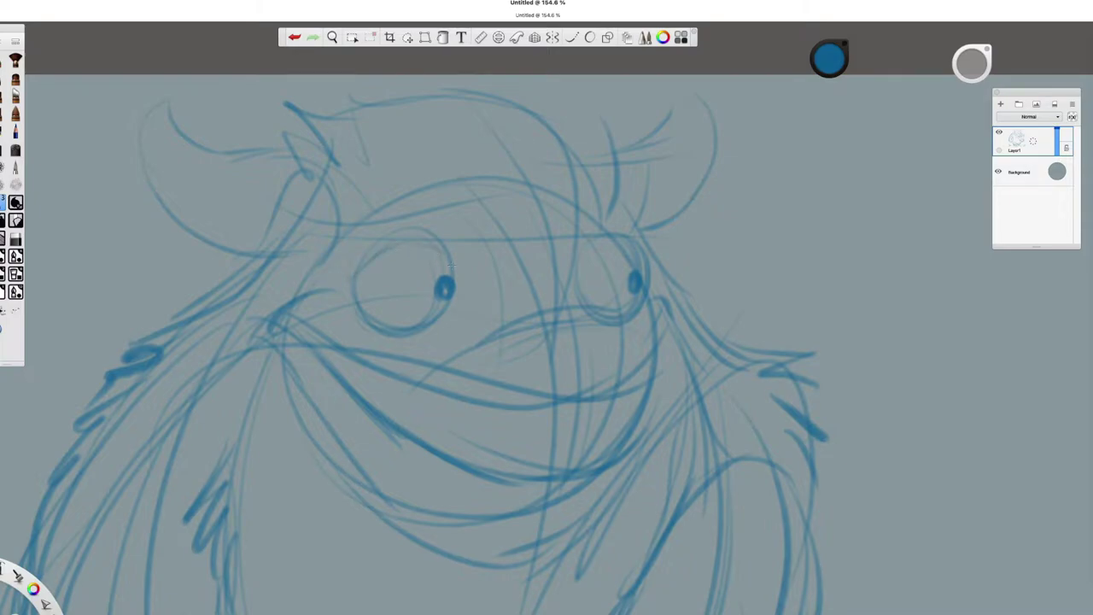
drag(539, 282, 535, 248)
Step: Draw an eyebrow curve above the left eye, then zoom toward the left horn
drag(360, 224, 425, 160)
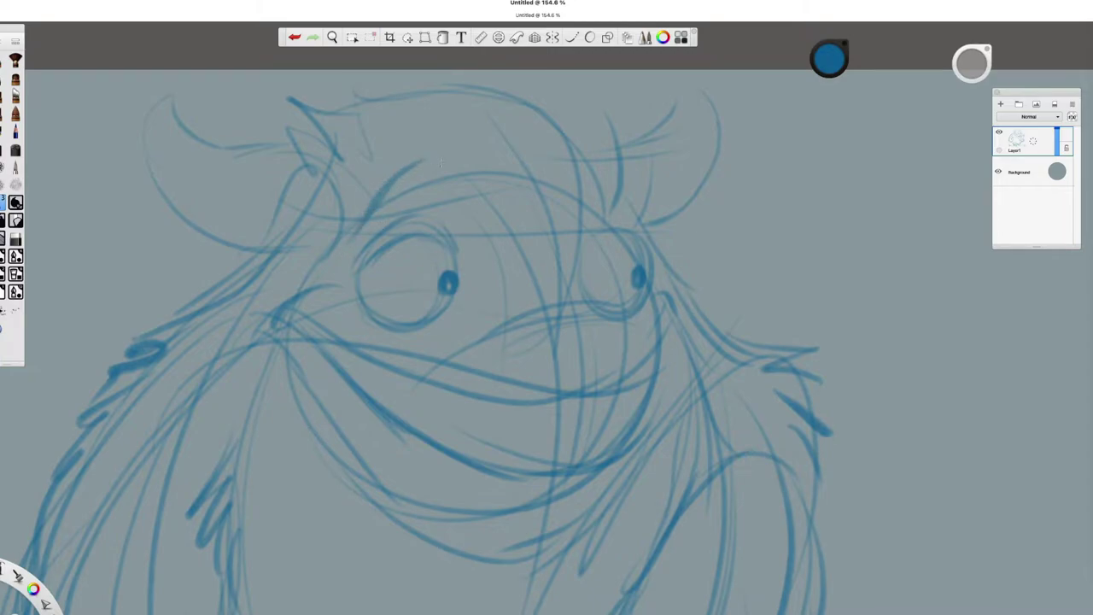
drag(629, 287, 552, 264)
click(501, 365)
mouse_move(501, 366)
mouse_down()
mouse_move(524, 305)
mouse_move(521, 196)
mouse_move(569, 196)
mouse_up()
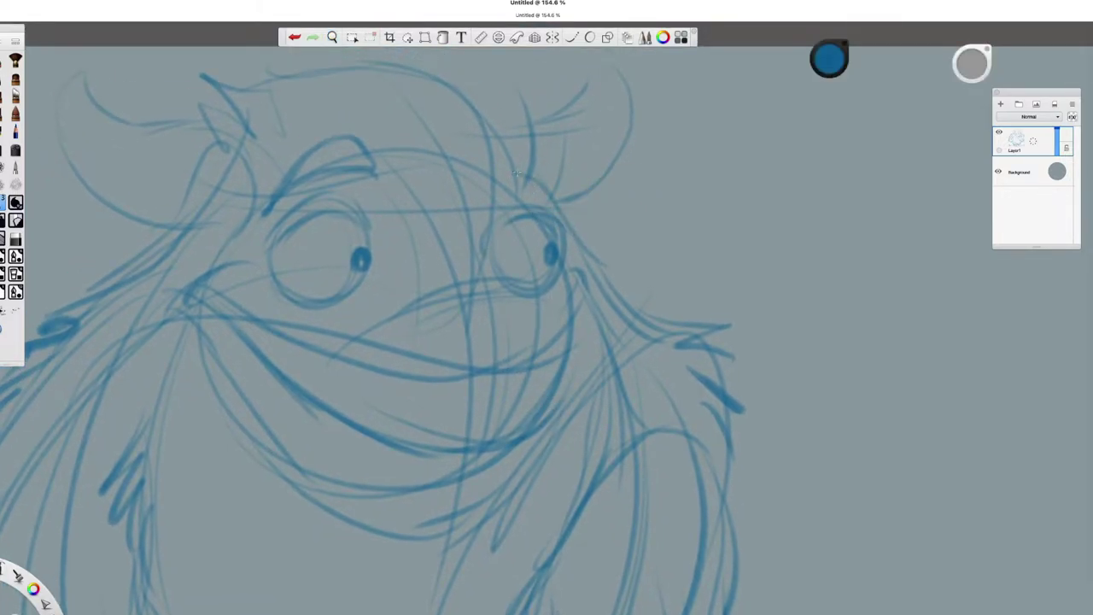
drag(630, 242, 652, 311)
drag(742, 334, 814, 314)
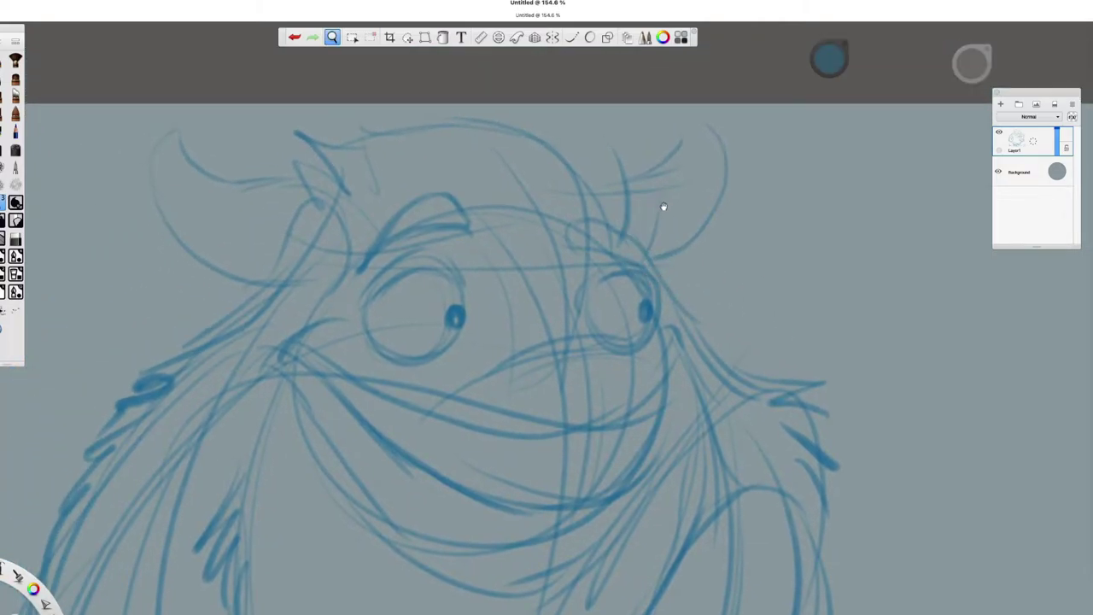
drag(654, 199, 676, 236)
drag(438, 220, 685, 204)
drag(500, 272, 500, 227)
drag(519, 276, 598, 281)
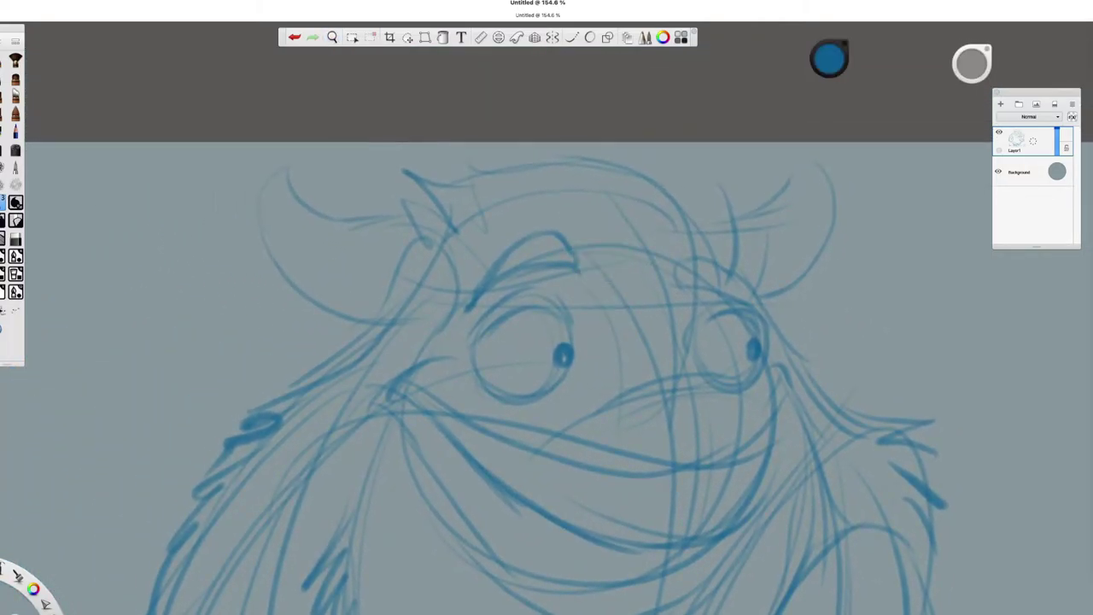
drag(427, 248, 511, 244)
Step: Sketch curved ridge strokes on the left horn and the right horn
mouse_move(353, 218)
mouse_down()
mouse_move(432, 213)
mouse_move(376, 311)
mouse_up()
mouse_move(356, 212)
mouse_down()
mouse_move(304, 278)
mouse_move(281, 255)
mouse_move(408, 339)
mouse_up()
mouse_move(760, 283)
mouse_down()
mouse_move(522, 264)
mouse_move(523, 199)
mouse_up()
drag(546, 266, 535, 194)
mouse_move(587, 239)
mouse_down()
mouse_move(551, 188)
mouse_move(595, 174)
mouse_move(548, 151)
mouse_up()
drag(591, 248, 613, 155)
drag(545, 288, 589, 250)
key(space)
mouse_move(484, 396)
mouse_down()
mouse_move(575, 289)
mouse_move(593, 242)
mouse_move(524, 276)
mouse_move(689, 310)
mouse_move(651, 276)
mouse_move(692, 263)
mouse_move(529, 310)
mouse_move(586, 432)
mouse_move(569, 379)
mouse_up()
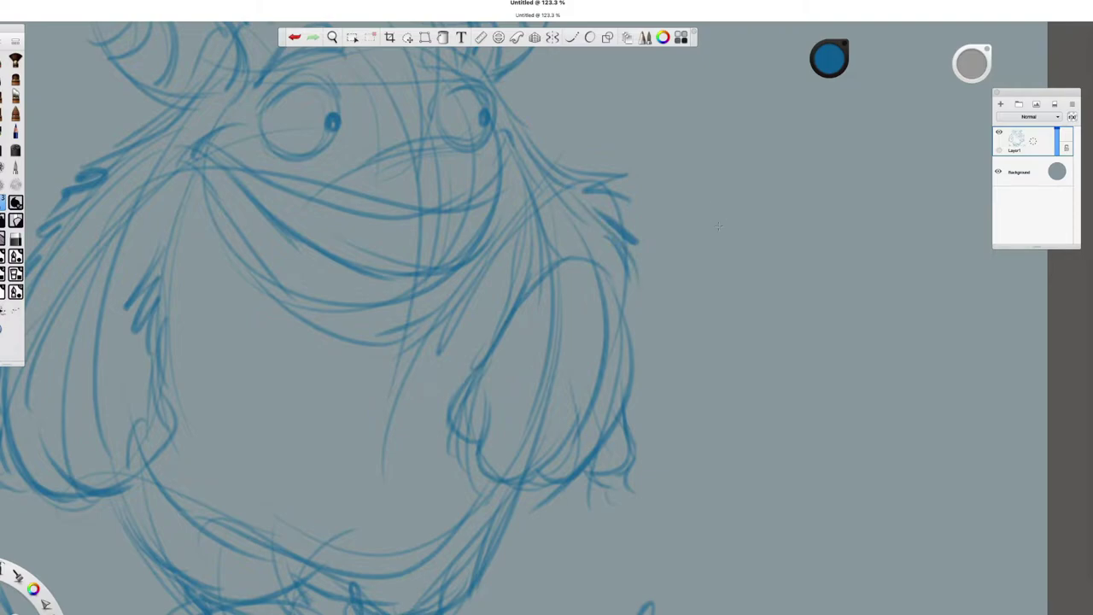
Step: Add two small fur strokes at the right edge of the head
key(space)
drag(731, 314, 632, 302)
drag(538, 182, 466, 252)
mouse_move(535, 227)
mouse_down()
mouse_move(498, 273)
mouse_move(524, 299)
mouse_up()
key(space)
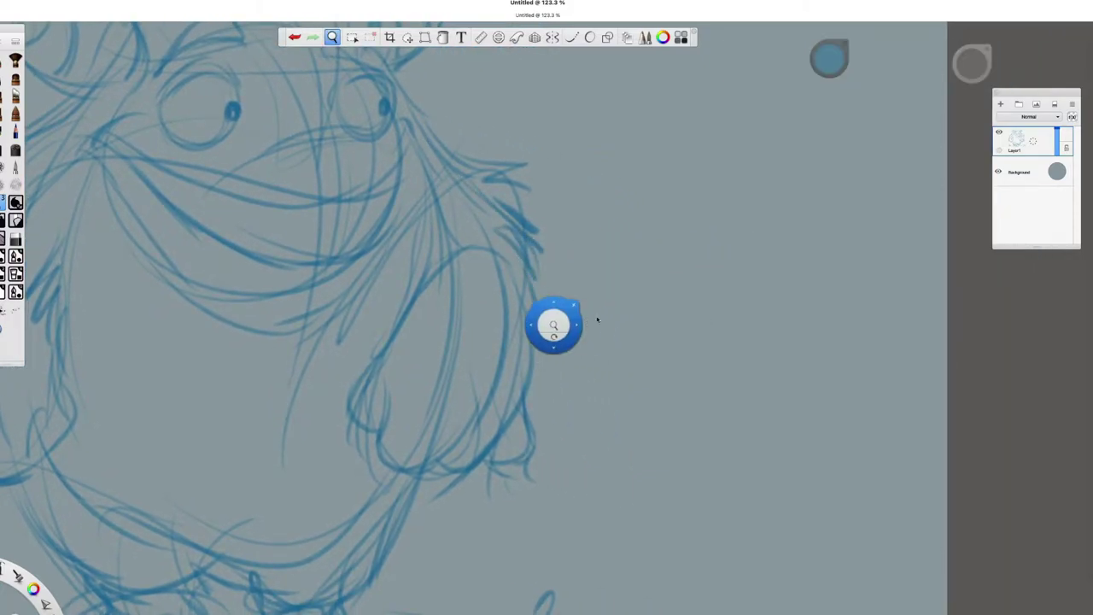
drag(597, 319, 499, 283)
Step: Rotate and zoom the canvas back in, then pan to centre the face
key(space)
mouse_move(491, 333)
mouse_down()
mouse_move(525, 383)
mouse_move(551, 361)
mouse_move(522, 368)
mouse_move(532, 366)
mouse_move(495, 401)
mouse_move(456, 398)
mouse_move(455, 414)
mouse_move(520, 361)
mouse_move(606, 379)
mouse_move(661, 435)
mouse_up()
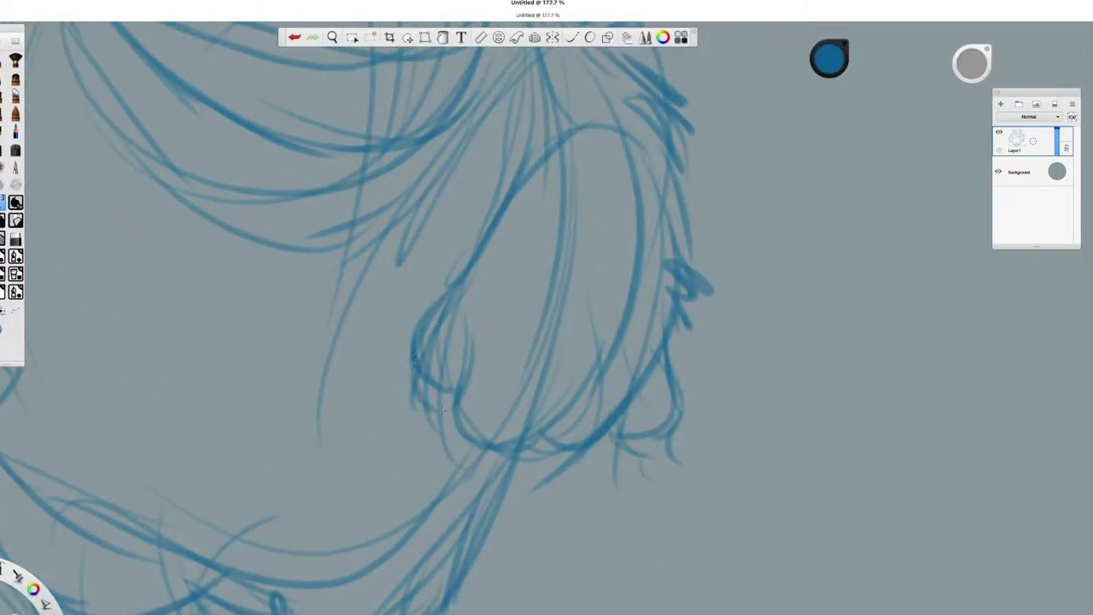
drag(637, 385, 629, 336)
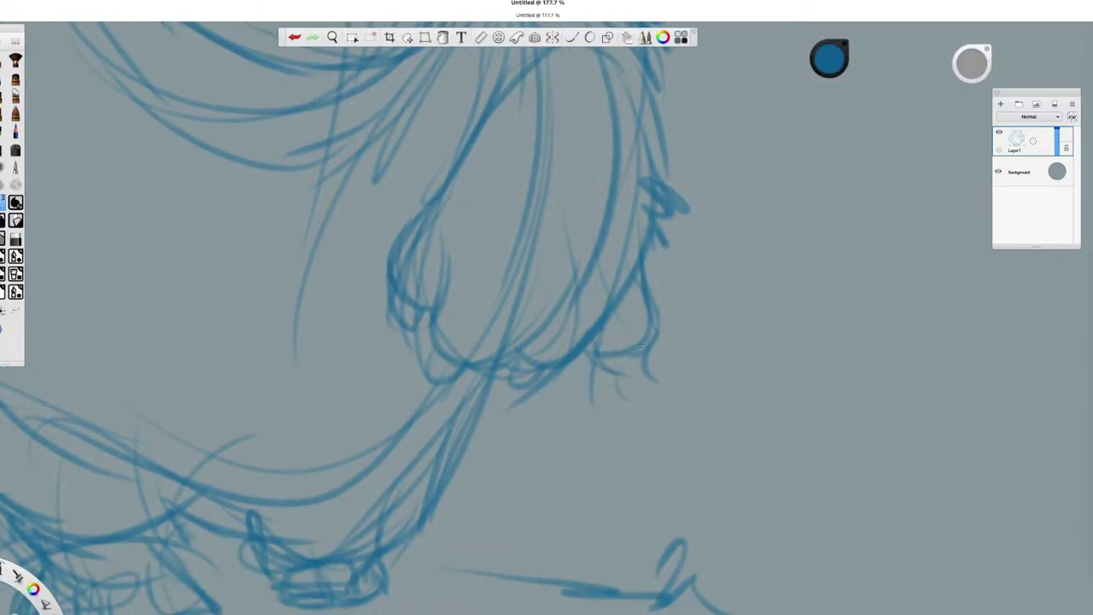
mouse_move(433, 476)
mouse_down()
mouse_move(780, 349)
mouse_move(255, 441)
mouse_up()
drag(306, 309, 286, 273)
mouse_move(352, 336)
mouse_down()
mouse_move(381, 288)
mouse_move(498, 407)
mouse_move(588, 319)
mouse_move(589, 212)
mouse_move(533, 223)
mouse_move(542, 288)
mouse_up()
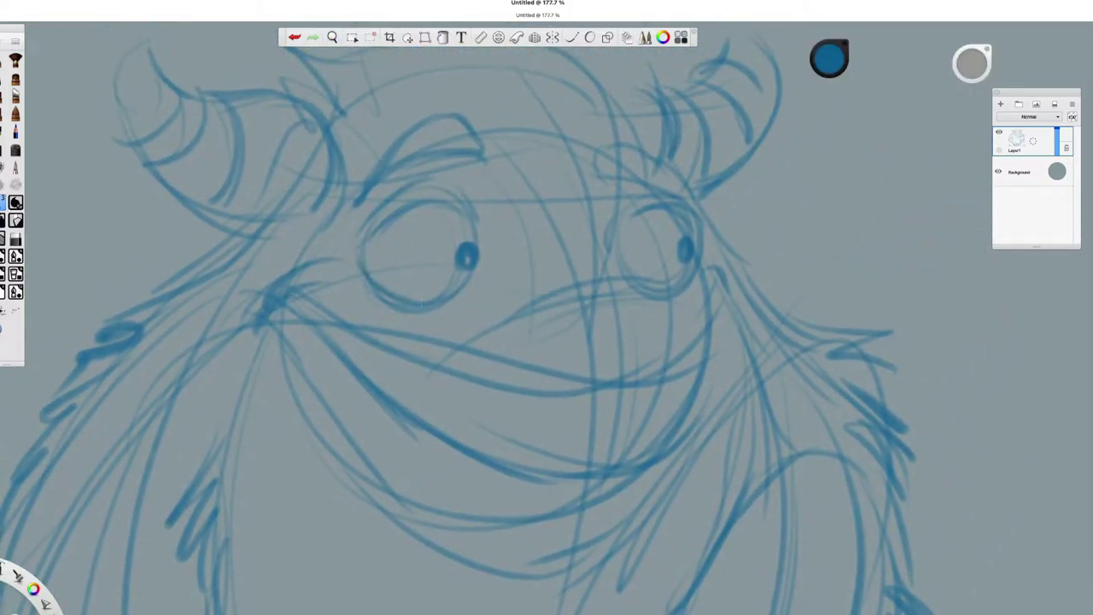
mouse_move(622, 268)
mouse_down()
mouse_move(571, 261)
mouse_move(683, 243)
mouse_up()
drag(659, 297, 636, 253)
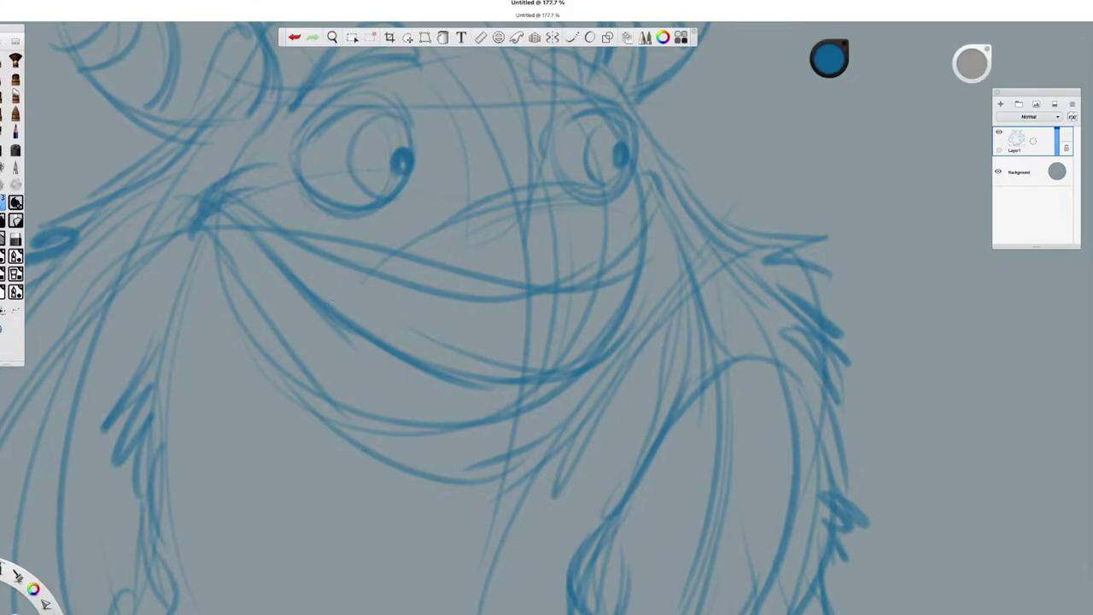
Step: Undo stray mouth strokes and redraw a small tooth arc further left
key(ctrl+z)
mouse_move(324, 300)
mouse_down()
mouse_move(400, 210)
mouse_move(454, 167)
mouse_up()
drag(451, 174, 401, 347)
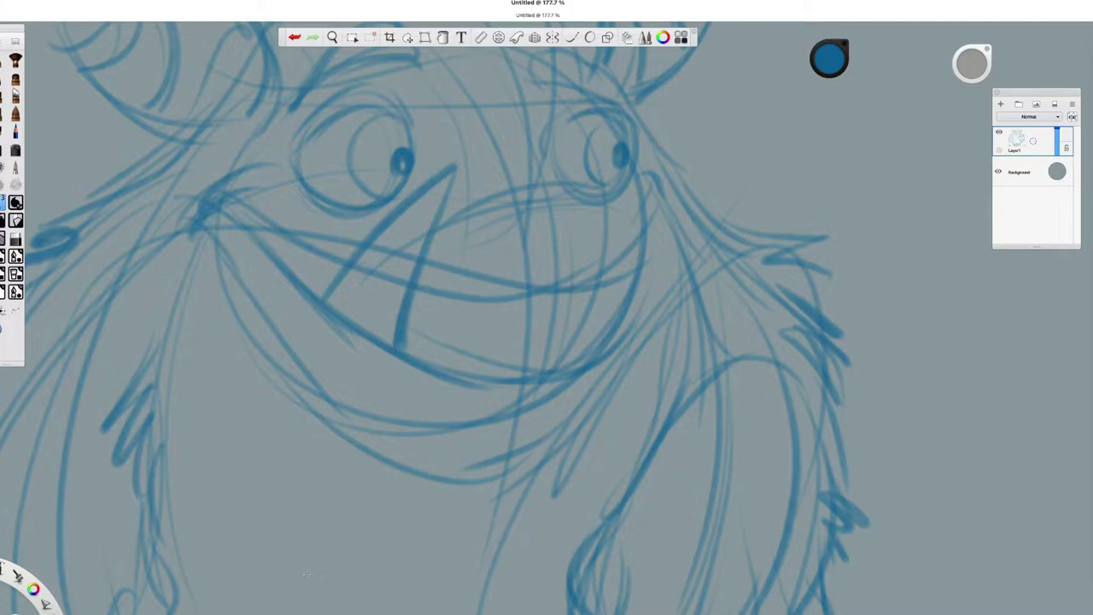
key(ctrl+z)
key(ctrl+z)
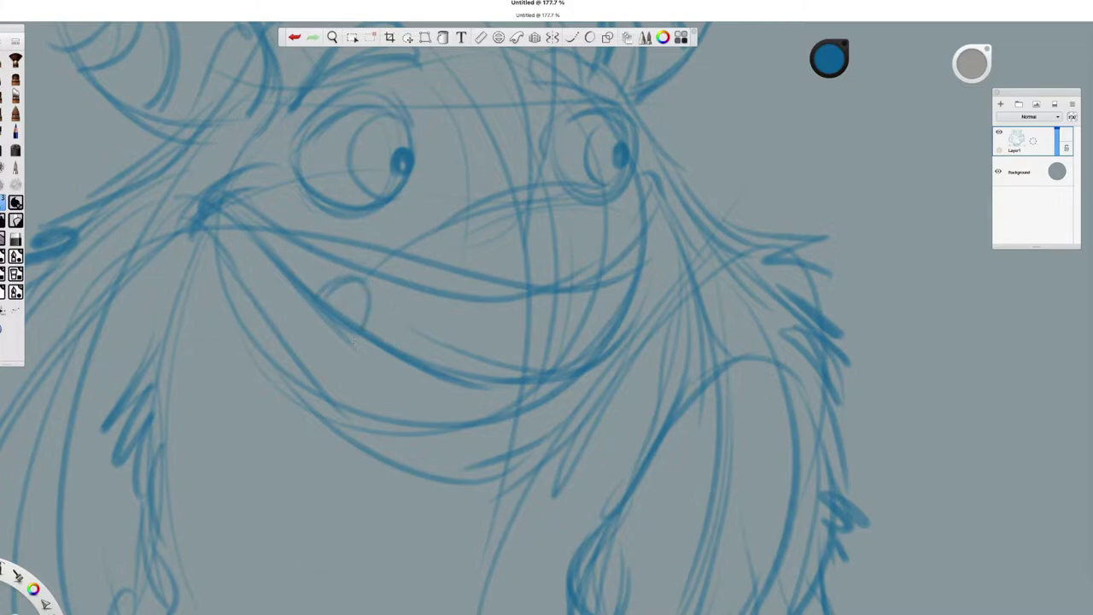
scroll(512, 312, down, 2)
drag(404, 327, 440, 321)
key(ctrl+z)
drag(342, 313, 375, 318)
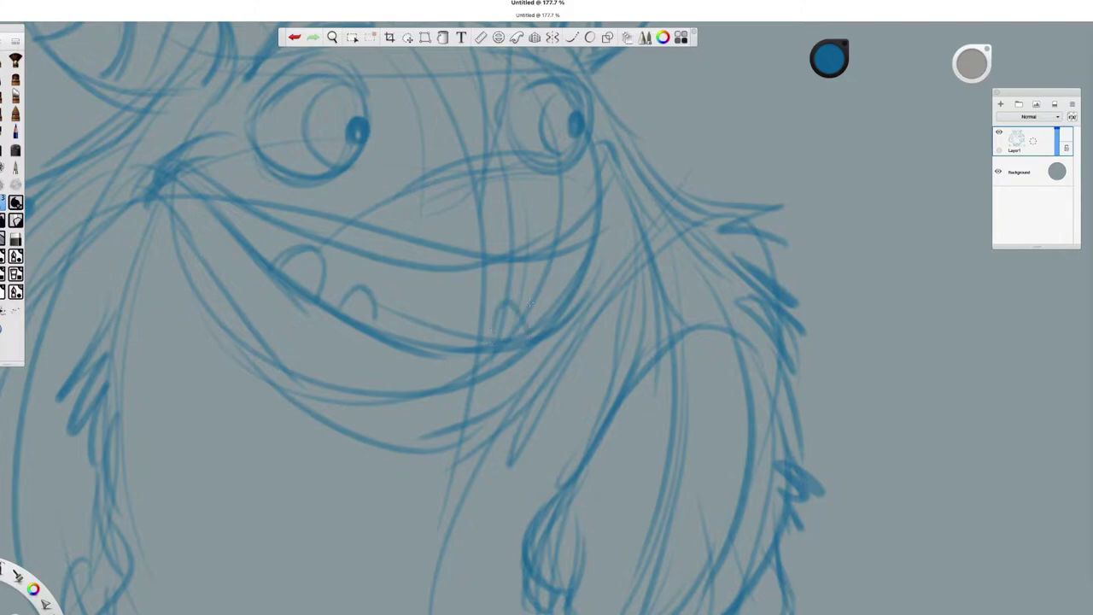
Step: Redraw a darker line along the full mouth
scroll(495, 340, right, 3)
scroll(512, 277, left, 4)
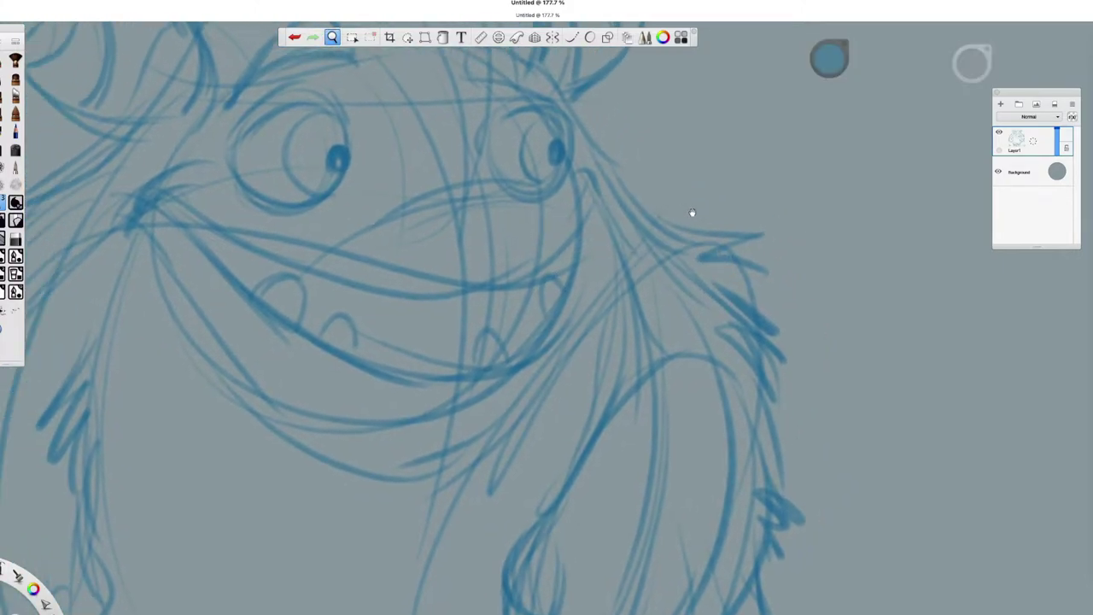
drag(209, 207, 418, 285)
key(ctrl+z)
mouse_move(343, 263)
mouse_down()
mouse_move(447, 292)
mouse_move(544, 295)
mouse_move(615, 254)
mouse_move(641, 277)
mouse_up()
drag(485, 292, 530, 282)
Step: Add a short tooth stroke under the mouth line and zoom around the right eye
drag(713, 243, 661, 295)
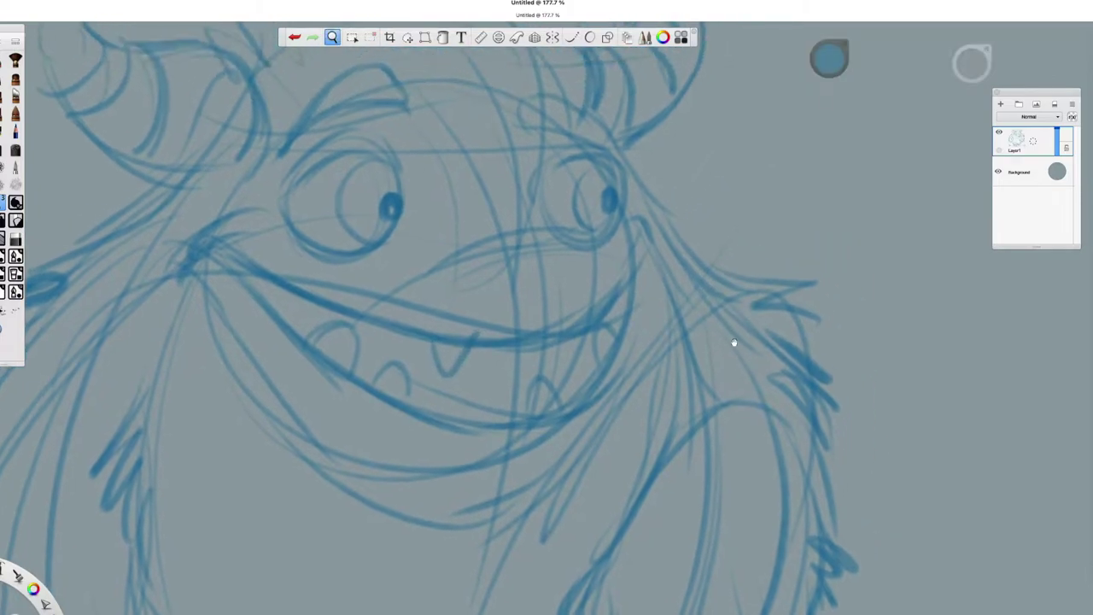
drag(734, 342, 725, 298)
key(ctrl+z)
drag(414, 296, 431, 334)
scroll(661, 278, down, 3)
drag(661, 278, 624, 207)
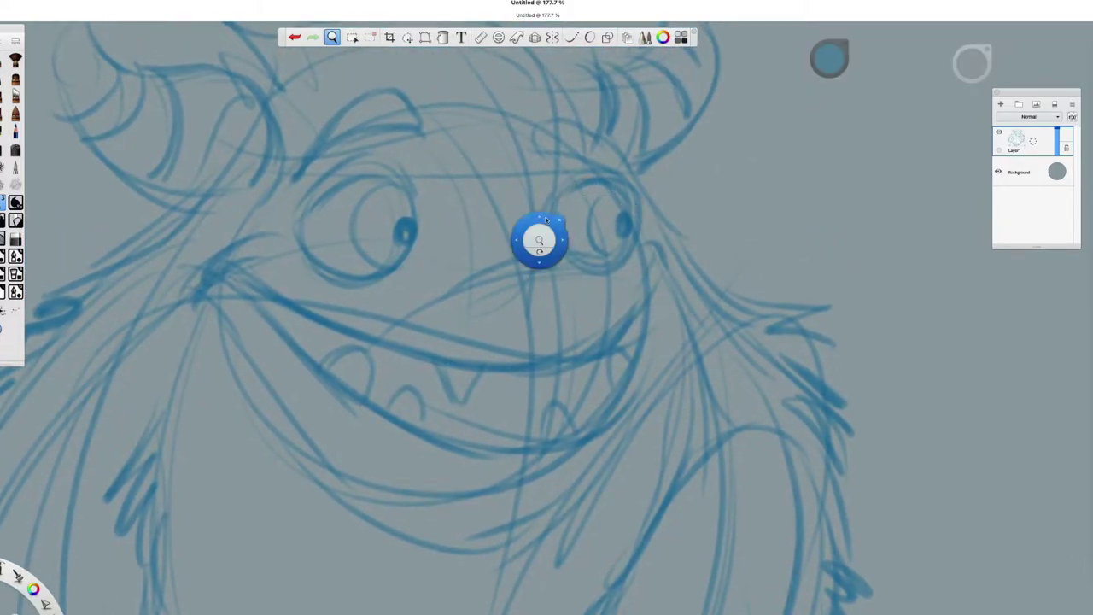
scroll(553, 218, down, 3)
scroll(586, 185, up, 3)
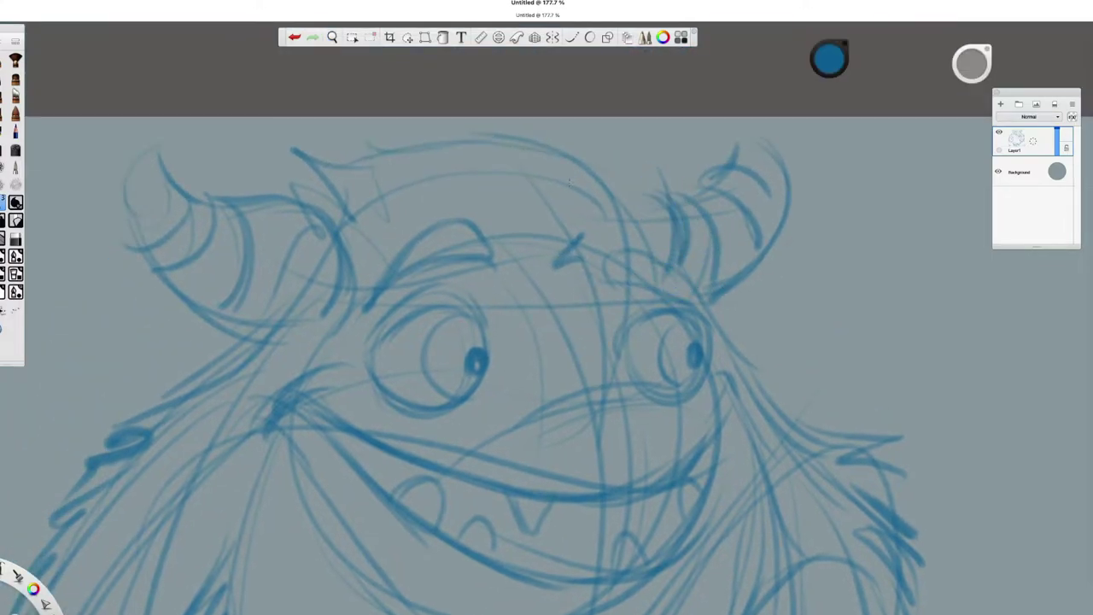
Step: Redraw darker pencil strokes over the left horn's tip and the top of the head outline
drag(307, 160, 345, 201)
drag(287, 129, 323, 159)
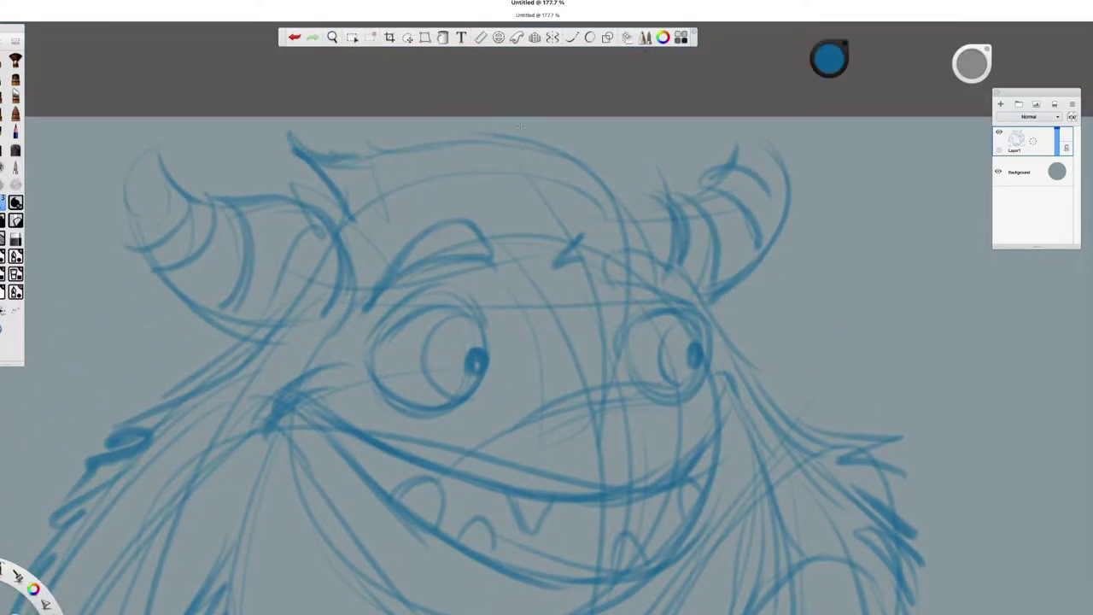
mouse_move(623, 218)
mouse_down()
mouse_move(587, 138)
mouse_move(550, 125)
mouse_move(400, 135)
mouse_move(316, 156)
mouse_up()
scroll(501, 236, down, 3)
scroll(446, 175, up, 3)
scroll(505, 241, up, 2)
scroll(527, 242, down, 5)
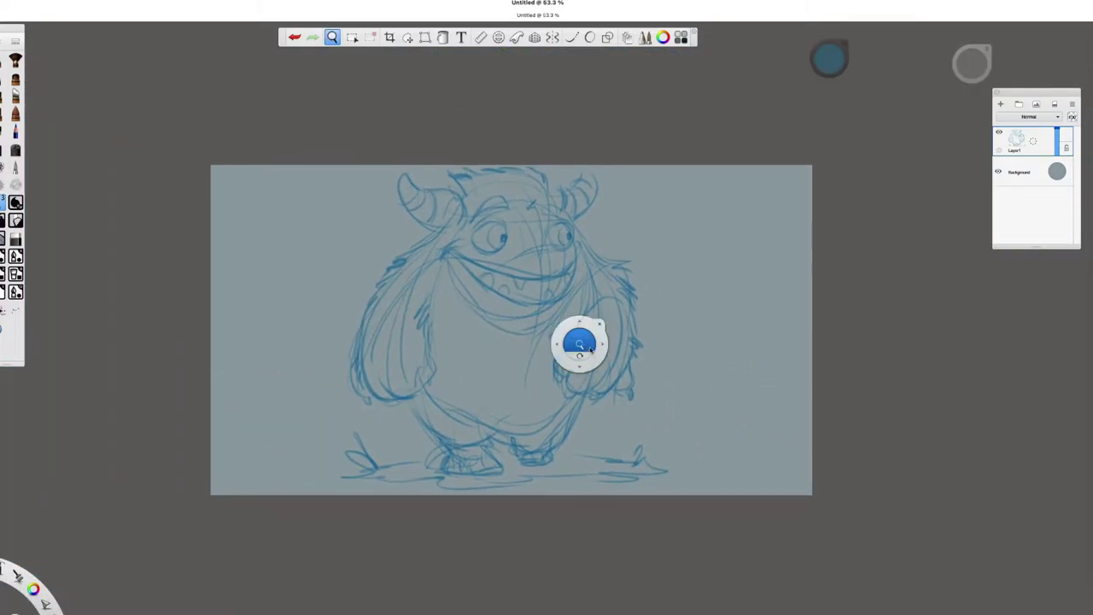
scroll(613, 334, up, 2)
scroll(614, 334, down, 2)
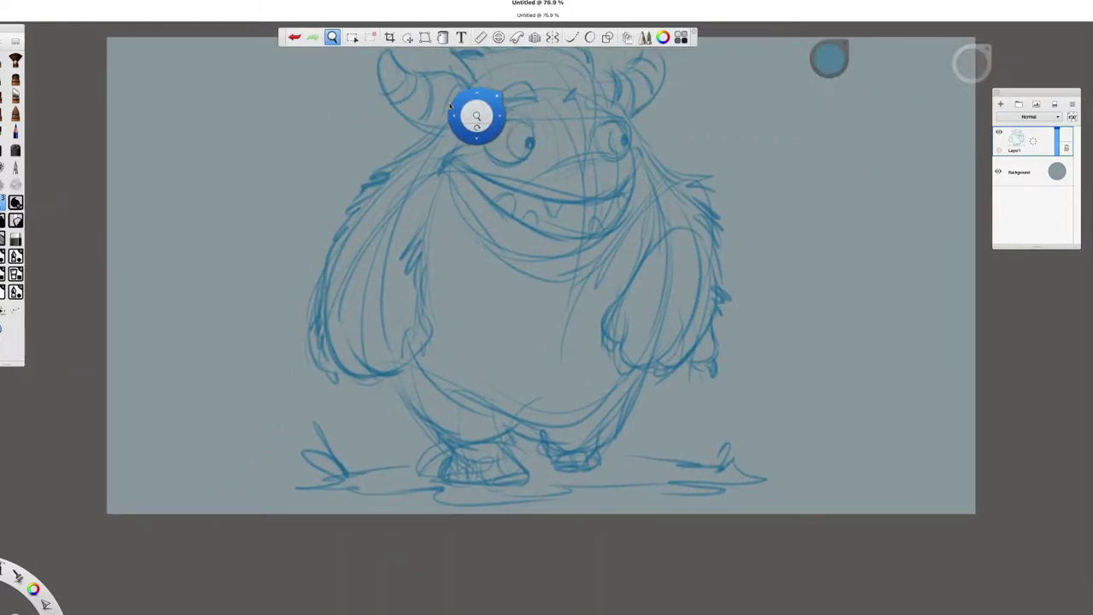
Step: Move the monster sketch left and scale it down slightly with the Transform tool
click(424, 37)
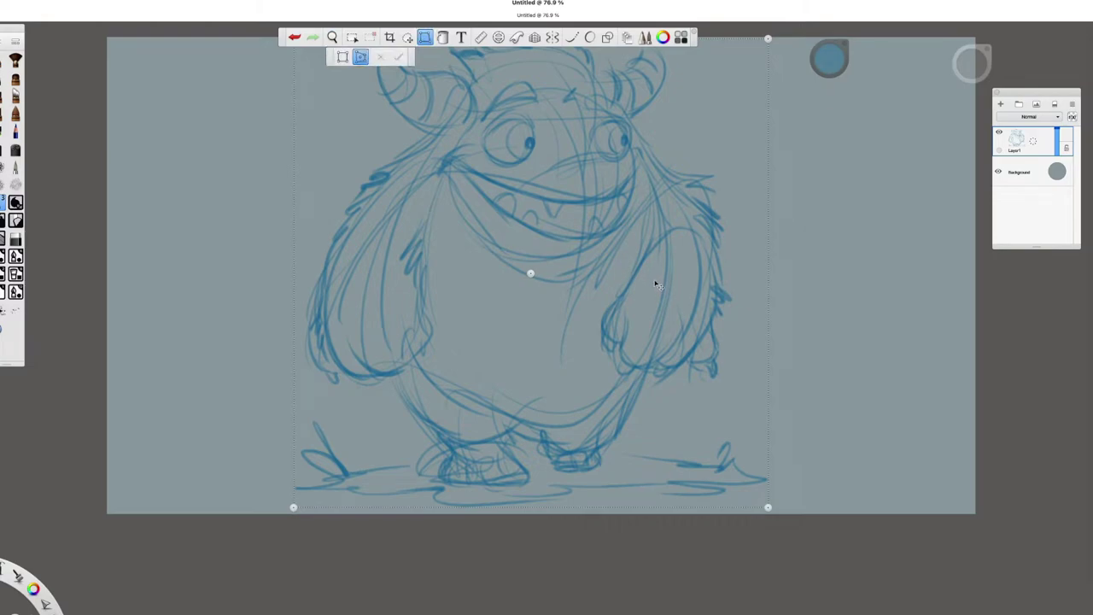
drag(656, 284, 559, 286)
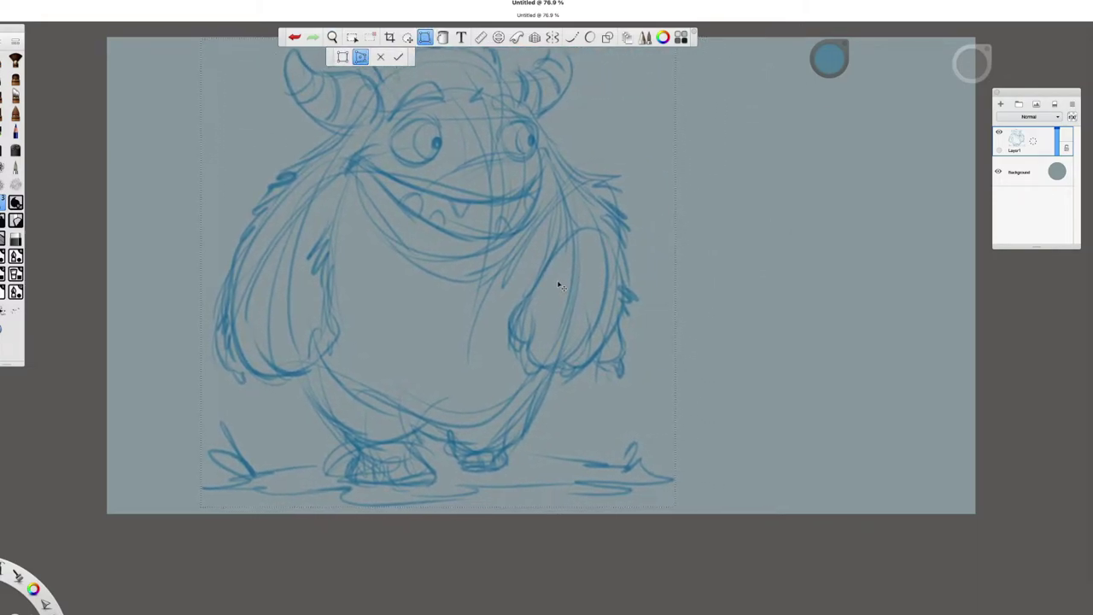
scroll(732, 224, up, 2)
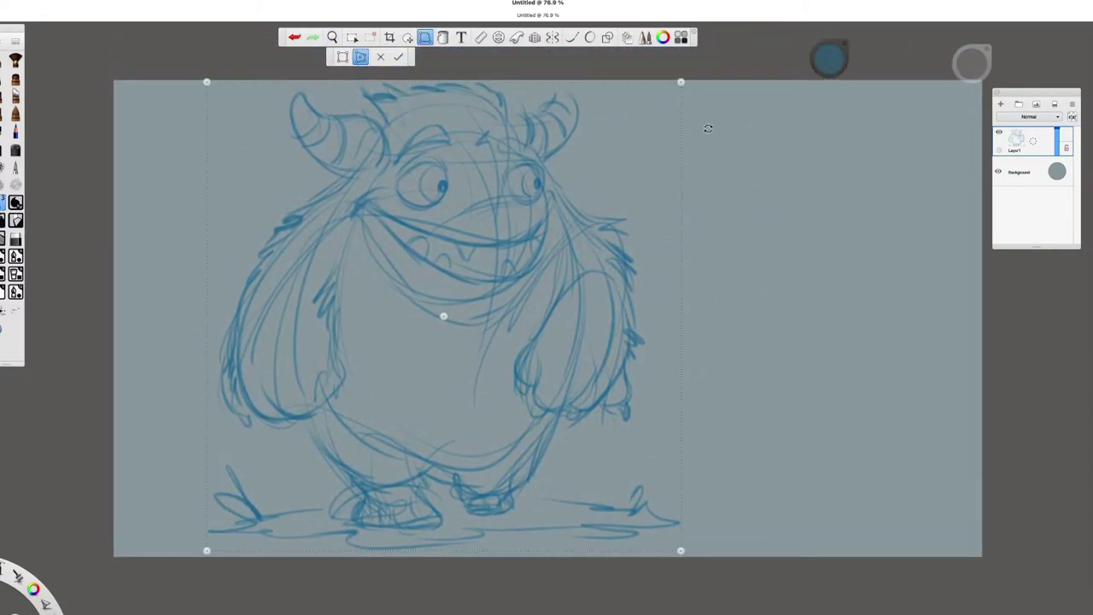
key(ctrl+z)
click(342, 56)
drag(679, 88, 659, 100)
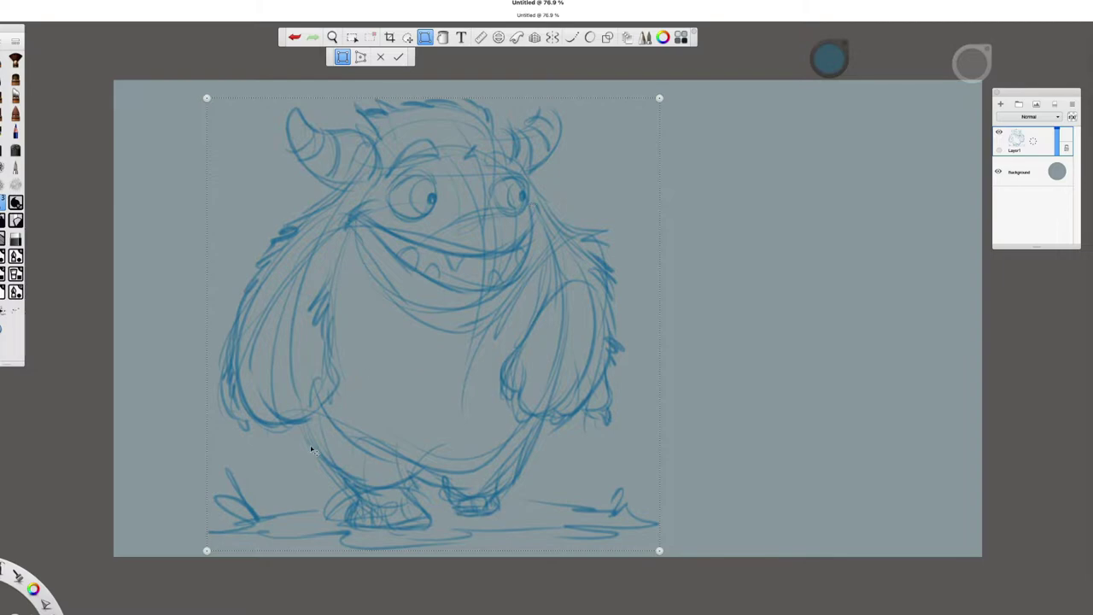
key(Return)
key(space)
drag(556, 302, 644, 145)
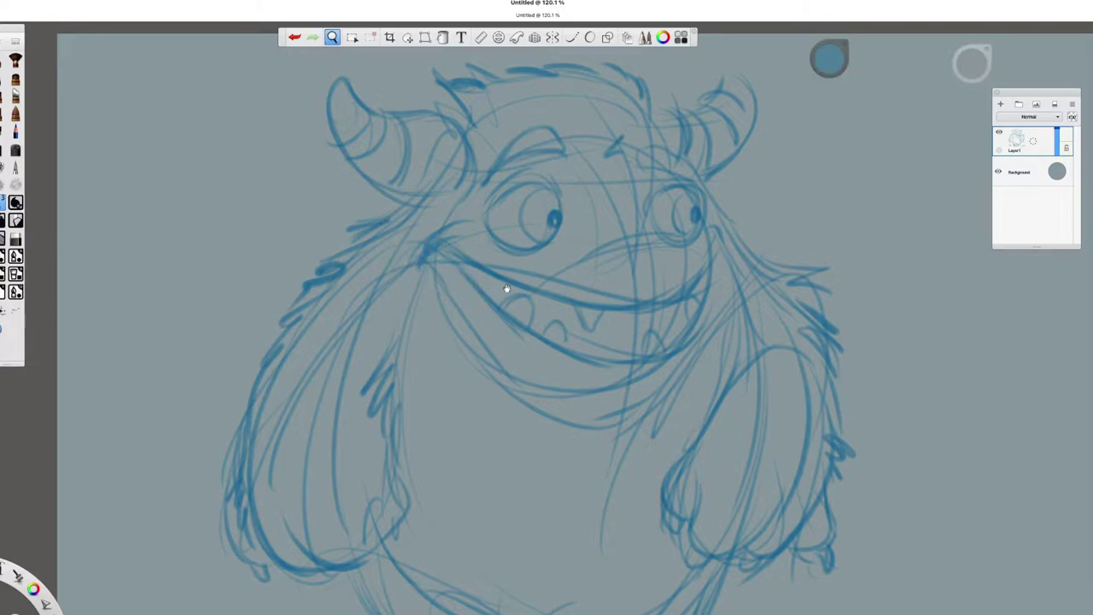
Step: Pan and zoom around the sketch to frame the monster's face
scroll(505, 288, down, 5)
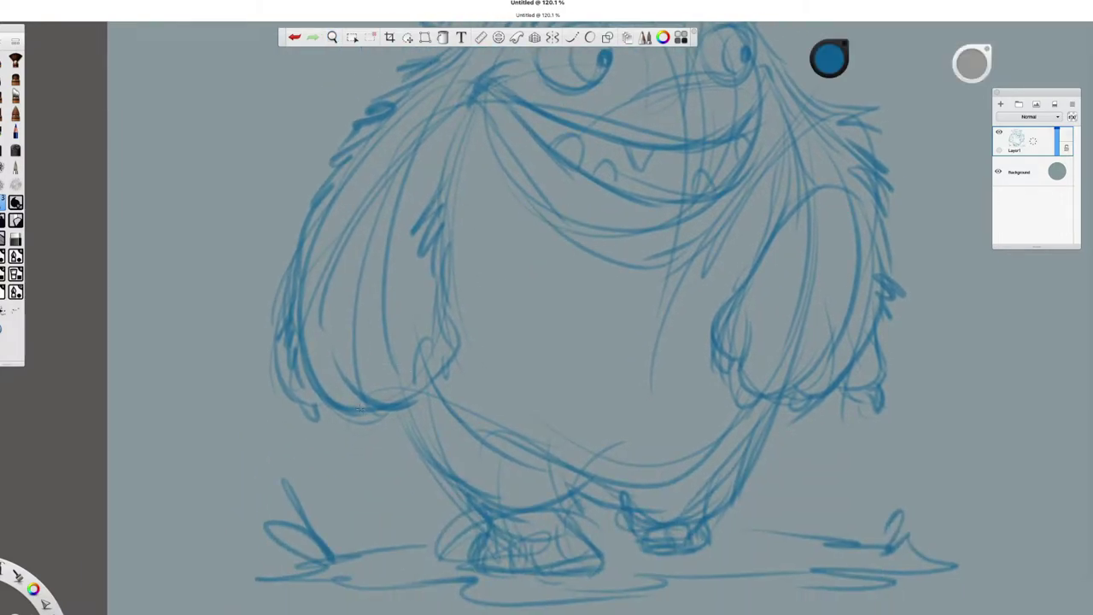
scroll(620, 332, down, 3)
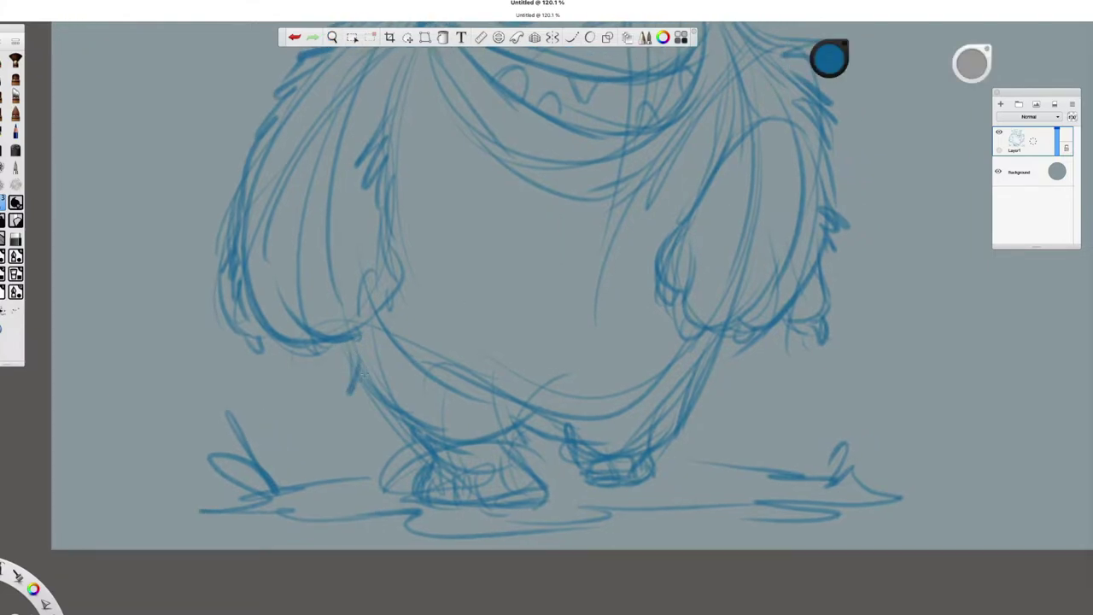
scroll(410, 427, up, 3)
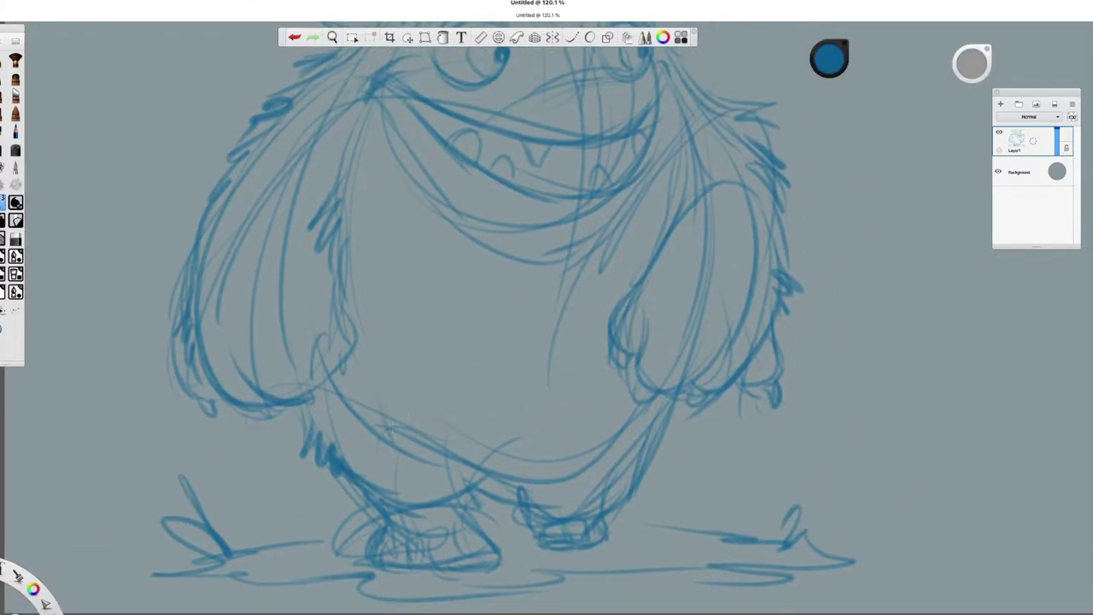
scroll(519, 302, up, 3)
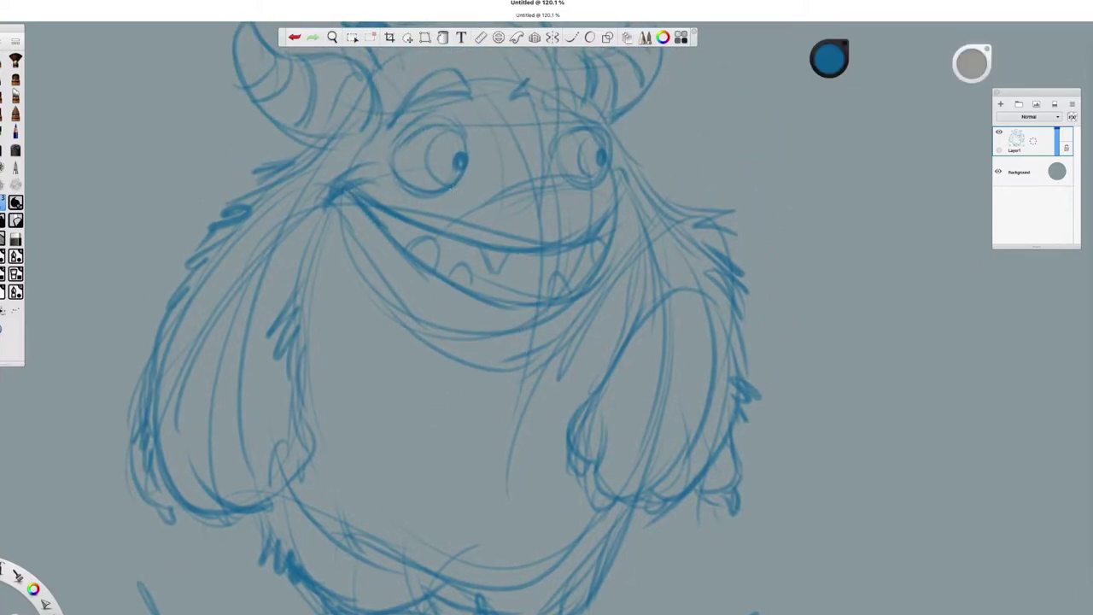
scroll(641, 256, right, 3)
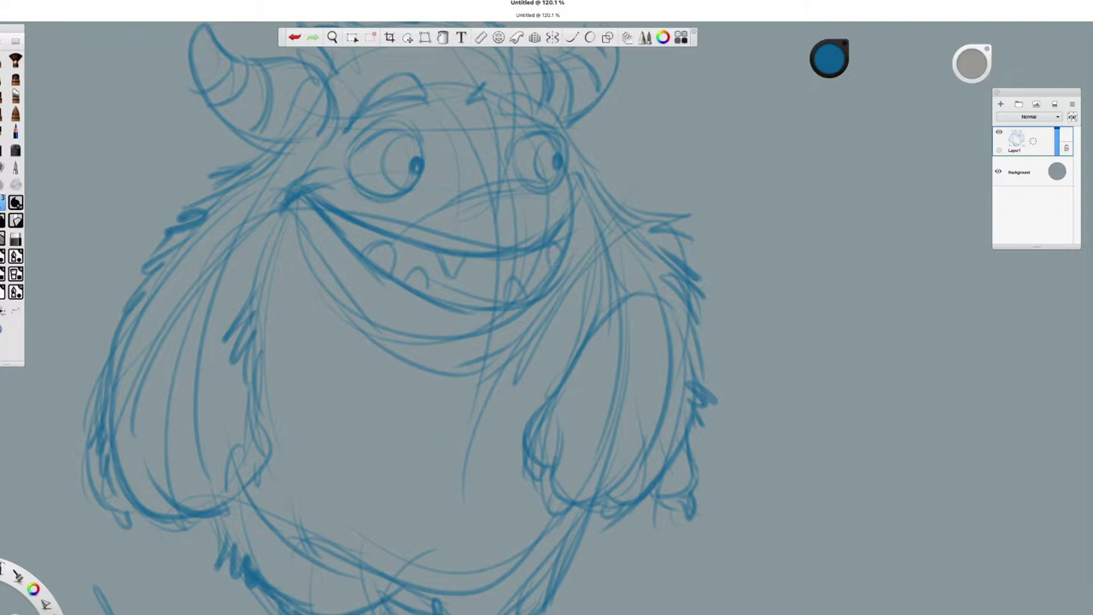
scroll(480, 292, down, 3)
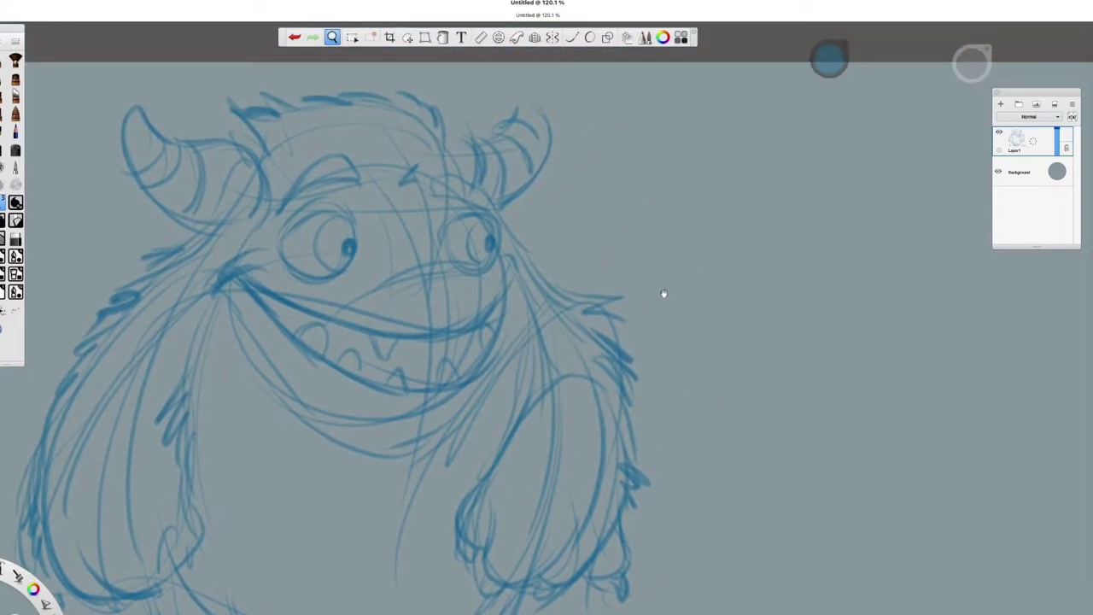
scroll(474, 196, up, 3)
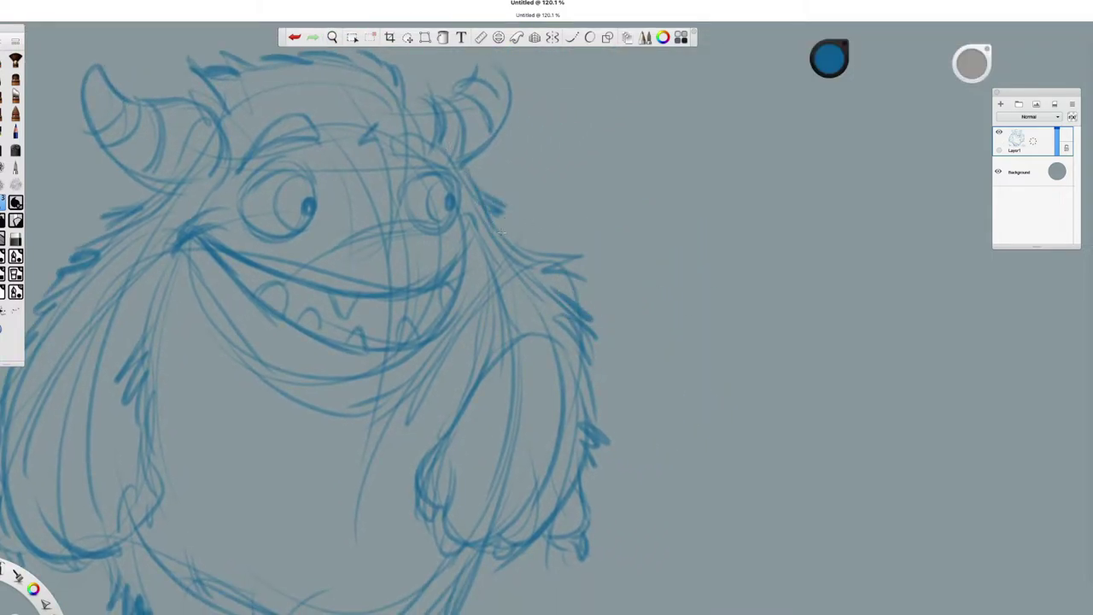
scroll(502, 230, down, 3)
scroll(529, 273, up, 3)
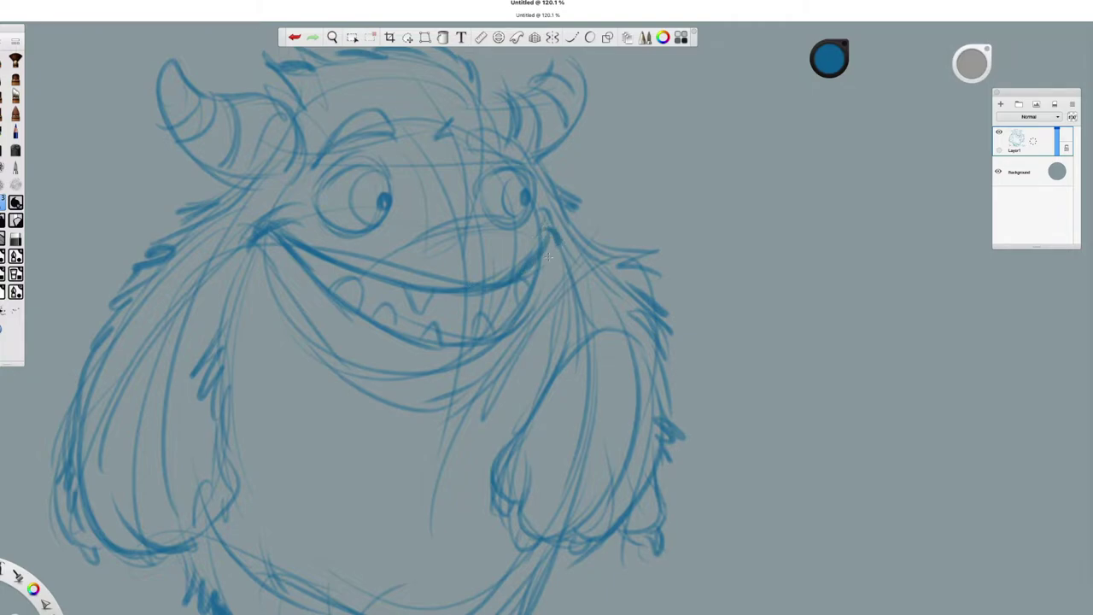
scroll(554, 253, down, 3)
scroll(615, 214, up, 3)
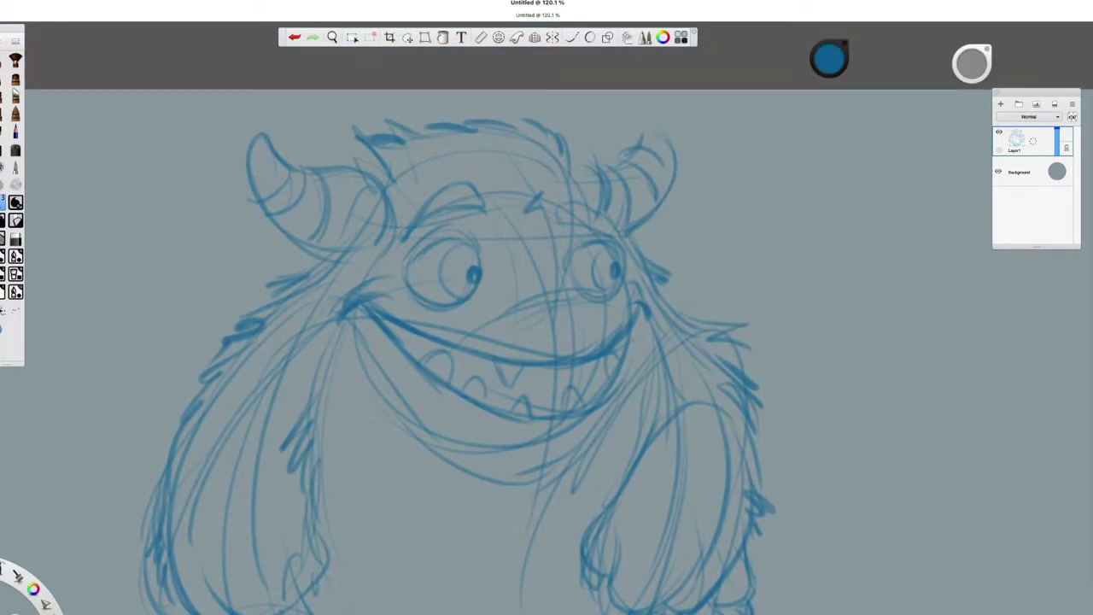
Step: Hatch the monster's left eyebrow with dark pencil strokes, then zoom closer on the face
mouse_move(423, 218)
mouse_down()
mouse_move(458, 179)
mouse_move(476, 181)
mouse_up()
scroll(521, 177, right, 3)
scroll(521, 177, down, 2)
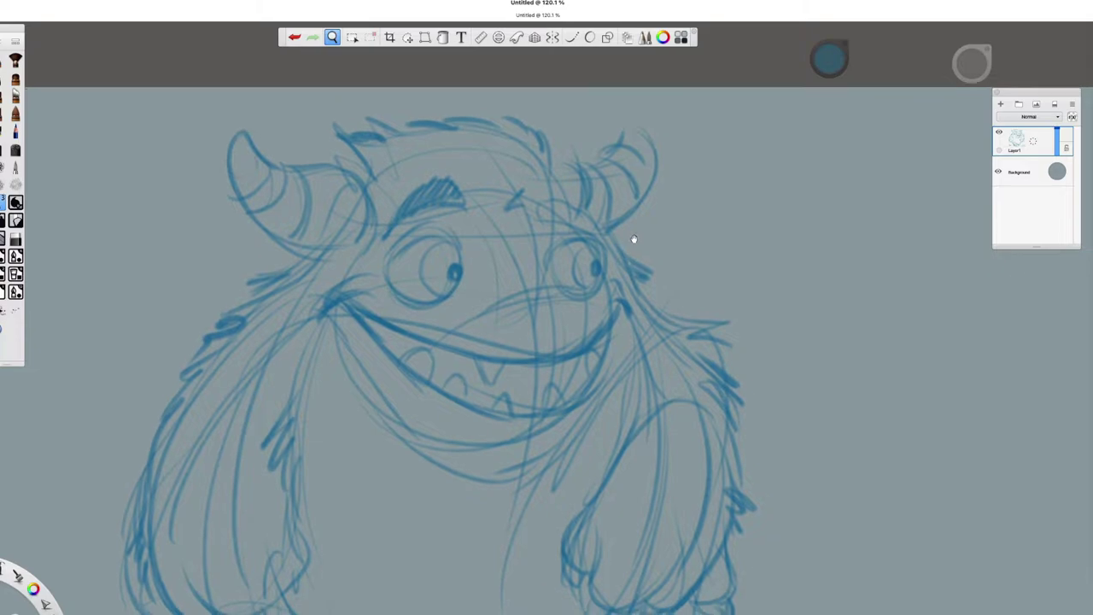
mouse_move(566, 204)
mouse_down()
mouse_move(646, 262)
mouse_move(700, 212)
mouse_move(462, 216)
mouse_move(470, 329)
mouse_move(470, 293)
mouse_move(403, 361)
mouse_move(447, 298)
mouse_move(663, 188)
mouse_move(463, 236)
mouse_move(462, 224)
mouse_move(603, 200)
mouse_move(427, 212)
mouse_up()
Step: Repaint the right pupil solid blue, switch to white for highlights, then return to eye blue
key(ctrl+z)
drag(606, 205, 604, 219)
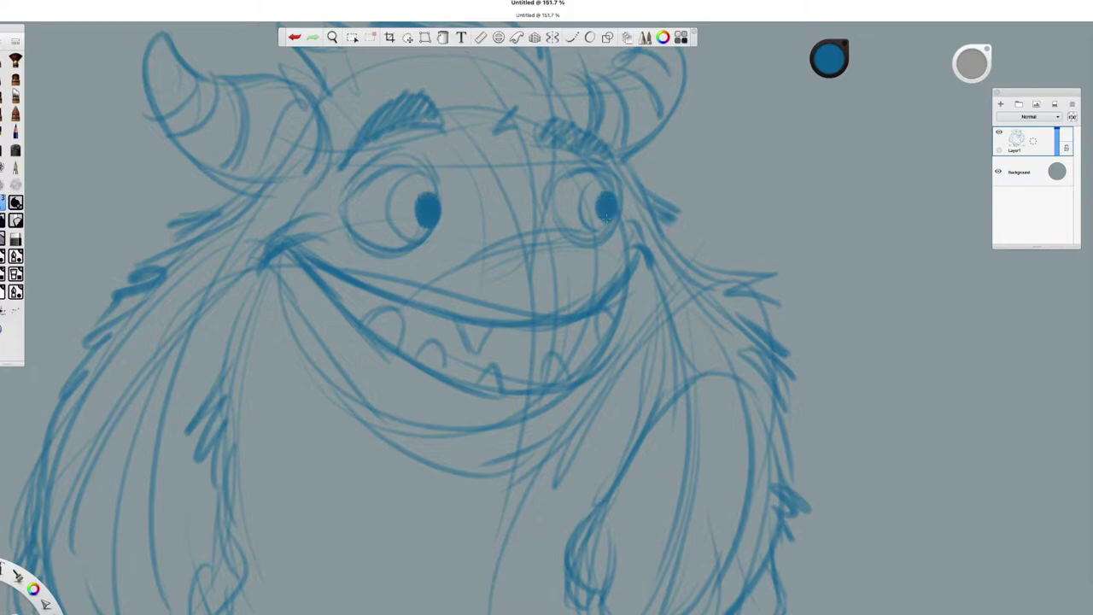
click(840, 65)
click(829, 56)
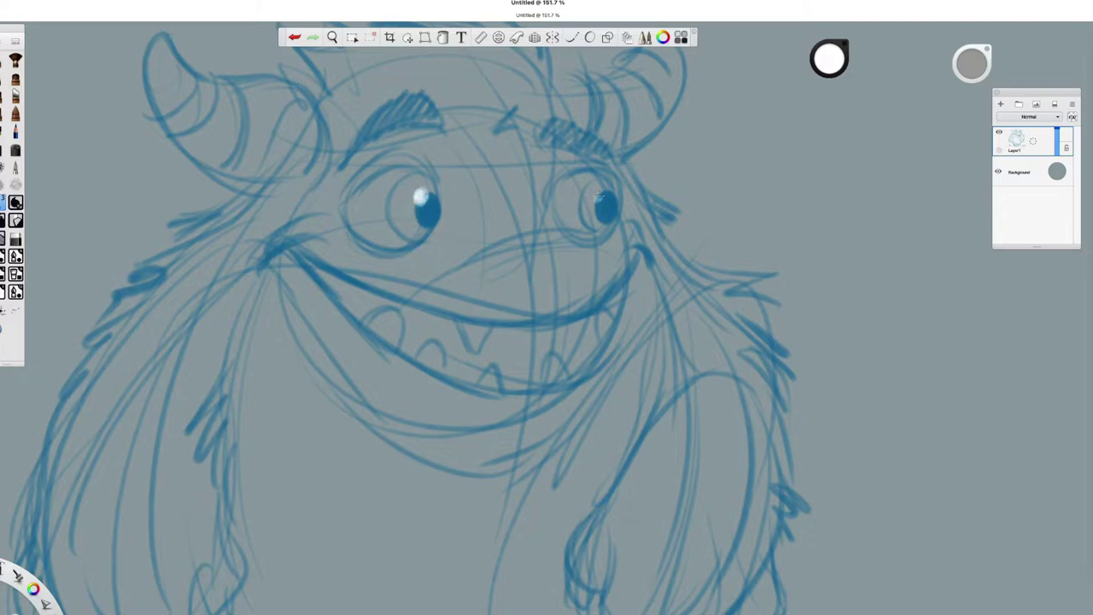
mouse_move(532, 273)
mouse_down()
mouse_move(555, 299)
mouse_move(623, 274)
mouse_move(632, 231)
mouse_move(615, 294)
mouse_move(633, 262)
mouse_up()
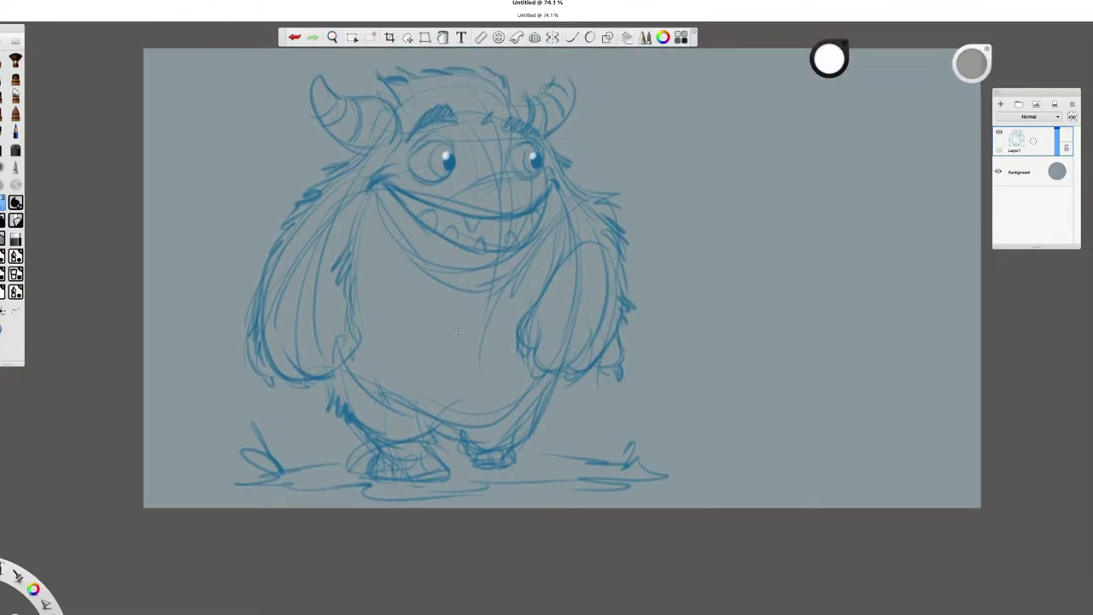
drag(528, 247, 638, 150)
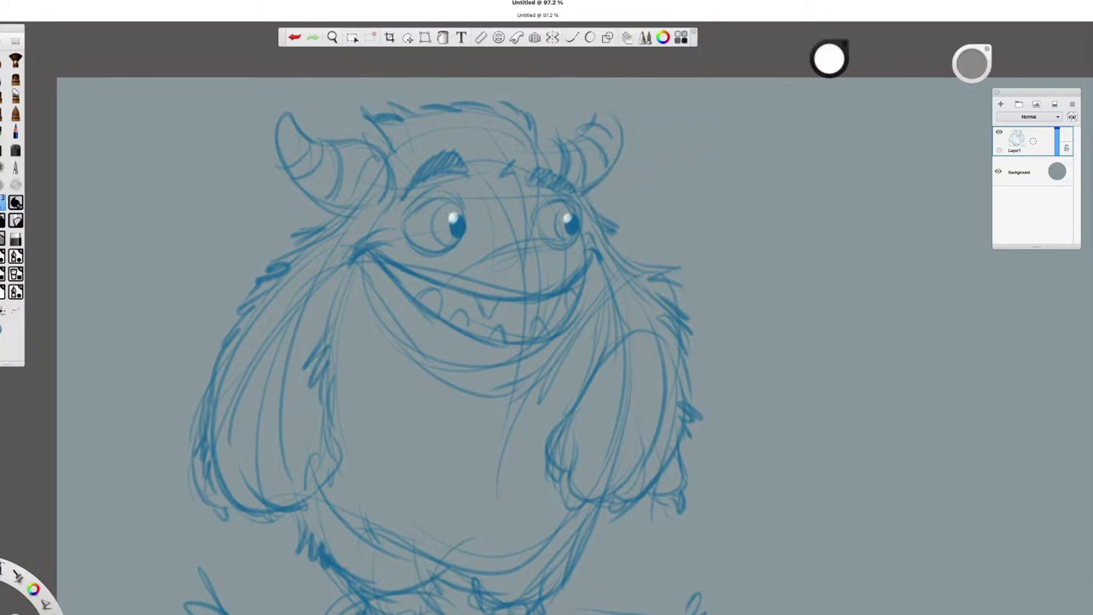
alt+click(572, 220)
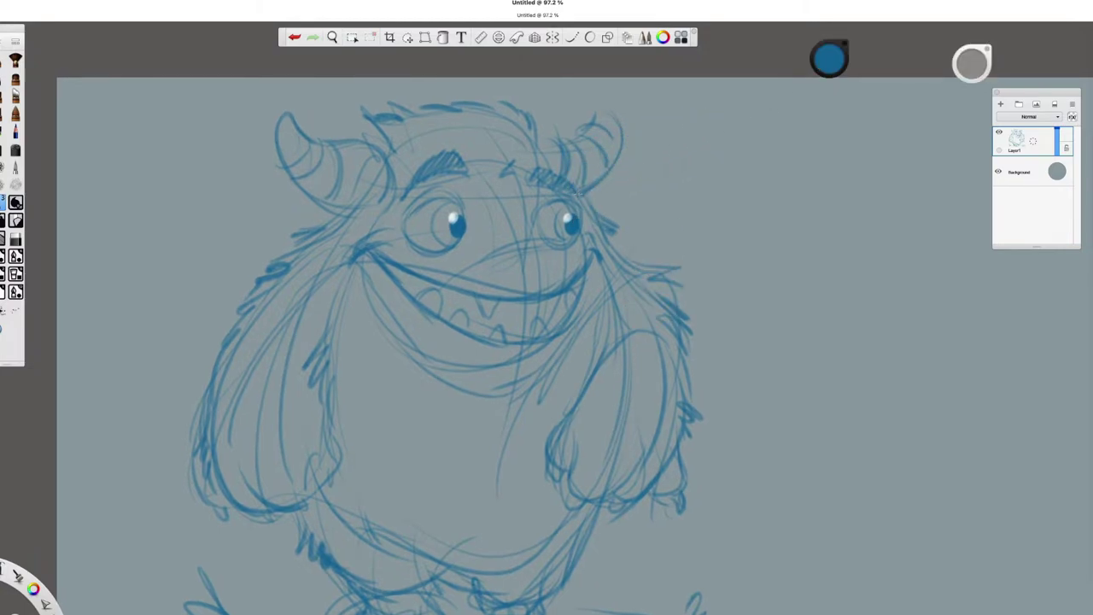
Step: Add sketch strokes on the right horn, between the horns, and near the right eye and cheek
drag(551, 212, 698, 224)
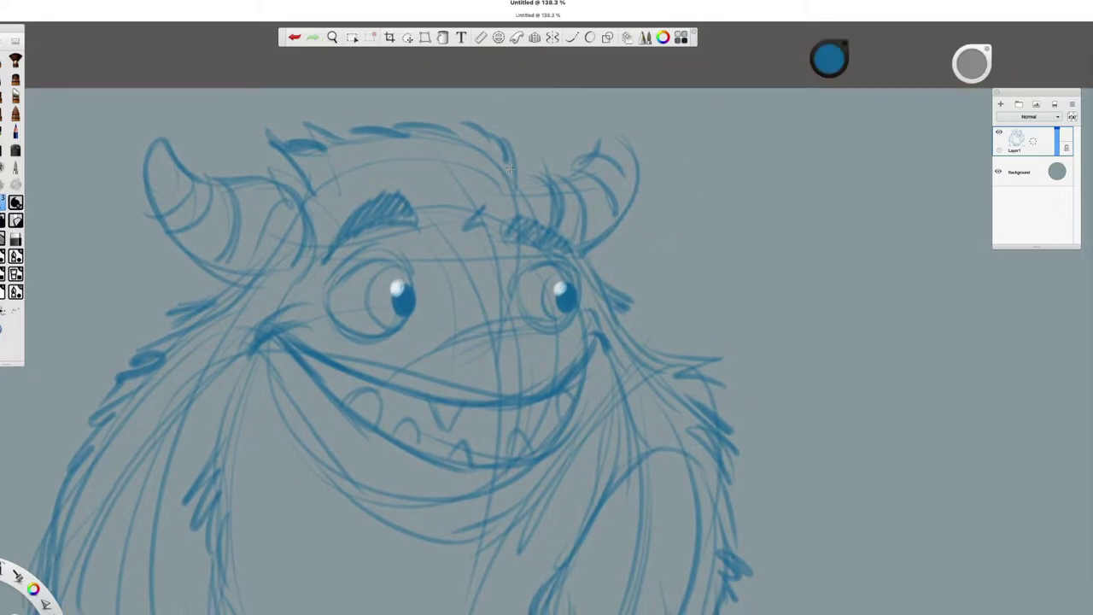
drag(539, 146, 538, 169)
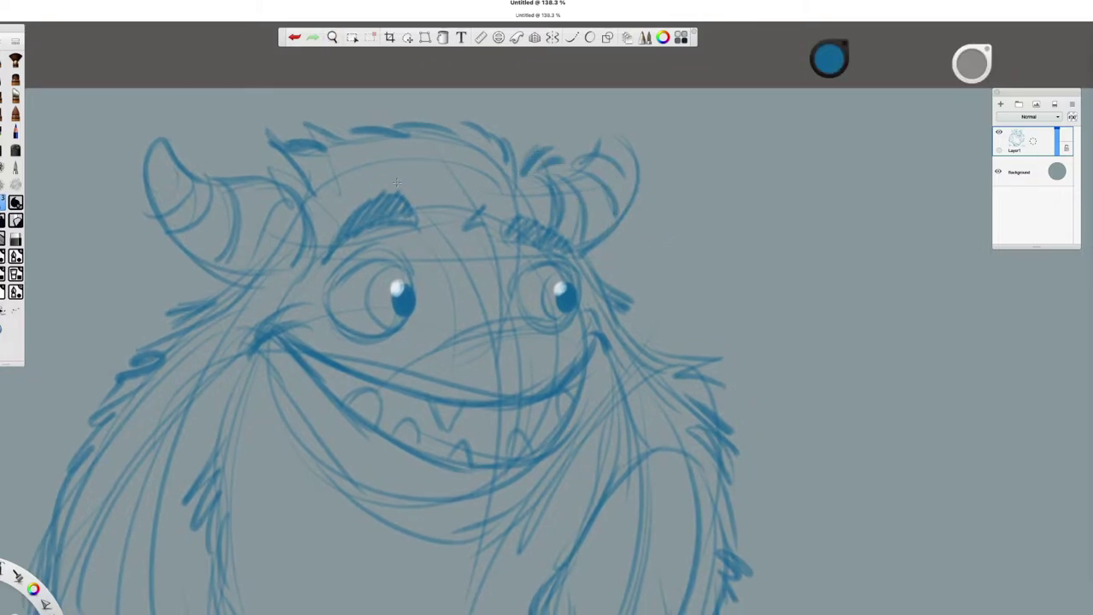
drag(467, 174, 506, 188)
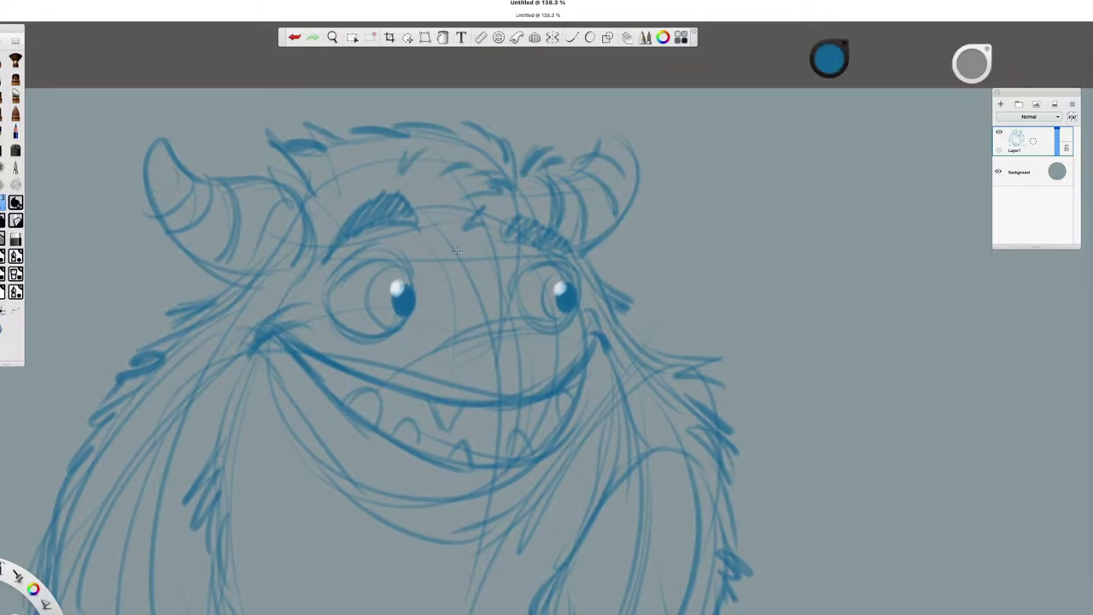
drag(617, 204, 689, 202)
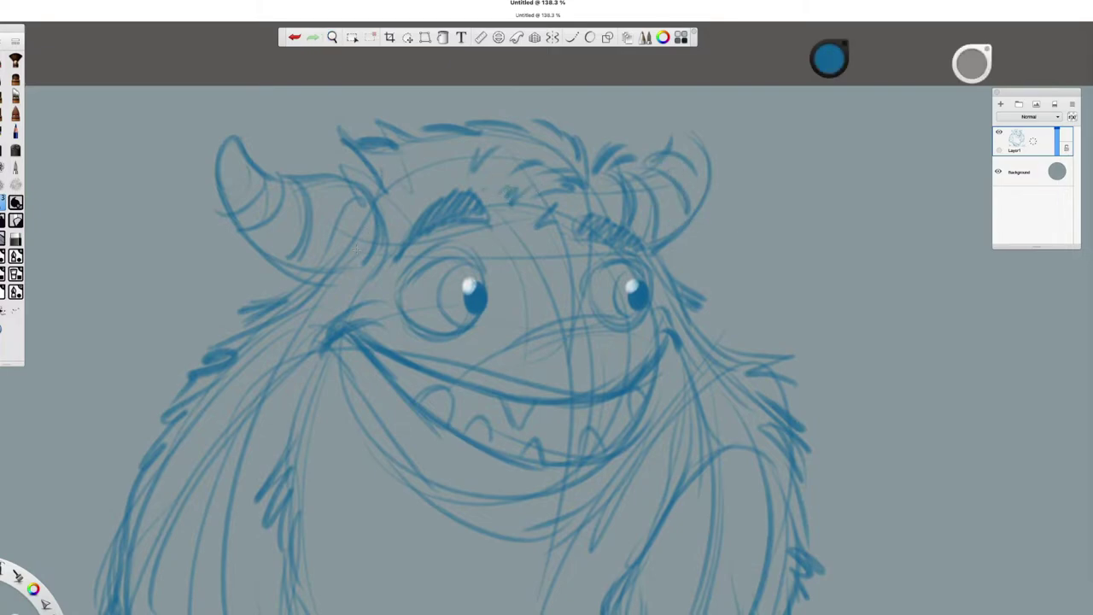
drag(299, 274, 372, 245)
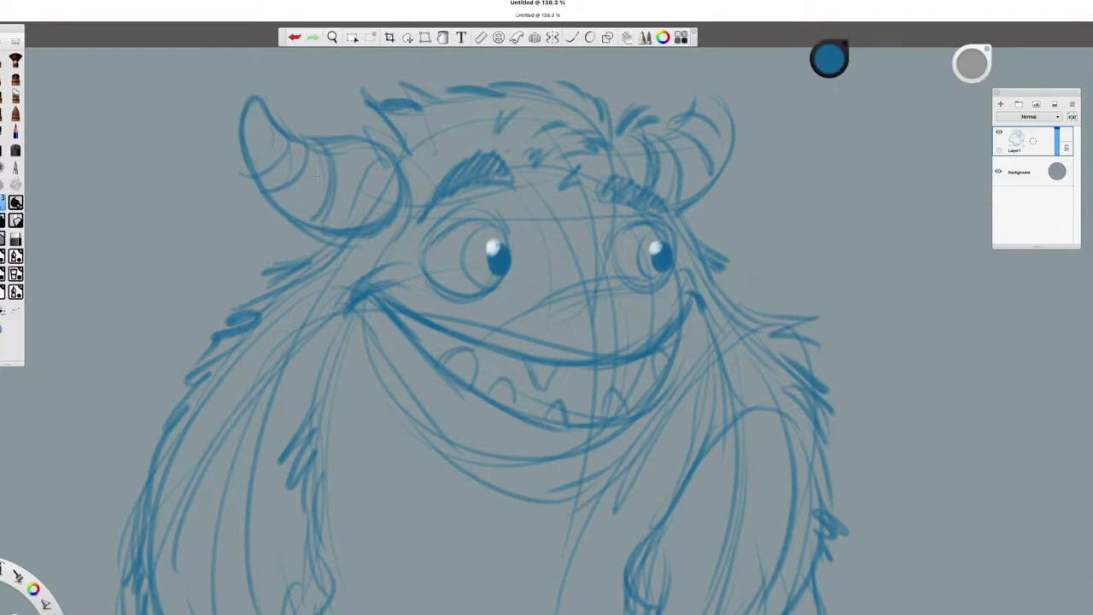
key(ctrl+z)
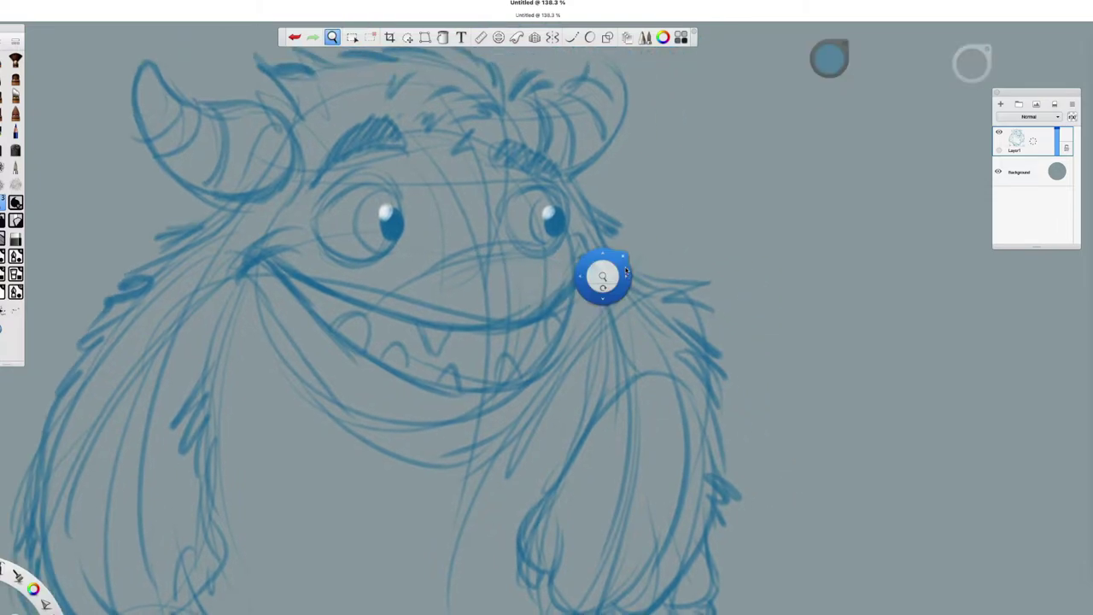
drag(502, 226, 512, 256)
drag(512, 256, 516, 298)
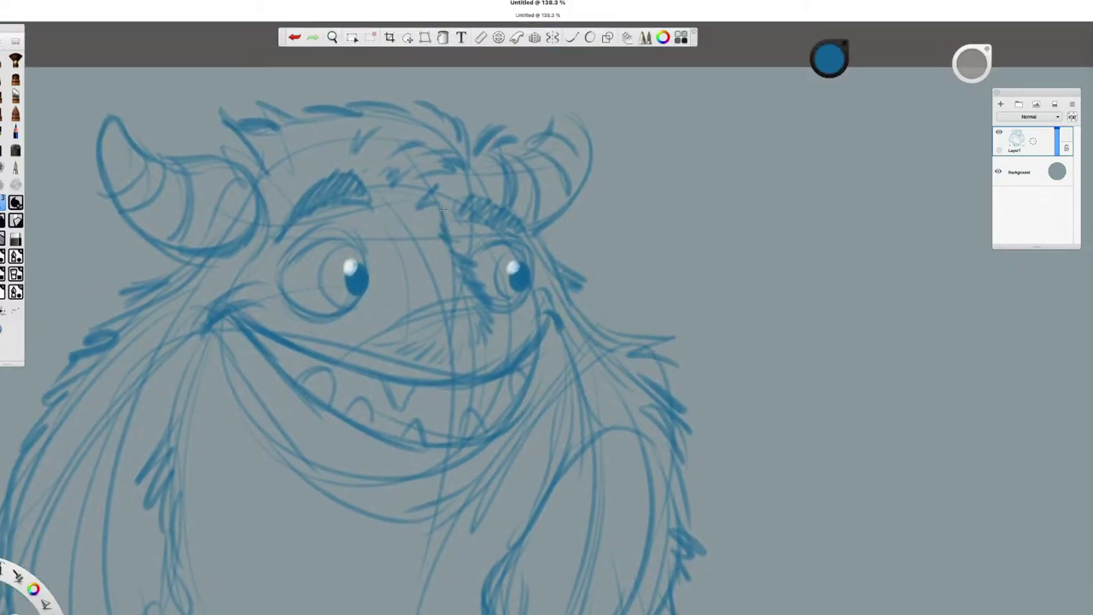
Step: Reframe on the mouth, discard a trial darkening stroke on its left edge, and adjust the brush
key(space)
drag(443, 207, 555, 281)
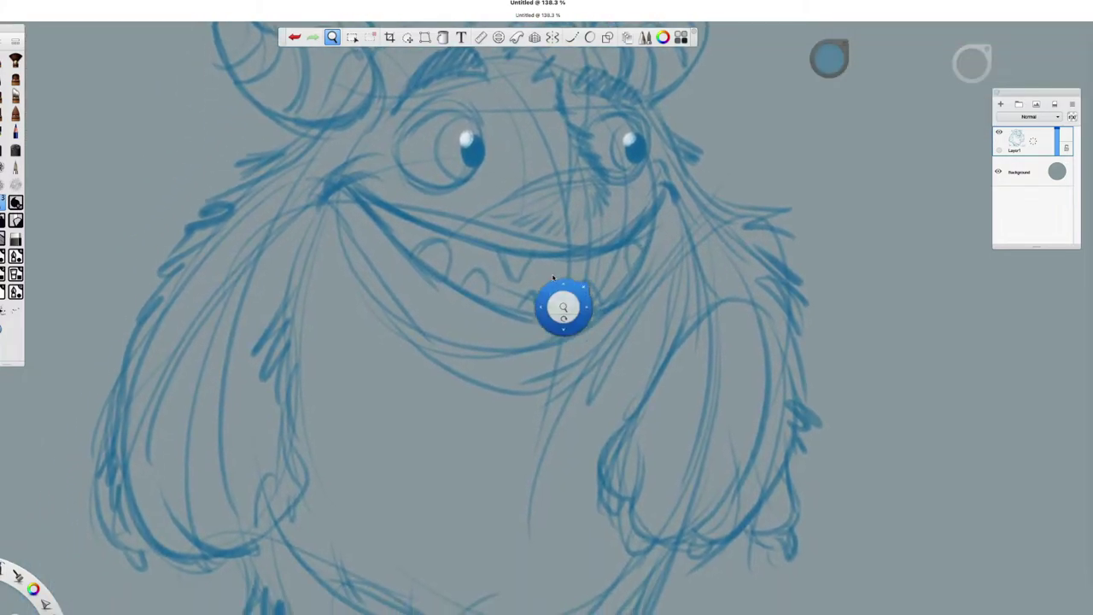
mouse_move(371, 200)
mouse_down()
mouse_move(401, 235)
mouse_move(413, 220)
mouse_up()
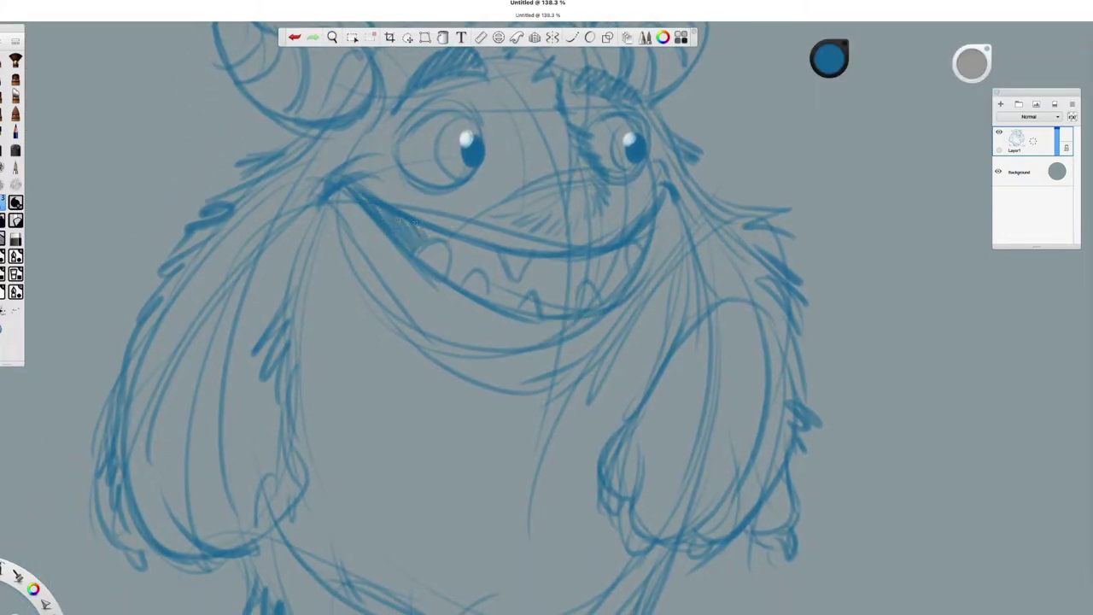
key(super+z)
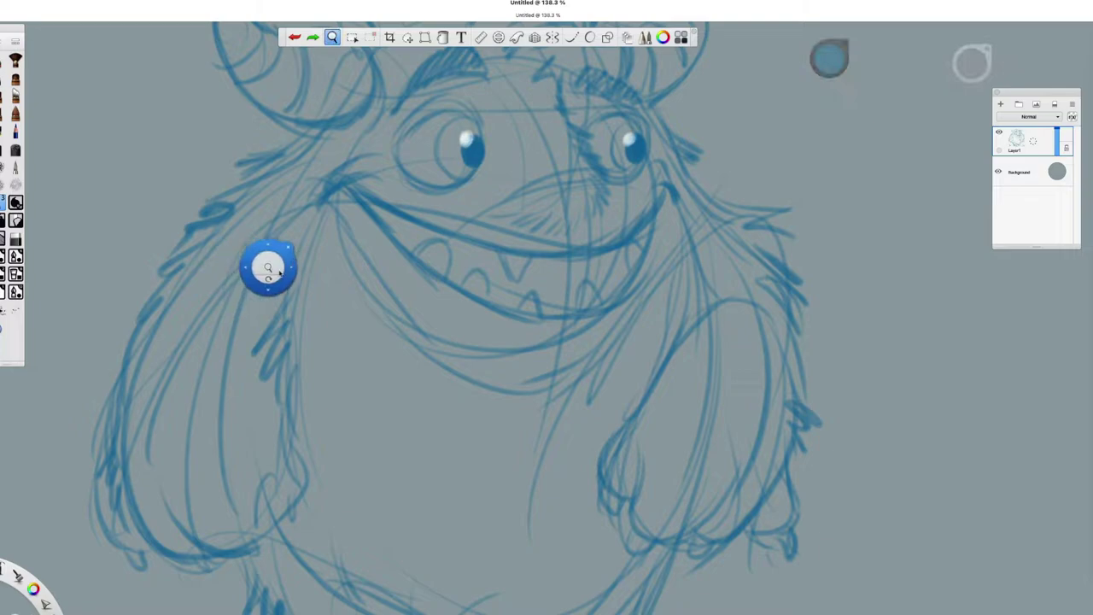
click(964, 67)
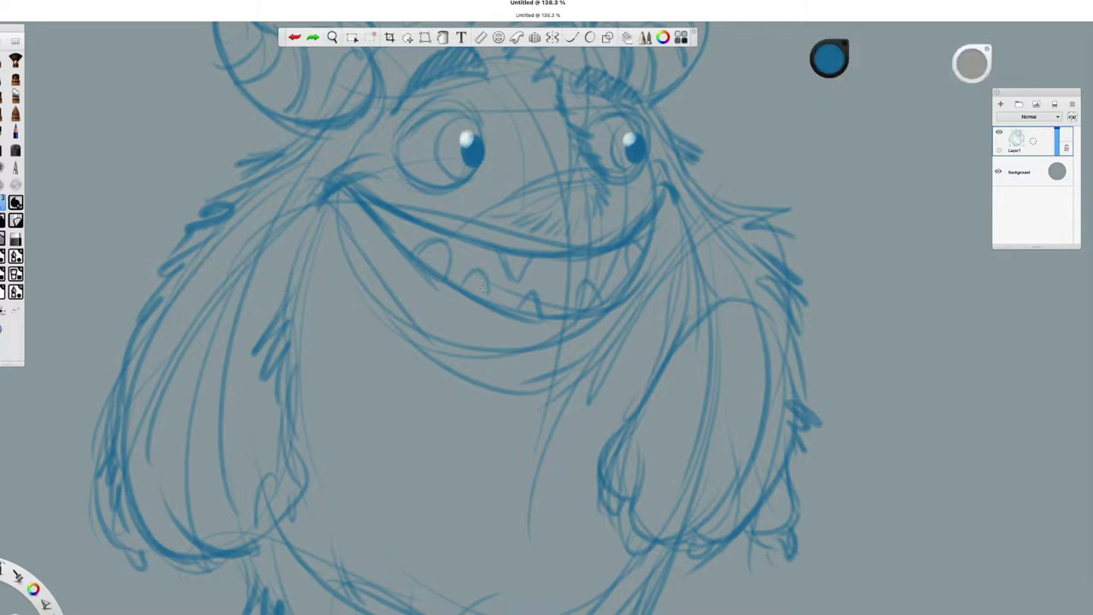
Step: Hatch dark shading between the teeth and along both sides of the mouth
mouse_move(369, 199)
mouse_down()
mouse_move(394, 229)
mouse_move(413, 219)
mouse_up()
mouse_move(458, 280)
mouse_down()
mouse_move(452, 245)
mouse_move(476, 270)
mouse_move(479, 260)
mouse_move(492, 275)
mouse_move(490, 261)
mouse_move(501, 266)
mouse_move(541, 308)
mouse_move(549, 257)
mouse_move(578, 285)
mouse_move(625, 255)
mouse_up()
drag(758, 162, 748, 229)
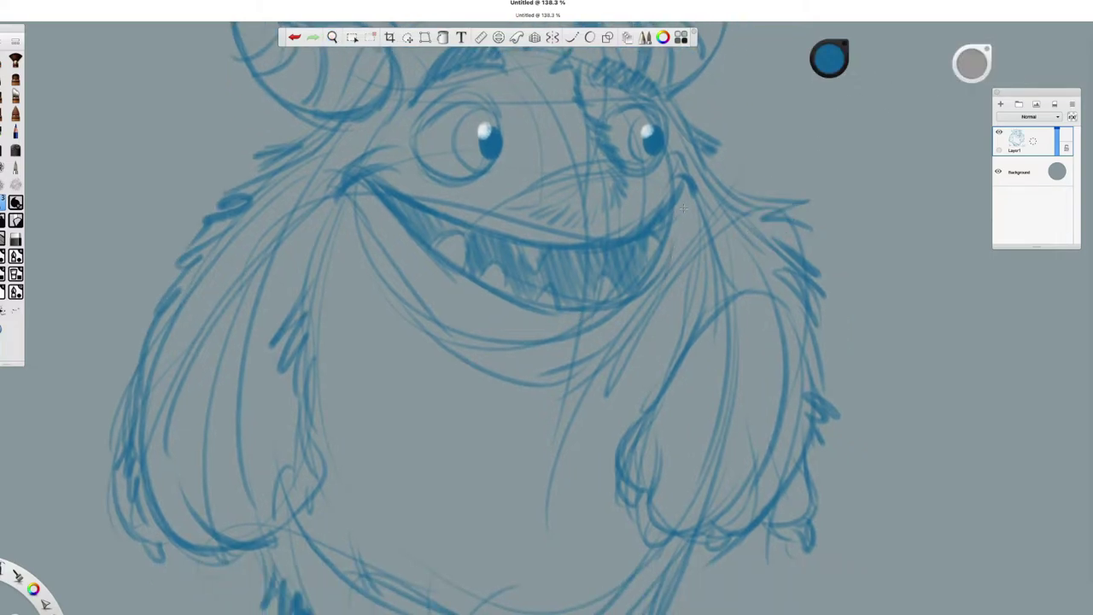
drag(687, 239, 666, 309)
mouse_move(657, 232)
mouse_down()
mouse_move(635, 288)
mouse_move(565, 343)
mouse_move(517, 357)
mouse_up()
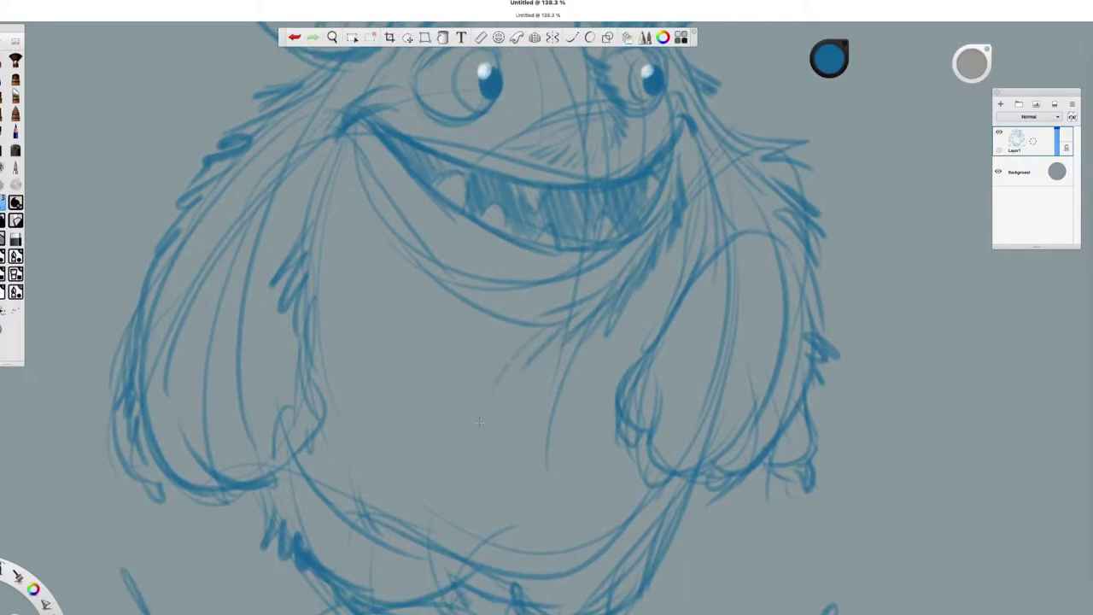
drag(734, 317, 681, 356)
Step: Sketch long and short fur strokes below the monster's grin
drag(289, 182, 321, 244)
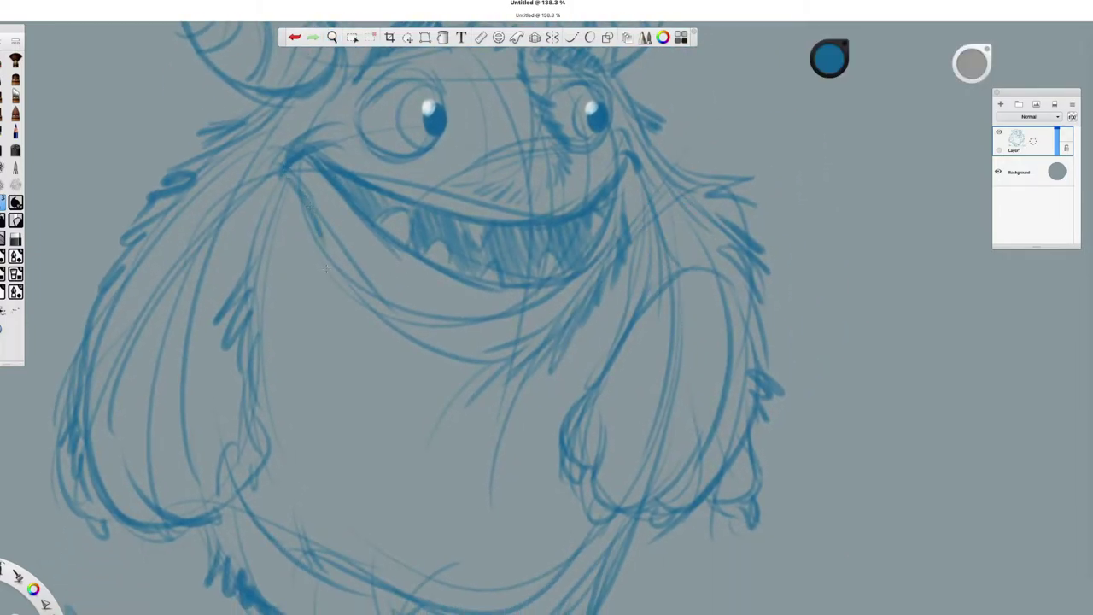
drag(516, 334, 486, 411)
drag(471, 331, 394, 381)
drag(428, 325, 386, 384)
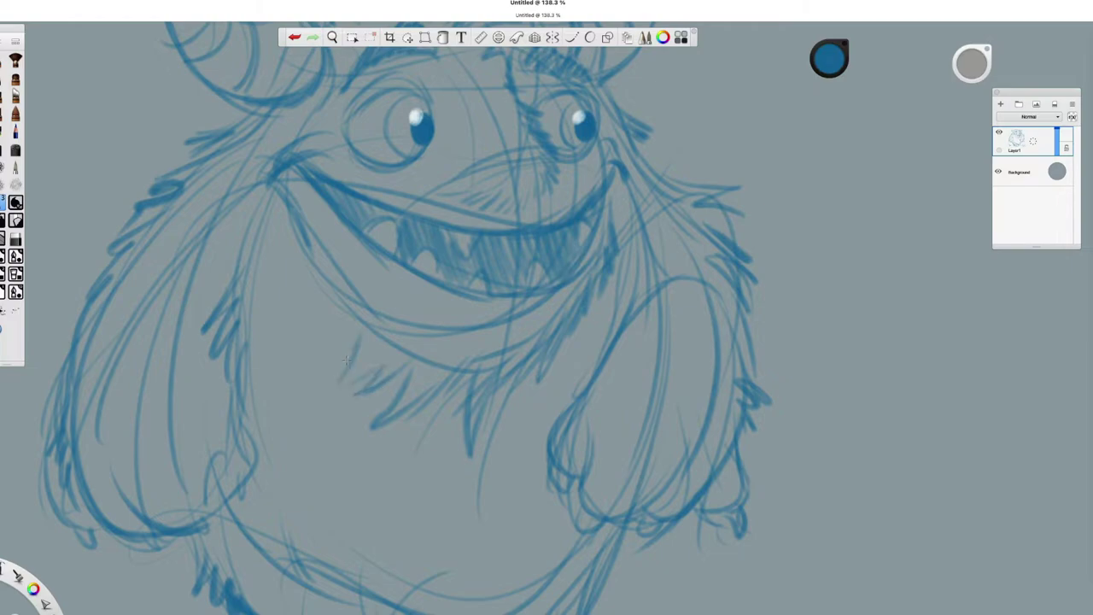
Step: Reframe on the face, undo a stray scribble on the left, and open the Brush Library
drag(366, 188, 445, 257)
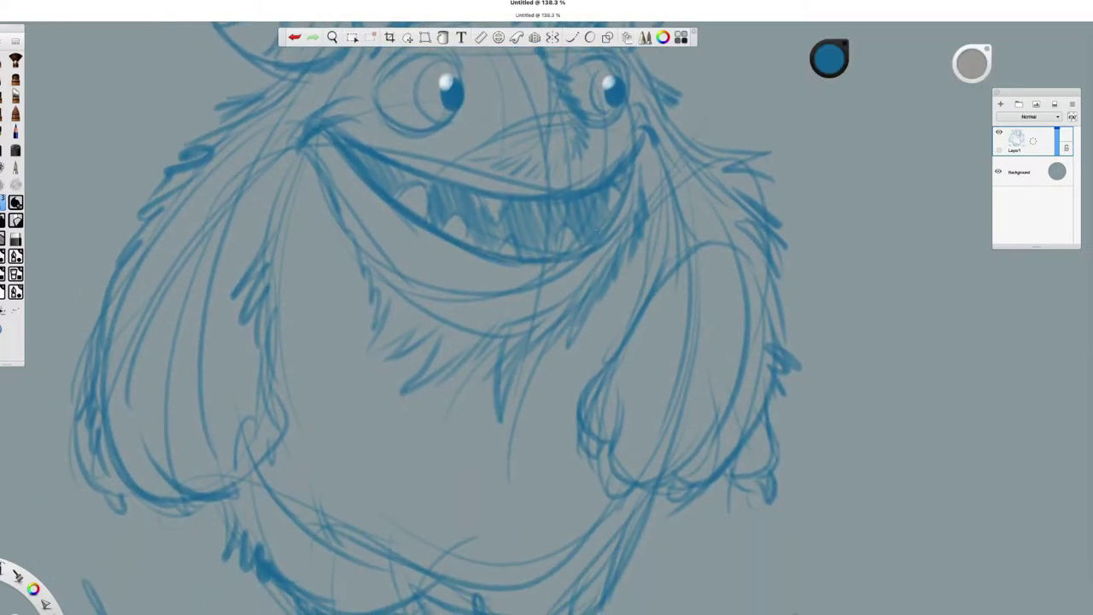
drag(379, 347, 547, 162)
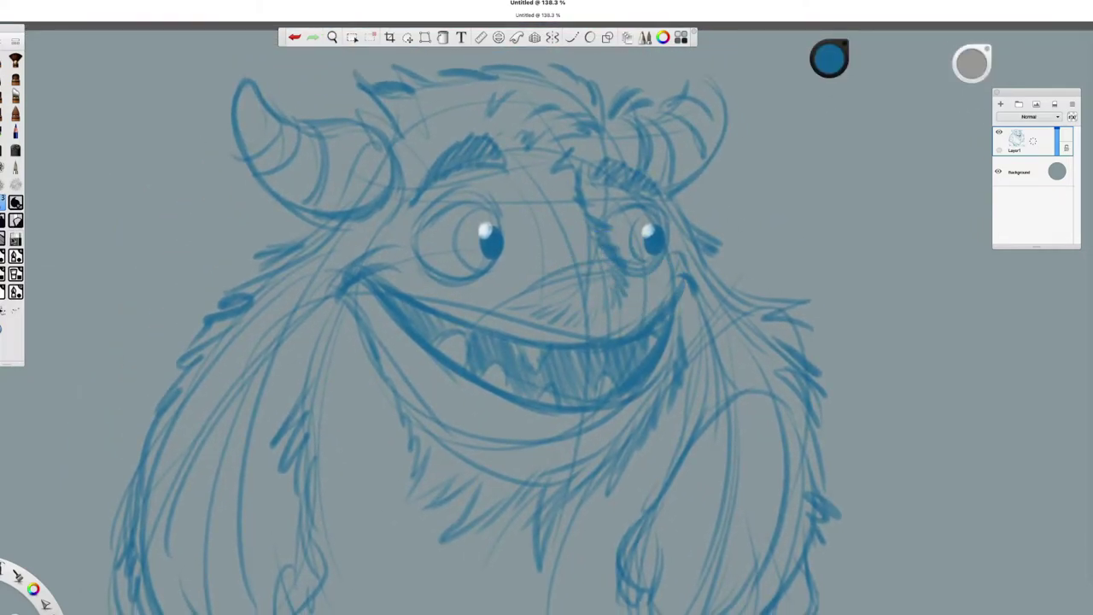
mouse_move(162, 183)
mouse_down()
mouse_move(141, 248)
mouse_move(247, 367)
mouse_up()
key(ctrl+z)
key(ctrl+b)
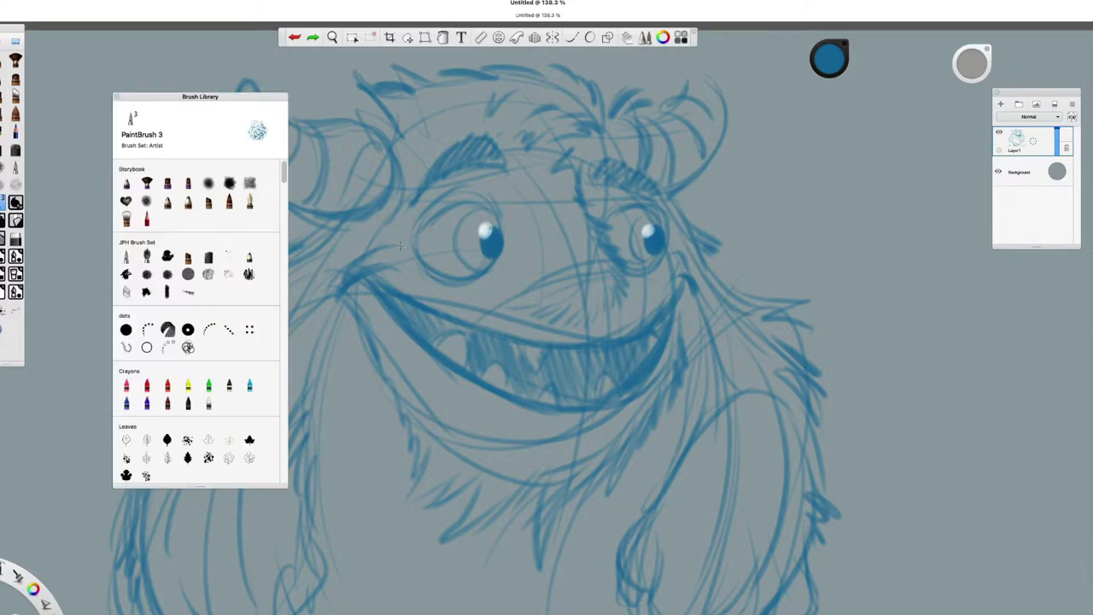
Step: Browse the Brush Library, scribble dark strokes around the nose, and hide the interface
drag(285, 179, 269, 313)
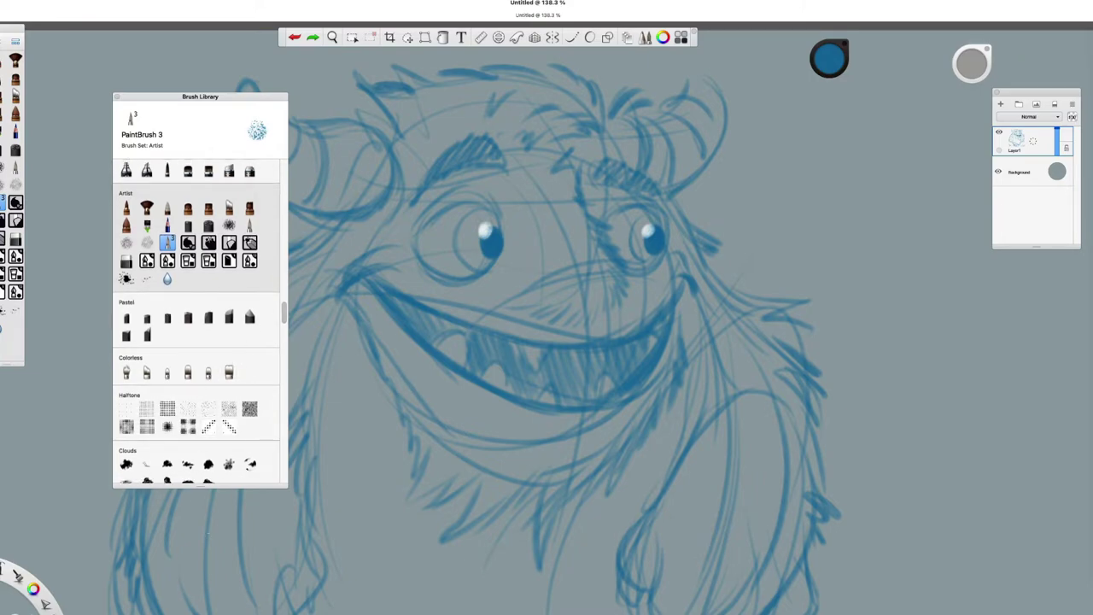
drag(280, 316, 272, 415)
scroll(272, 415, down, 10)
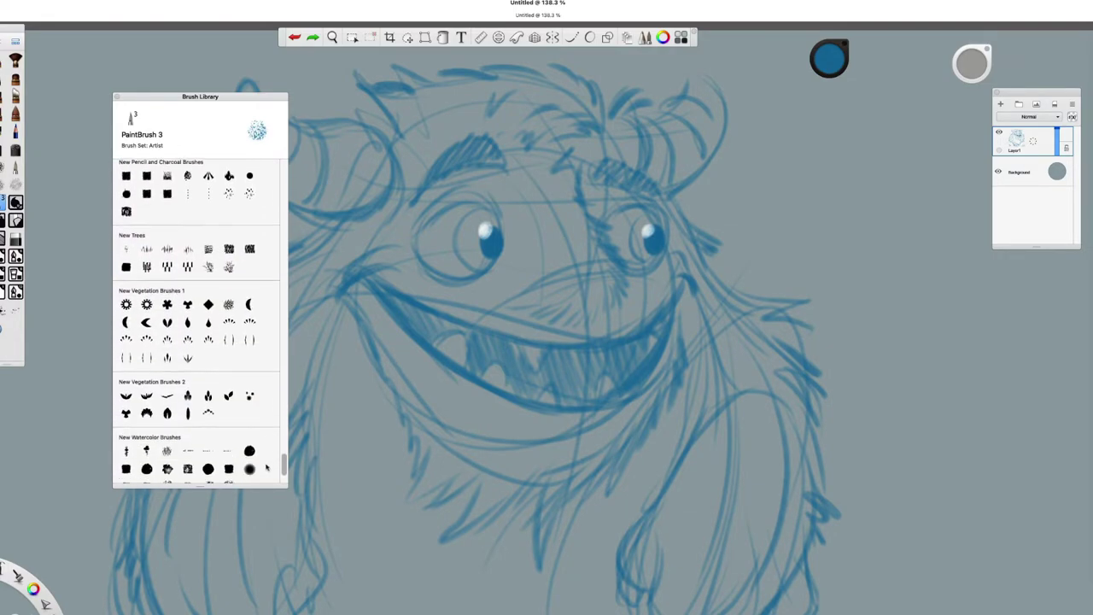
scroll(261, 417, up, 20)
drag(200, 95, 193, 100)
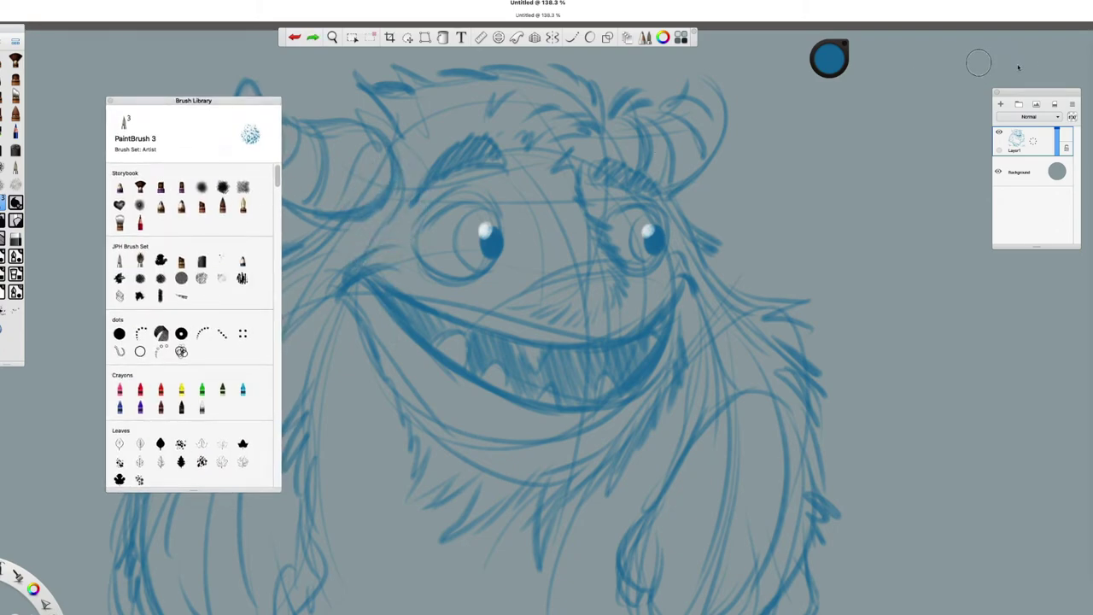
mouse_move(602, 223)
mouse_down()
mouse_move(589, 278)
mouse_move(553, 317)
mouse_up()
key(Tab)
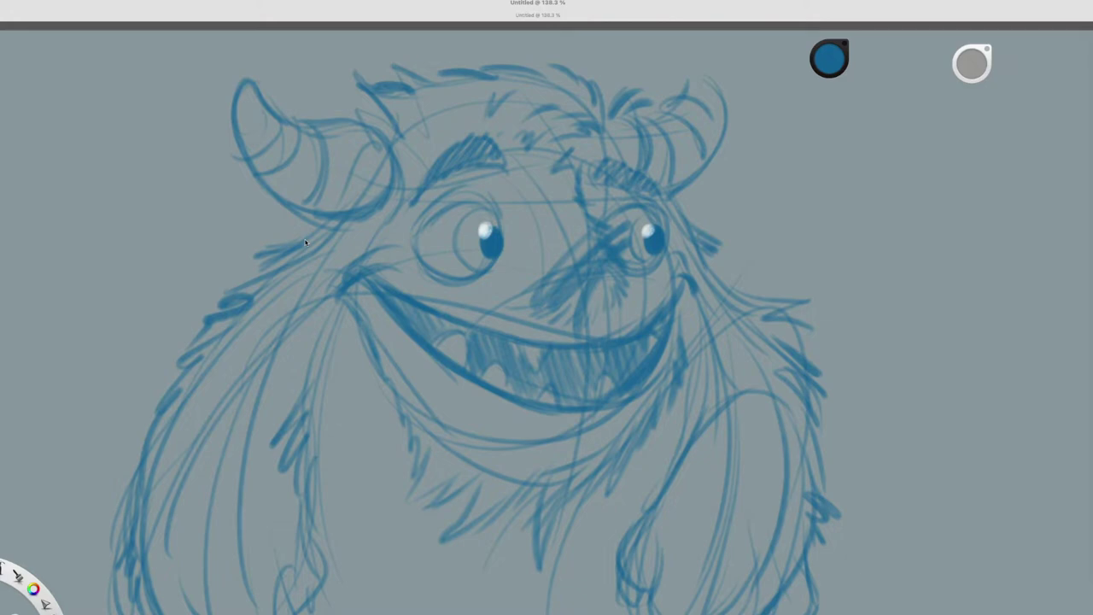
Step: Restore the interface, move the Brush Library to the bottom, and undo the nose strokes
key(Tab)
mouse_move(231, 102)
mouse_down()
mouse_move(116, 402)
mouse_move(128, 581)
mouse_move(257, 607)
mouse_up()
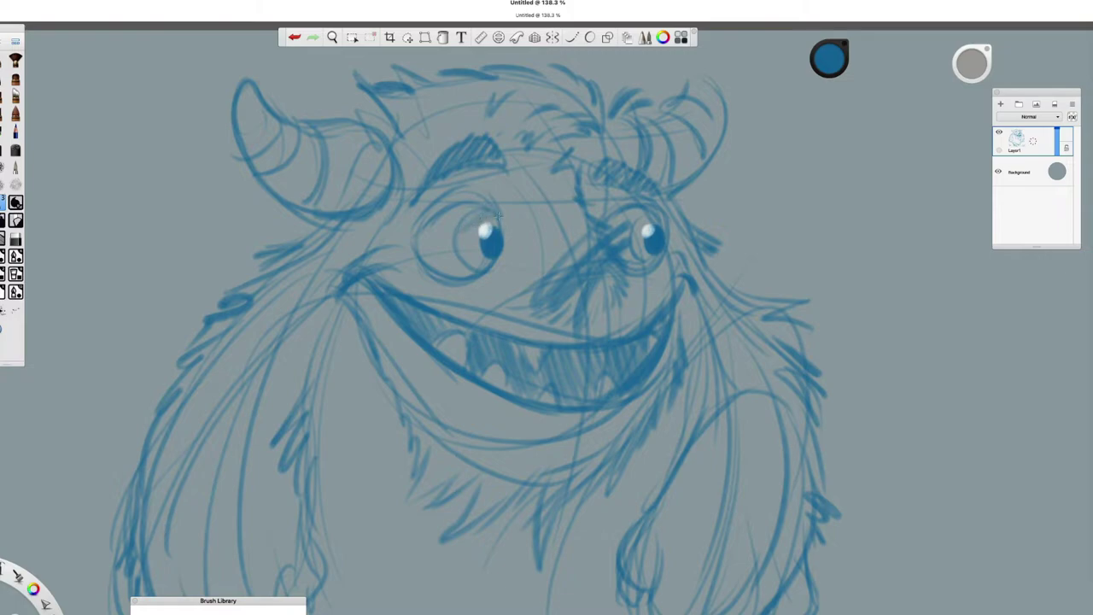
key(super+z)
key(super+shift+z)
key(super+z)
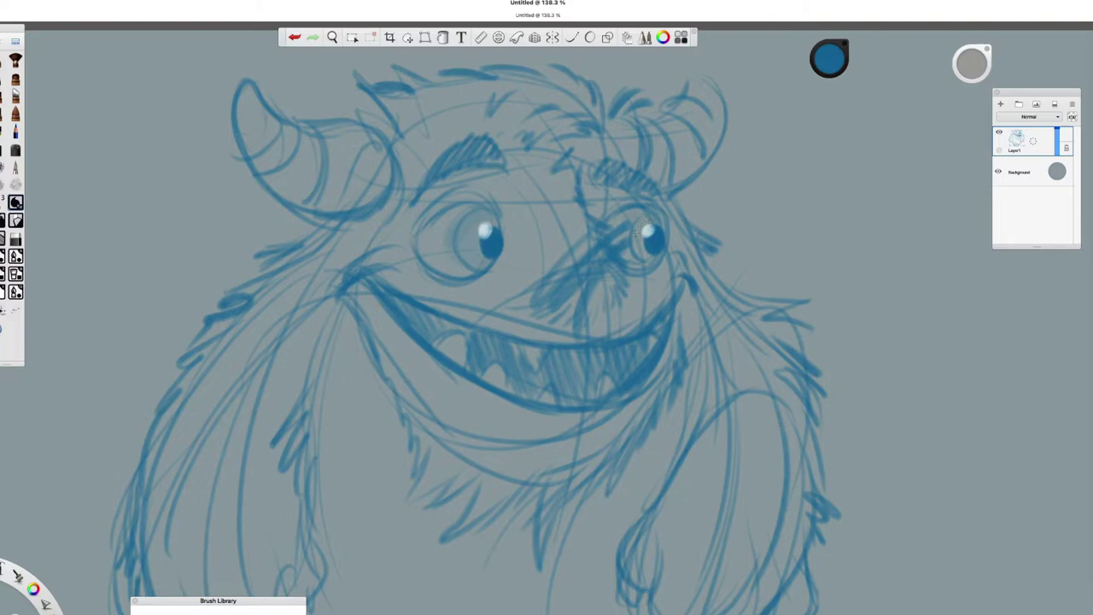
key(ctrl+z)
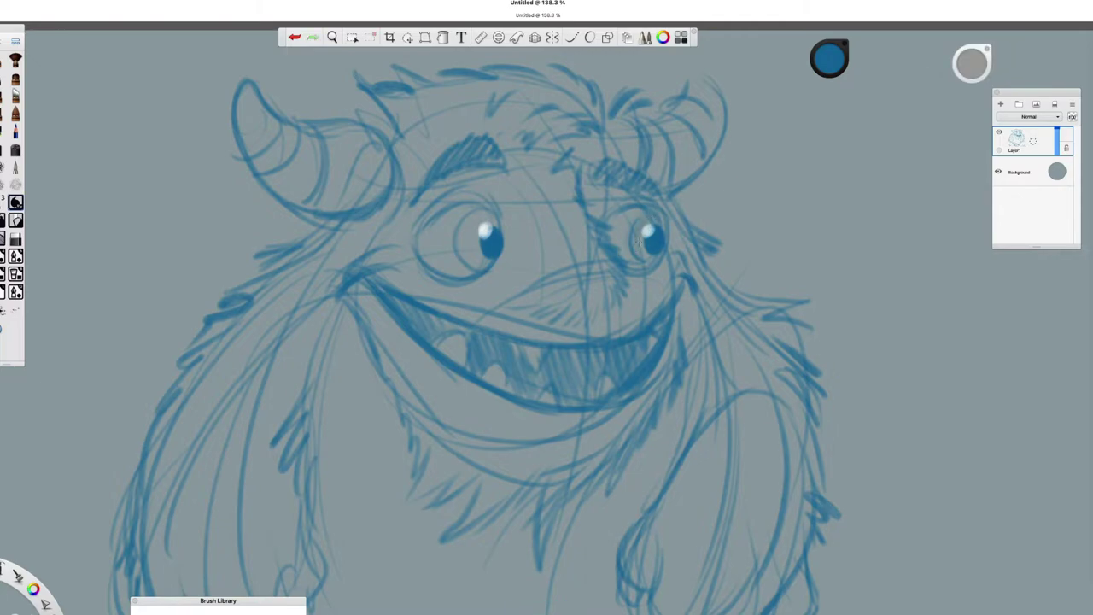
Step: Paint soft darker shading on the right and left eyes' irises
drag(638, 241, 656, 229)
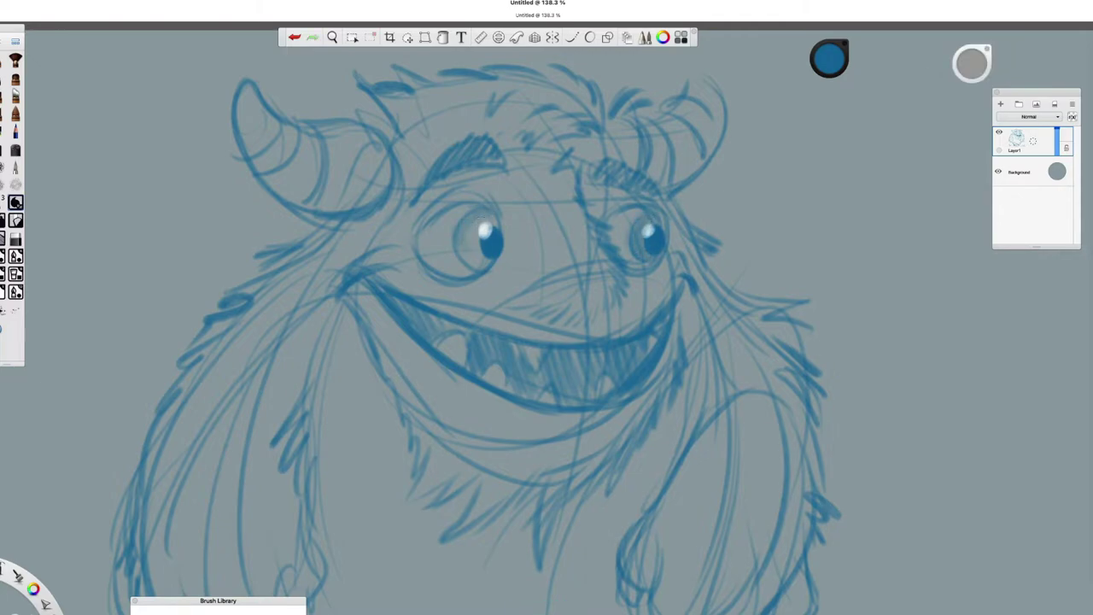
drag(465, 246, 483, 227)
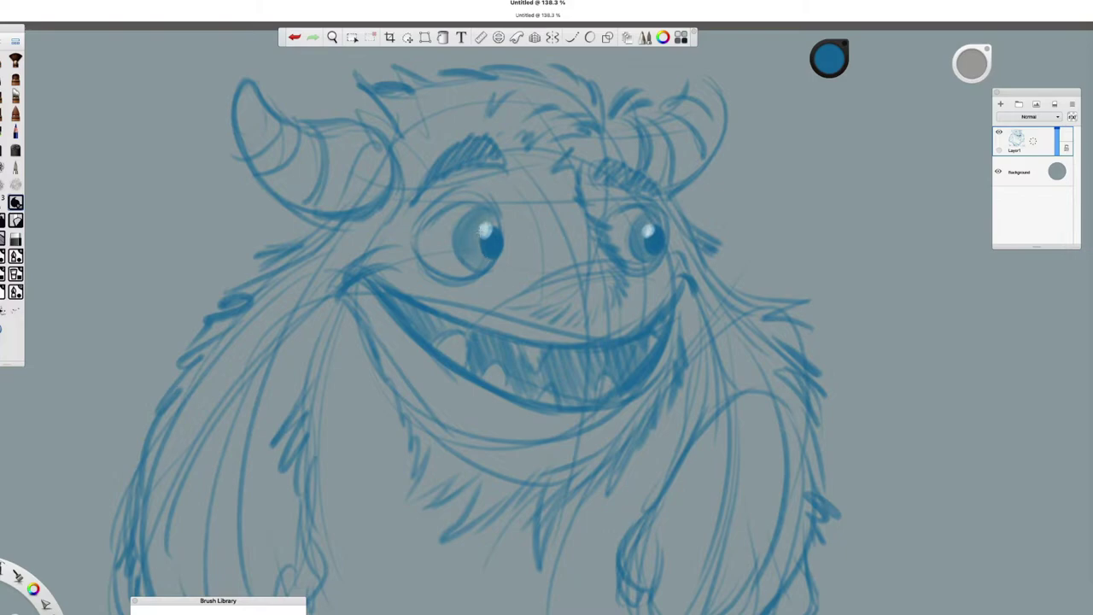
scroll(646, 247, down, 3)
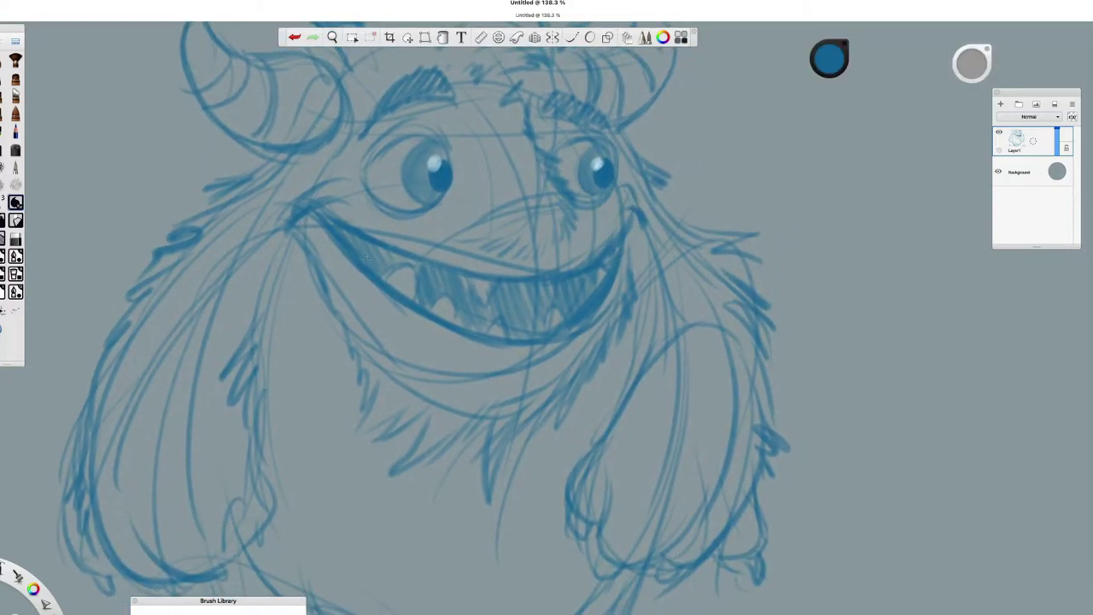
scroll(556, 287, down, 6)
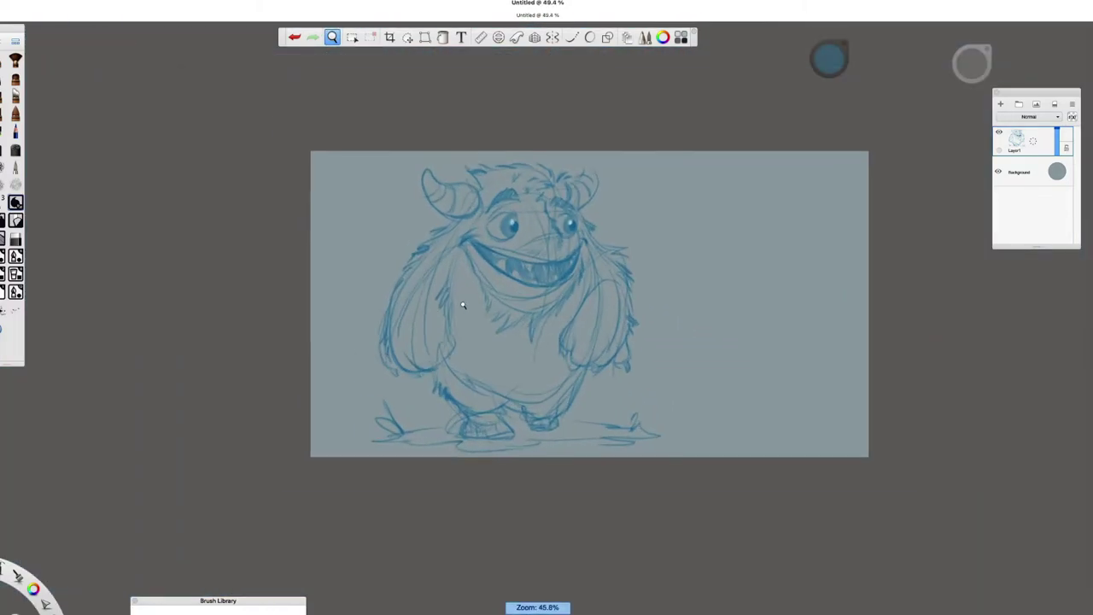
Step: Try a soft grey-blue stroke beside the monster and undo it
mouse_move(660, 291)
mouse_down()
mouse_move(626, 293)
mouse_move(651, 283)
mouse_up()
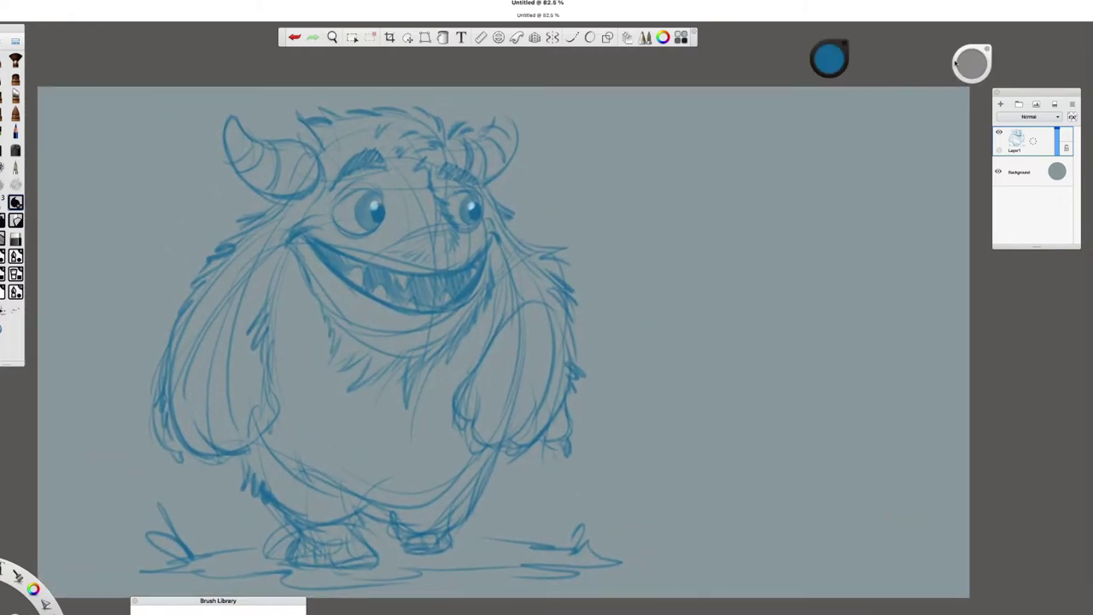
drag(972, 64, 945, 59)
mouse_move(777, 143)
mouse_down()
mouse_move(597, 239)
mouse_move(512, 469)
mouse_up()
key(ctrl+z)
mouse_move(500, 390)
mouse_down()
mouse_move(483, 420)
mouse_move(673, 304)
mouse_move(700, 311)
mouse_up()
key(ctrl+z)
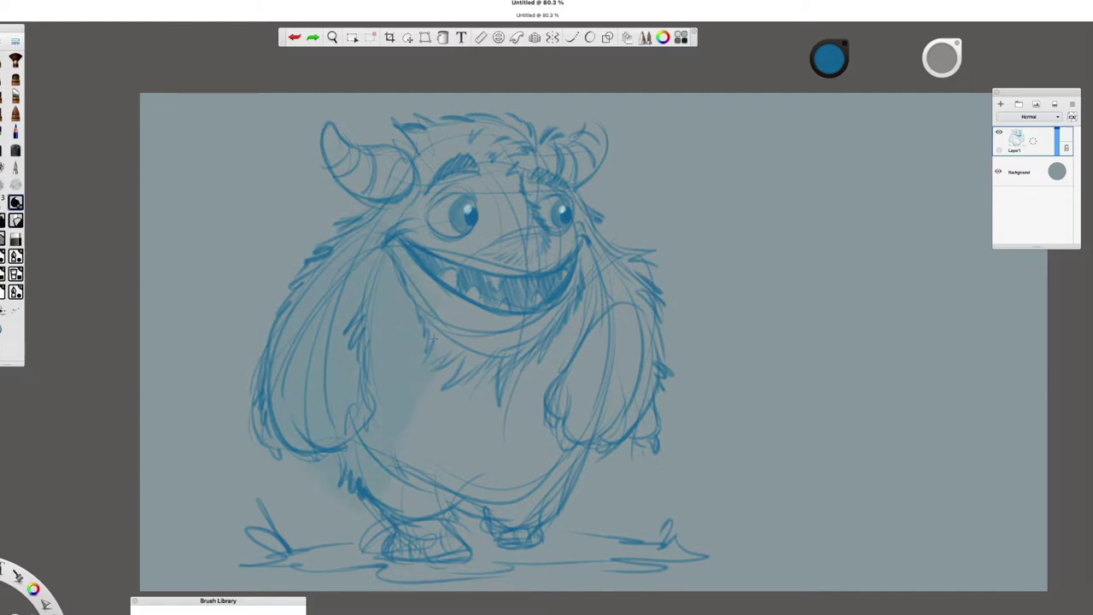
Step: Airbrush soft shading over the belly, right arm, chin, upper head and ground under the feet
mouse_move(452, 477)
mouse_down()
mouse_move(527, 402)
mouse_move(583, 420)
mouse_move(633, 322)
mouse_move(590, 305)
mouse_up()
drag(513, 337, 444, 299)
mouse_move(426, 170)
mouse_down()
mouse_move(423, 205)
mouse_move(494, 265)
mouse_up()
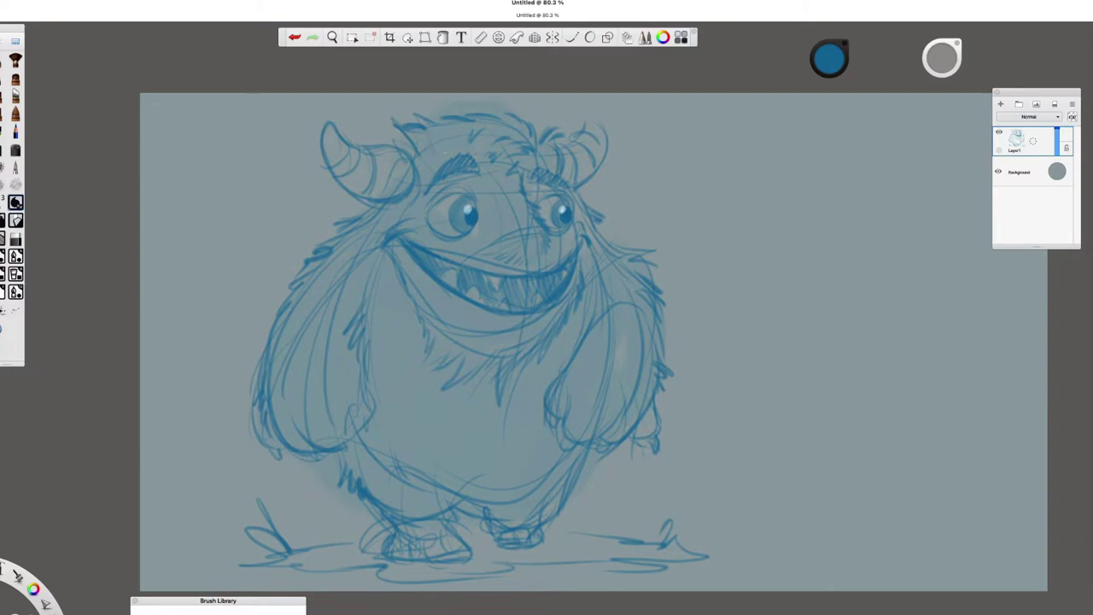
drag(618, 397, 583, 332)
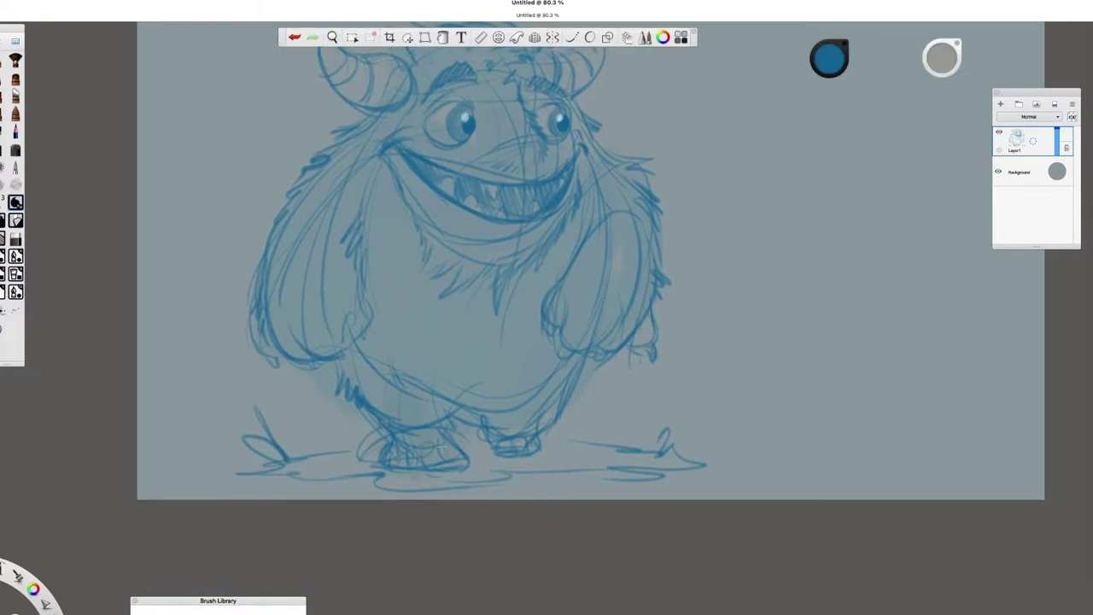
mouse_move(325, 468)
mouse_down()
mouse_move(445, 478)
mouse_move(505, 454)
mouse_move(657, 457)
mouse_up()
mouse_move(512, 299)
mouse_down()
mouse_move(526, 339)
mouse_move(516, 337)
mouse_up()
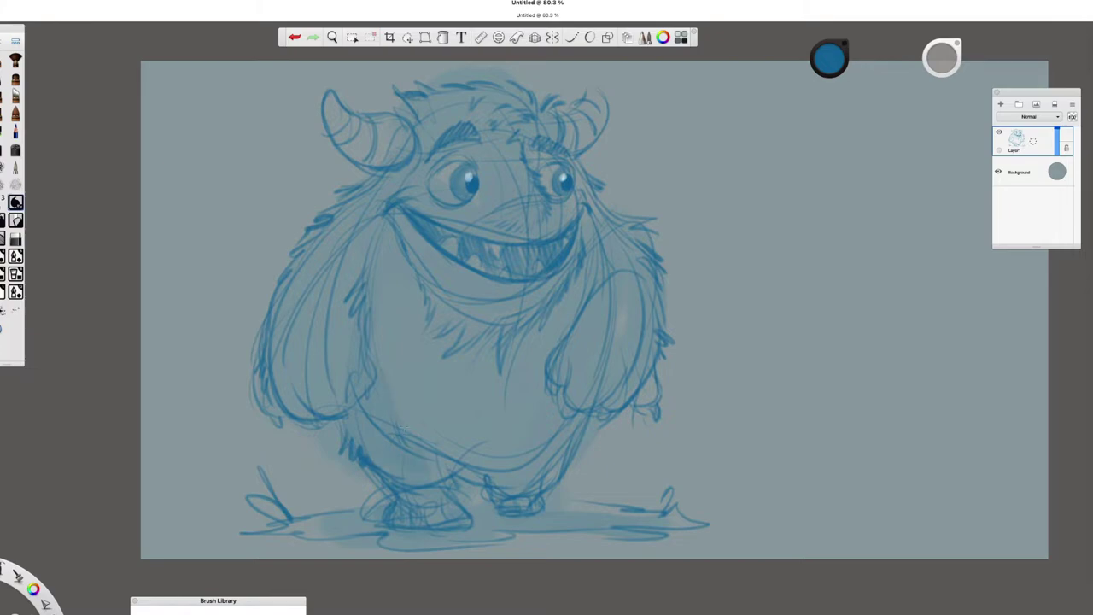
Step: Shade the monster's left arm and the inside of the left horn
drag(678, 259, 675, 264)
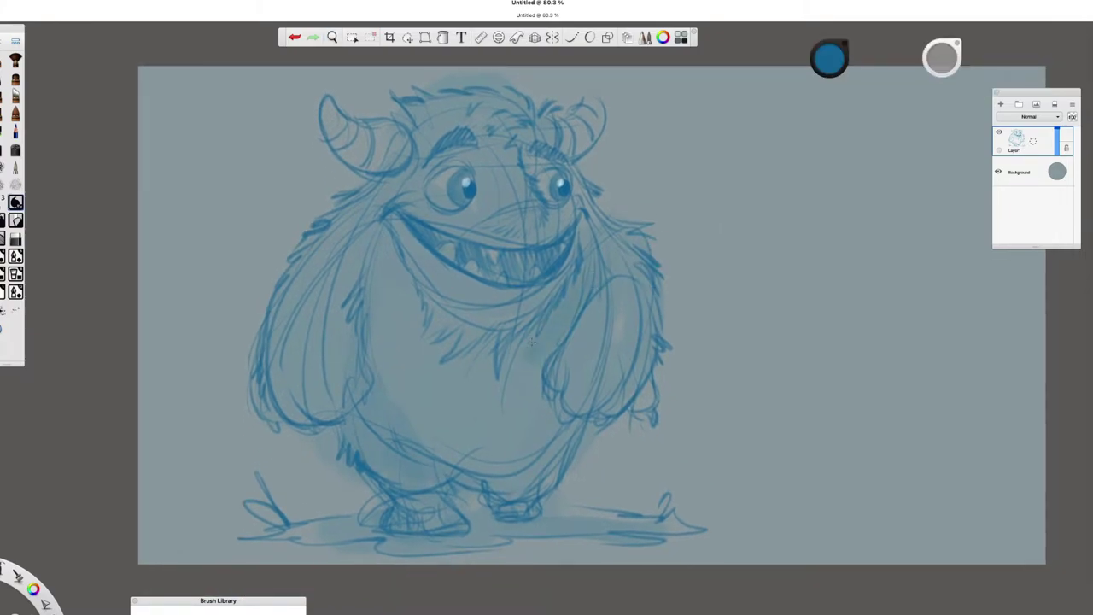
mouse_move(678, 176)
mouse_down()
mouse_move(617, 220)
mouse_move(575, 292)
mouse_up()
drag(577, 249, 619, 237)
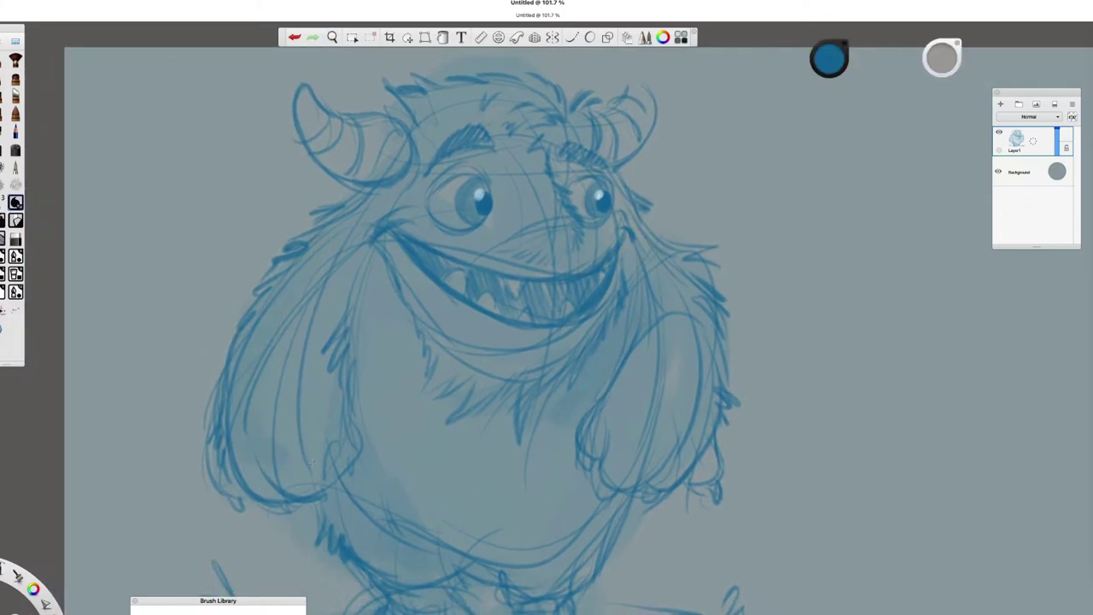
drag(311, 462, 280, 445)
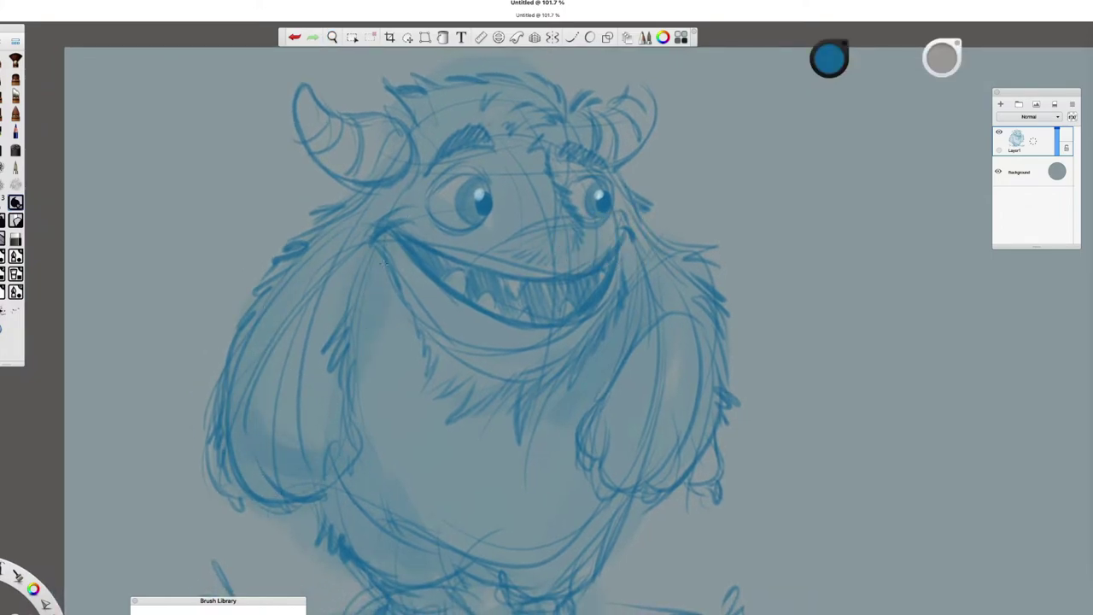
drag(615, 183, 595, 304)
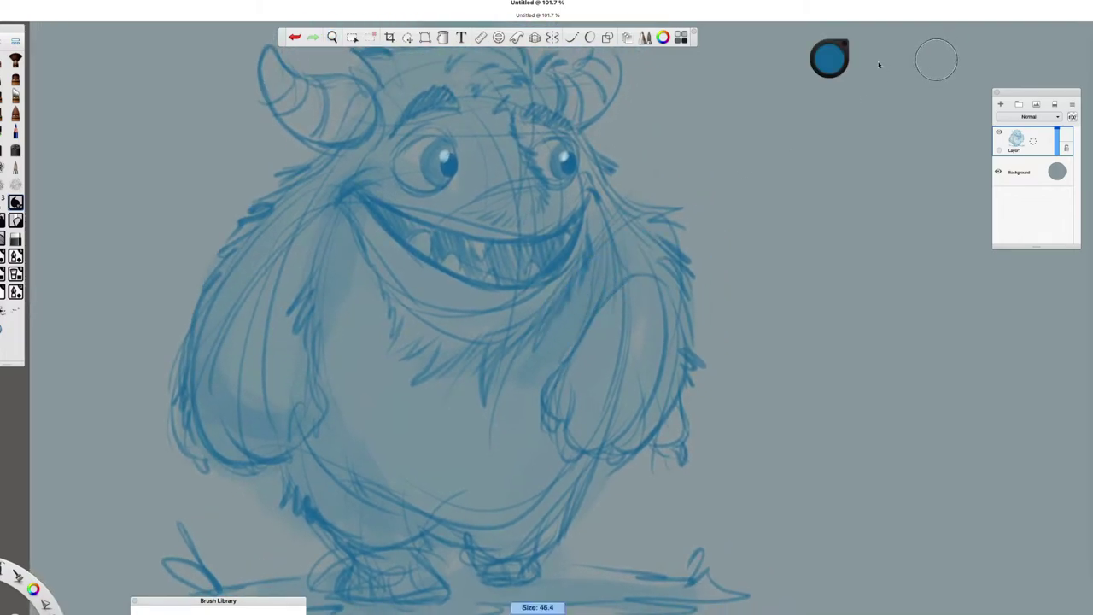
drag(586, 163, 569, 231)
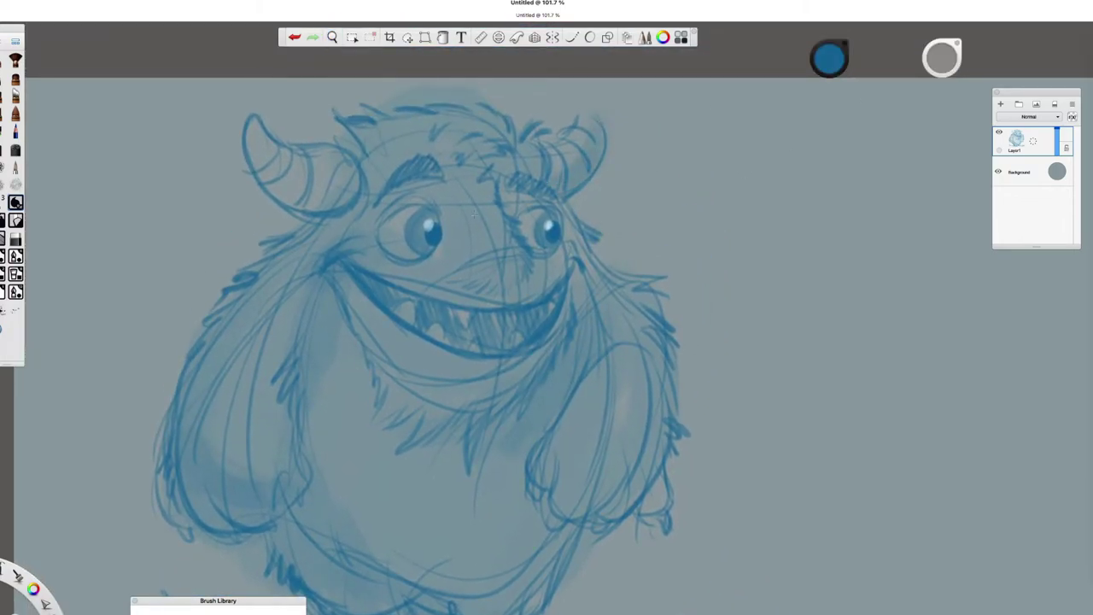
drag(272, 167, 324, 206)
drag(595, 406, 629, 341)
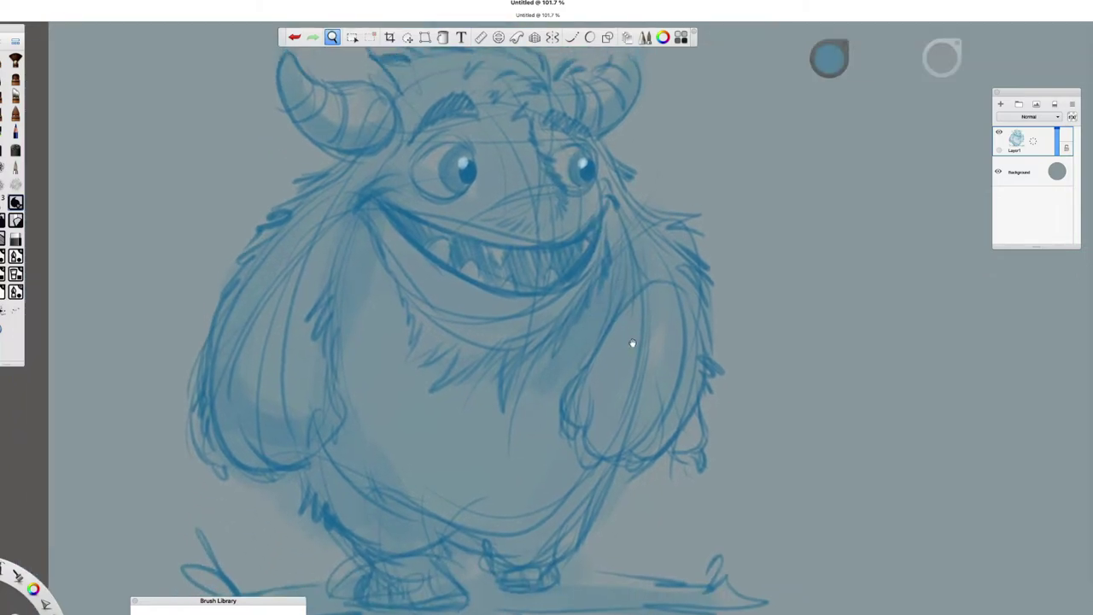
scroll(467, 317, down, 3)
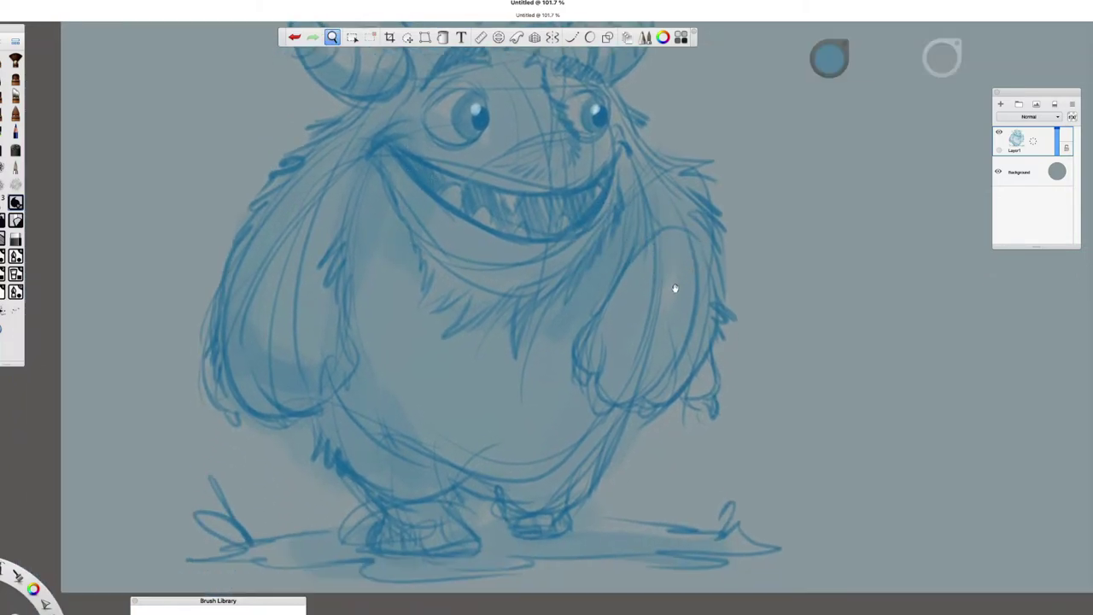
scroll(676, 288, up, 3)
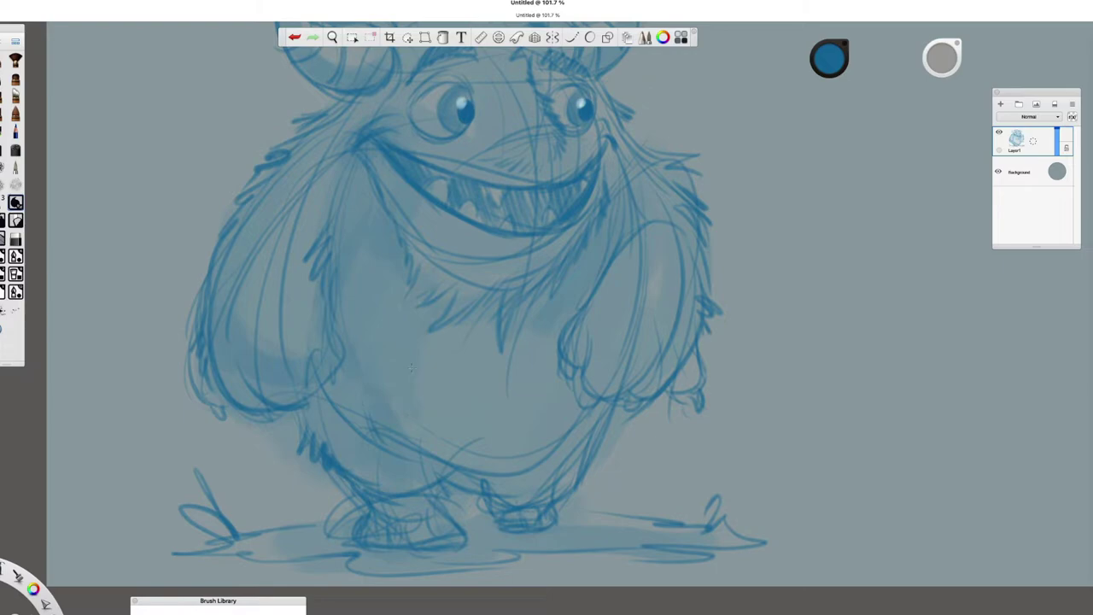
scroll(744, 207, down, 3)
scroll(389, 247, up, 3)
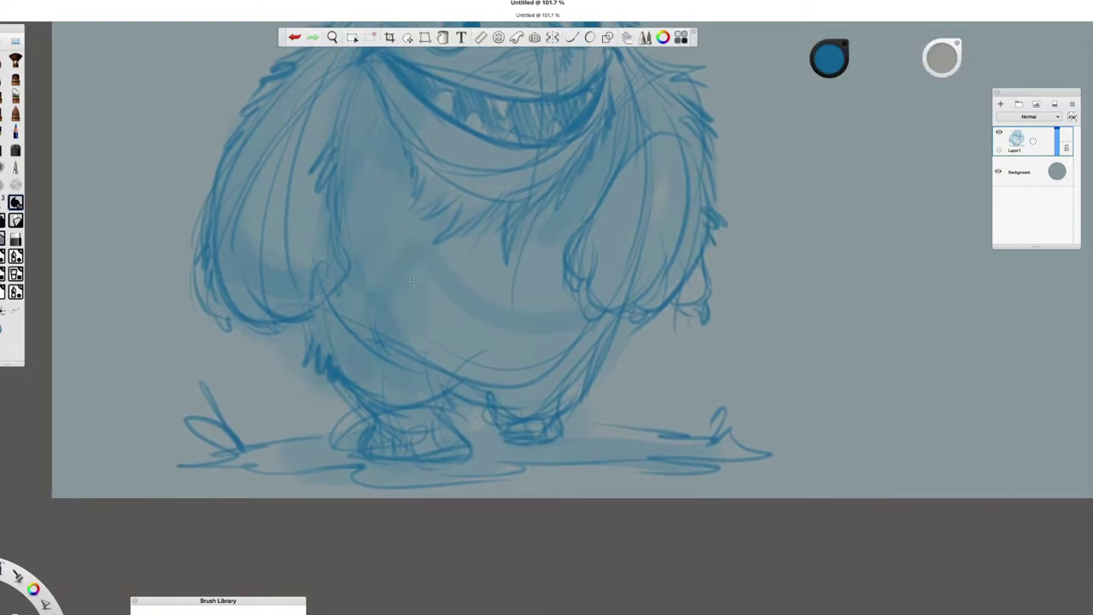
Step: Paint a darker soft shadow across the belly and right arm, then pick light blue
mouse_move(413, 280)
mouse_down()
mouse_move(513, 329)
mouse_move(577, 315)
mouse_up()
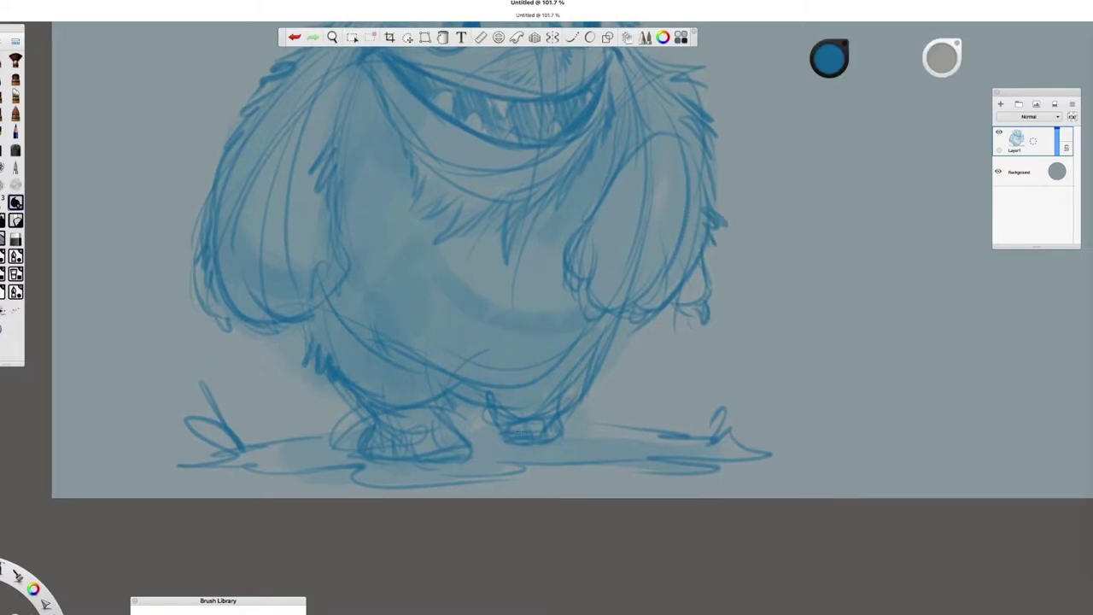
scroll(641, 224, down, 3)
scroll(567, 313, up, 3)
drag(485, 381, 531, 387)
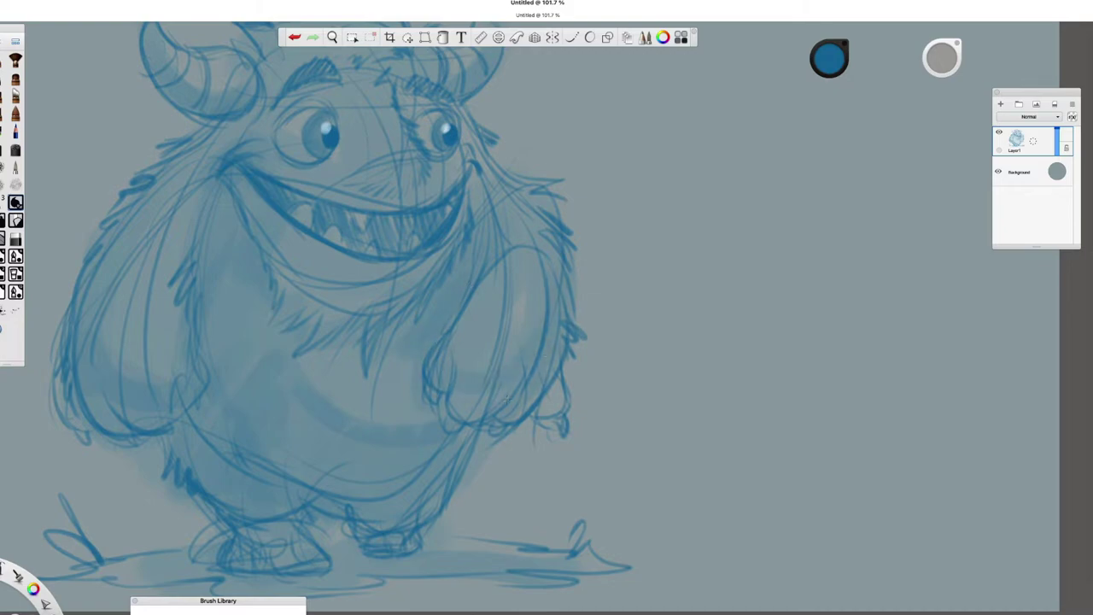
scroll(790, 273, down, 3)
scroll(744, 212, up, 3)
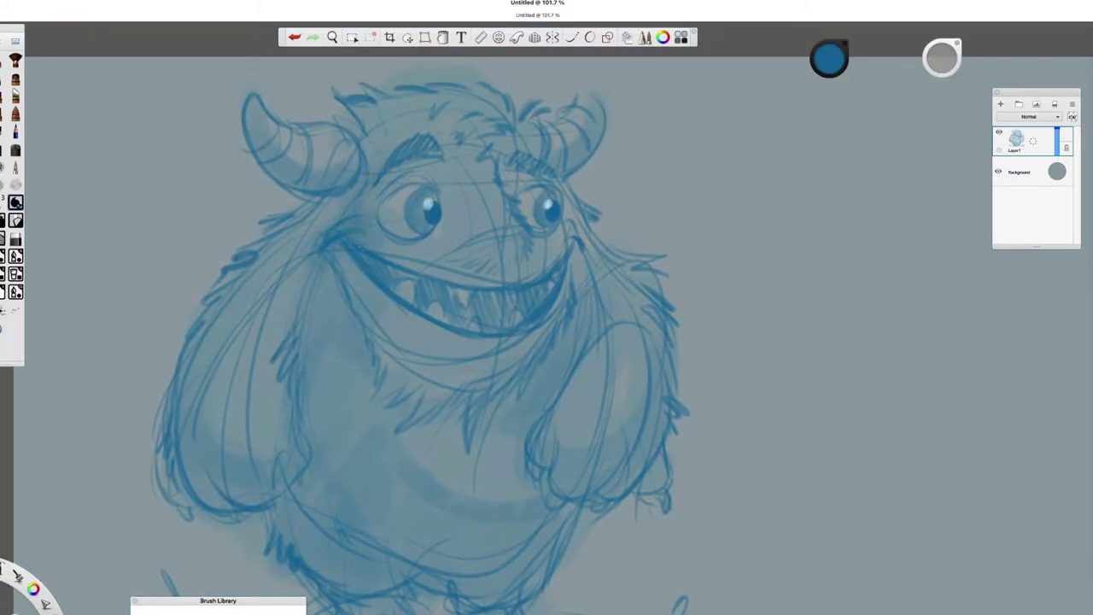
scroll(666, 281, down, 6)
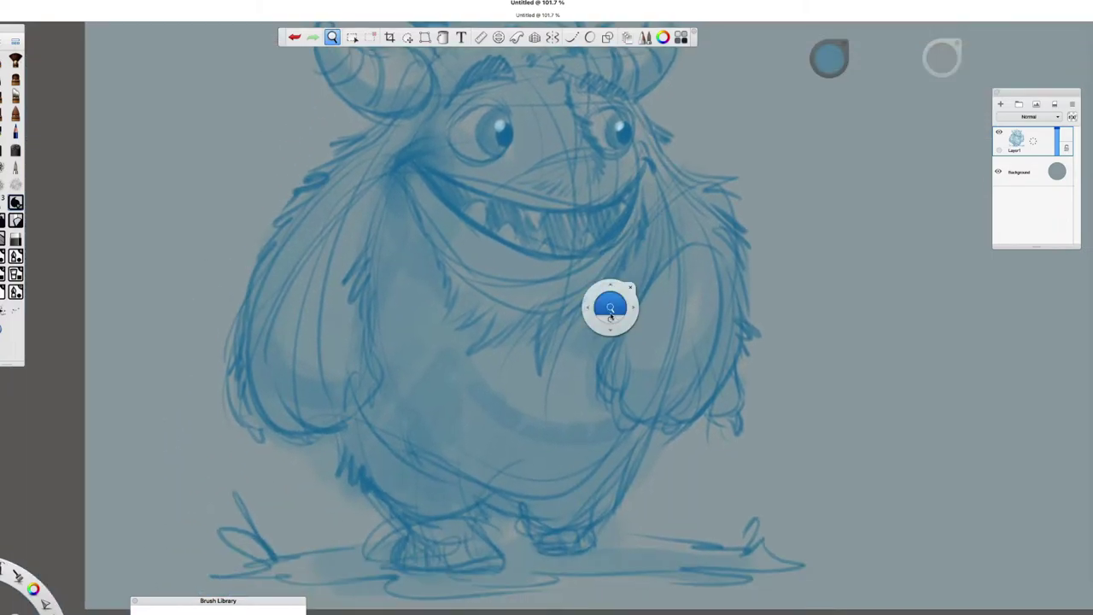
scroll(617, 313, up, 6)
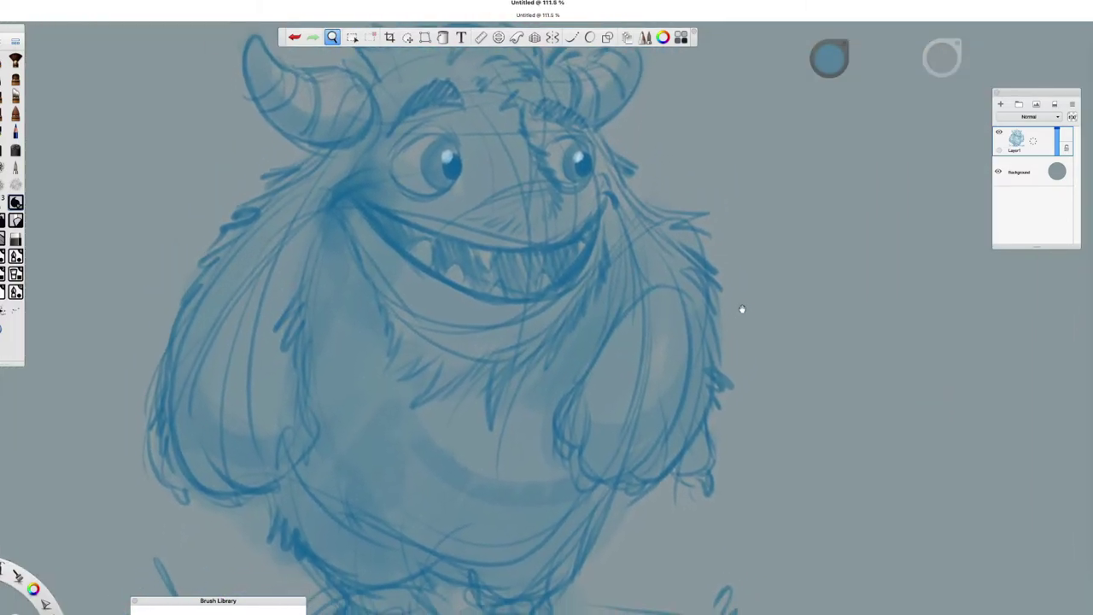
drag(833, 62, 486, 169)
Step: Undo the forehead stroke, pick near-white, and discard a pale stroke over the mouth
key(super+z)
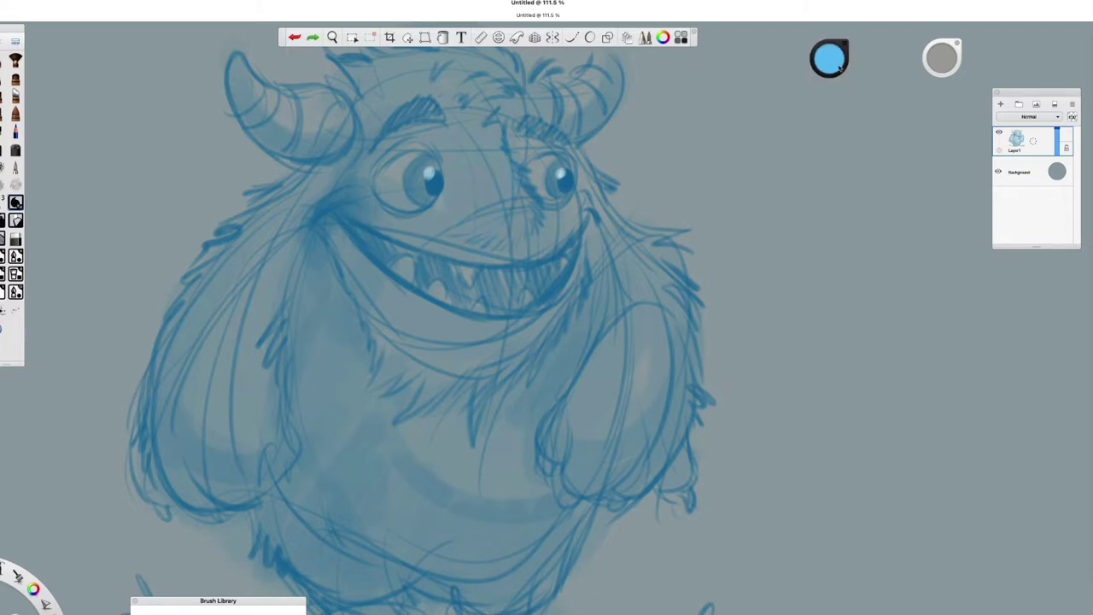
mouse_move(832, 60)
mouse_down()
mouse_move(844, 60)
mouse_move(815, 64)
mouse_up()
drag(623, 141, 512, 282)
key(super+z)
Step: Paint pale highlights beside the right eye's pupil and across the left horn
drag(686, 236, 703, 288)
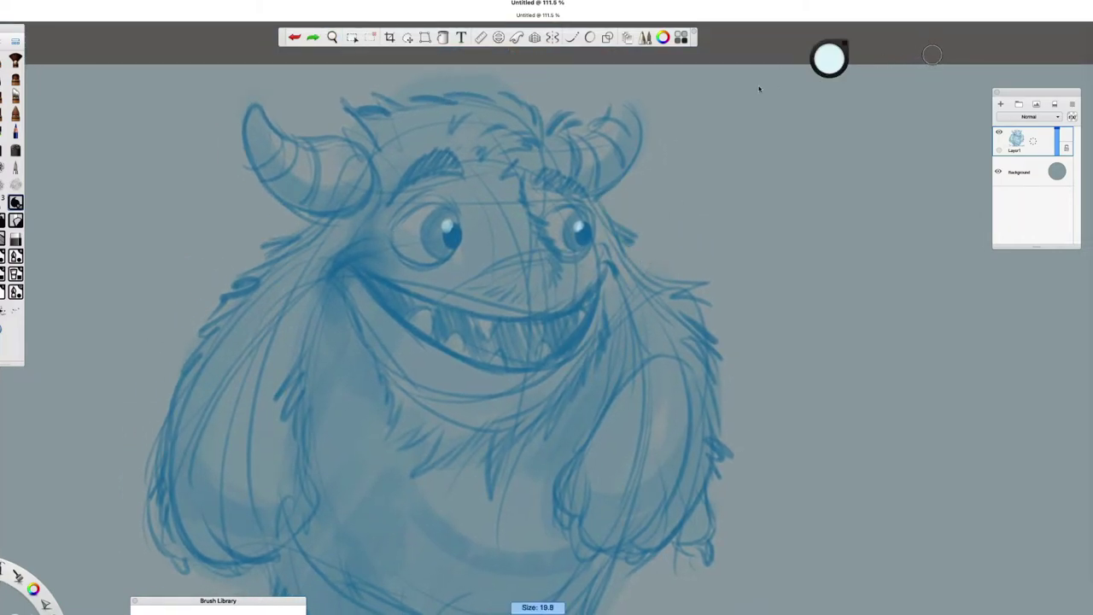
drag(555, 233, 557, 249)
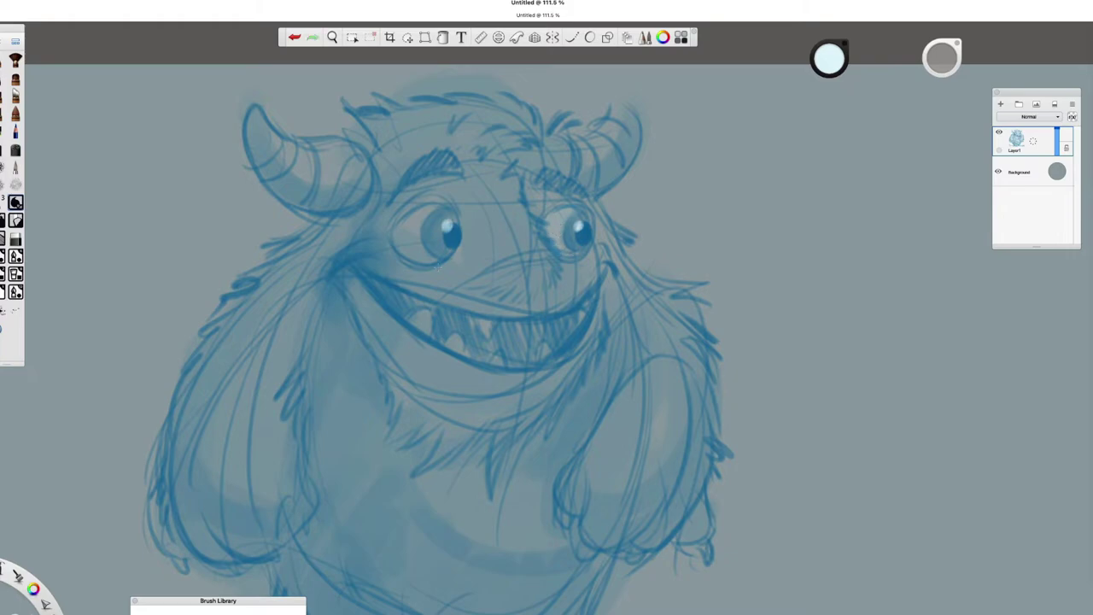
mouse_move(756, 293)
mouse_down()
mouse_move(654, 349)
mouse_move(495, 164)
mouse_up()
drag(505, 229, 547, 286)
drag(314, 189, 381, 171)
scroll(700, 276, down, 5)
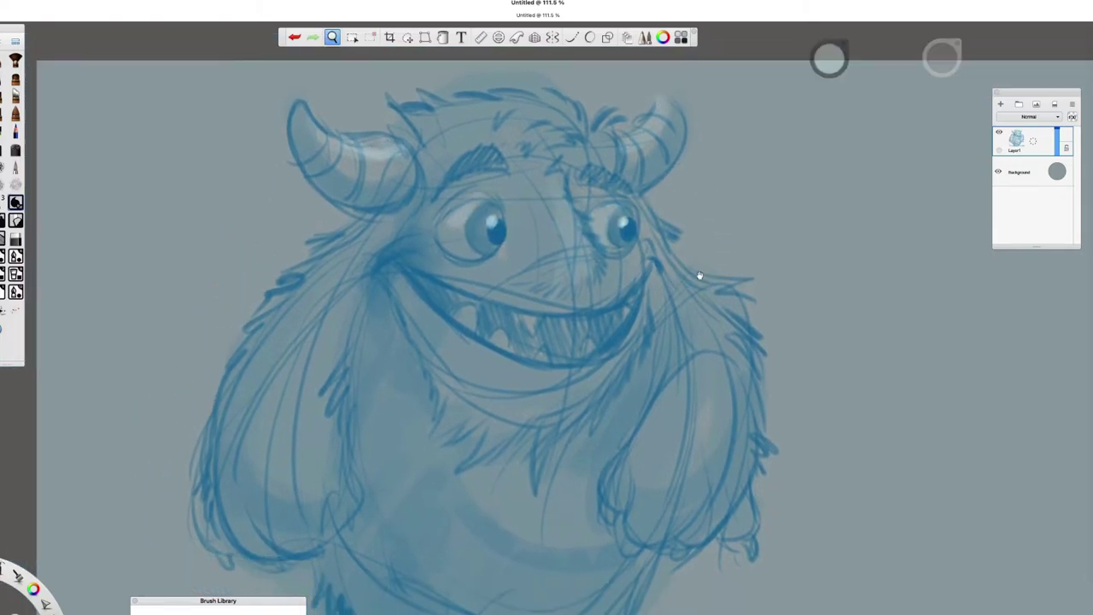
key(space)
drag(470, 178, 381, 241)
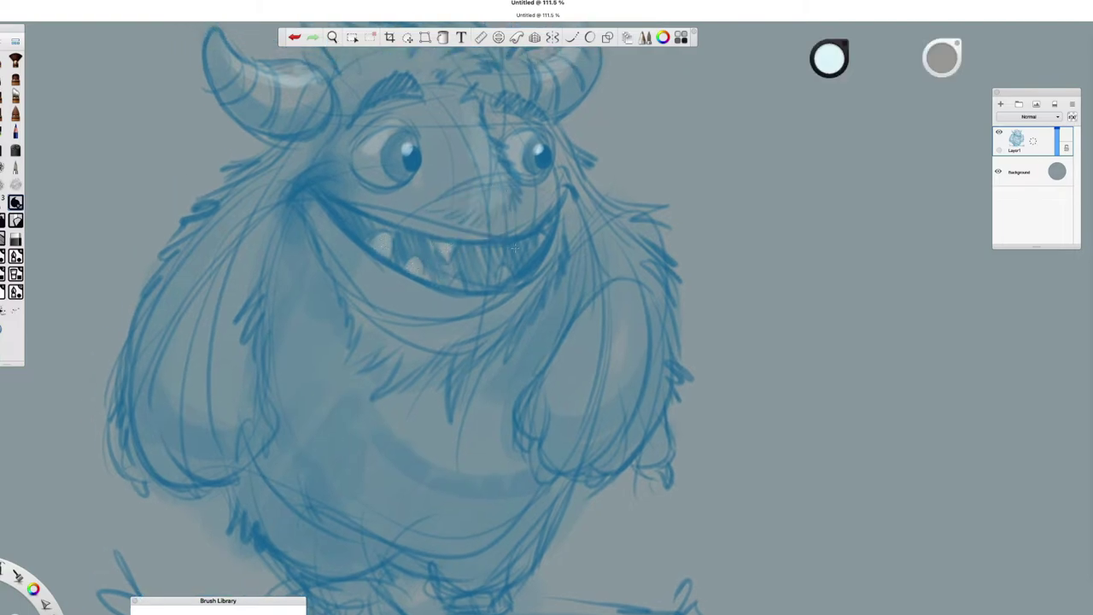
scroll(703, 338, down, 5)
key(space)
drag(725, 207, 540, 401)
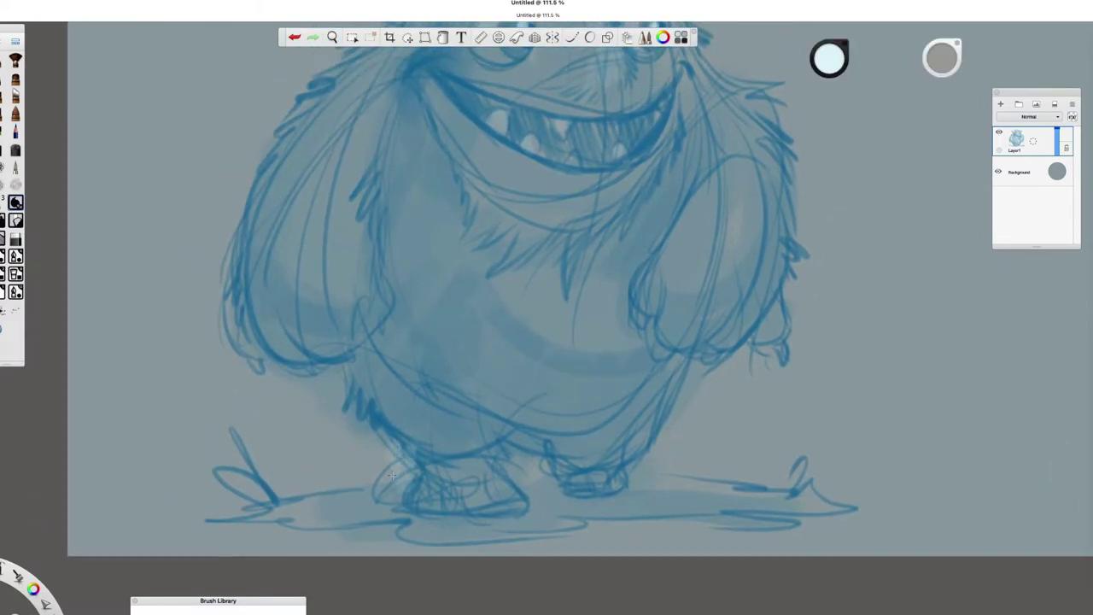
click(999, 103)
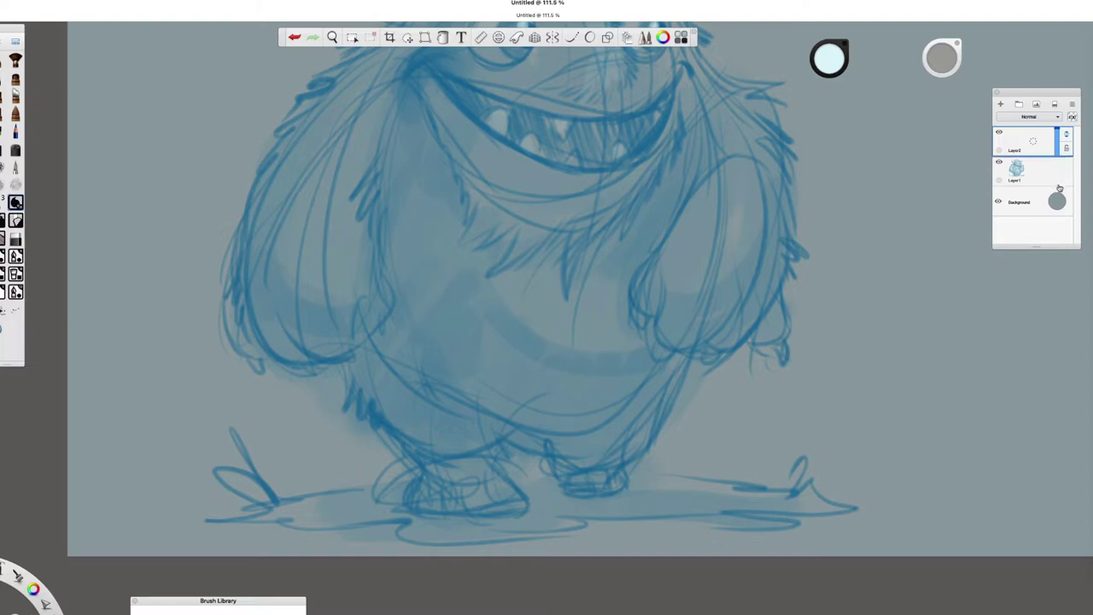
drag(1042, 189, 1024, 138)
scroll(710, 232, up, 3)
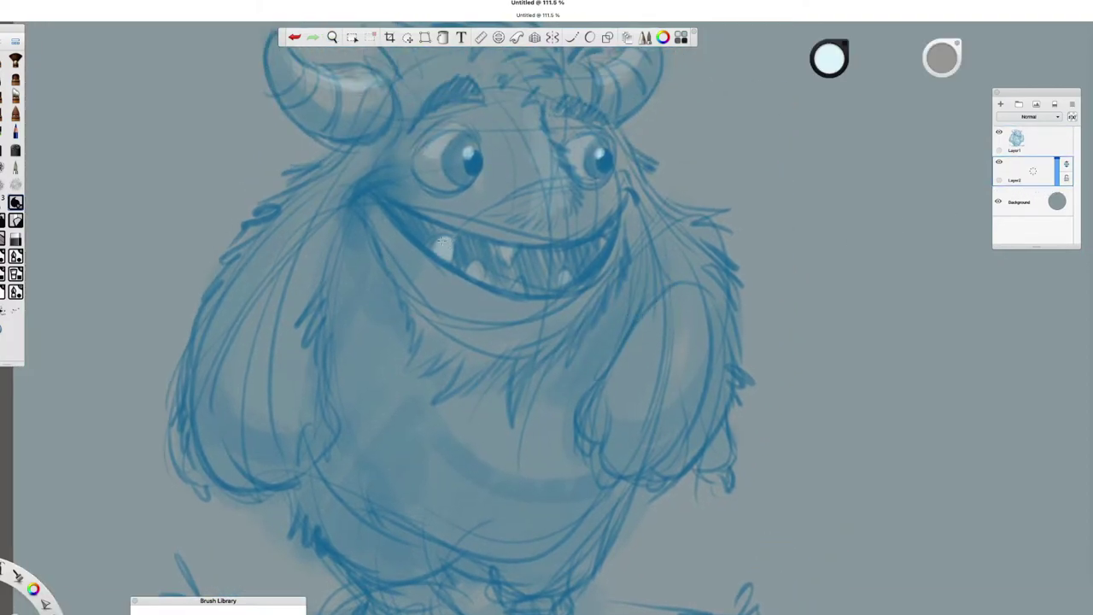
scroll(441, 241, down, 3)
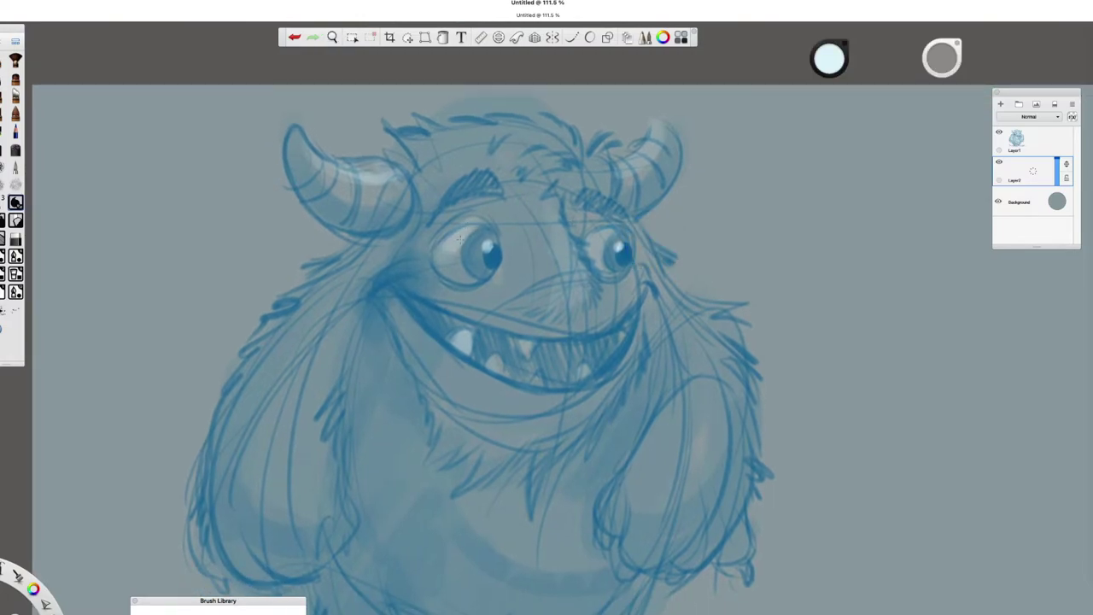
drag(663, 234, 591, 255)
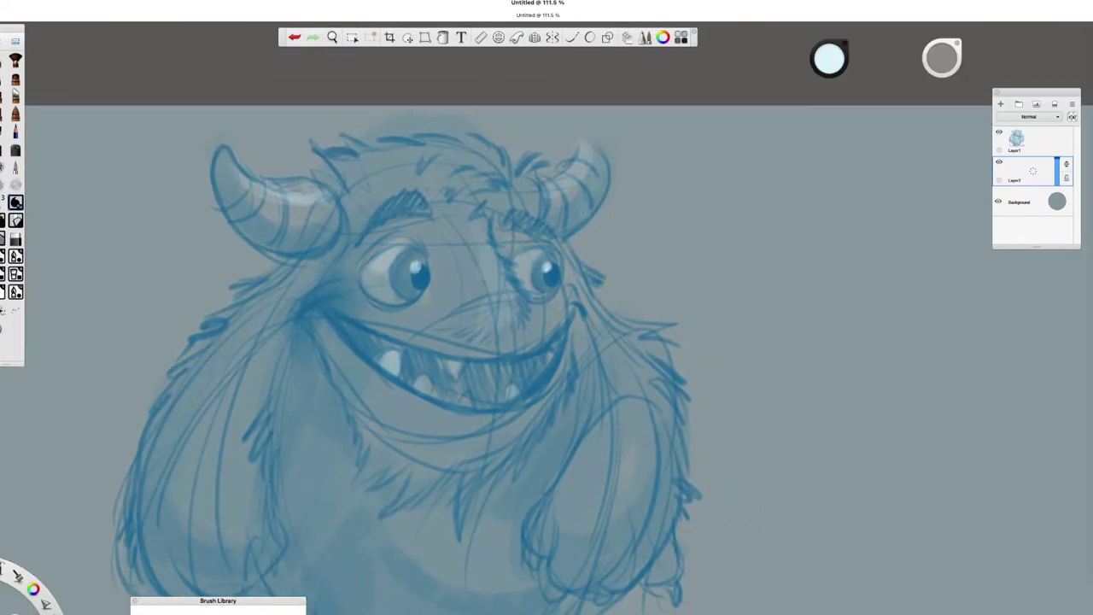
scroll(722, 195, down, 5)
scroll(722, 195, left, 5)
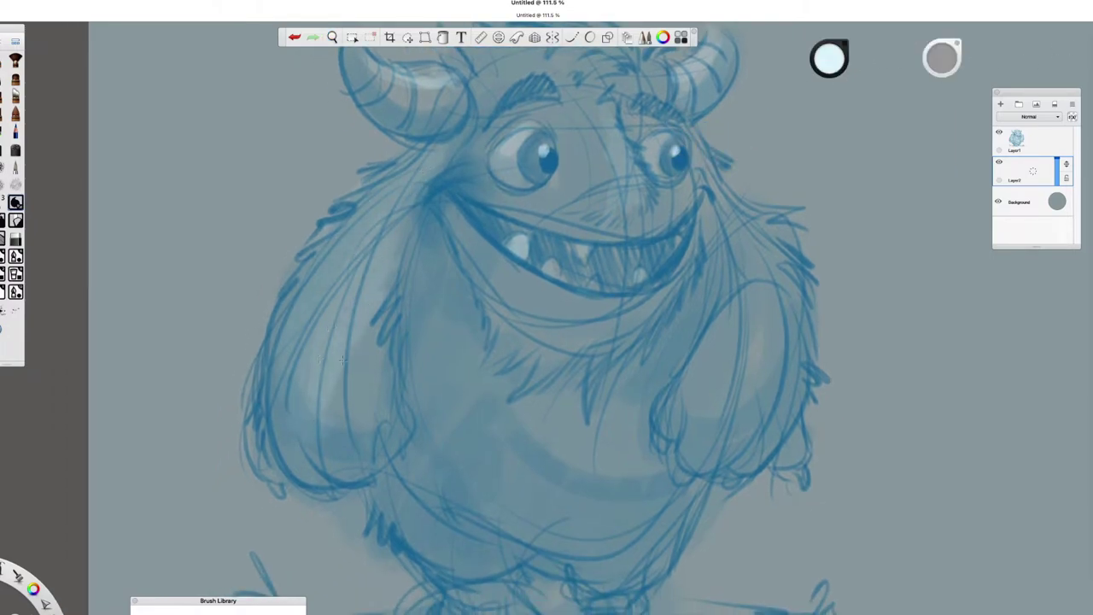
key(space)
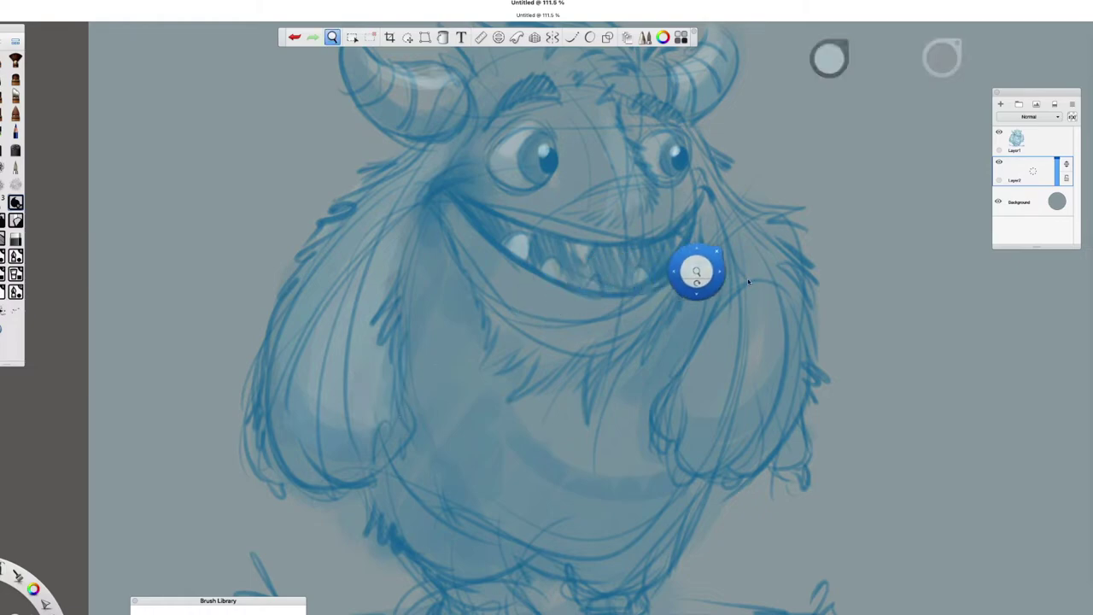
drag(696, 271, 586, 219)
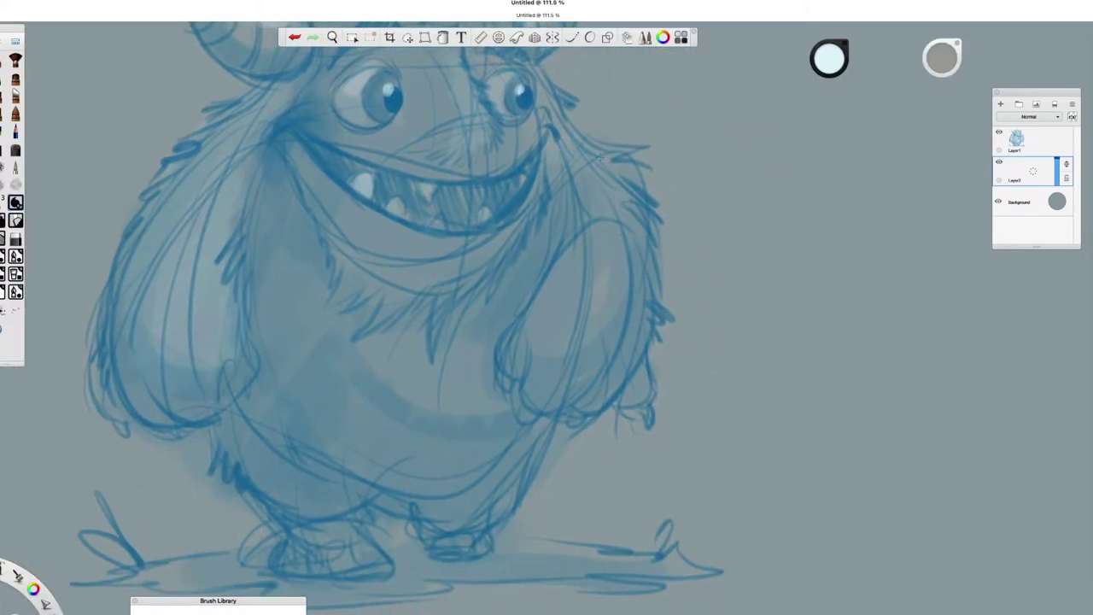
drag(566, 171, 635, 313)
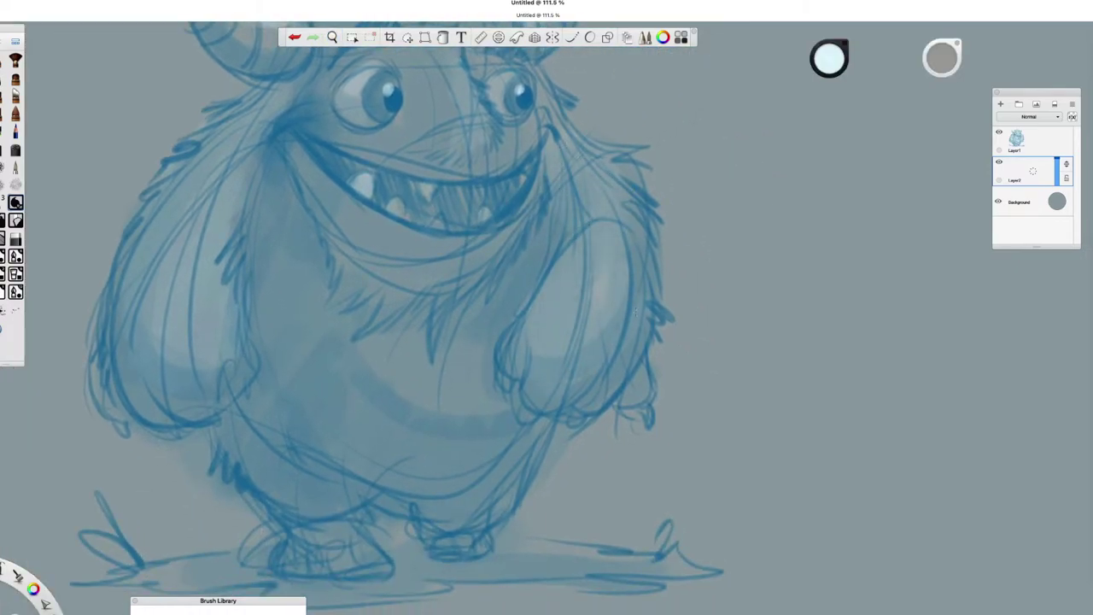
drag(427, 293, 549, 190)
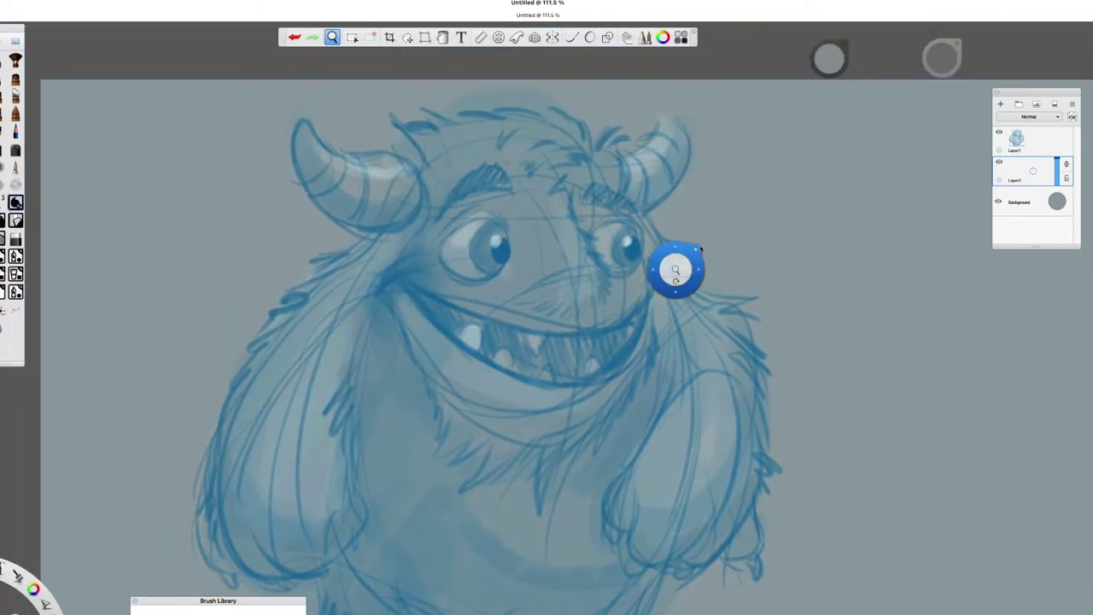
drag(675, 268, 573, 383)
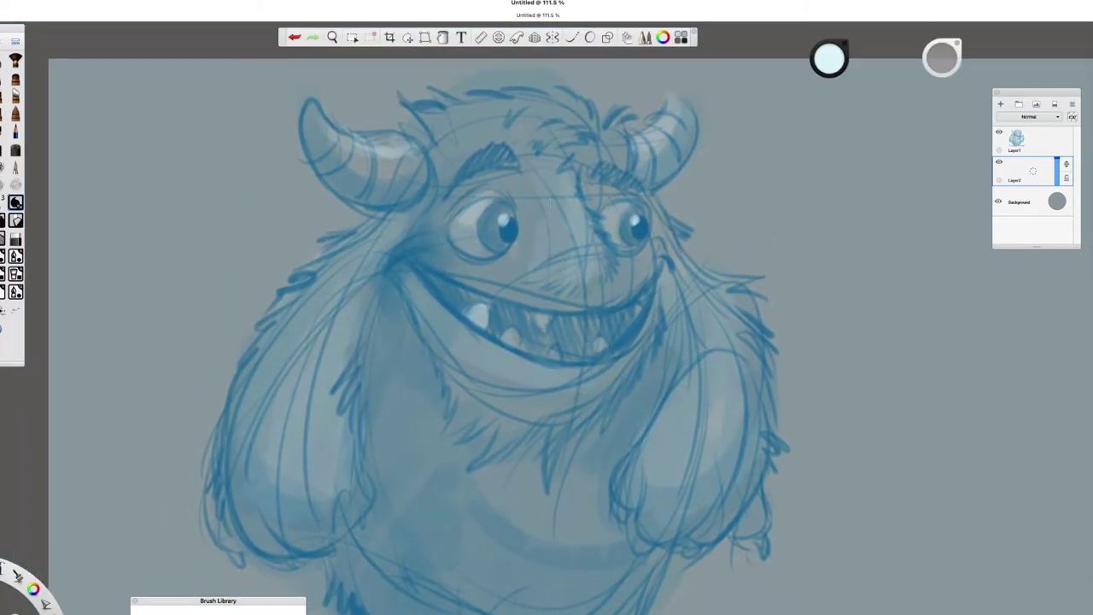
drag(659, 244, 485, 169)
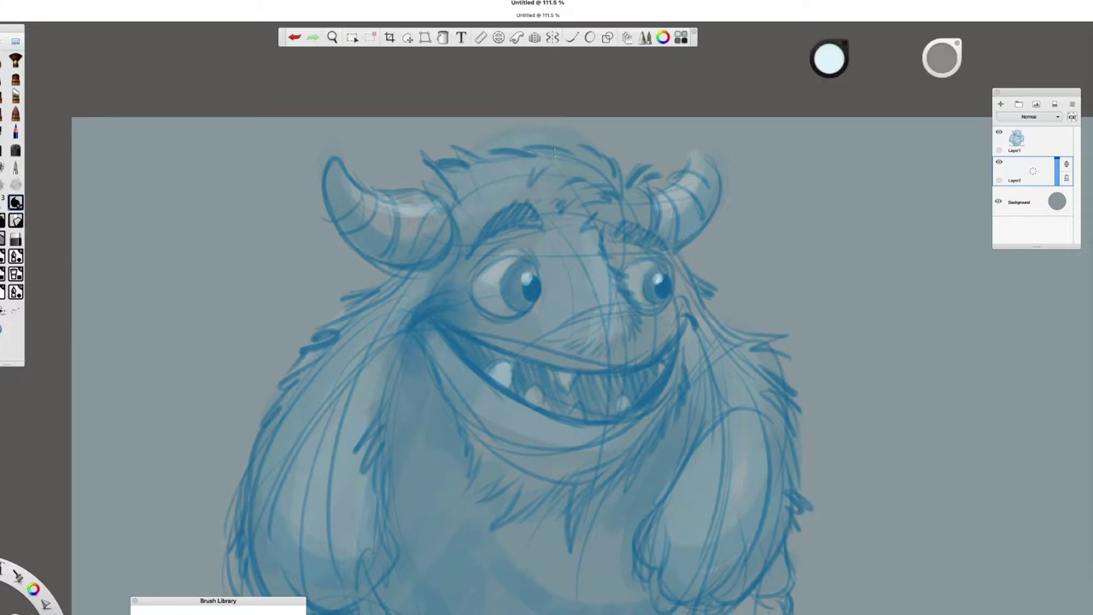
drag(663, 348, 614, 251)
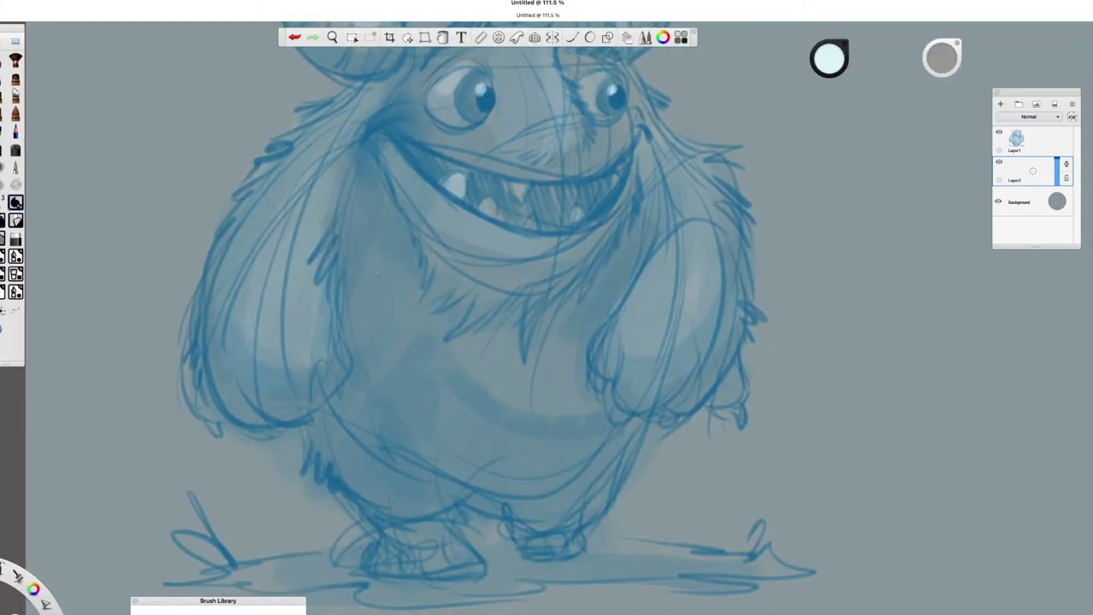
drag(572, 317, 675, 244)
mouse_move(430, 461)
mouse_down()
mouse_move(390, 388)
mouse_move(377, 362)
mouse_up()
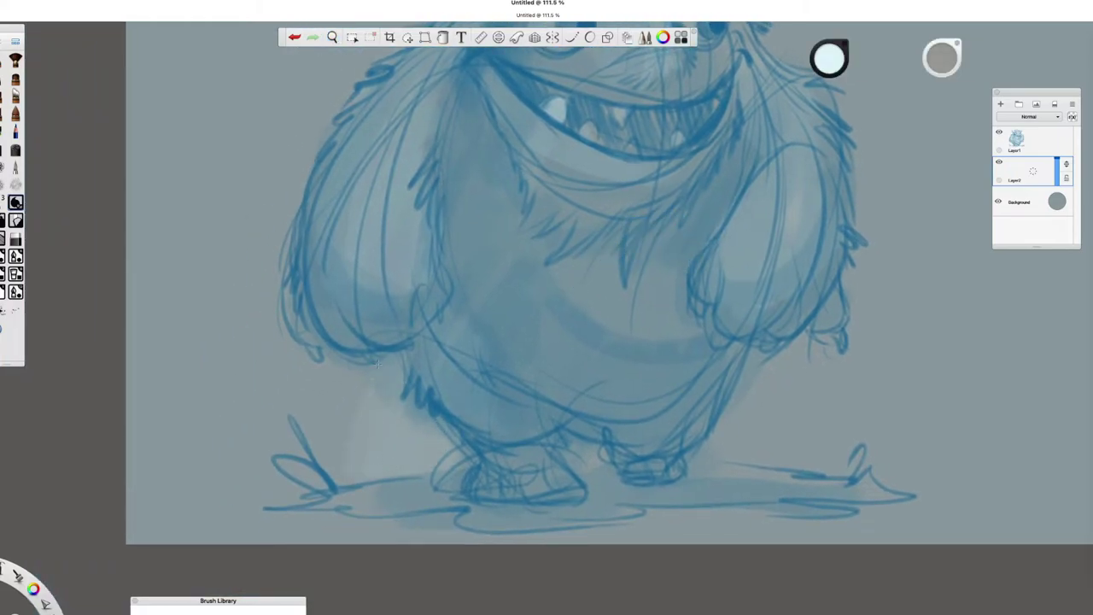
drag(695, 220, 487, 288)
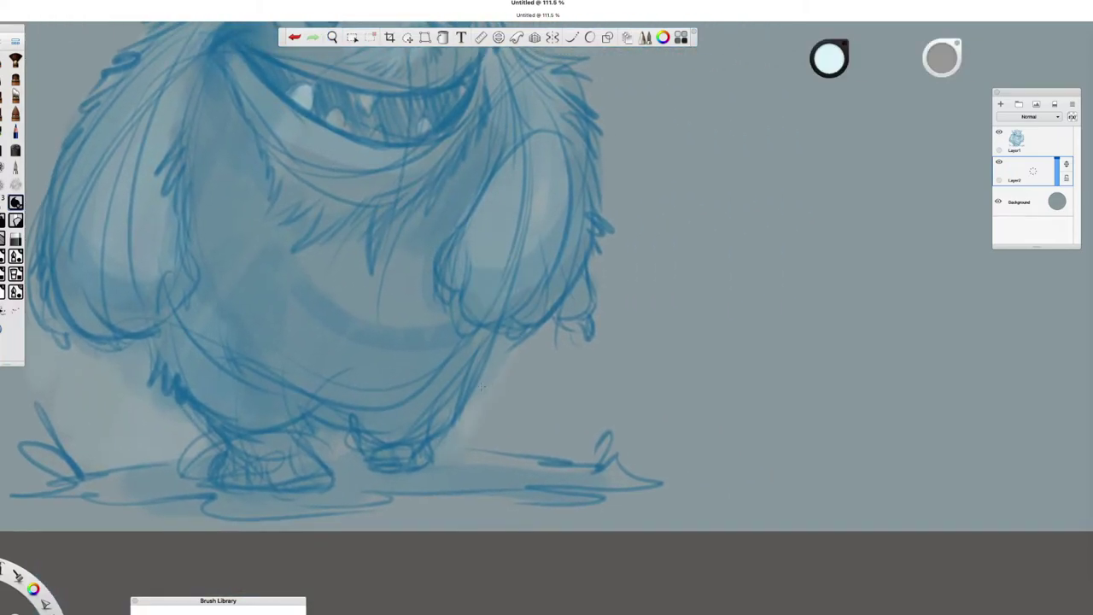
drag(418, 319, 512, 200)
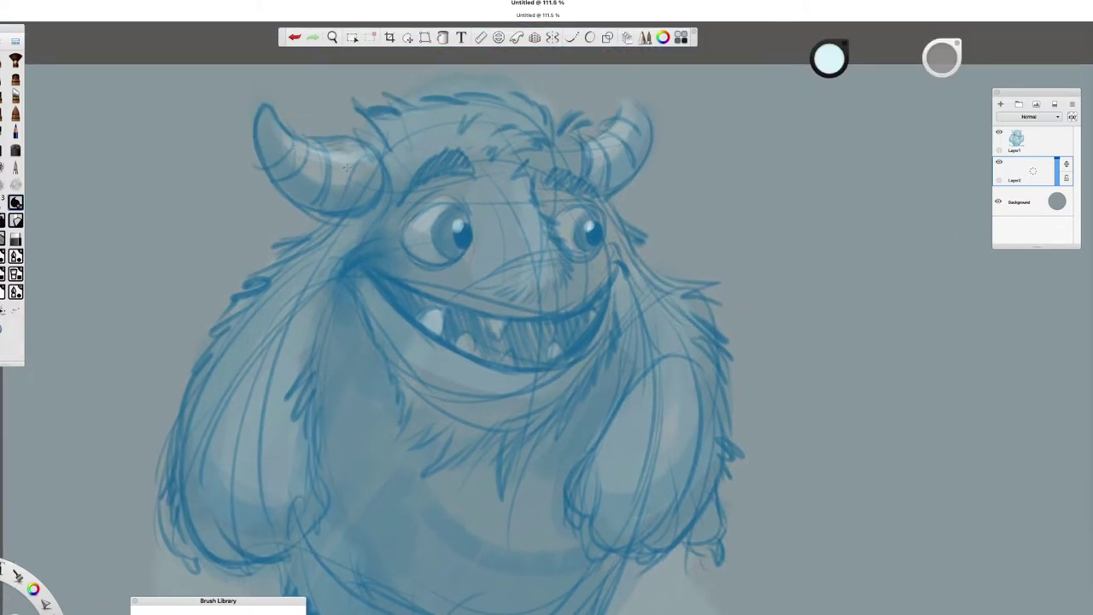
mouse_move(665, 230)
mouse_down()
mouse_move(678, 244)
mouse_move(654, 225)
mouse_up()
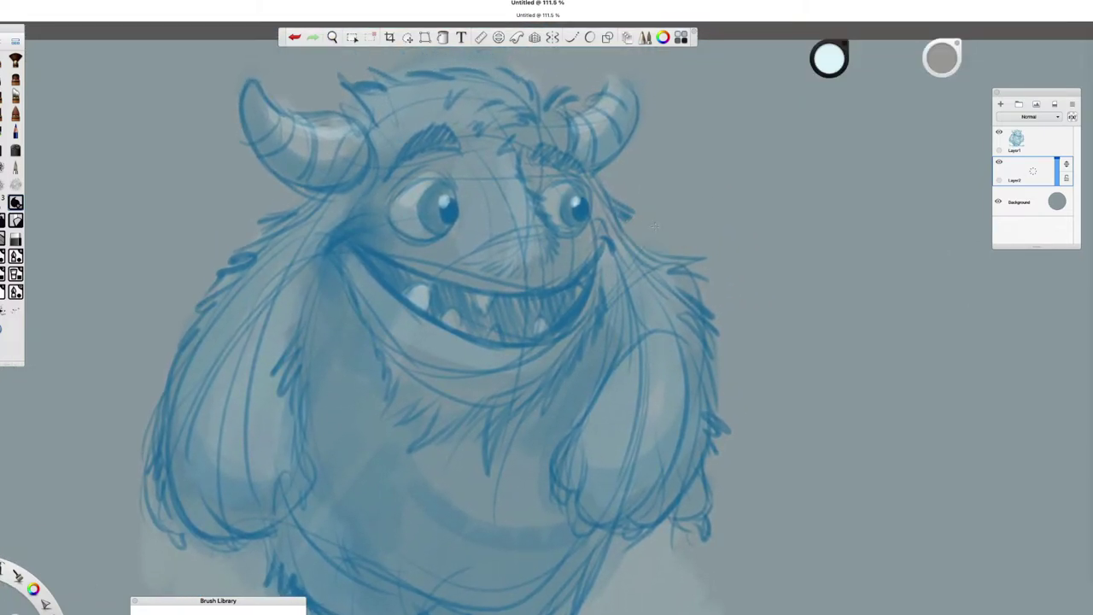
drag(569, 205, 568, 205)
drag(544, 395, 631, 226)
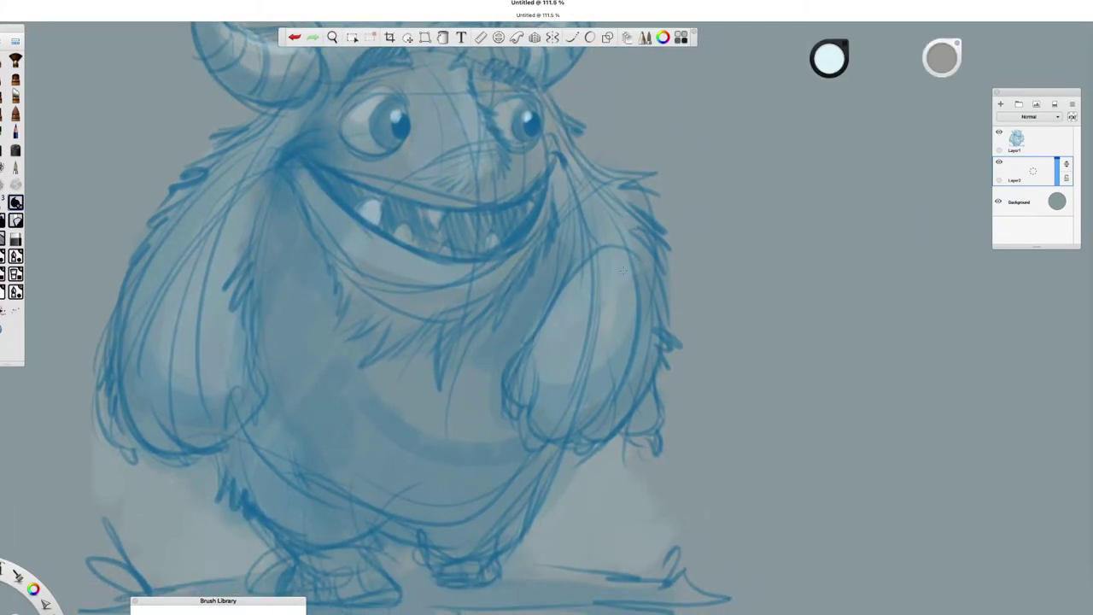
drag(601, 323, 700, 231)
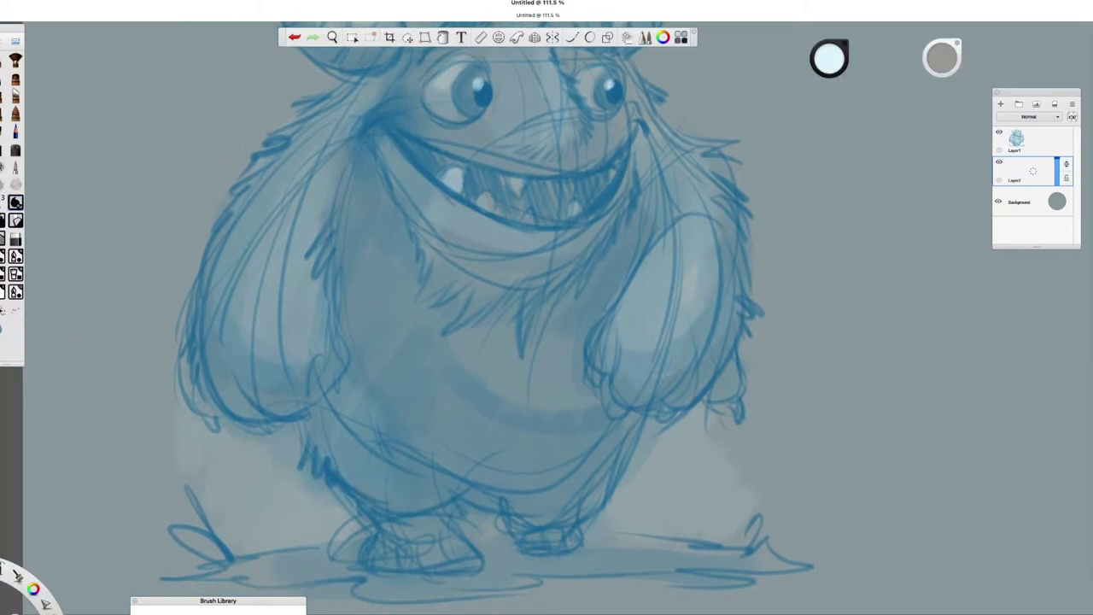
mouse_move(592, 220)
mouse_down()
mouse_move(627, 292)
mouse_move(603, 234)
mouse_up()
drag(541, 183, 495, 256)
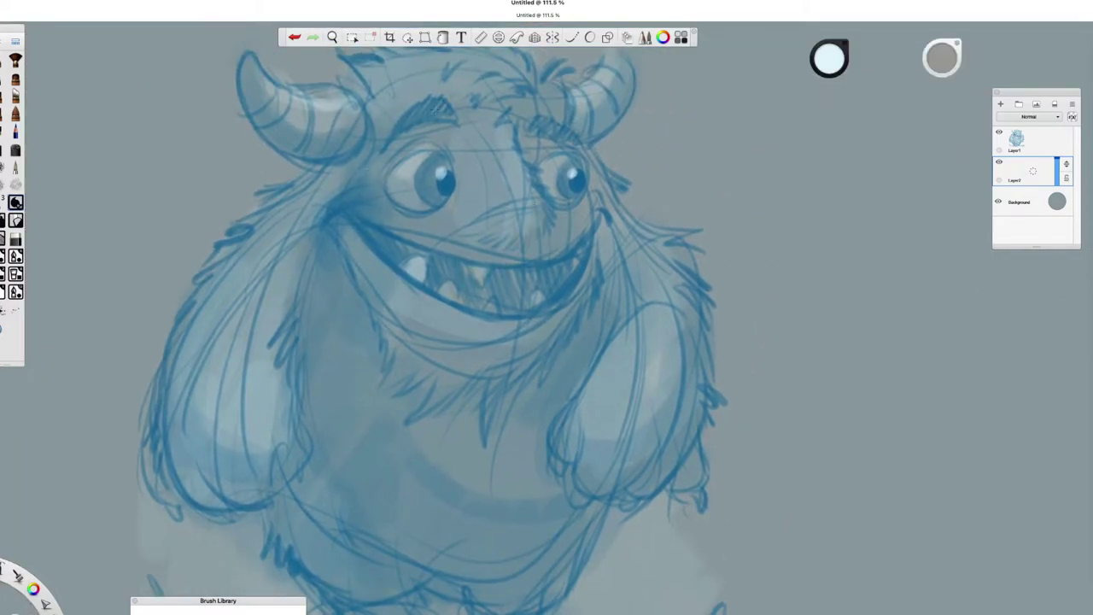
drag(442, 181, 569, 180)
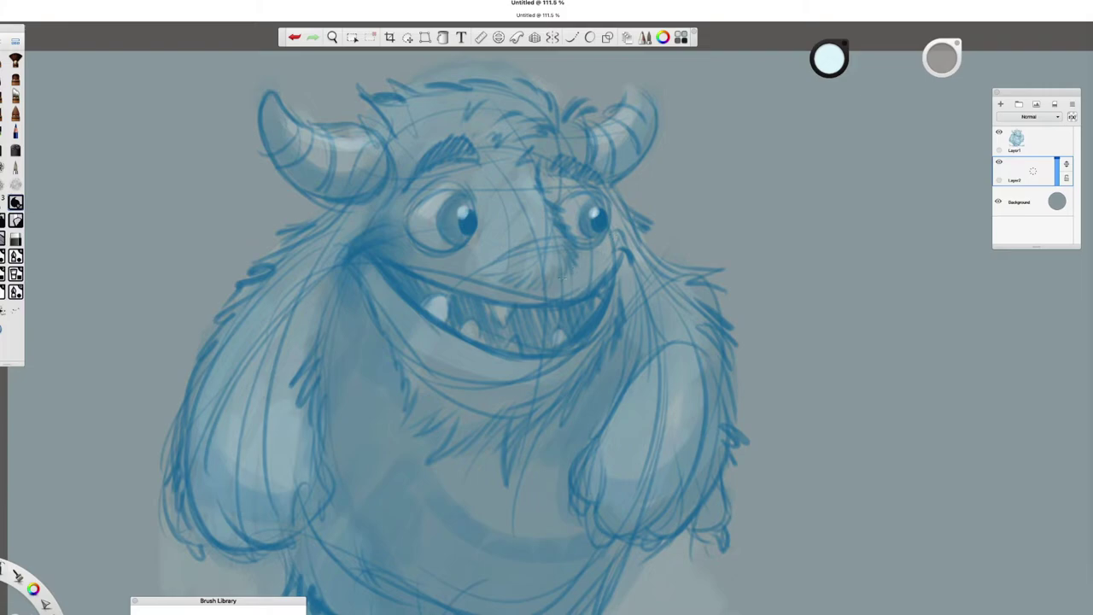
drag(398, 250, 512, 199)
mouse_move(556, 268)
mouse_down()
mouse_move(420, 378)
mouse_move(740, 239)
mouse_move(719, 234)
mouse_move(649, 261)
mouse_up()
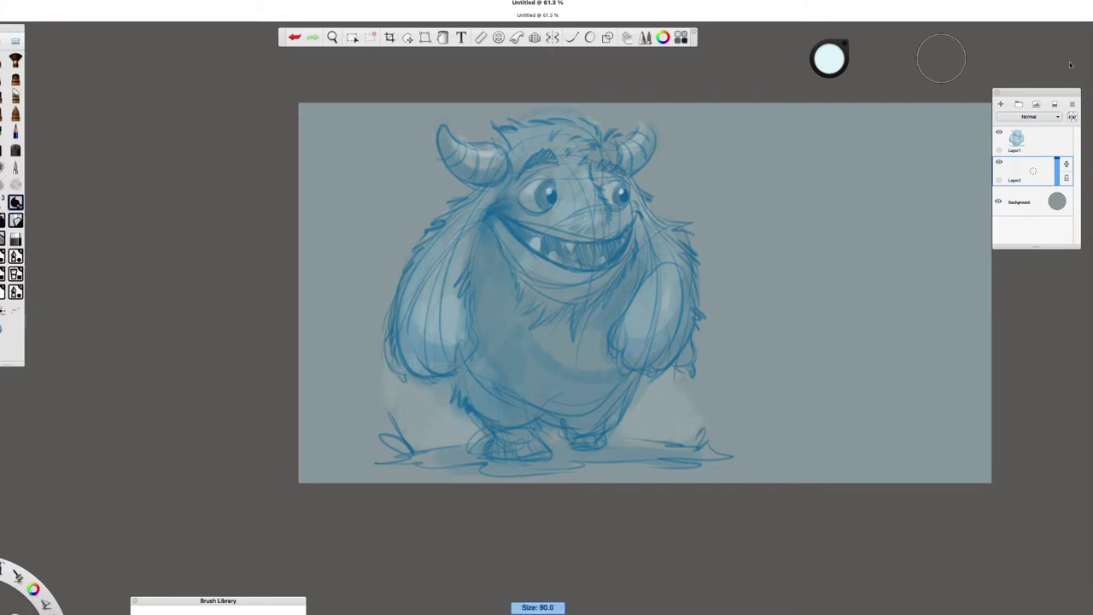
Step: Spray a soft light haze around the monster's feet, legs, right arm and shoulder
mouse_move(423, 434)
mouse_down()
mouse_move(408, 401)
mouse_move(349, 404)
mouse_move(363, 311)
mouse_move(401, 230)
mouse_up()
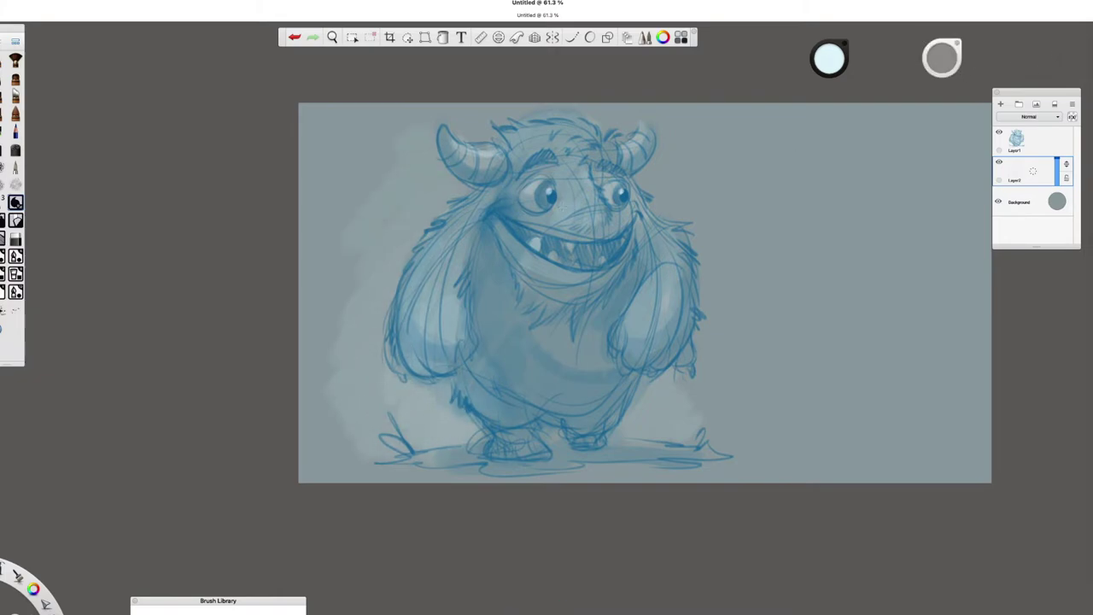
drag(829, 305, 704, 279)
mouse_move(504, 394)
mouse_down()
mouse_move(572, 379)
mouse_move(619, 394)
mouse_move(632, 365)
mouse_move(598, 318)
mouse_move(598, 205)
mouse_move(545, 152)
mouse_up()
drag(630, 276, 729, 255)
drag(465, 145, 401, 282)
mouse_move(417, 366)
mouse_down()
mouse_move(367, 400)
mouse_move(340, 336)
mouse_up()
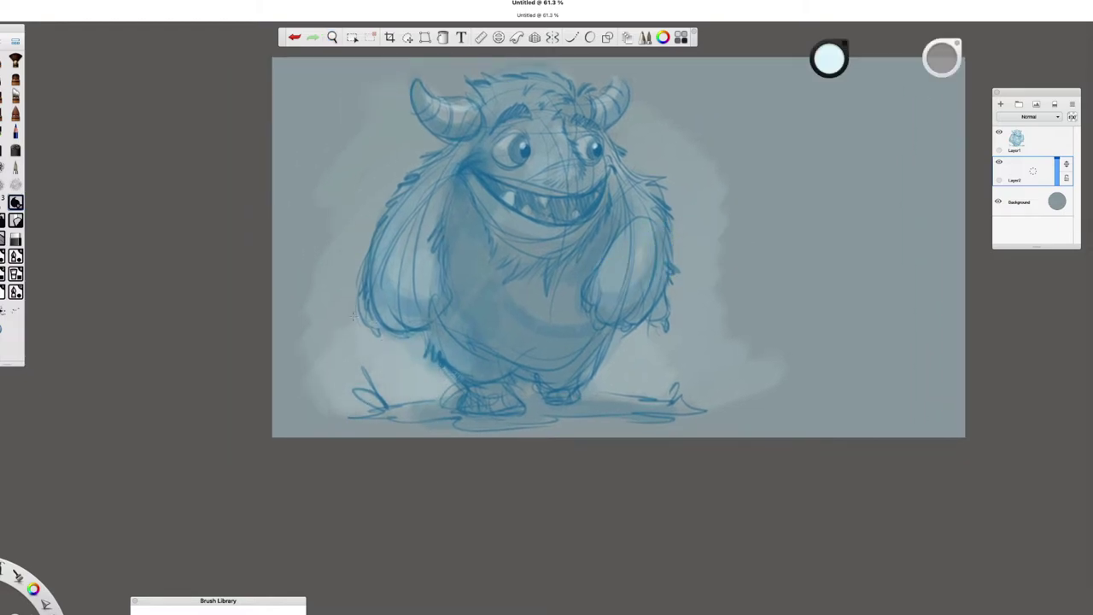
drag(726, 189, 627, 184)
drag(547, 333, 497, 376)
mouse_move(574, 322)
mouse_down()
mouse_move(553, 383)
mouse_move(653, 345)
mouse_up()
mouse_move(619, 308)
mouse_down()
mouse_move(594, 183)
mouse_move(538, 145)
mouse_up()
Step: Zoom to 81.4%, sample a light cyan from the canvas and enlarge the brush to 53
drag(620, 191, 685, 182)
alt+click(658, 250)
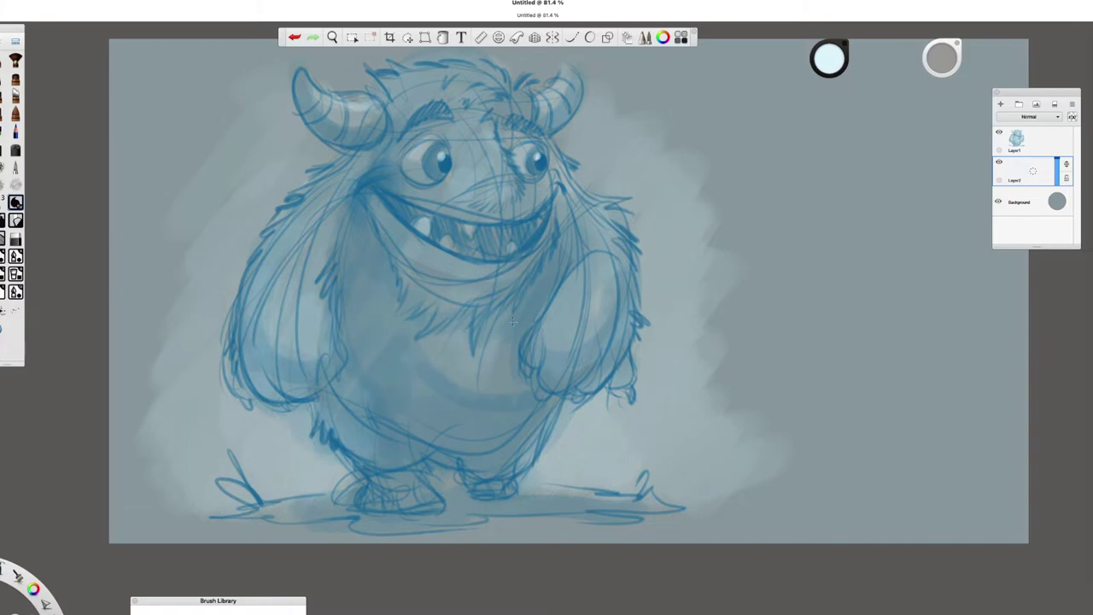
drag(939, 69, 816, 86)
Step: Move the view and zoom in to 173.4% on the monster's face
key(space)
drag(675, 162, 706, 230)
scroll(706, 230, right, 3)
scroll(706, 230, down, 2)
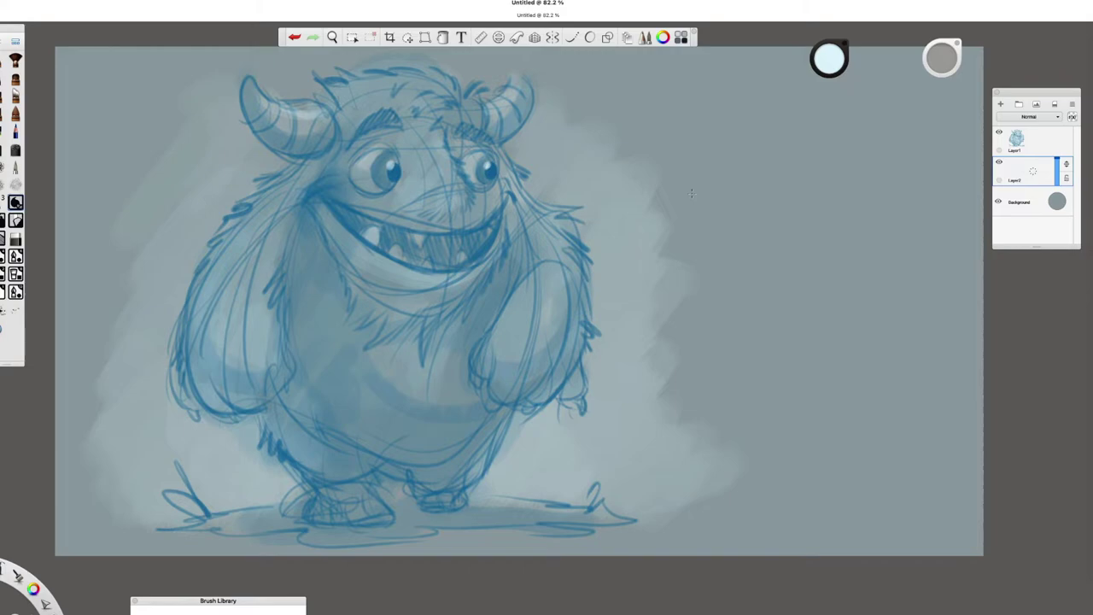
key(space)
drag(456, 182, 949, 65)
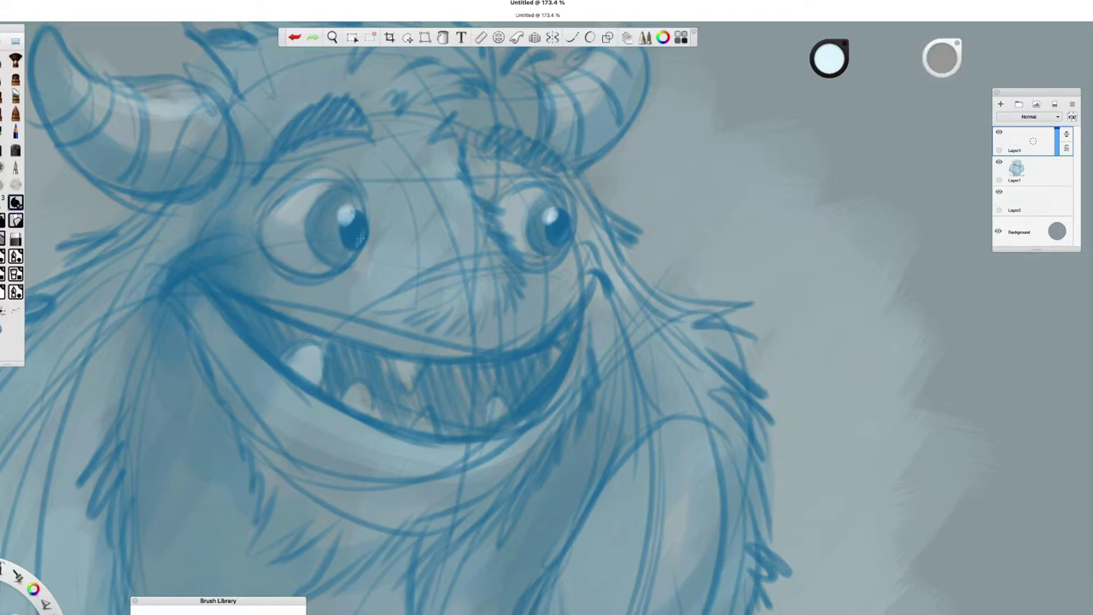
key(space)
drag(615, 324, 653, 296)
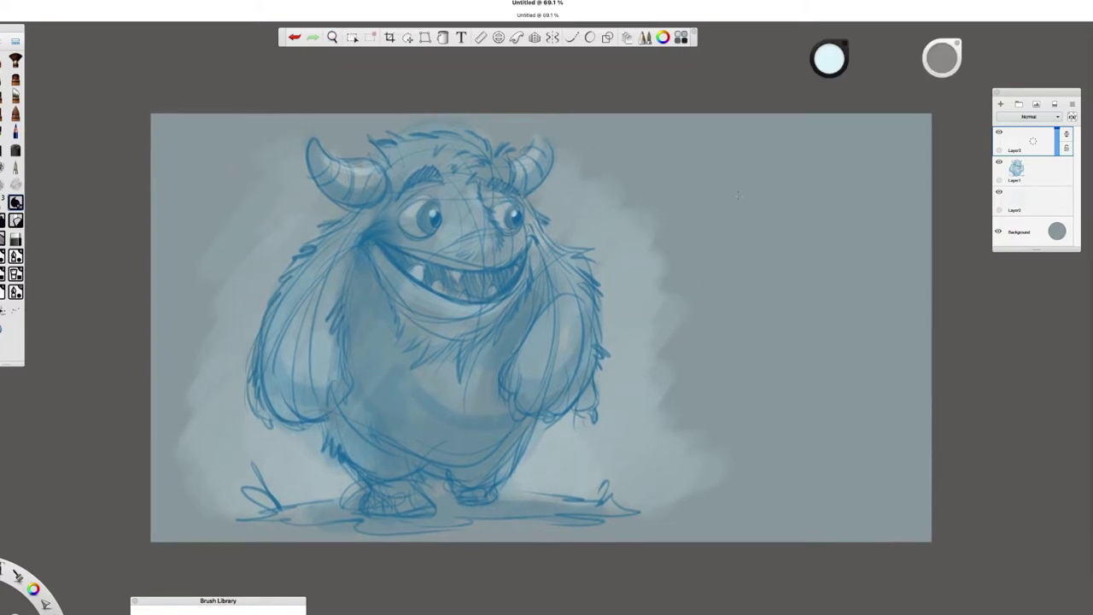
drag(239, 605, 196, 592)
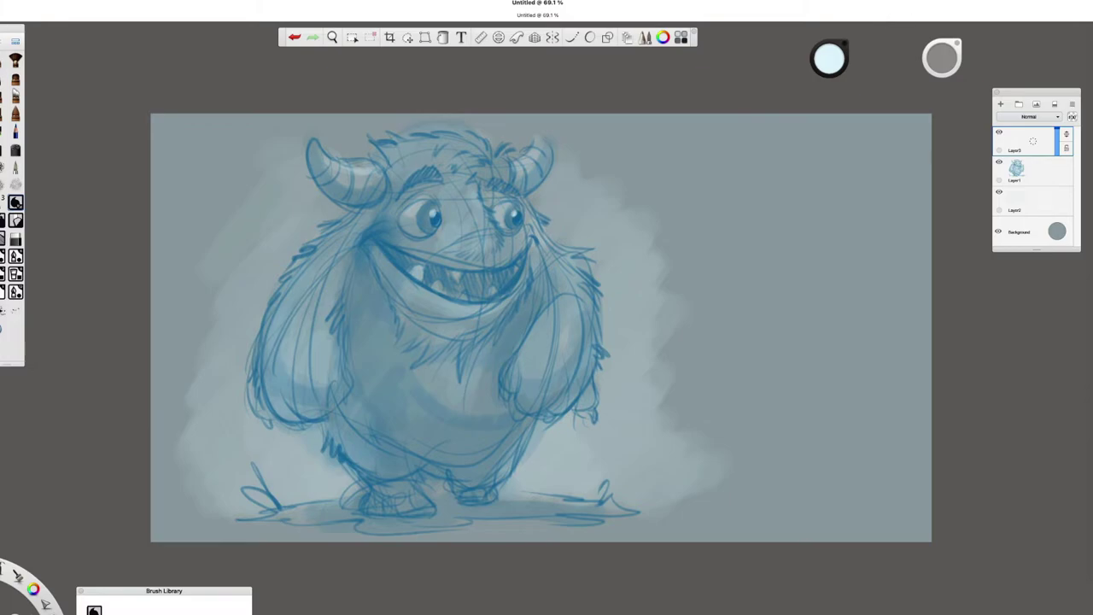
click(961, 33)
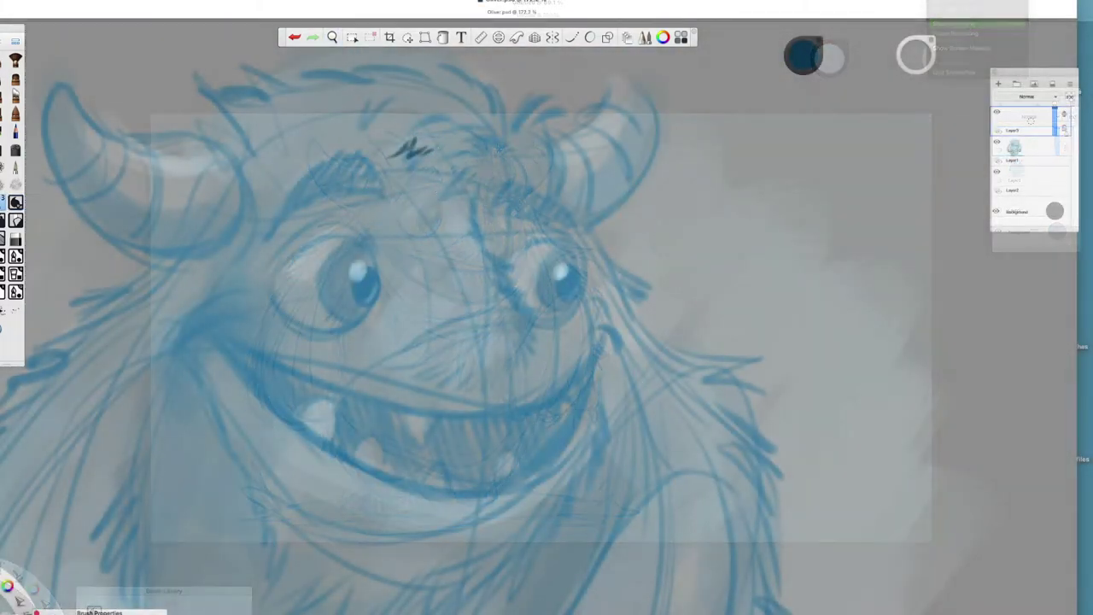
Step: Ink the eyelid arcs in dark navy and fill the left eye's pupil
drag(390, 279, 489, 327)
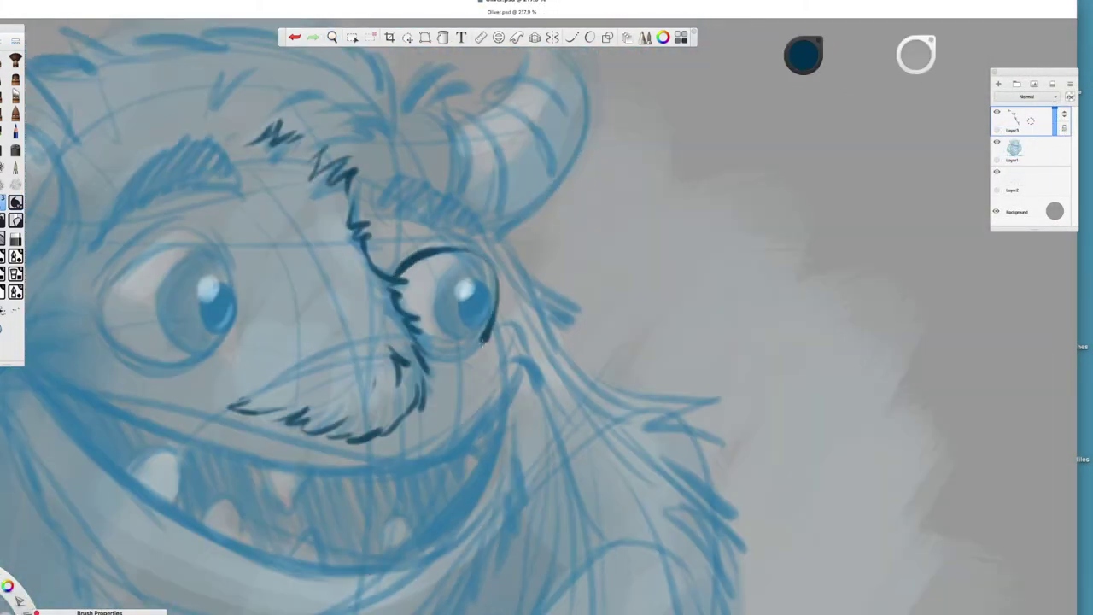
mouse_move(328, 299)
mouse_down()
mouse_move(470, 243)
mouse_move(471, 303)
mouse_up()
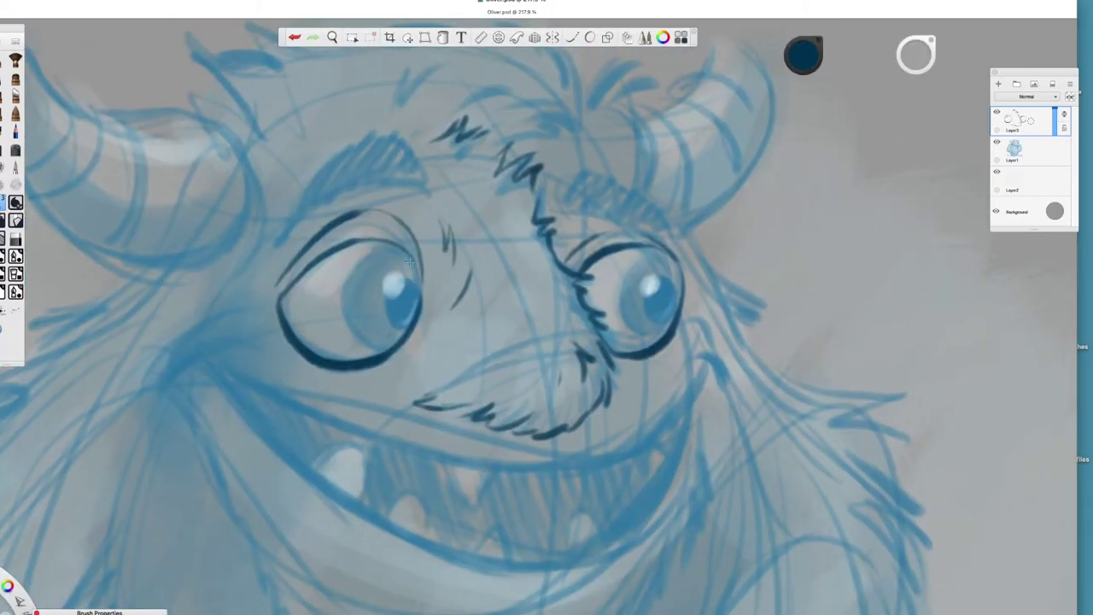
drag(420, 286, 405, 316)
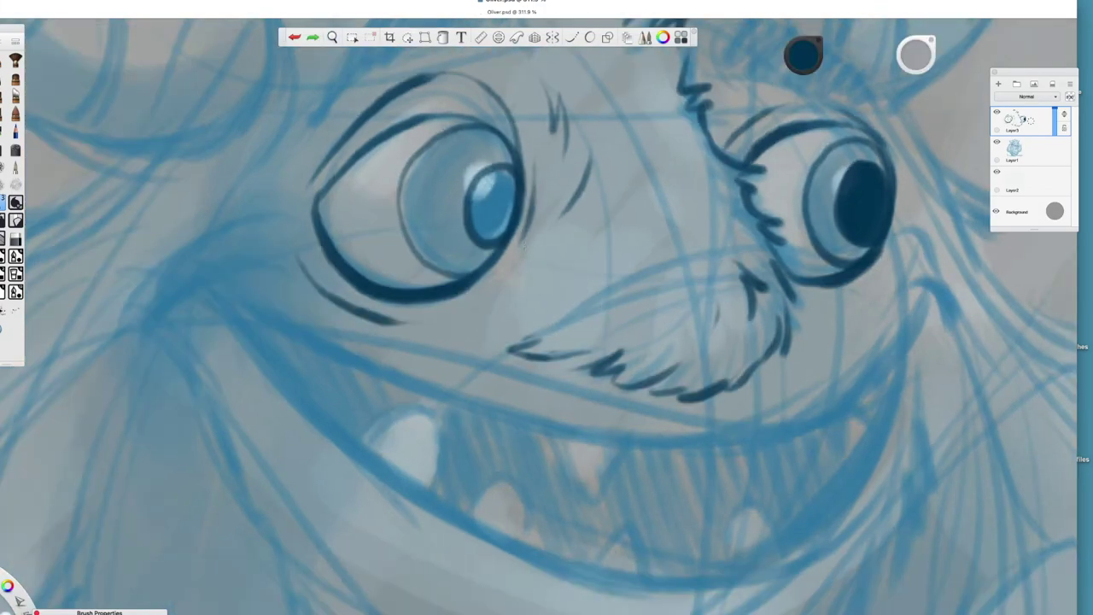
drag(418, 269, 398, 305)
Step: Move the view down to the mouth and ink a dark stroke along the fur below it
key(space)
drag(465, 183, 544, 308)
scroll(613, 293, down, 3)
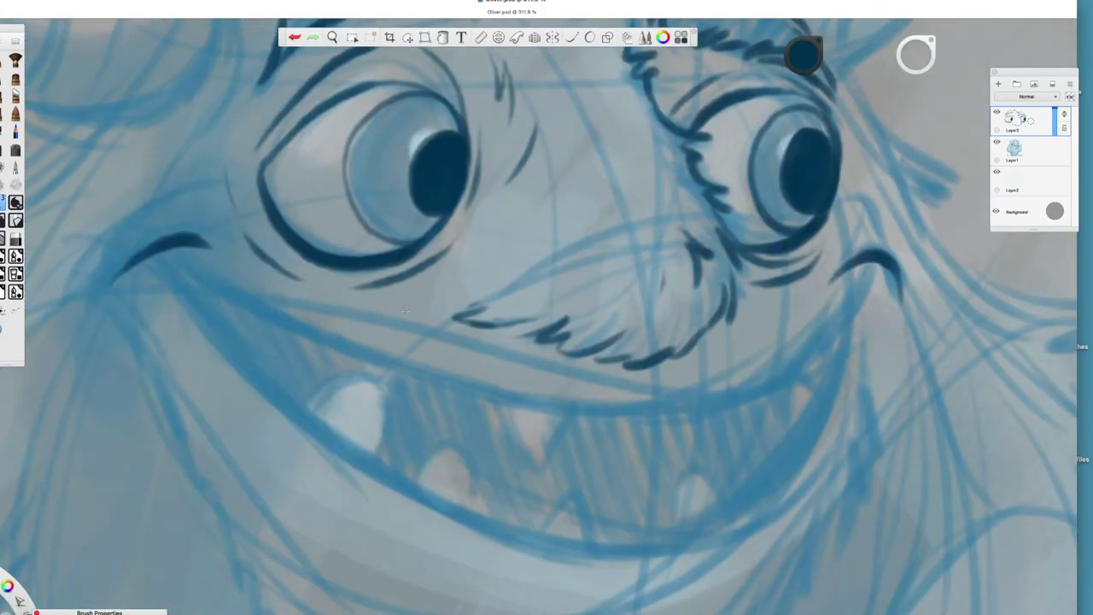
scroll(242, 195, up, 3)
scroll(547, 307, down, 3)
scroll(547, 307, up, 3)
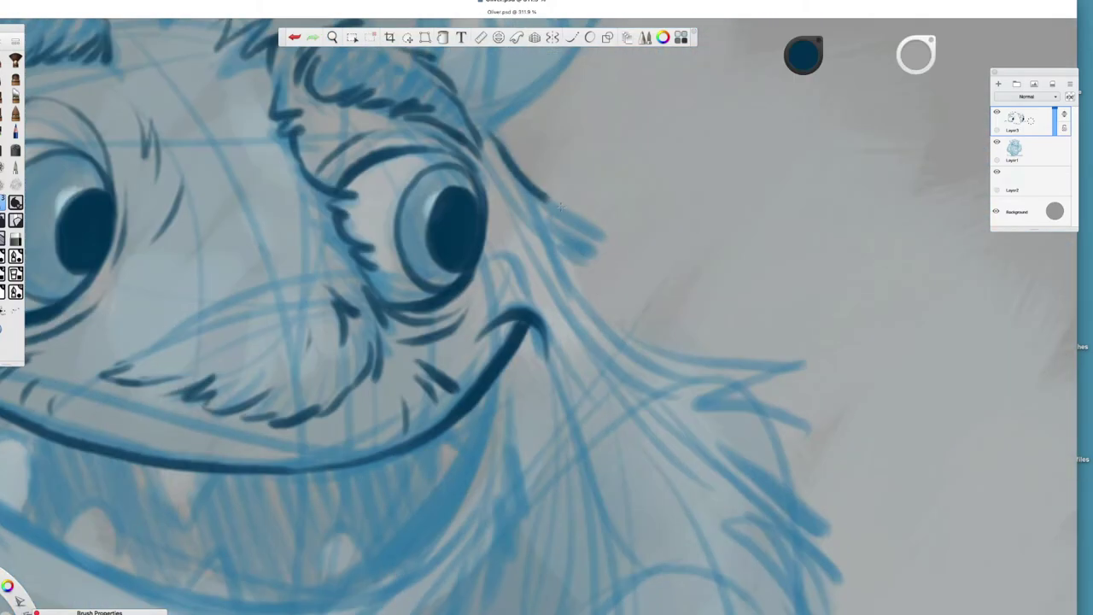
scroll(543, 347, right, 5)
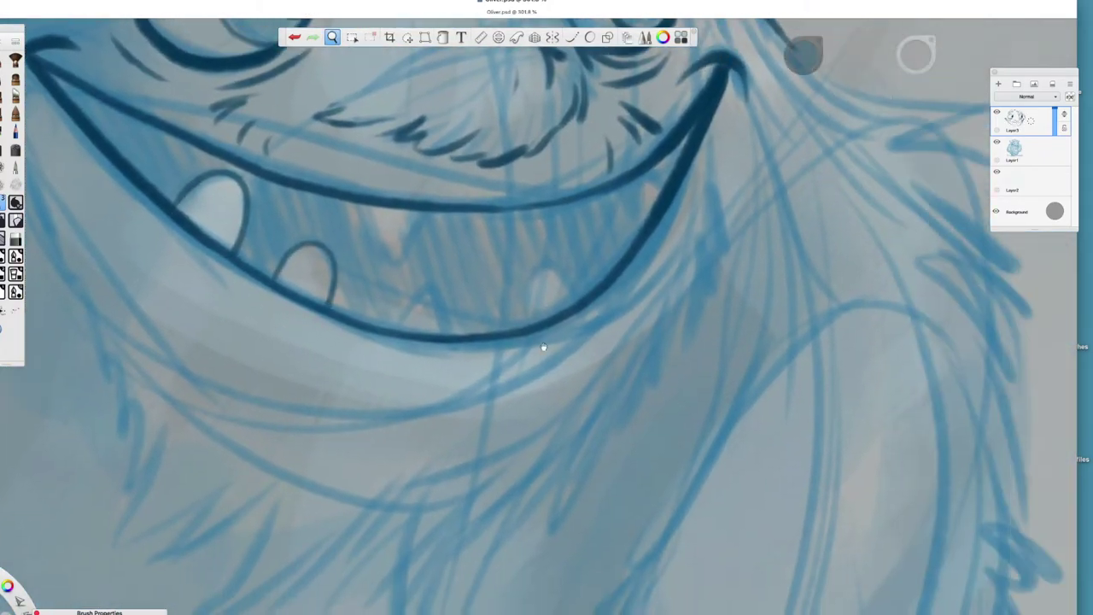
scroll(508, 300, down, 6)
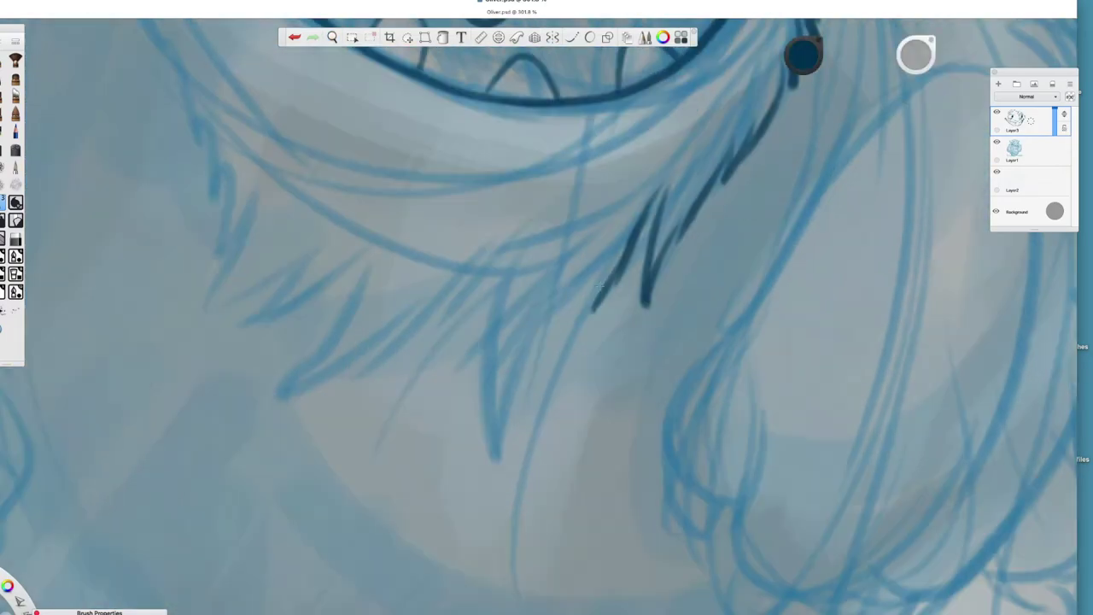
scroll(362, 414, left, 4)
scroll(362, 414, up, 3)
scroll(362, 414, right, 5)
drag(300, 299, 506, 363)
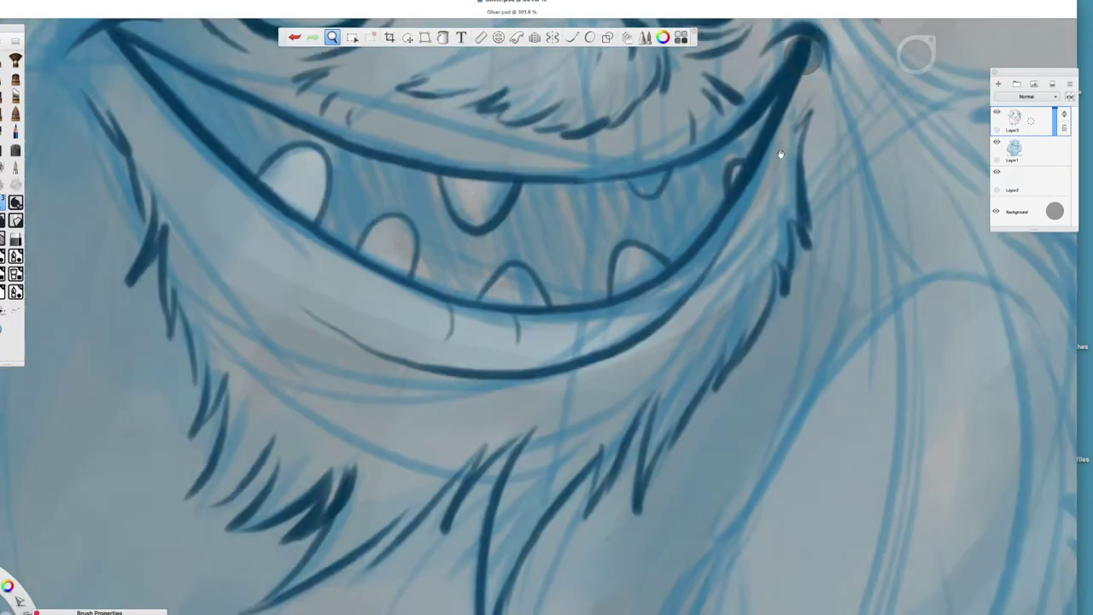
Step: Bring the brow and right horn into view for inking
scroll(757, 241, down, 4)
scroll(632, 381, up, 3)
scroll(446, 341, up, 3)
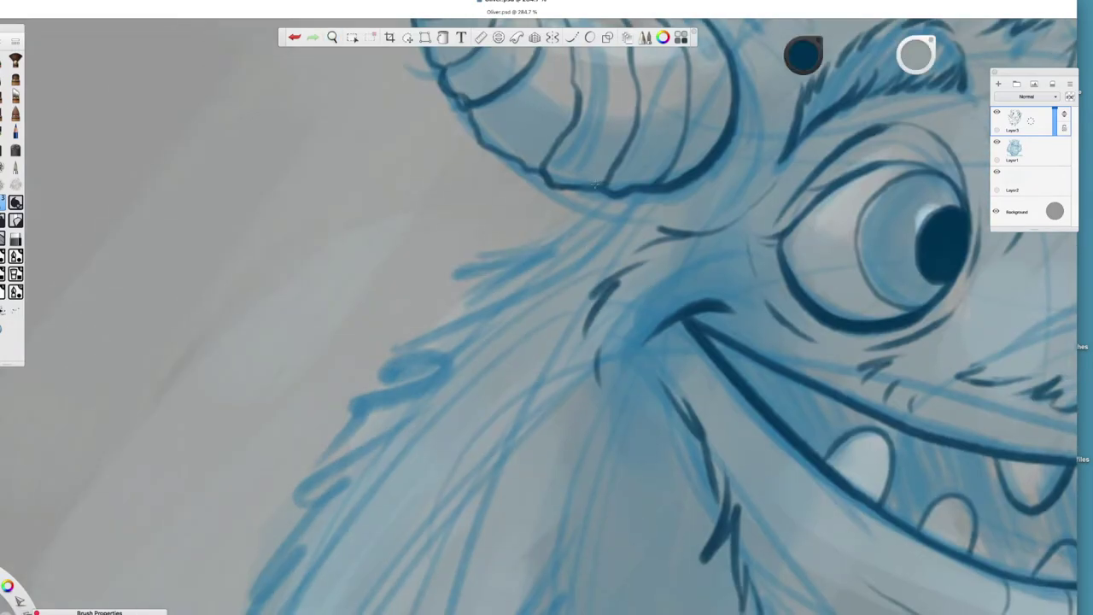
scroll(689, 175, up, 5)
scroll(692, 204, right, 4)
key(space)
scroll(568, 238, down, 4)
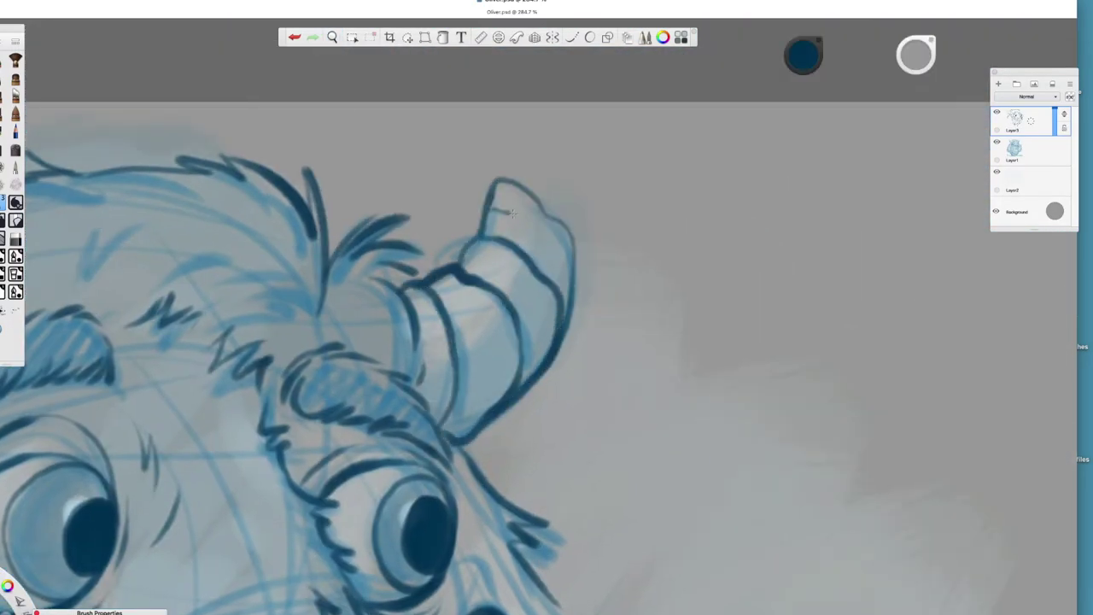
key(space)
drag(512, 212, 807, 171)
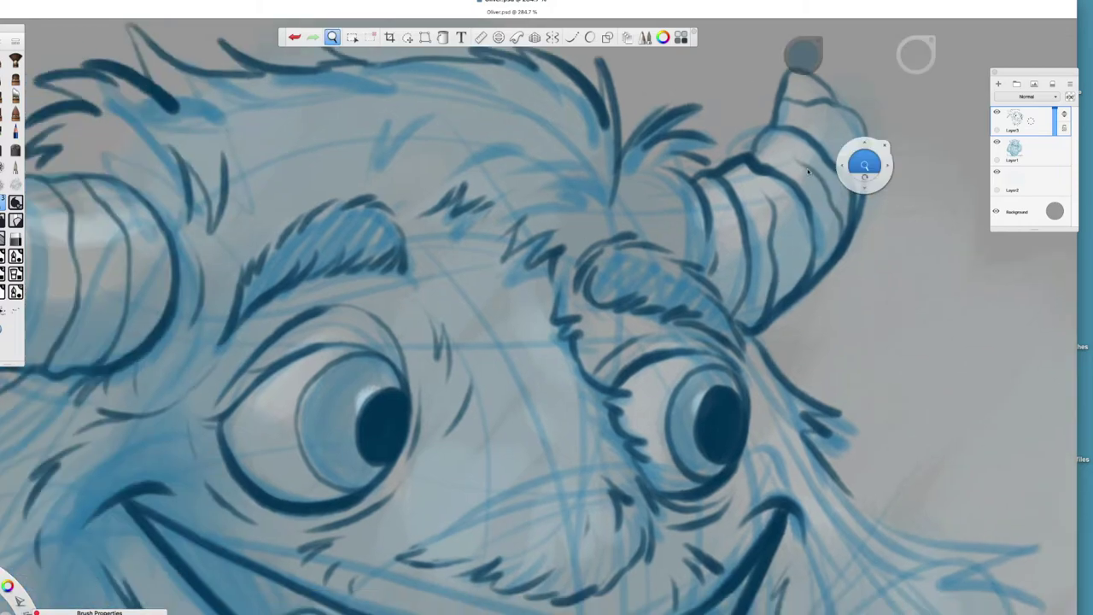
Step: Pan the view around the monster's feet and spiky ground line
scroll(556, 343, down, 5)
scroll(723, 212, up, 4)
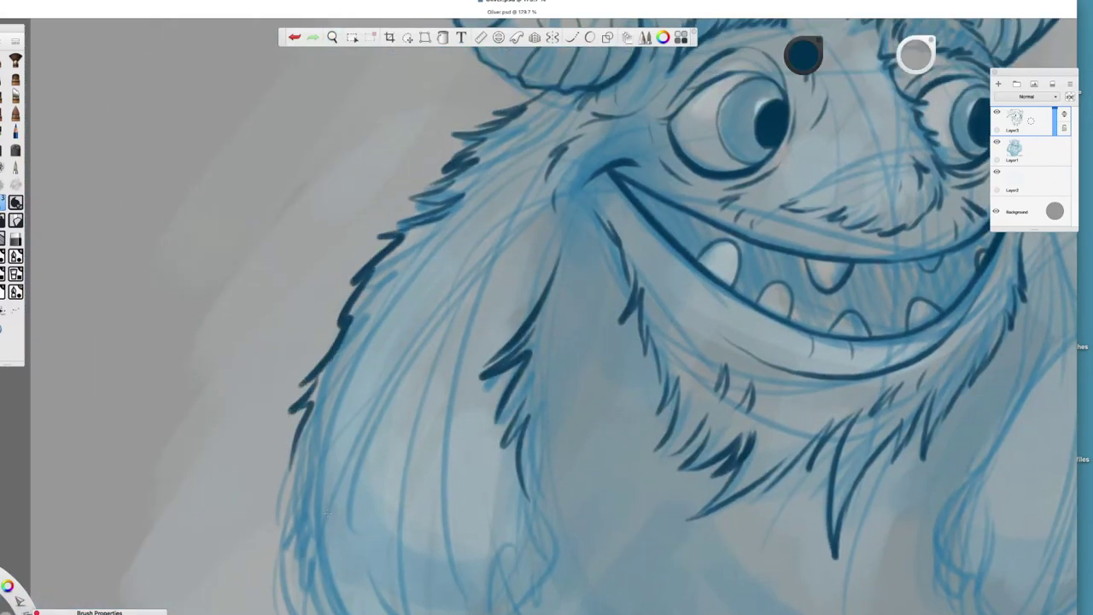
scroll(326, 513, up, 3)
scroll(589, 325, up, 5)
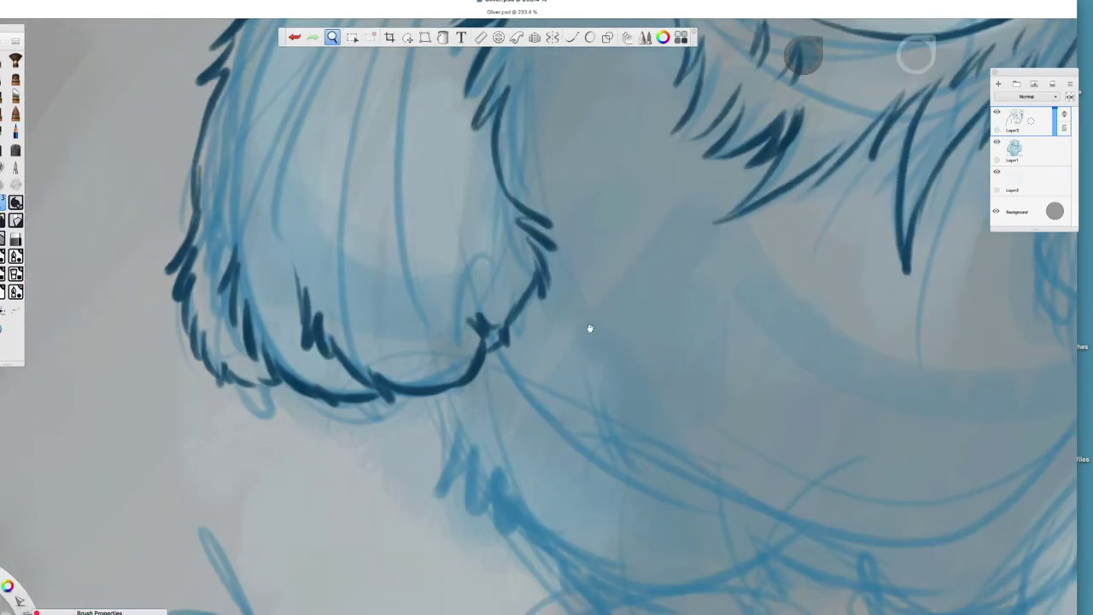
key(space)
scroll(572, 399, down, 10)
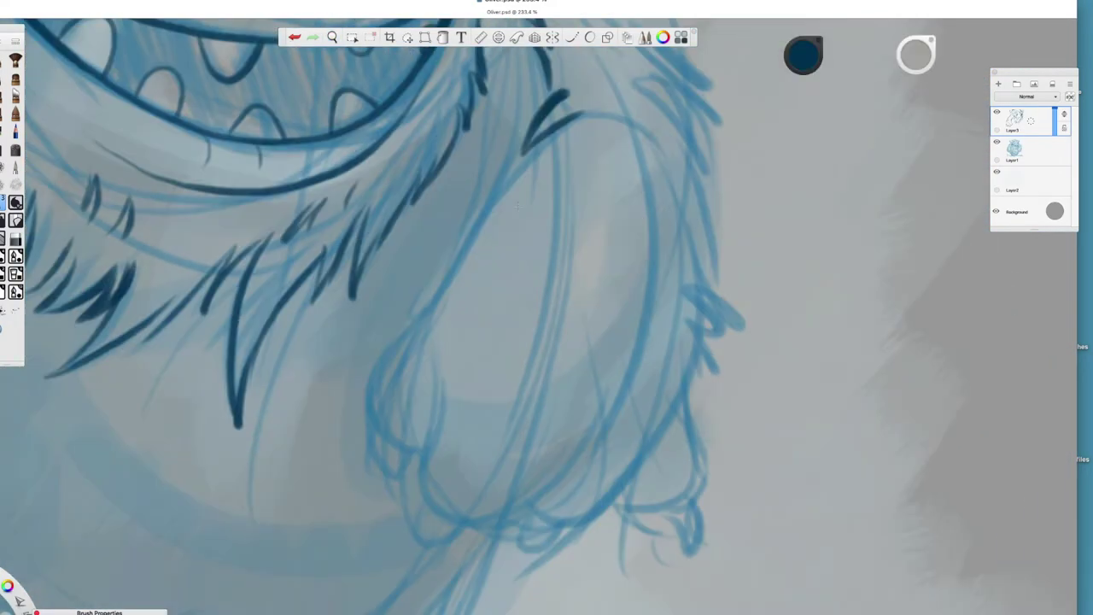
scroll(546, 316, down, 10)
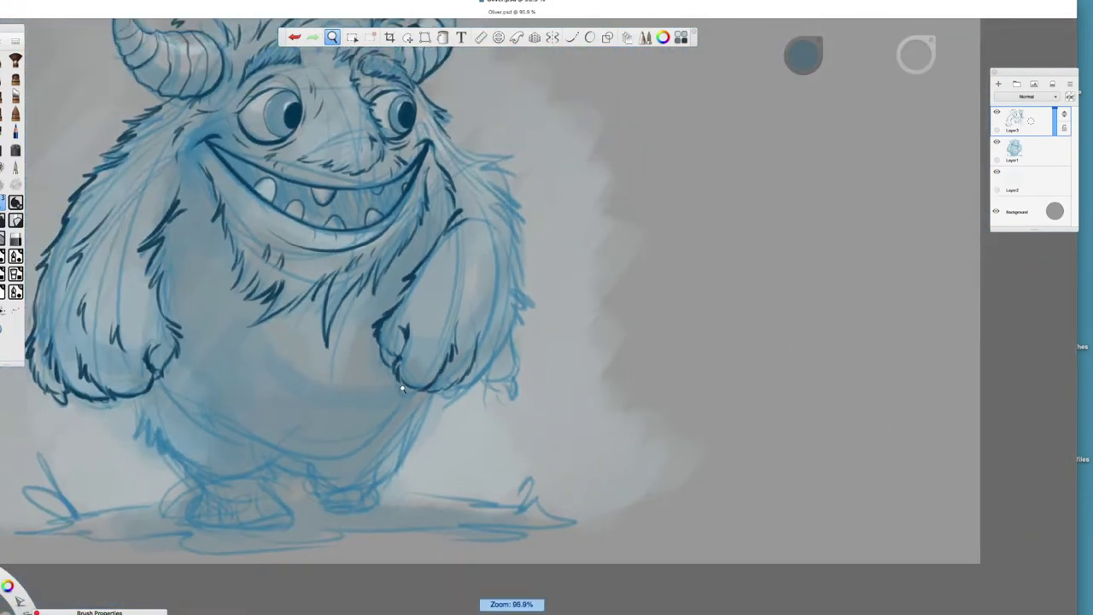
scroll(604, 385, down, 10)
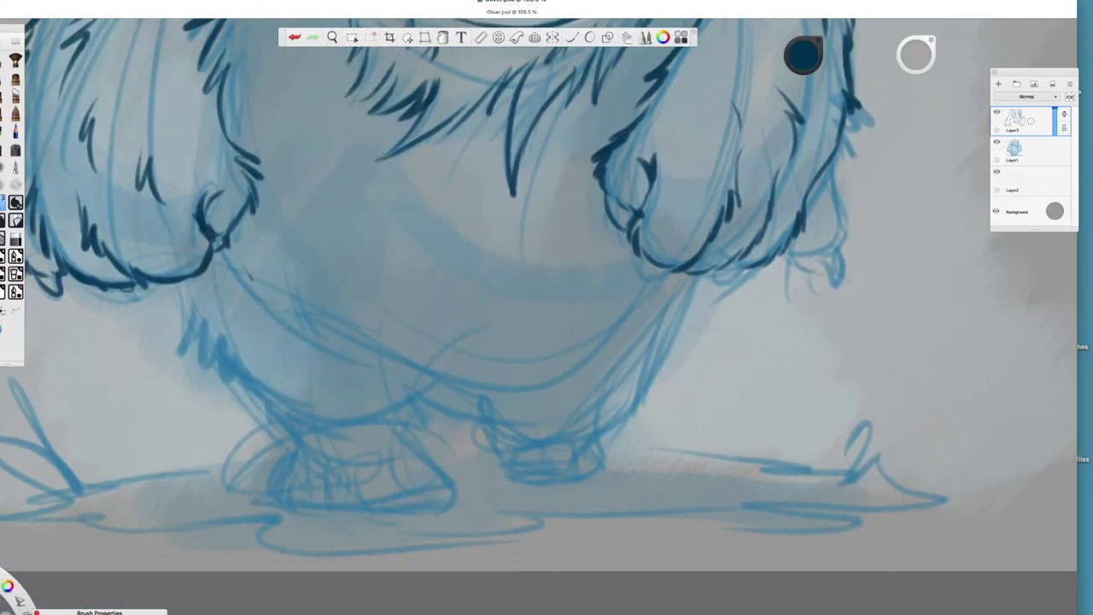
scroll(605, 385, right, 5)
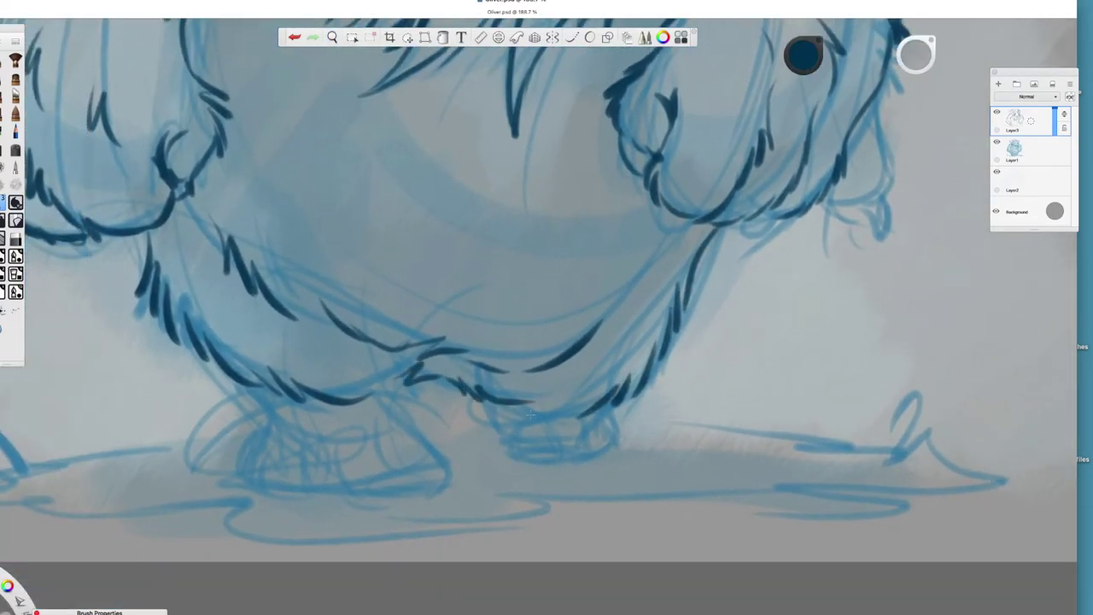
scroll(568, 390, left, 5)
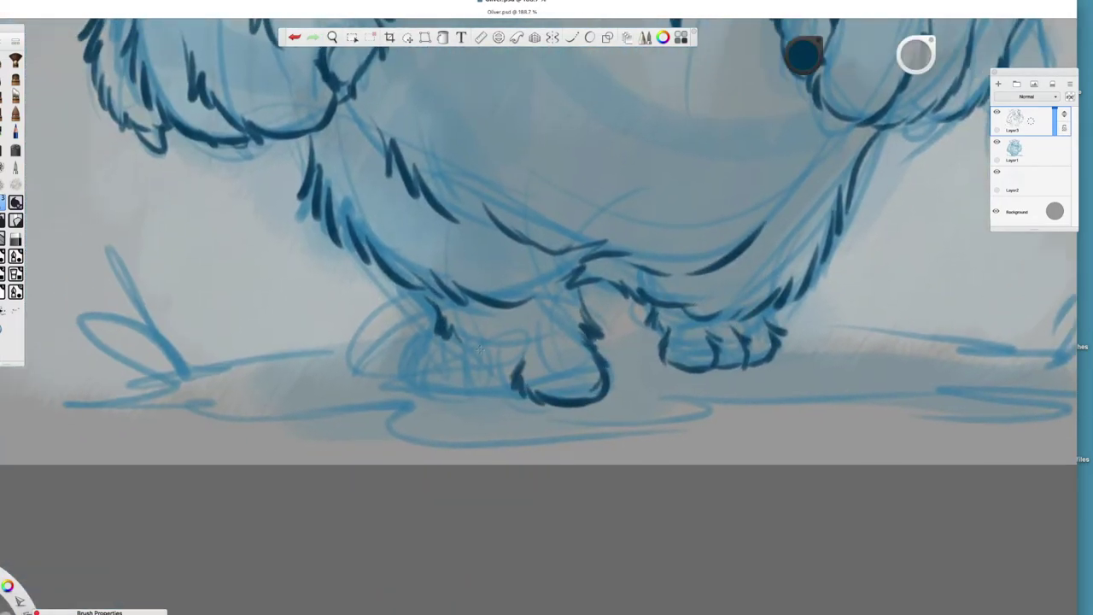
scroll(674, 371, left, 5)
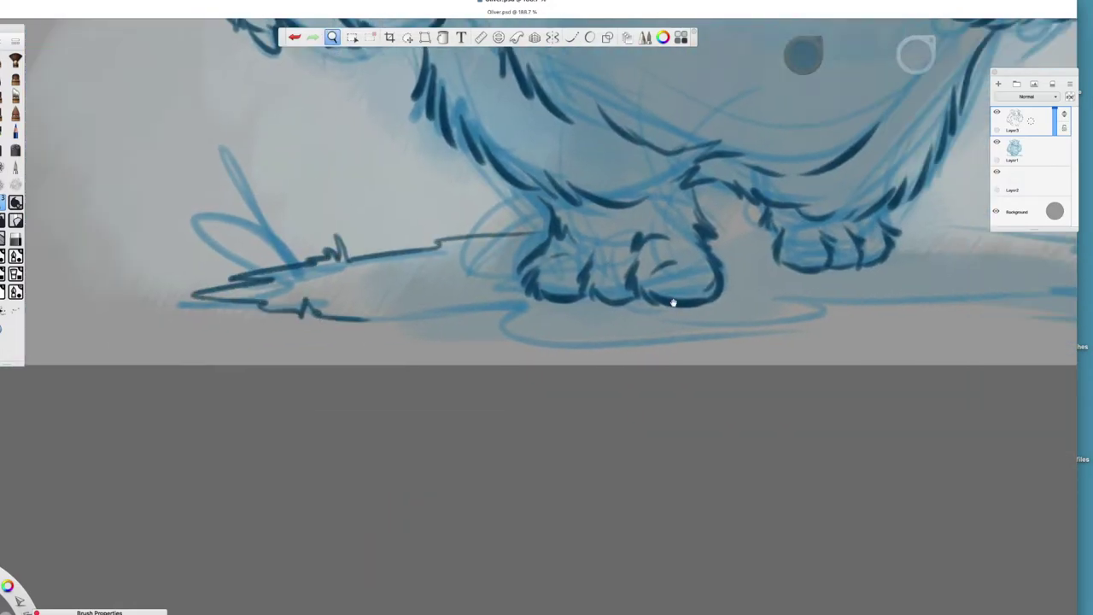
scroll(673, 302, up, 5)
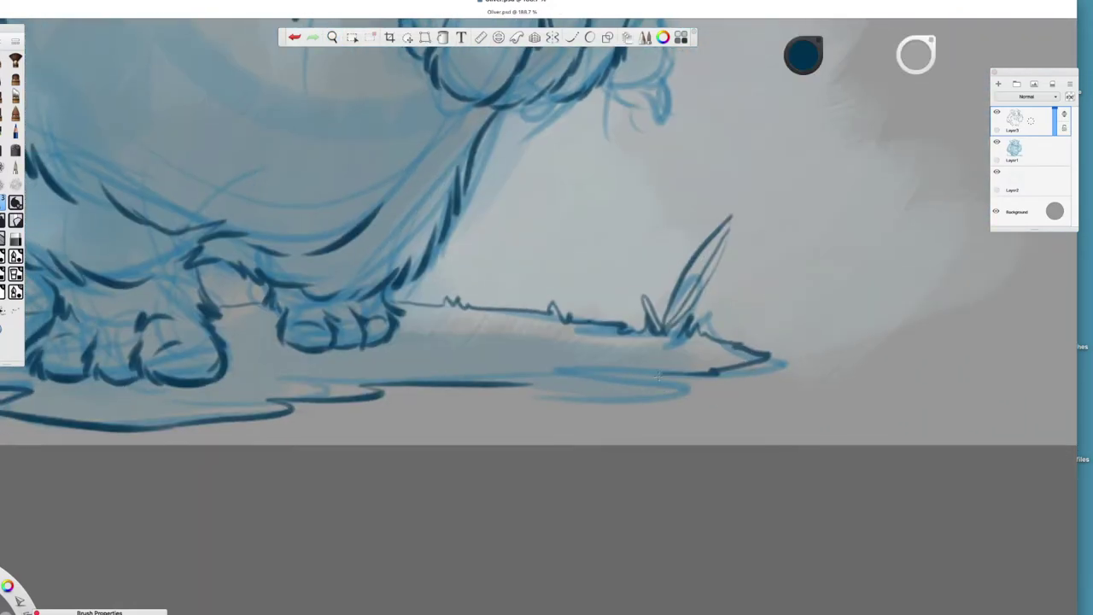
scroll(657, 377, down, 5)
scroll(737, 273, up, 5)
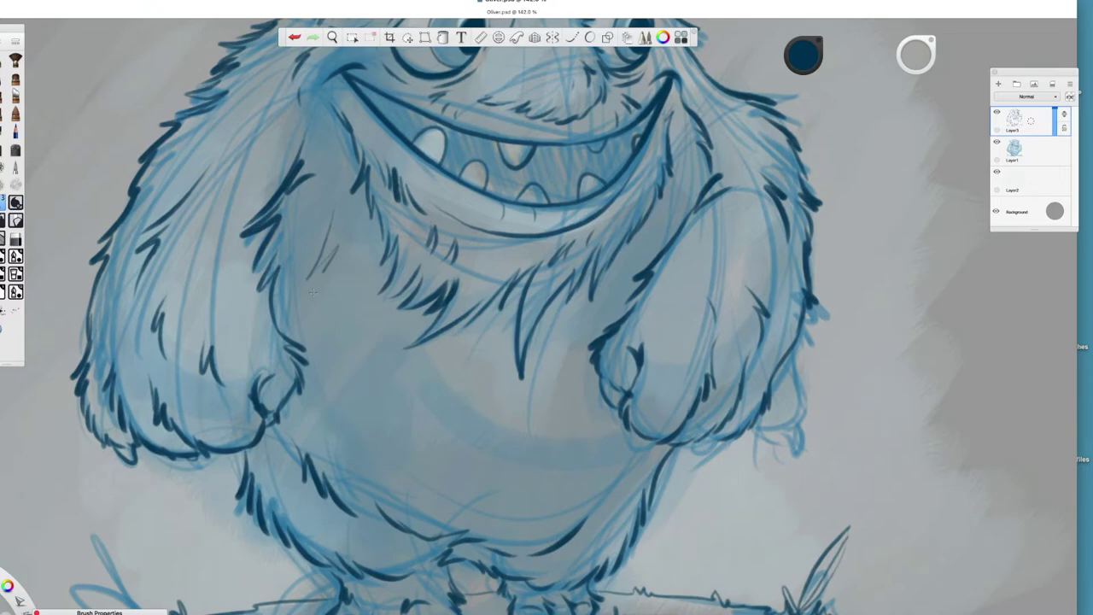
scroll(556, 456, down, 5)
scroll(590, 225, up, 2)
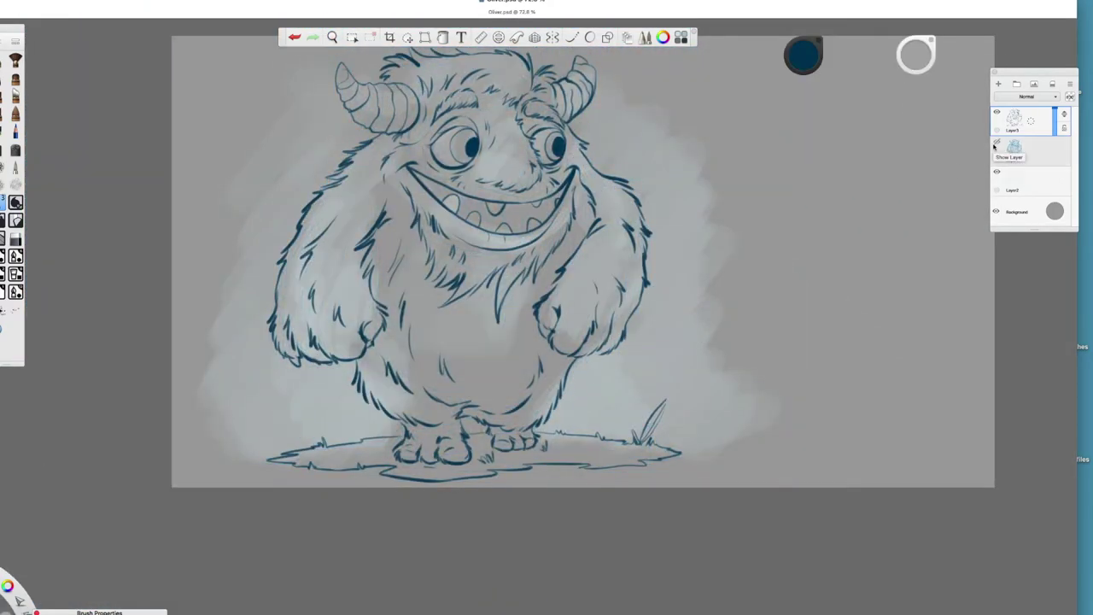
Step: Pan around the eyes, then add a new layer for the base colour with Cmd+L
scroll(518, 382, up, 5)
scroll(529, 363, right, 3)
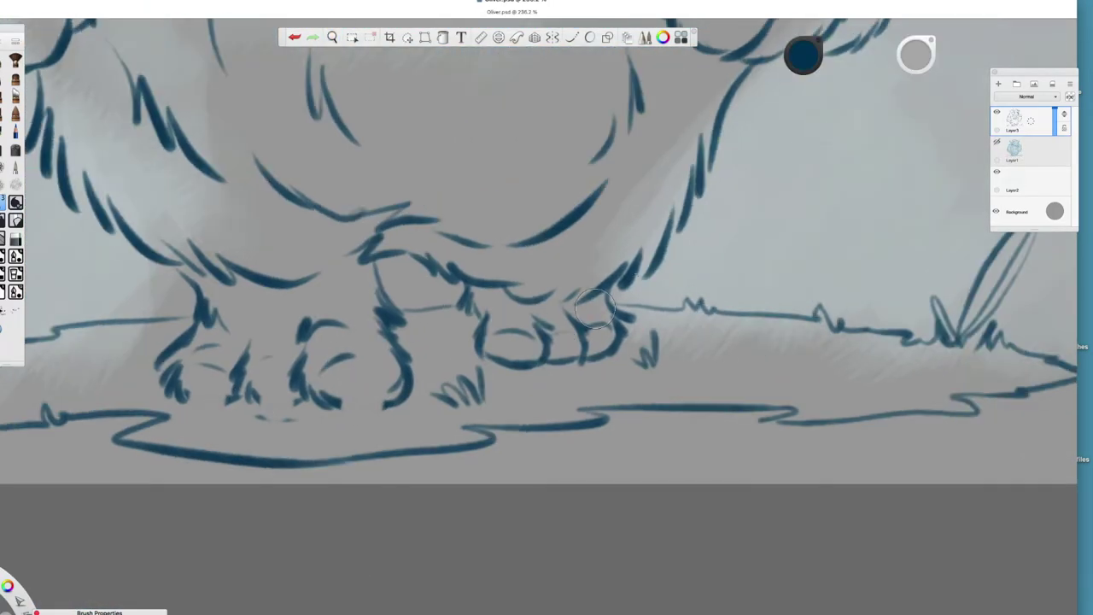
scroll(546, 324, left, 5)
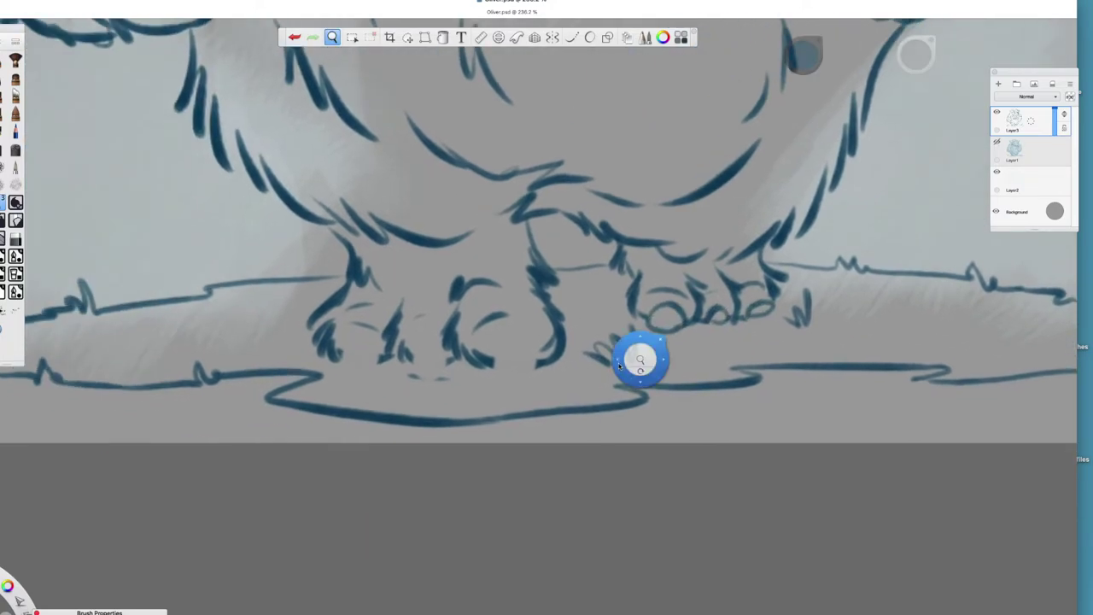
scroll(547, 325, up, 2)
scroll(629, 383, down, 5)
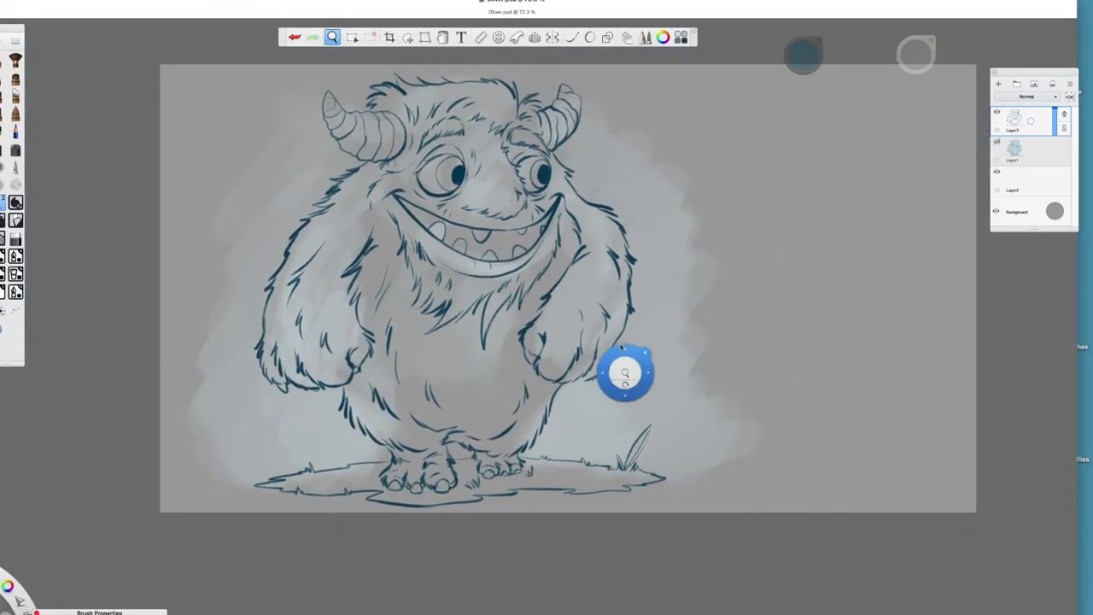
scroll(629, 383, up, 4)
scroll(550, 438, down, 5)
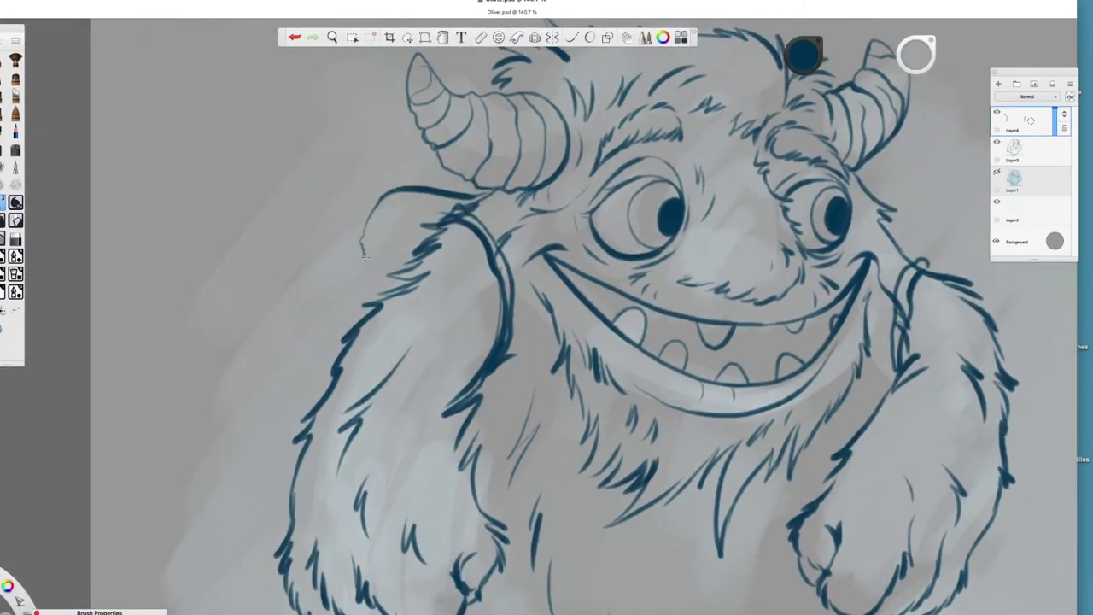
scroll(551, 438, up, 4)
scroll(551, 438, right, 2)
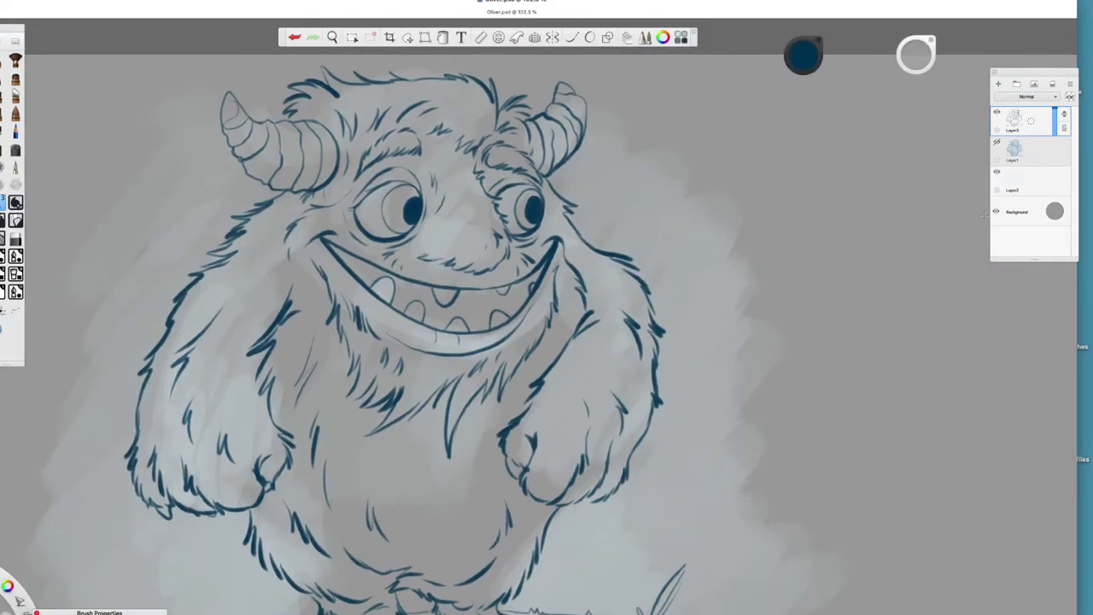
scroll(585, 427, up, 4)
scroll(643, 310, down, 4)
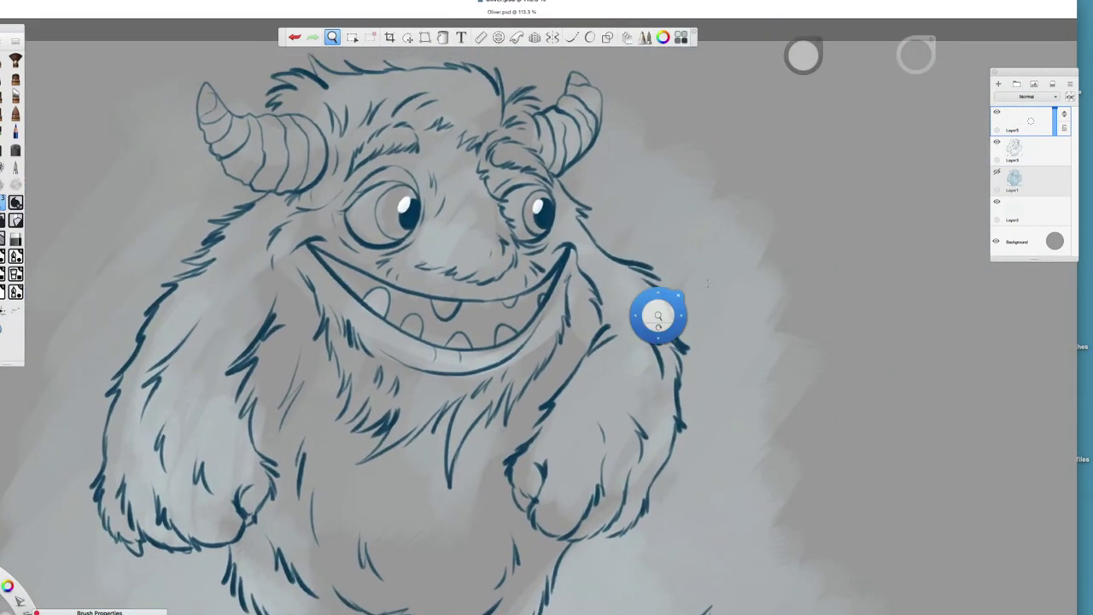
scroll(612, 341, up, 4)
scroll(611, 341, down, 4)
scroll(611, 341, up, 2)
key(super+l)
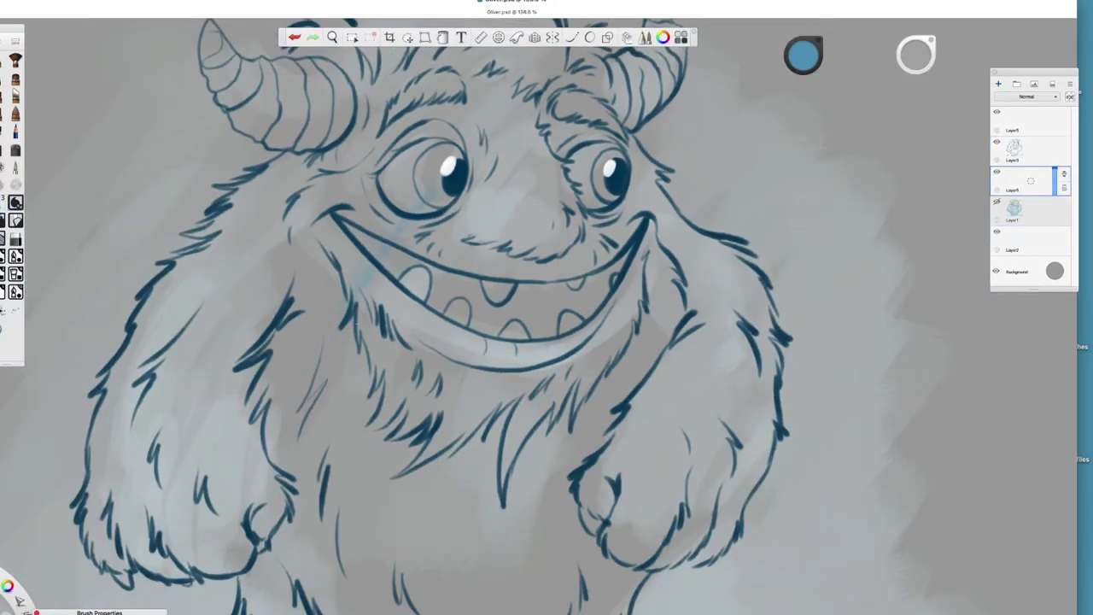
Step: Paint blue over the monster's face, body and top of the head, panning to check the edges
drag(318, 329, 512, 282)
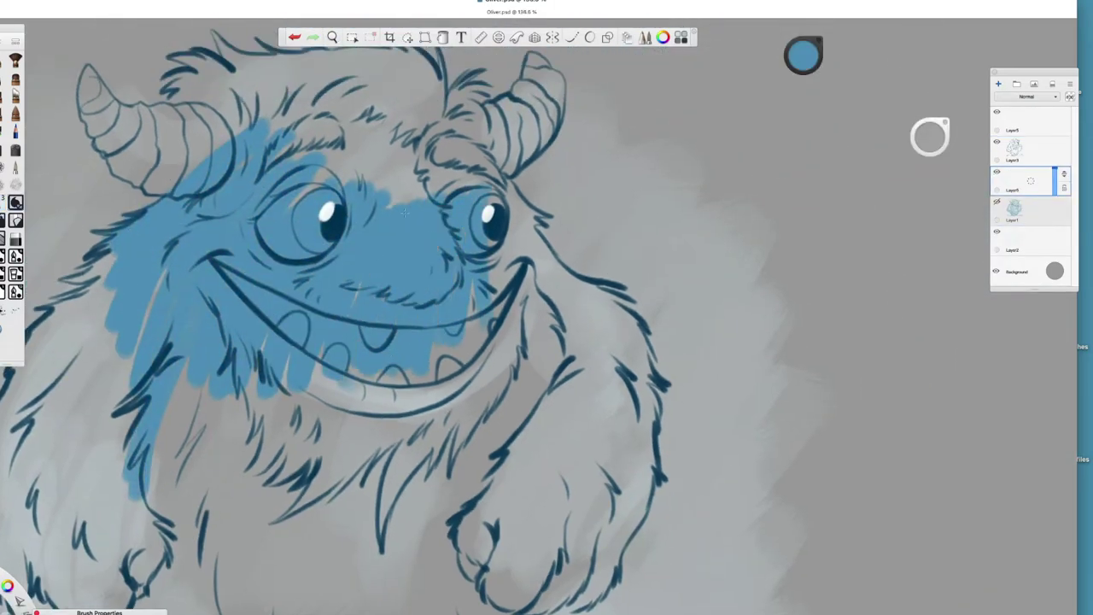
drag(256, 384, 426, 469)
scroll(546, 341, down, 5)
scroll(796, 160, up, 3)
drag(410, 170, 649, 179)
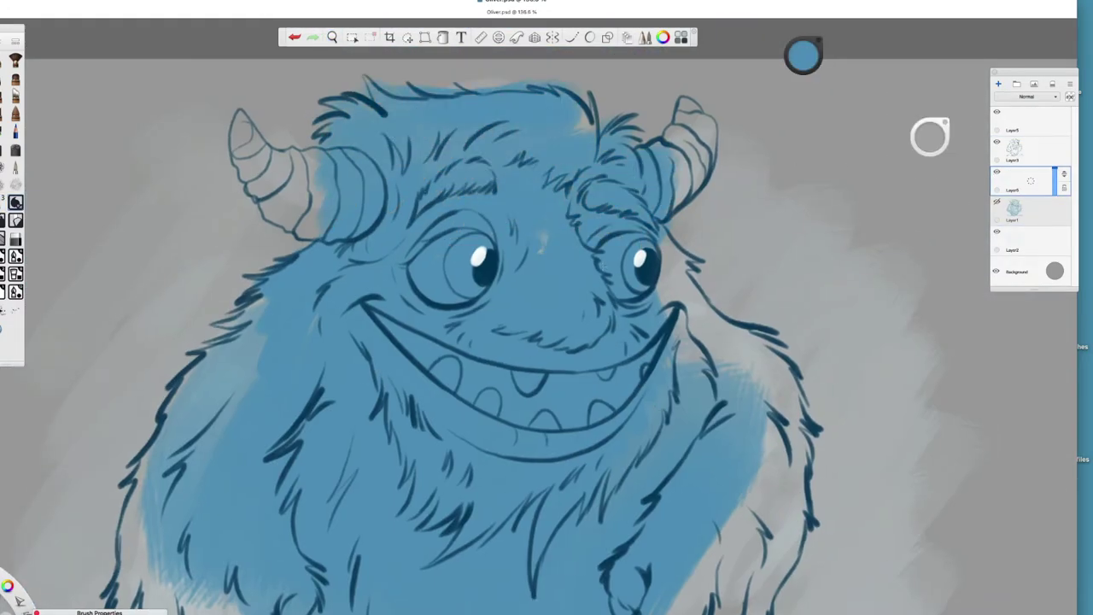
scroll(591, 309, down, 5)
scroll(591, 309, up, 2)
scroll(547, 307, up, 5)
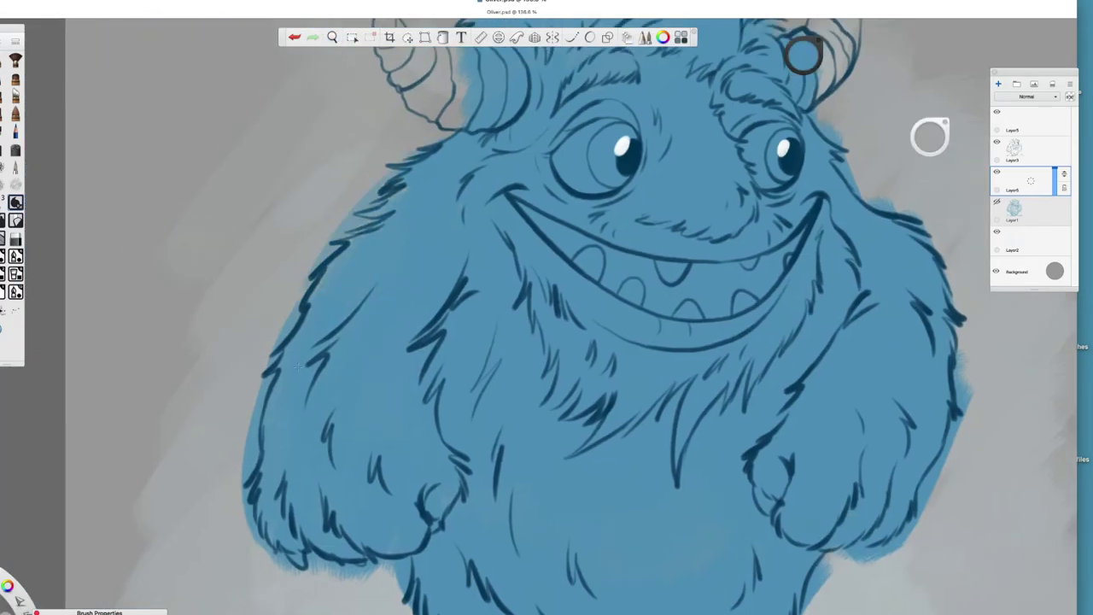
scroll(302, 445, up, 5)
scroll(301, 445, down, 10)
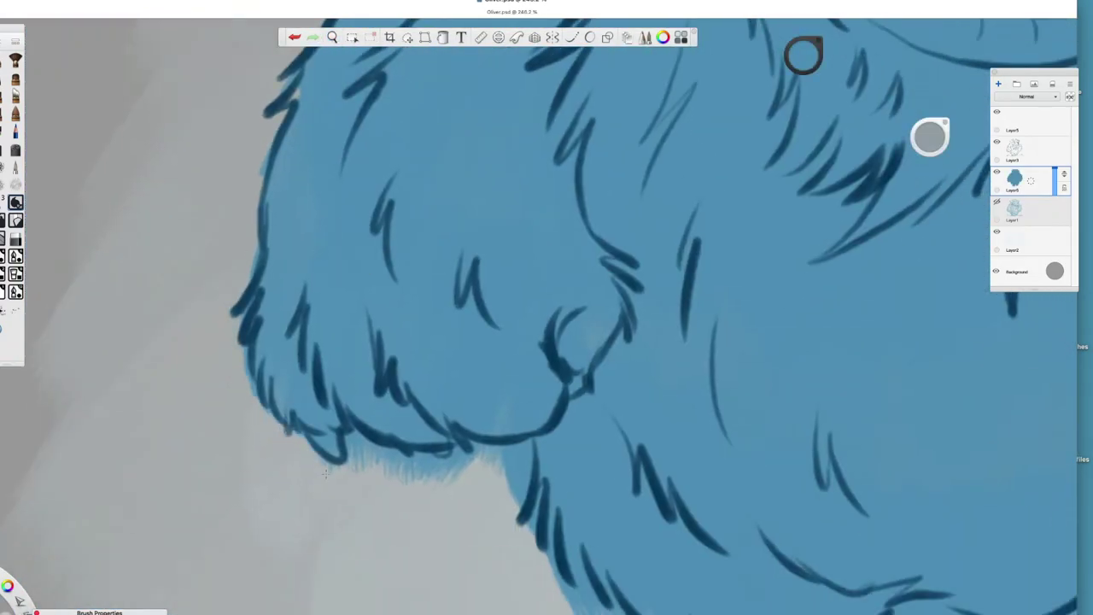
scroll(515, 413, down, 3)
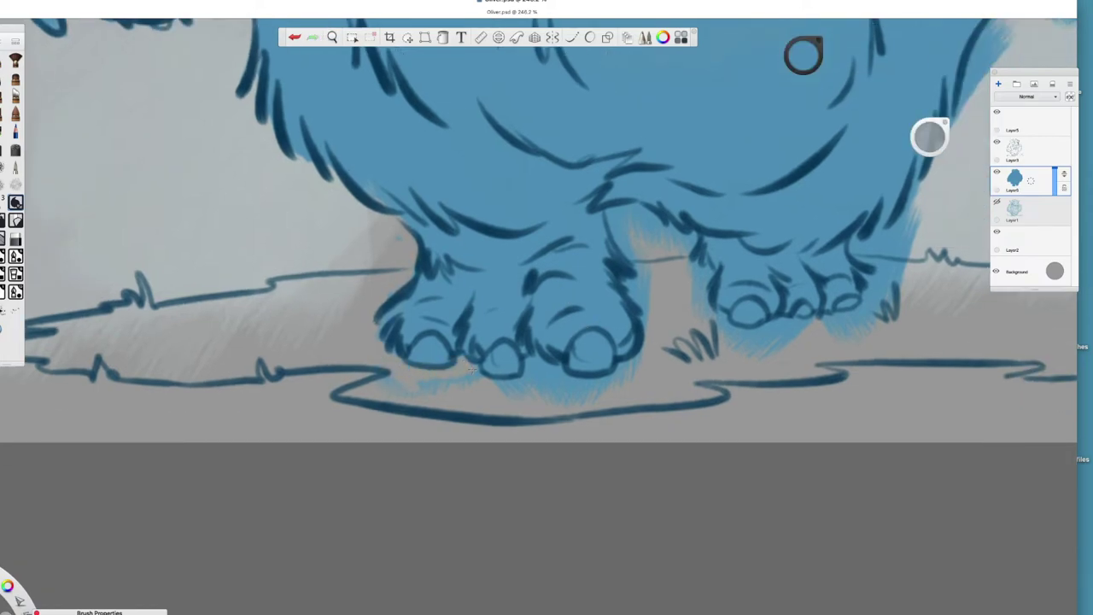
scroll(546, 307, right, 5)
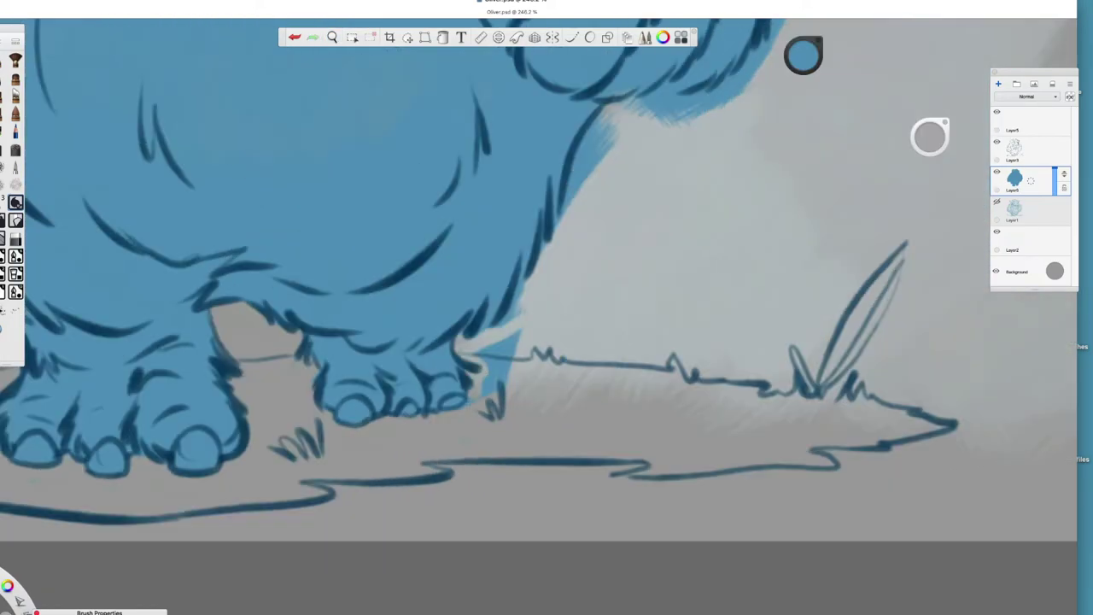
scroll(613, 284, up, 6)
scroll(631, 294, down, 5)
scroll(632, 307, up, 8)
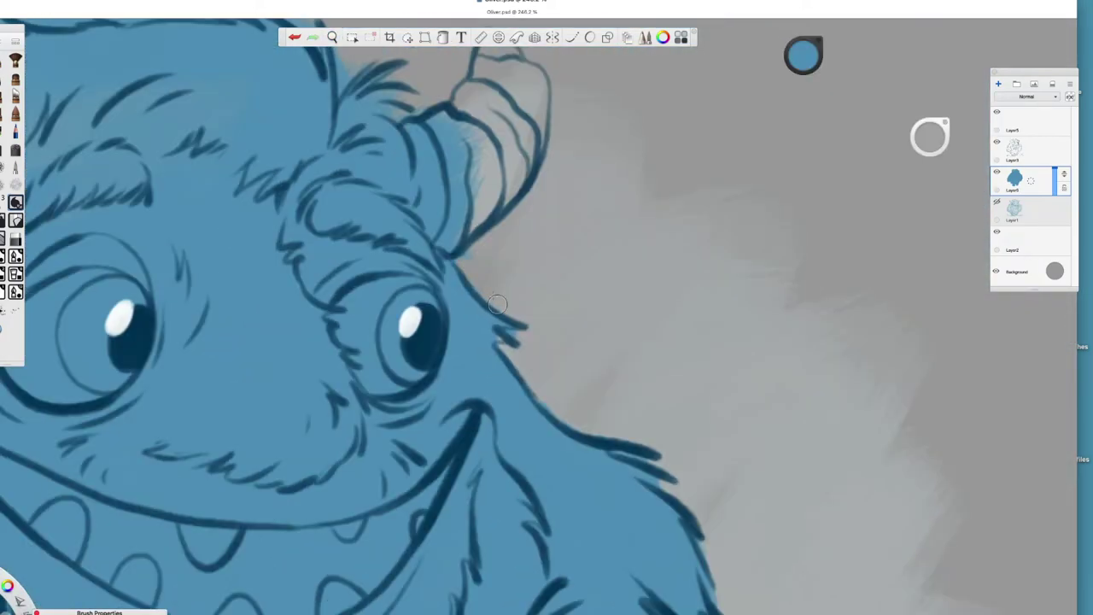
scroll(461, 285, up, 4)
scroll(463, 285, right, 5)
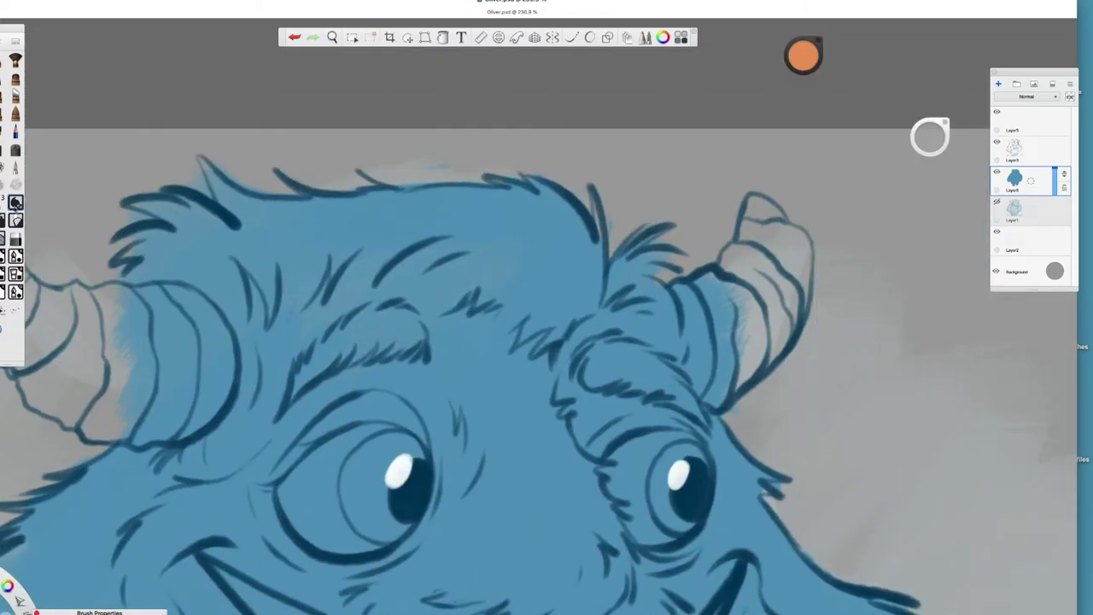
Step: Colour the right horn orange, undoing and restoring the horn fill
scroll(546, 307, left, 5)
key(super+z)
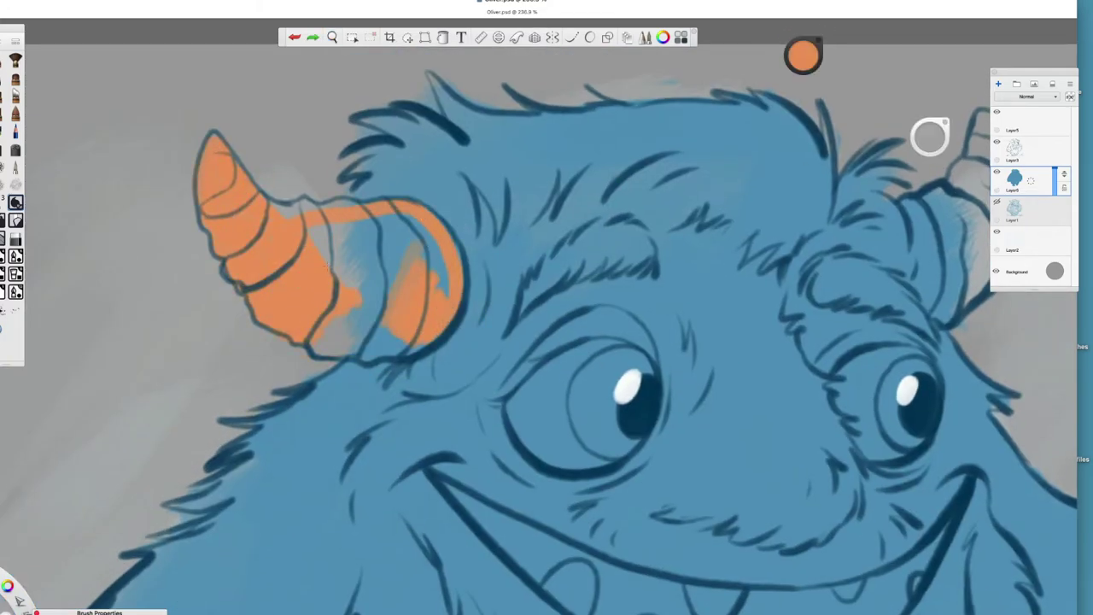
scroll(546, 307, left, 3)
key(super+shift+z)
scroll(547, 307, right, 5)
mouse_move(500, 376)
mouse_down()
mouse_move(525, 307)
mouse_move(589, 256)
mouse_up()
scroll(546, 307, left, 5)
mouse_move(401, 298)
mouse_down()
mouse_move(440, 269)
mouse_move(397, 350)
mouse_move(461, 333)
mouse_up()
Step: Paint the left eye's white and make both irises green
scroll(546, 307, right, 5)
drag(521, 251, 503, 273)
scroll(546, 308, down, 3)
click(802, 55)
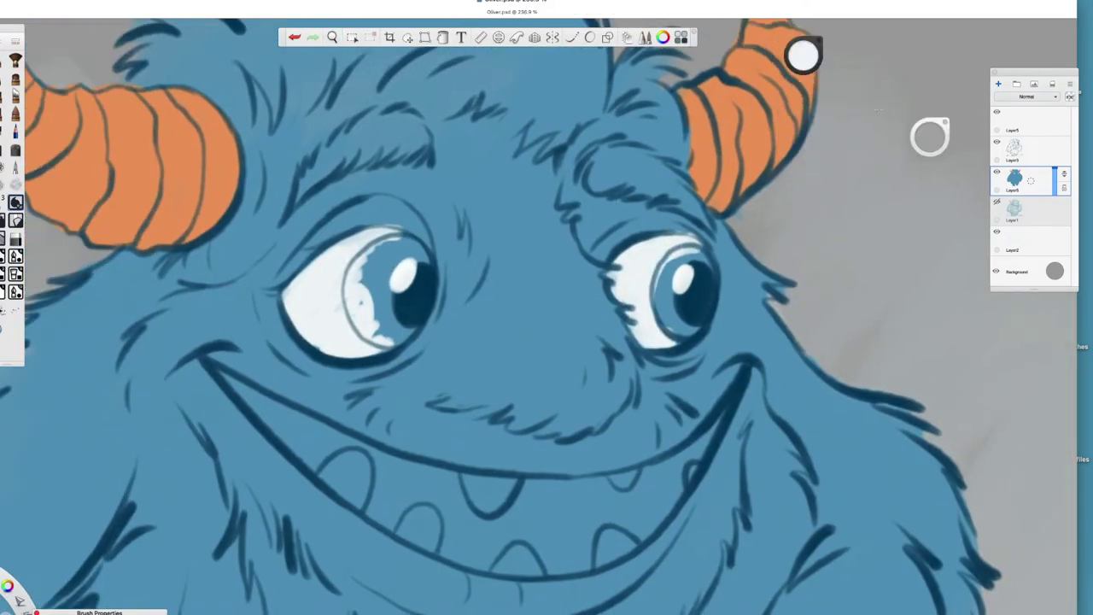
click(794, 51)
drag(410, 249, 354, 299)
scroll(547, 307, right, 5)
drag(514, 244, 557, 232)
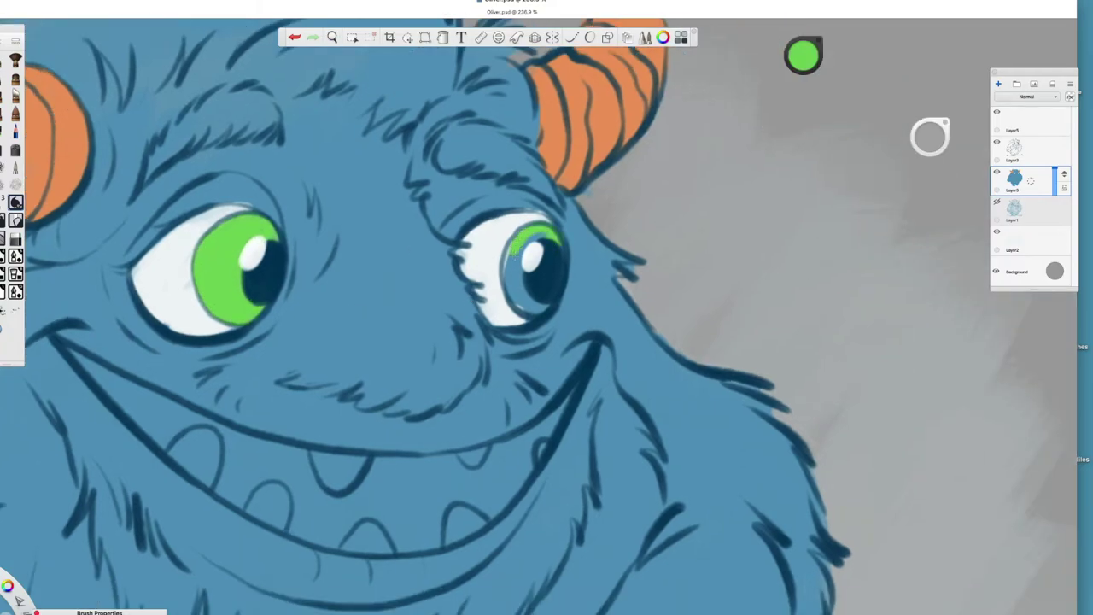
Step: On a new layer, brush green grass along the ground and around the feet
scroll(542, 303, down, 3)
click(803, 56)
click(802, 111)
click(997, 83)
drag(525, 295, 598, 291)
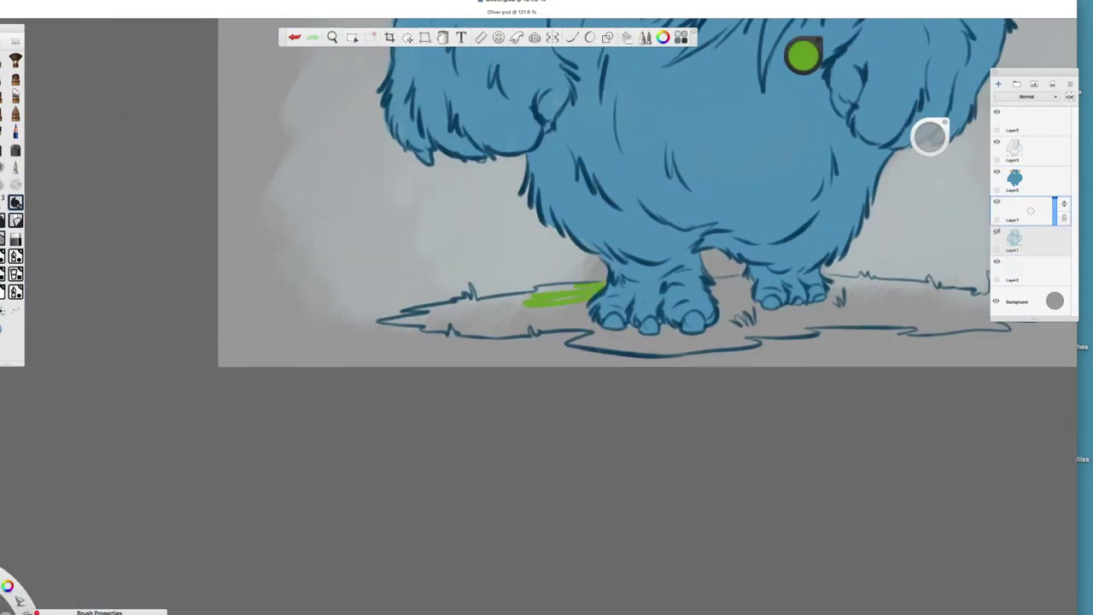
scroll(547, 256, right, 3)
drag(183, 286, 732, 261)
drag(639, 268, 671, 215)
scroll(546, 256, up, 3)
scroll(588, 280, down, 2)
drag(478, 295, 768, 282)
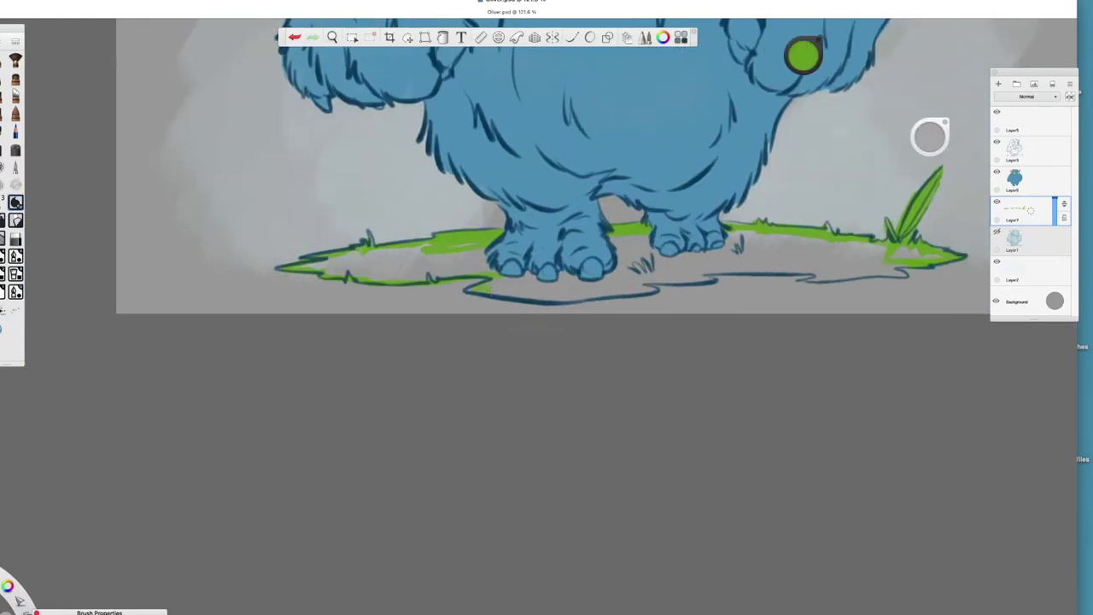
drag(529, 291, 734, 273)
scroll(546, 256, up, 2)
drag(564, 286, 500, 293)
Step: Pick dark grey for the mouth and return to the monster's colour layer
scroll(500, 293, down, 2)
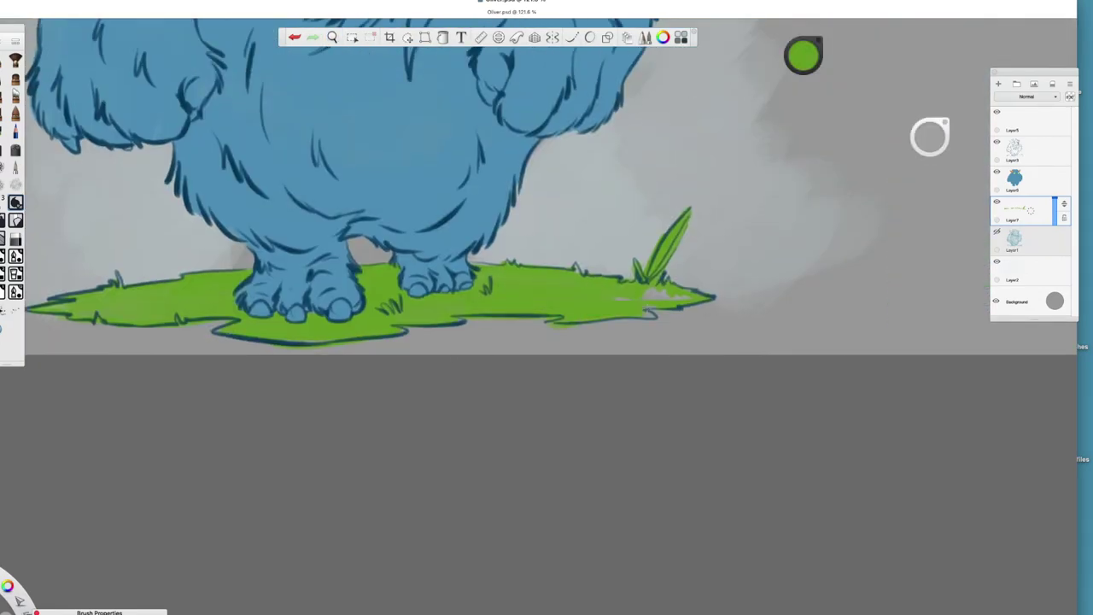
scroll(500, 293, down, 2)
click(803, 55)
click(803, 151)
click(1014, 176)
scroll(547, 256, up, 4)
Step: Undo the stray grey stroke and darken the smile line and mouth interior
key(ctrl+z)
drag(616, 240, 245, 174)
drag(356, 241, 412, 202)
drag(649, 205, 529, 235)
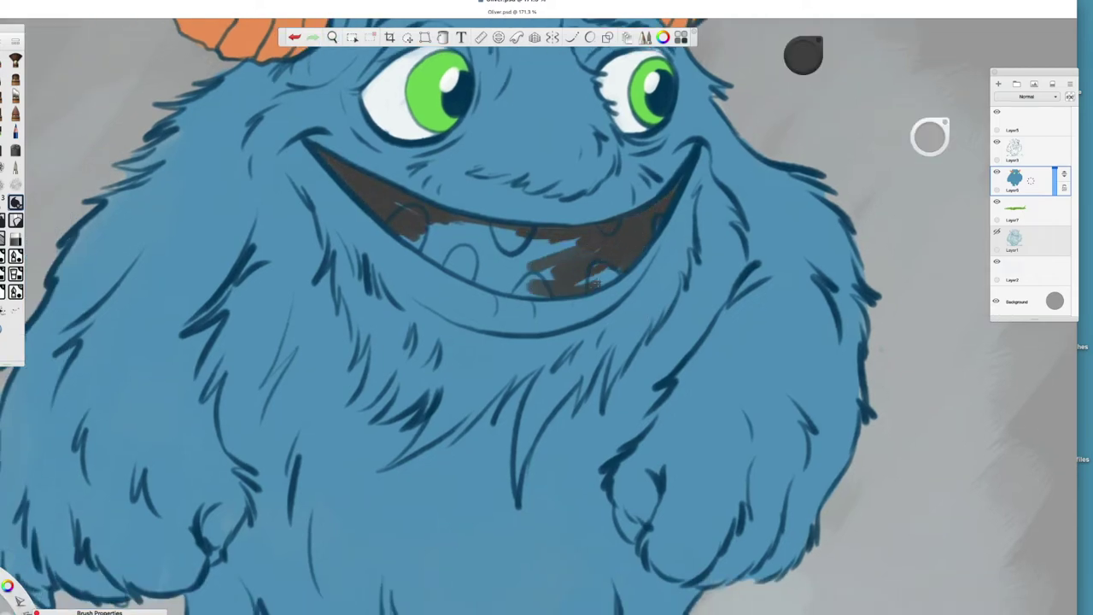
drag(560, 291, 489, 223)
Step: Fill the inside of the monster's mouth with dark red
scroll(613, 282, up, 3)
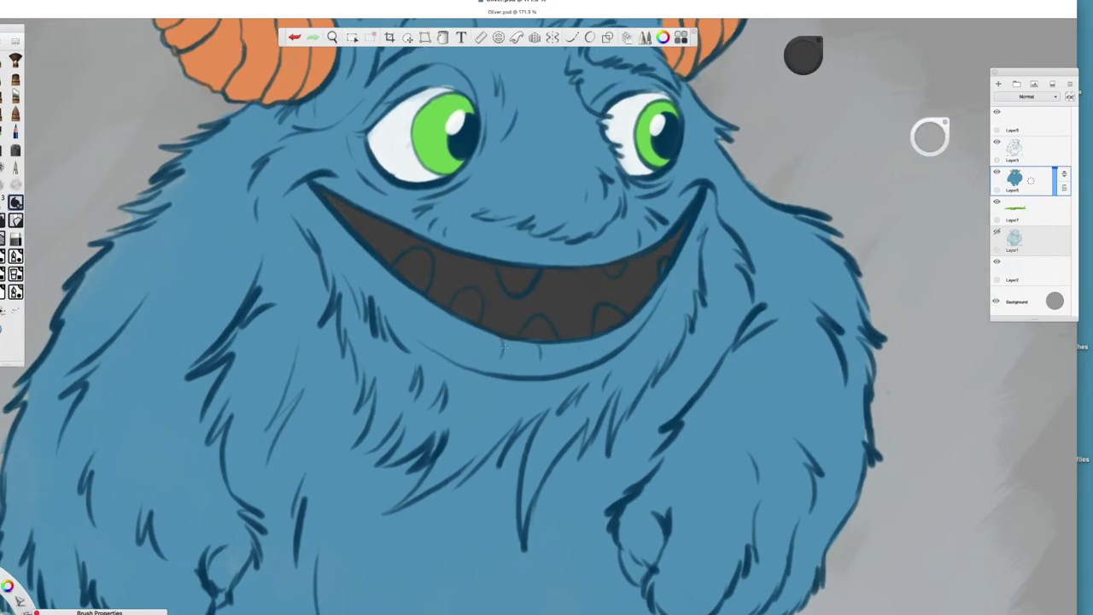
click(802, 56)
click(805, 110)
drag(546, 312, 632, 345)
drag(375, 263, 478, 333)
scroll(478, 333, down, 2)
drag(521, 290, 649, 299)
scroll(546, 256, up, 2)
alt+click(629, 145)
Step: Paint four pale pink teeth inside the red mouth
scroll(629, 145, up, 3)
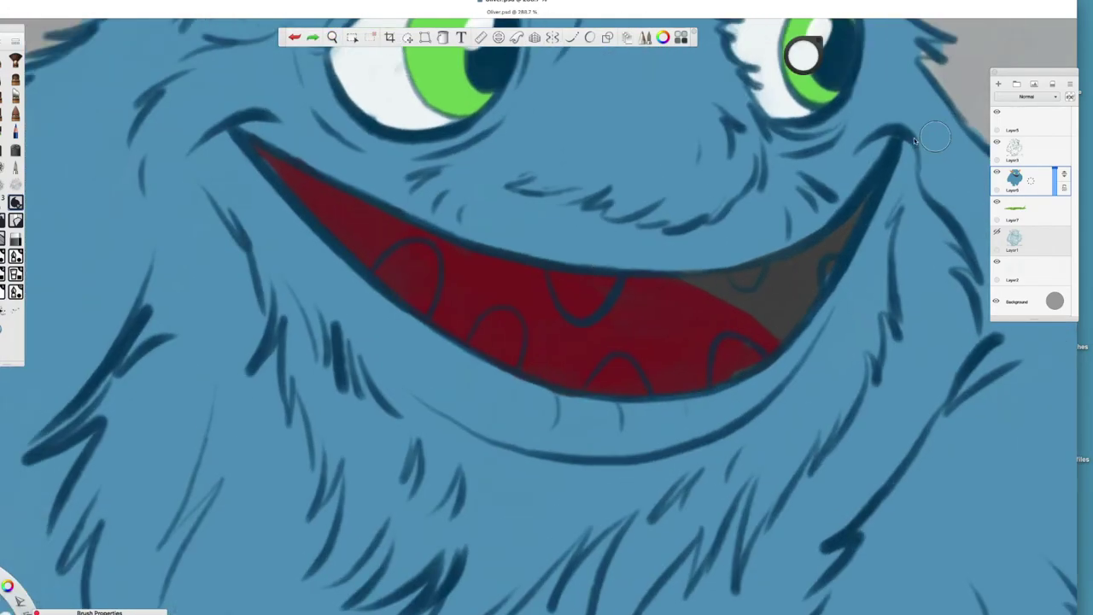
drag(401, 256, 418, 286)
scroll(410, 273, right, 2)
drag(533, 269, 550, 294)
mouse_move(453, 307)
mouse_down()
mouse_move(465, 337)
mouse_move(549, 312)
mouse_up()
scroll(512, 307, right, 3)
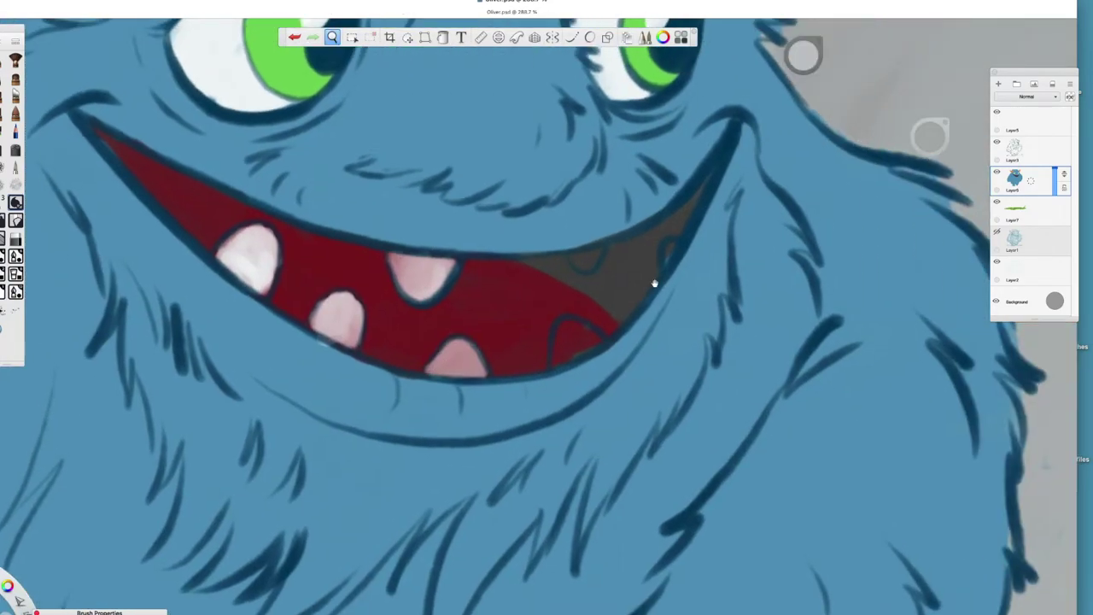
scroll(549, 312, right, 3)
drag(495, 380, 507, 406)
scroll(427, 456, down, 5)
click(1031, 180)
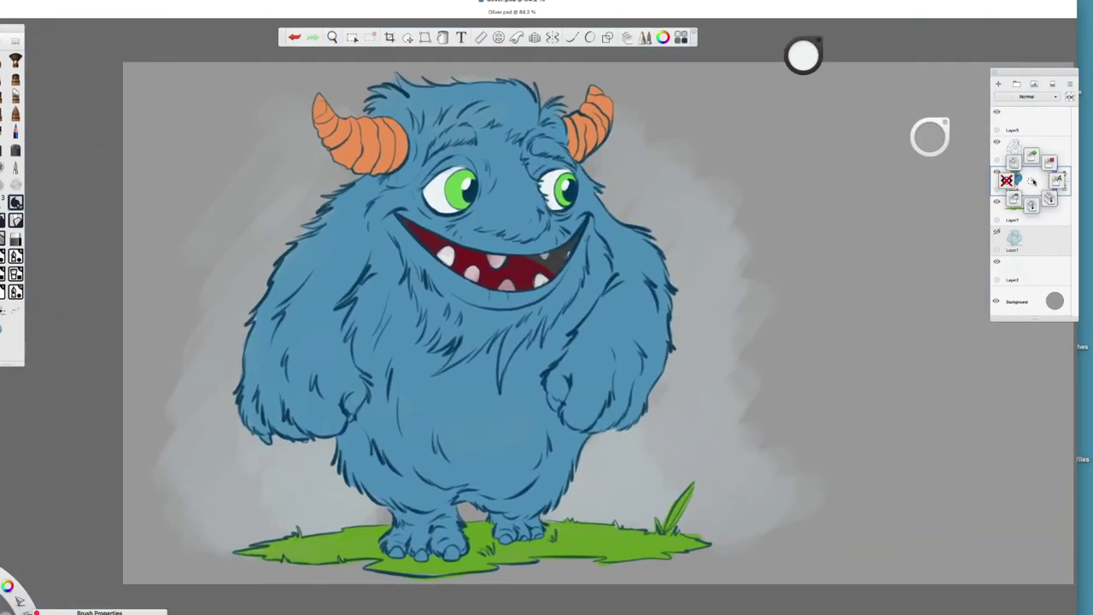
Step: Move the layers panel aside and sample the fur's blue colour
drag(1031, 203, 982, 178)
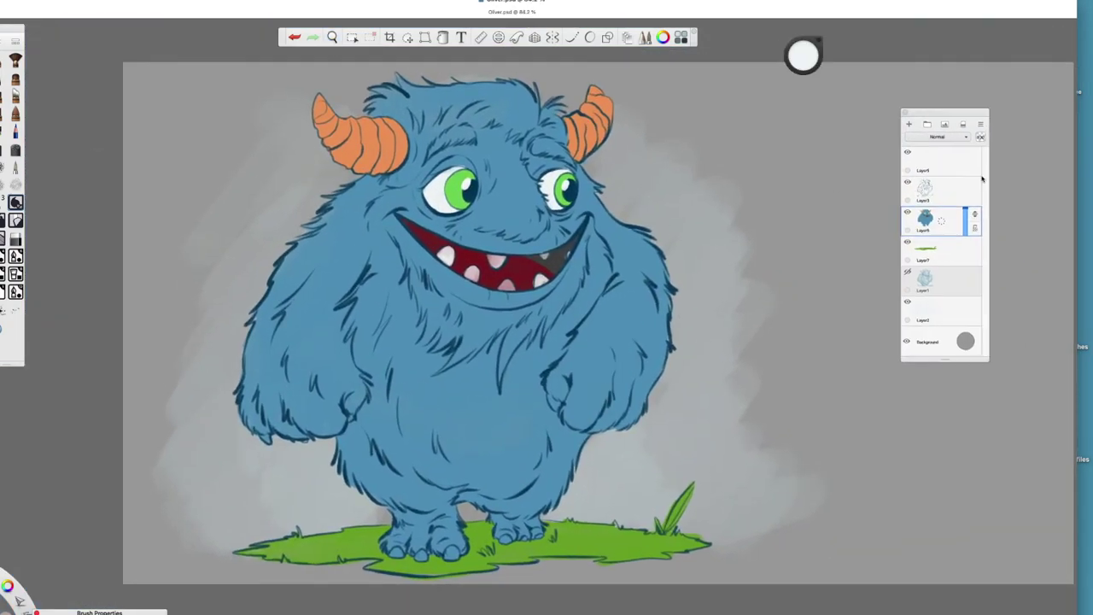
alt+click(636, 261)
scroll(636, 260, up, 2)
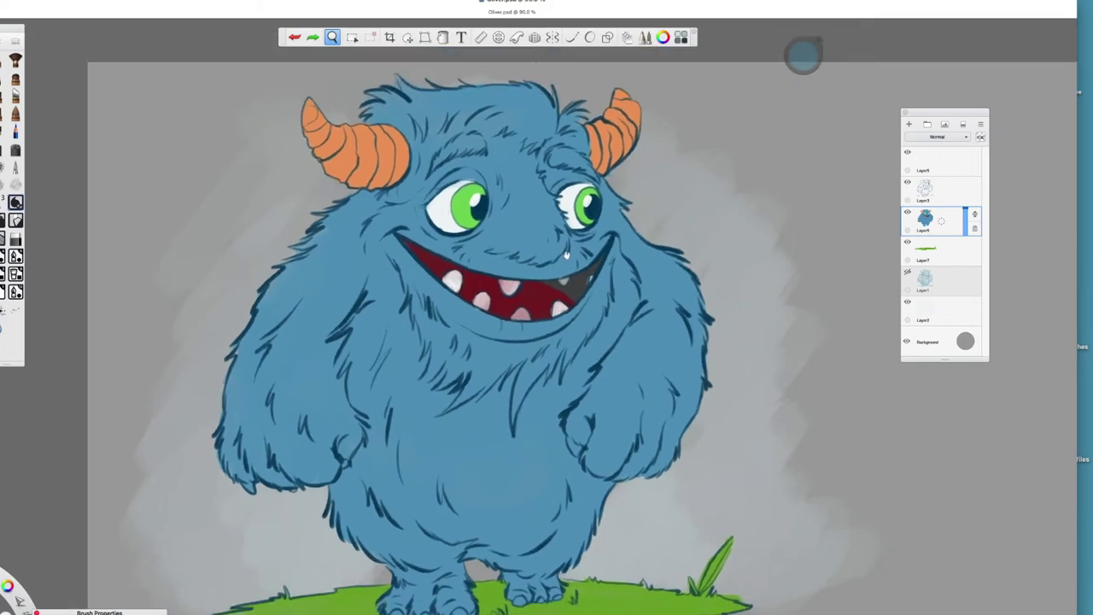
scroll(992, 71, down, 1)
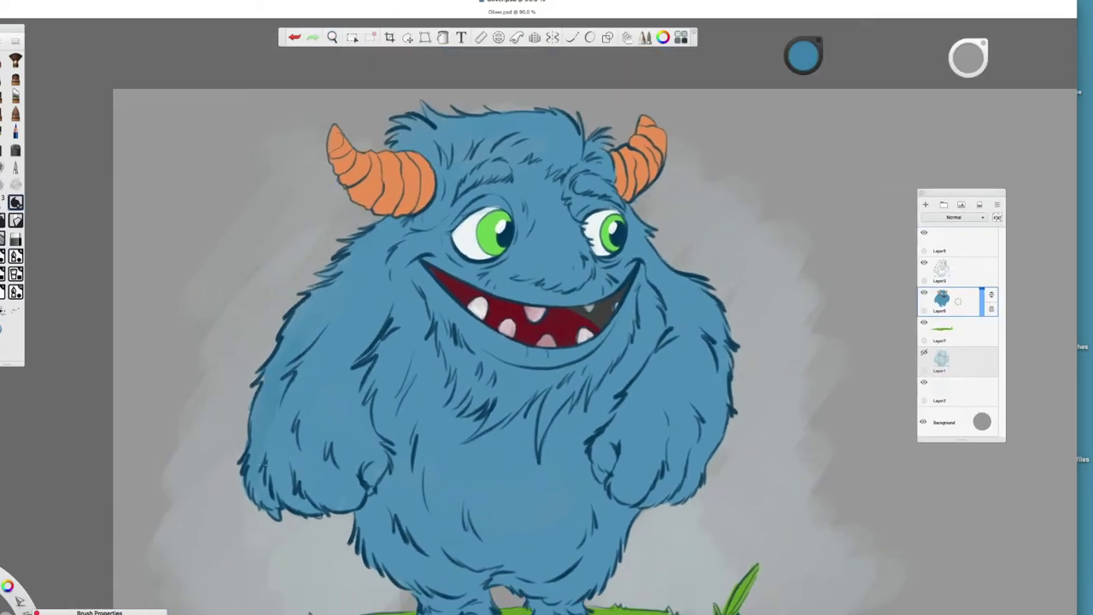
drag(706, 230, 633, 303)
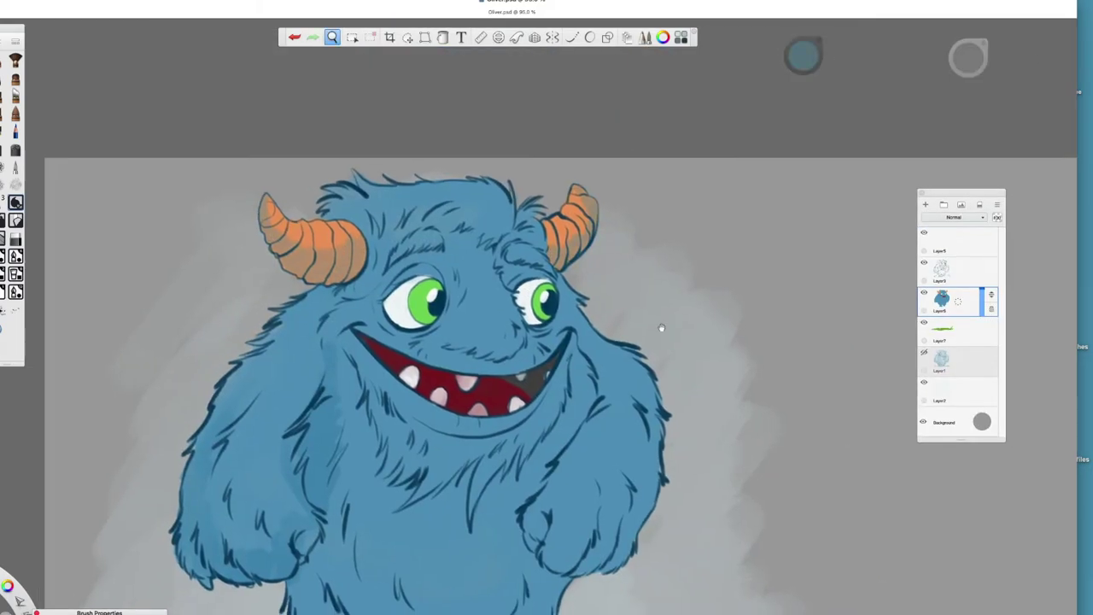
Step: Shade the fur darker blue, fade the horn tips, paint pale claws, and add a Multiply layer
scroll(632, 303, down, 5)
scroll(504, 395, down, 3)
scroll(504, 395, up, 5)
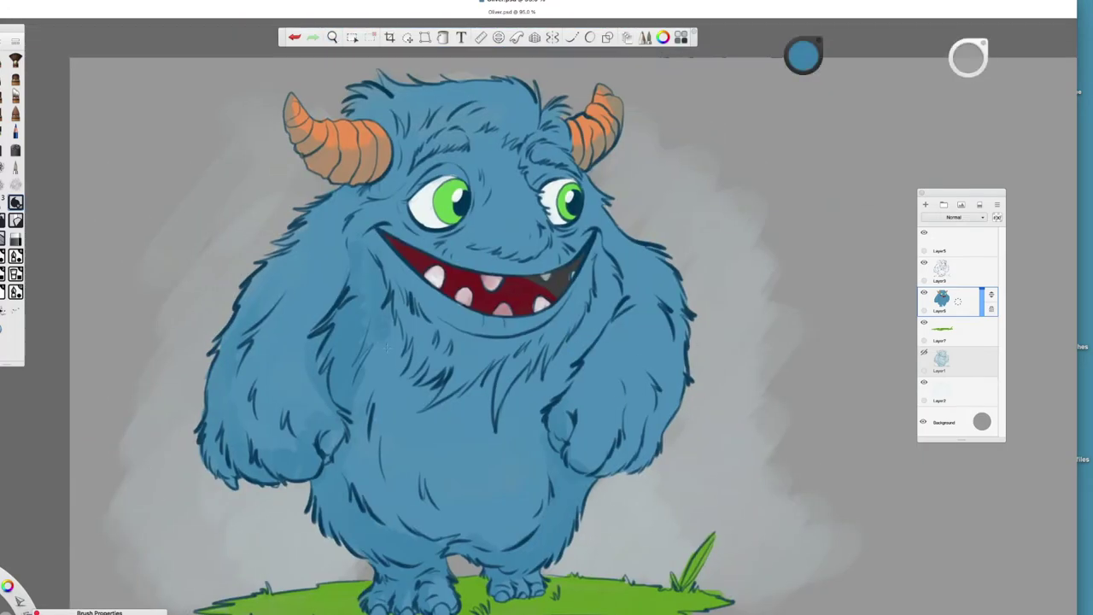
scroll(572, 321, up, 5)
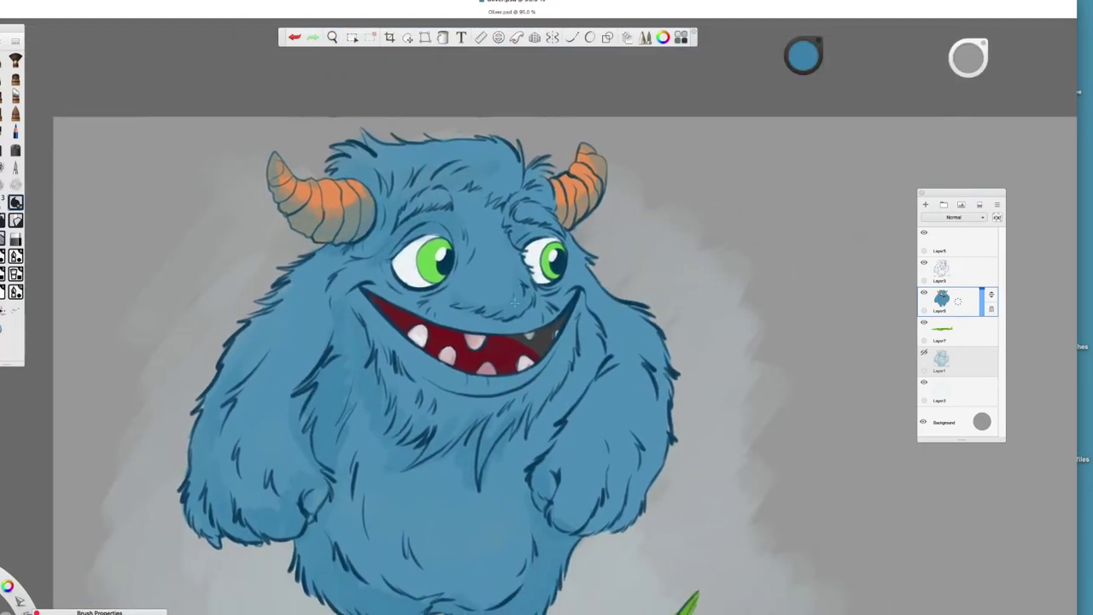
scroll(572, 321, down, 3)
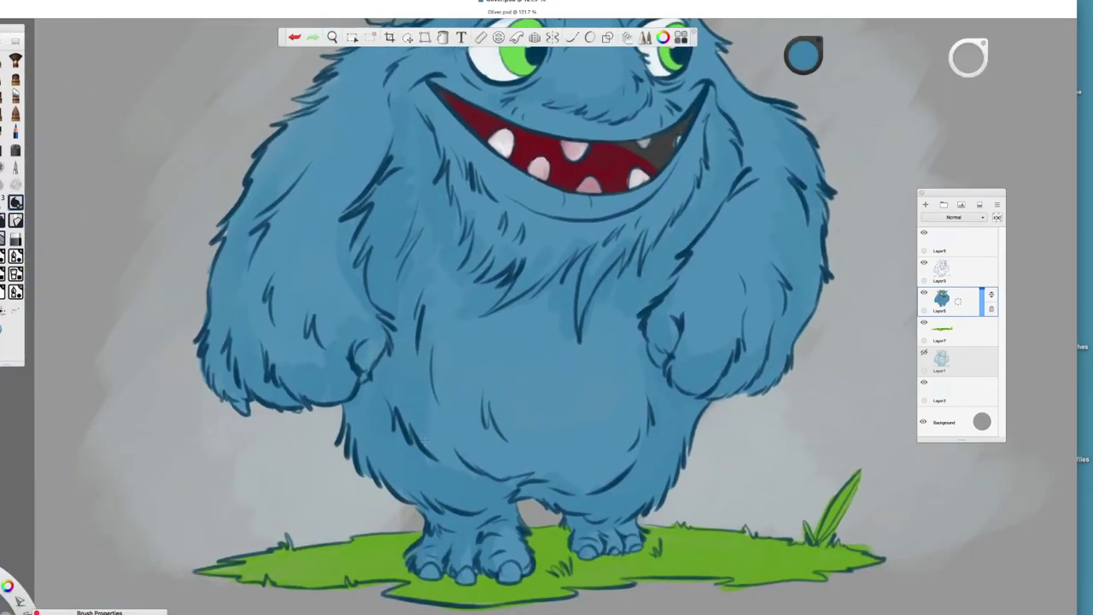
scroll(572, 321, up, 5)
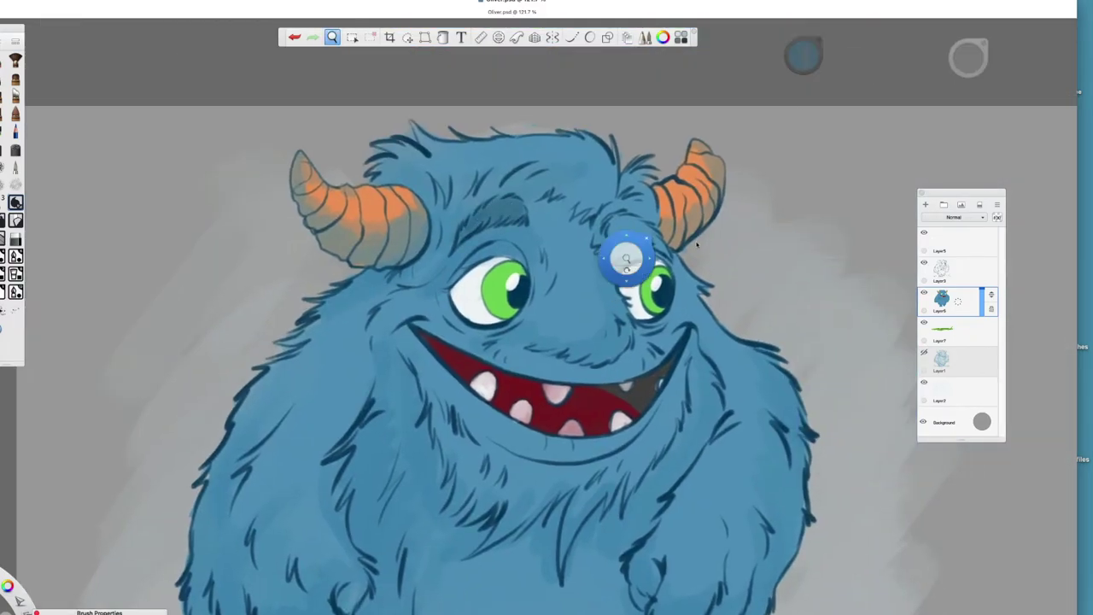
scroll(697, 245, down, 5)
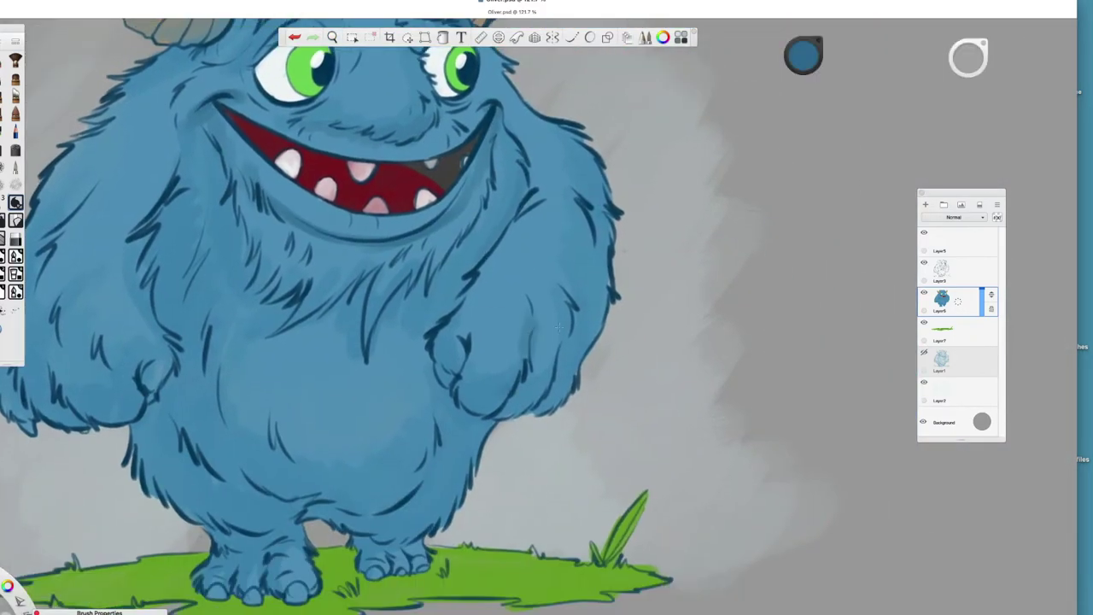
scroll(559, 327, down, 5)
scroll(634, 122, up, 5)
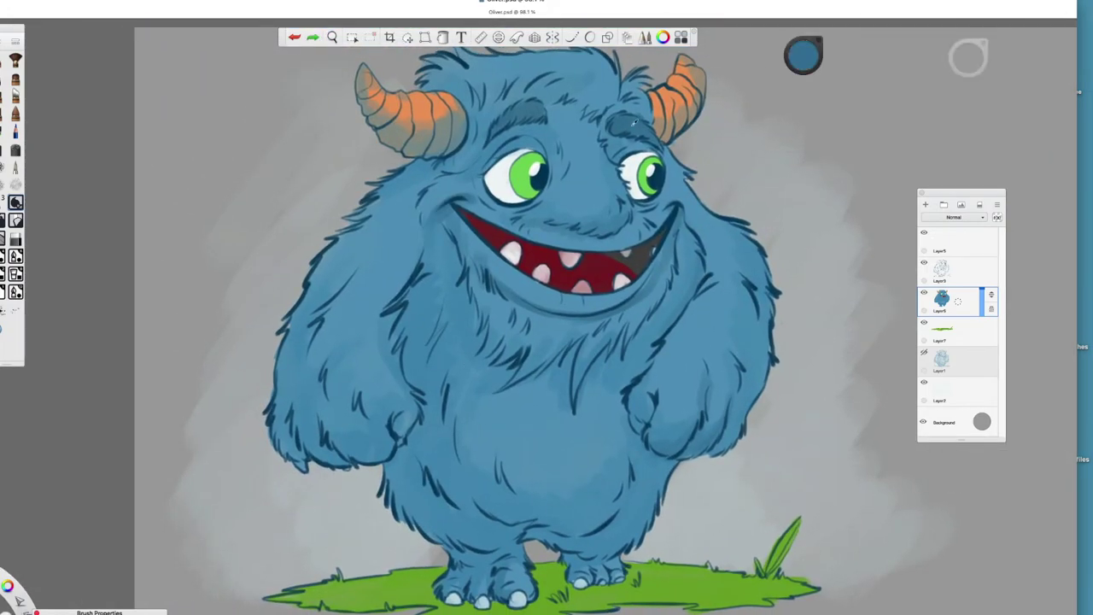
scroll(634, 122, down, 3)
scroll(621, 301, down, 3)
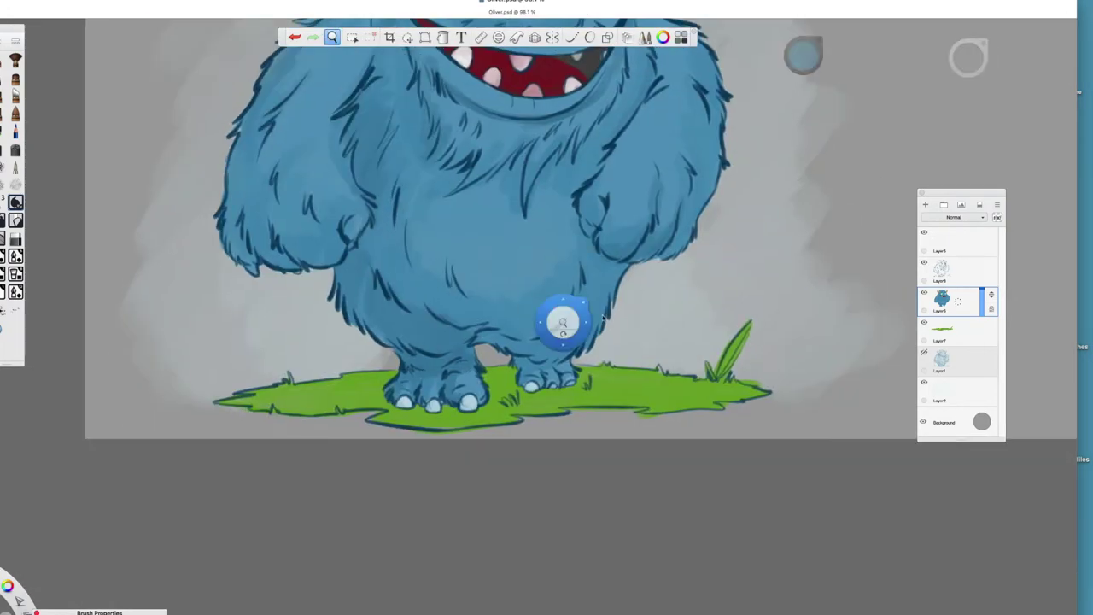
scroll(512, 358, up, 4)
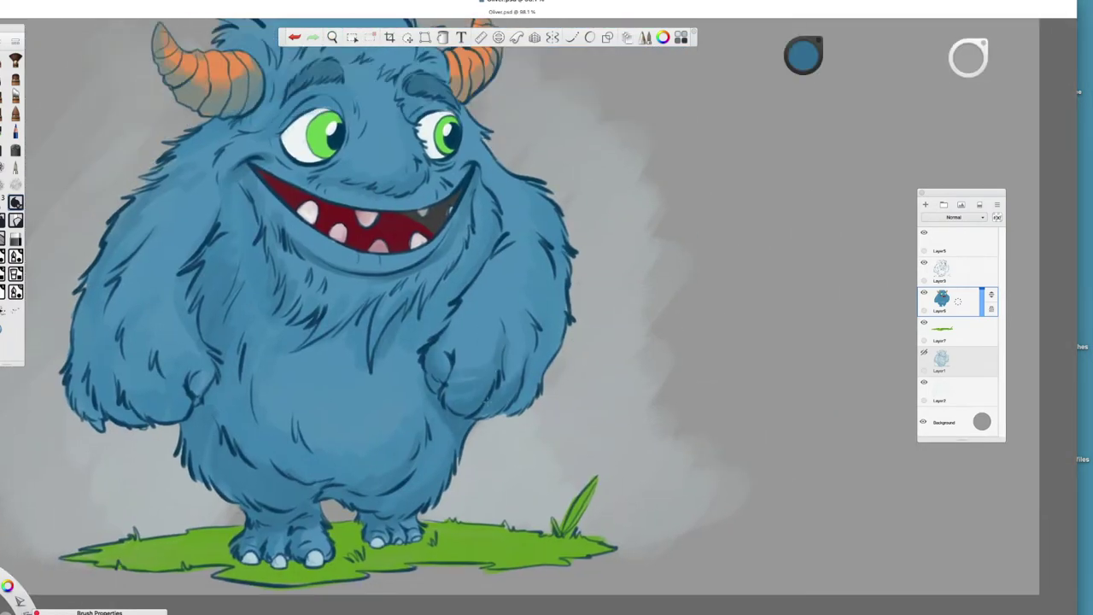
scroll(516, 375, down, 2)
scroll(492, 256, up, 6)
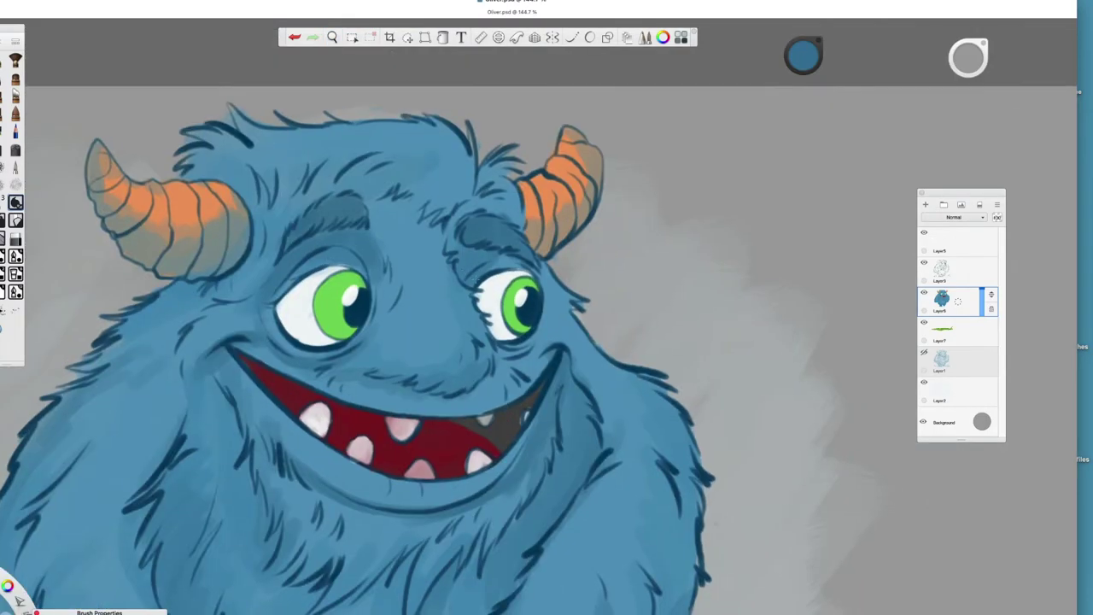
scroll(493, 256, down, 5)
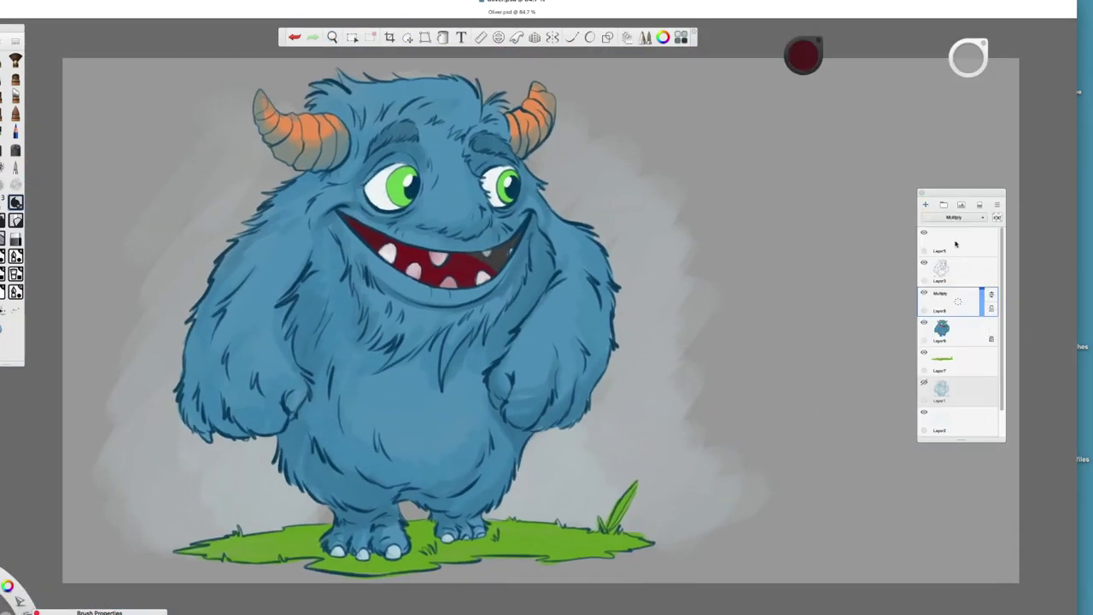
click(803, 55)
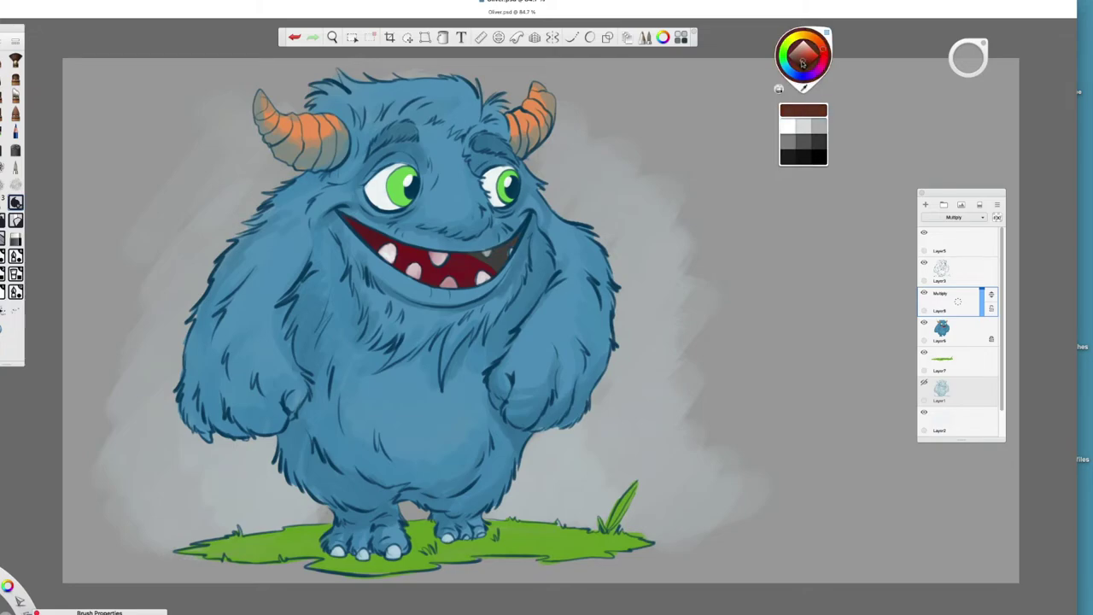
Step: Brush dark brown shadows around the eyes, beard, arms and legs on the Multiply layer
click(802, 62)
scroll(546, 307, up, 3)
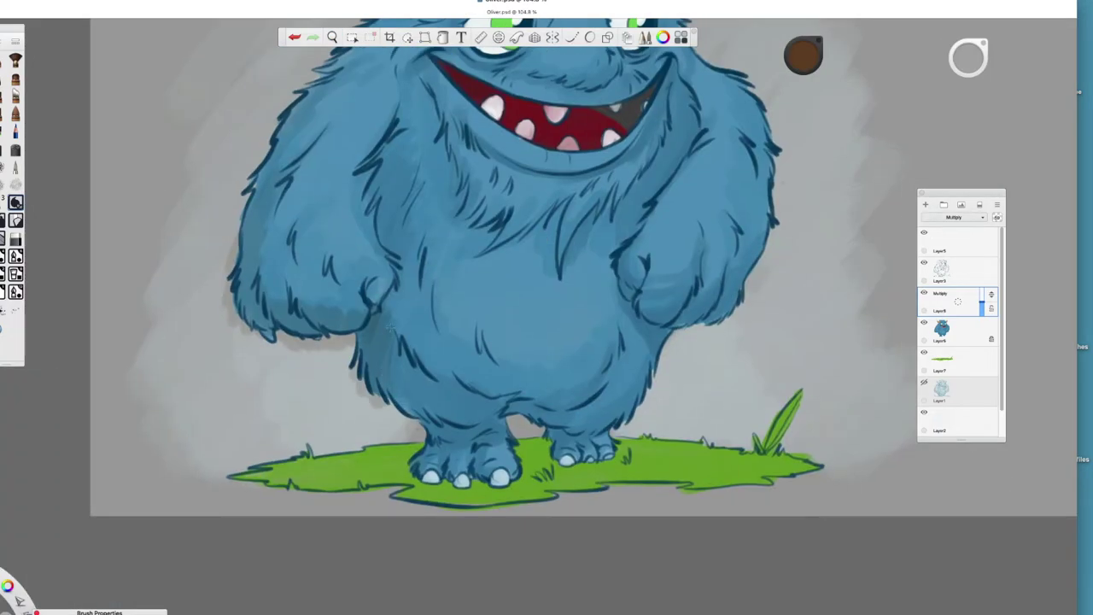
scroll(546, 281, down, 3)
scroll(547, 282, up, 5)
scroll(572, 195, up, 3)
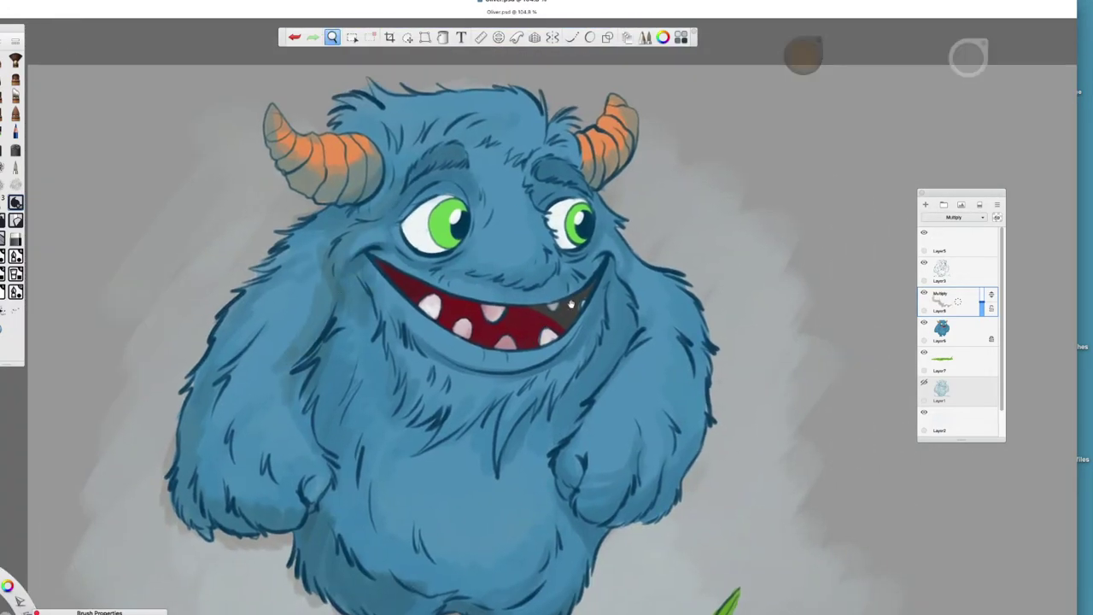
scroll(571, 303, down, 4)
scroll(493, 231, up, 5)
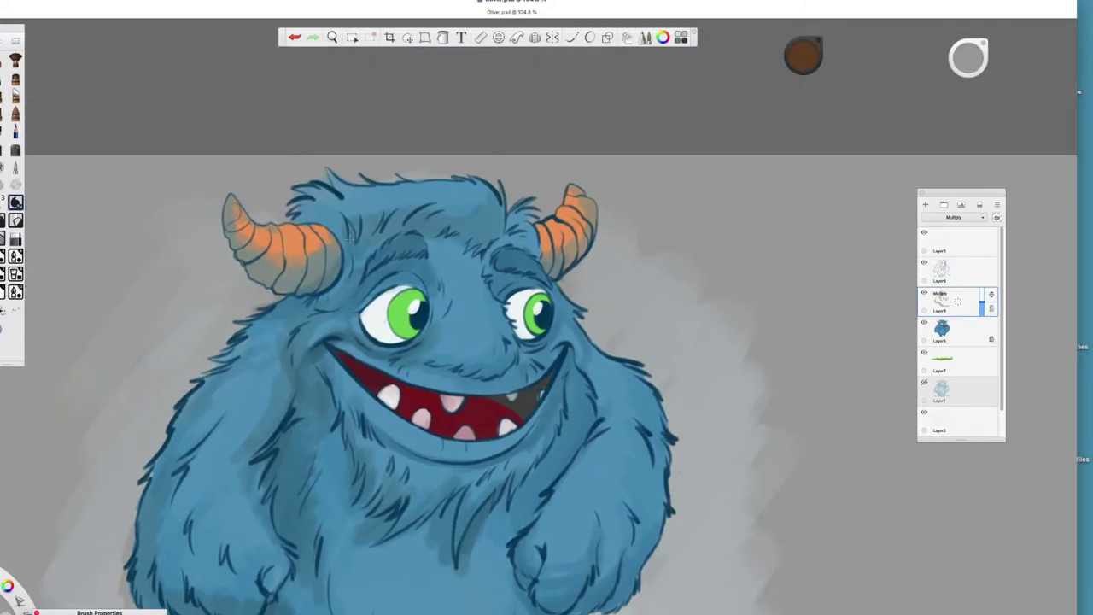
scroll(350, 238, down, 3)
scroll(422, 262, up, 3)
scroll(526, 296, down, 3)
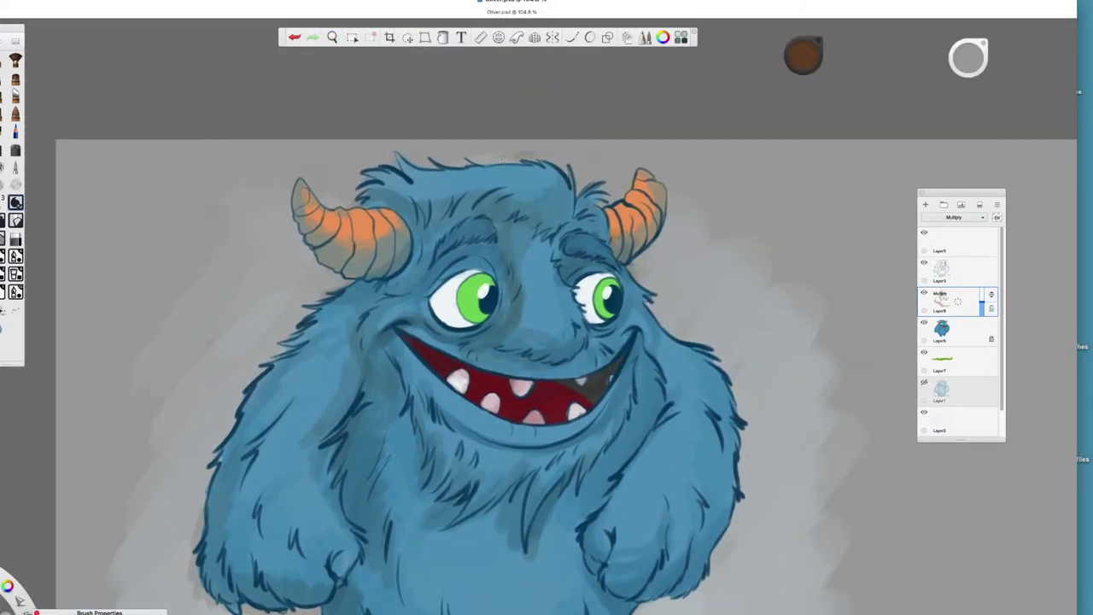
scroll(512, 342, down, 4)
scroll(501, 383, up, 3)
Step: Switch back to Layer6, the fur colour layer, and pick dark purple, then green
click(942, 331)
scroll(609, 268, down, 3)
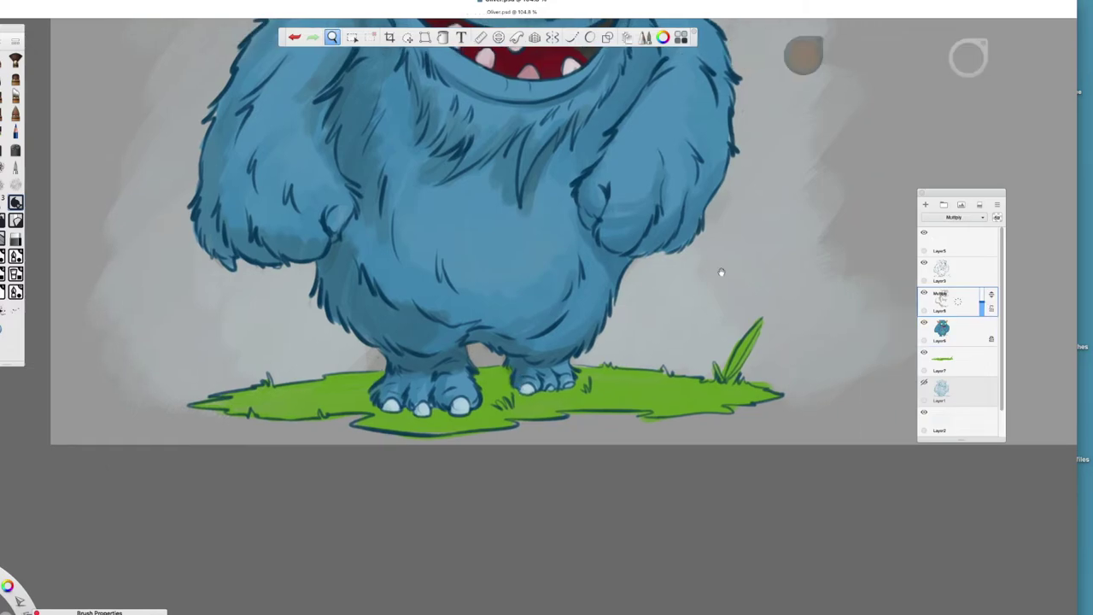
scroll(686, 222, up, 4)
scroll(467, 422, left, 4)
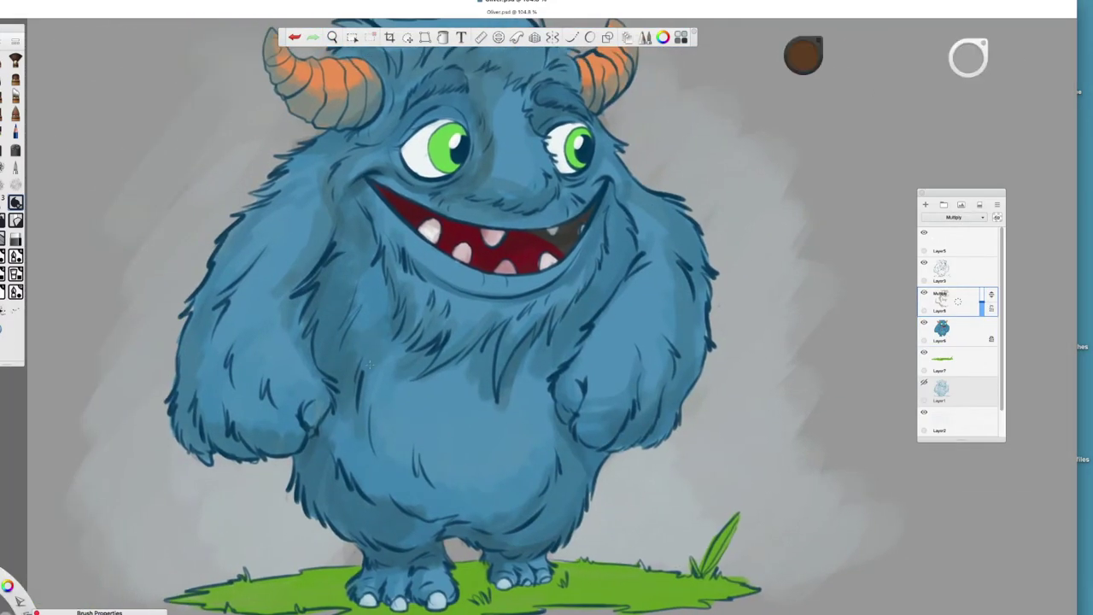
scroll(429, 505, up, 4)
alt+click(612, 253)
scroll(579, 247, up, 2)
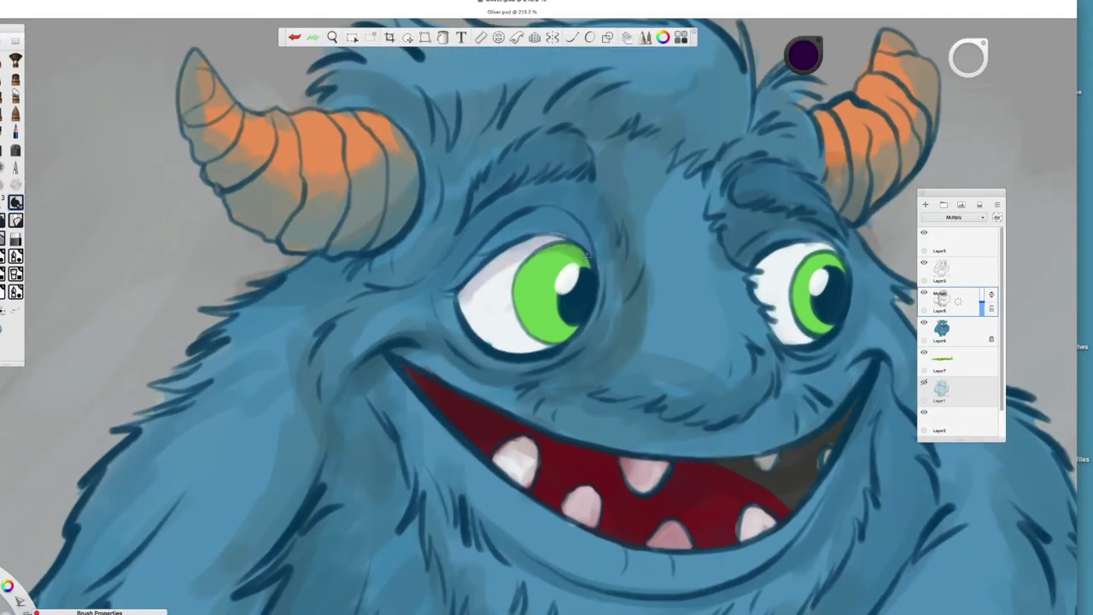
scroll(472, 363, down, 2)
scroll(467, 279, up, 2)
alt+click(467, 279)
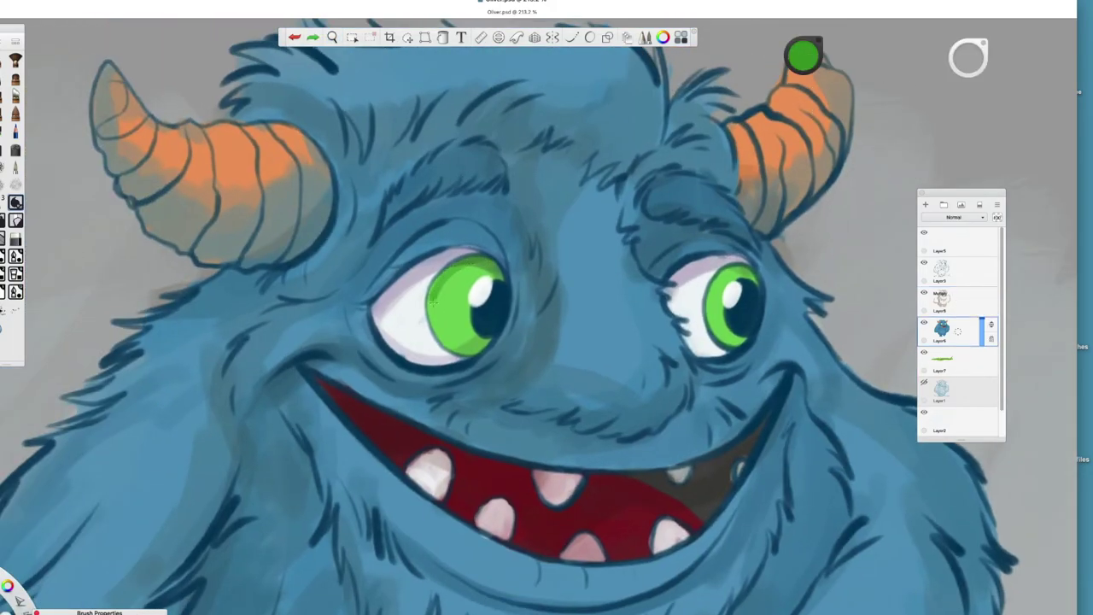
Step: Add a Glow-mode layer above the Multiply shading and pick light green for it
scroll(445, 333, down, 4)
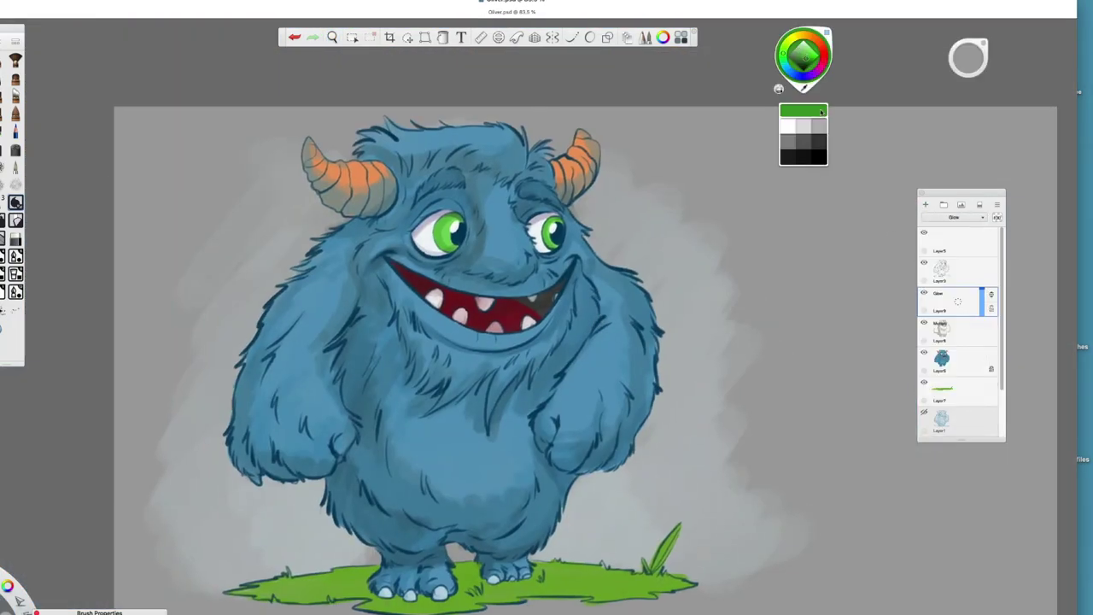
scroll(661, 262, up, 1)
click(802, 55)
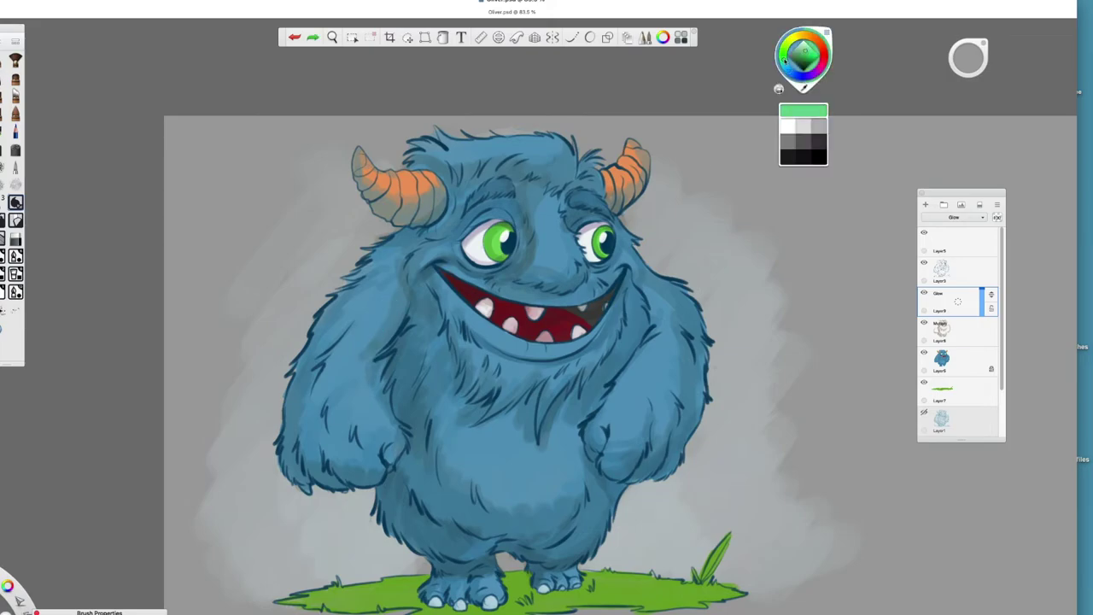
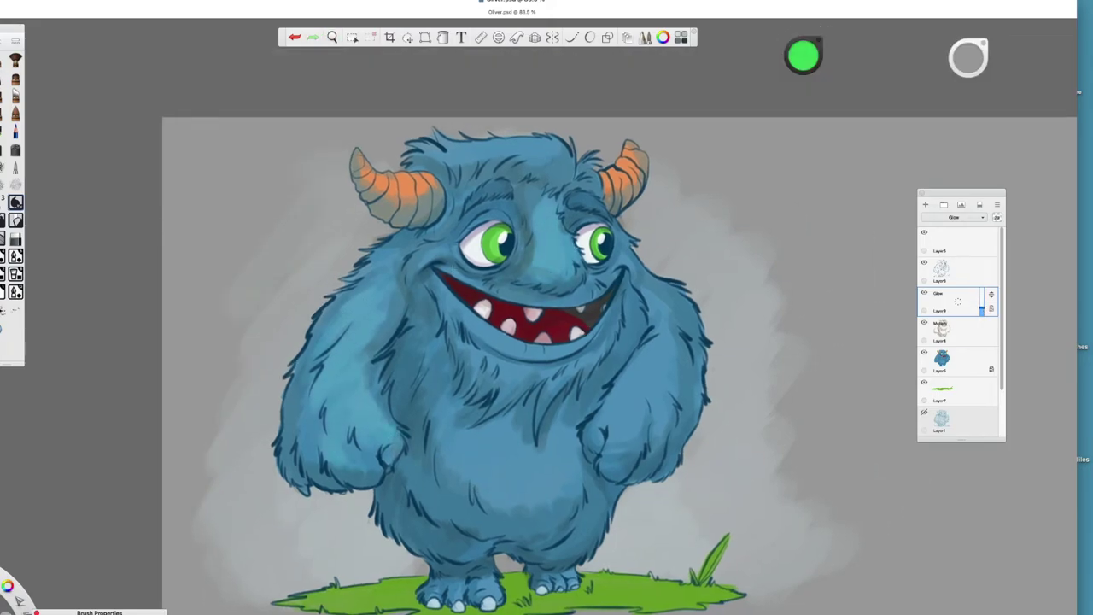
Step: Add a shading layer and paint dark purple shadow onto the grass under the monster's feet
scroll(604, 310, up, 3)
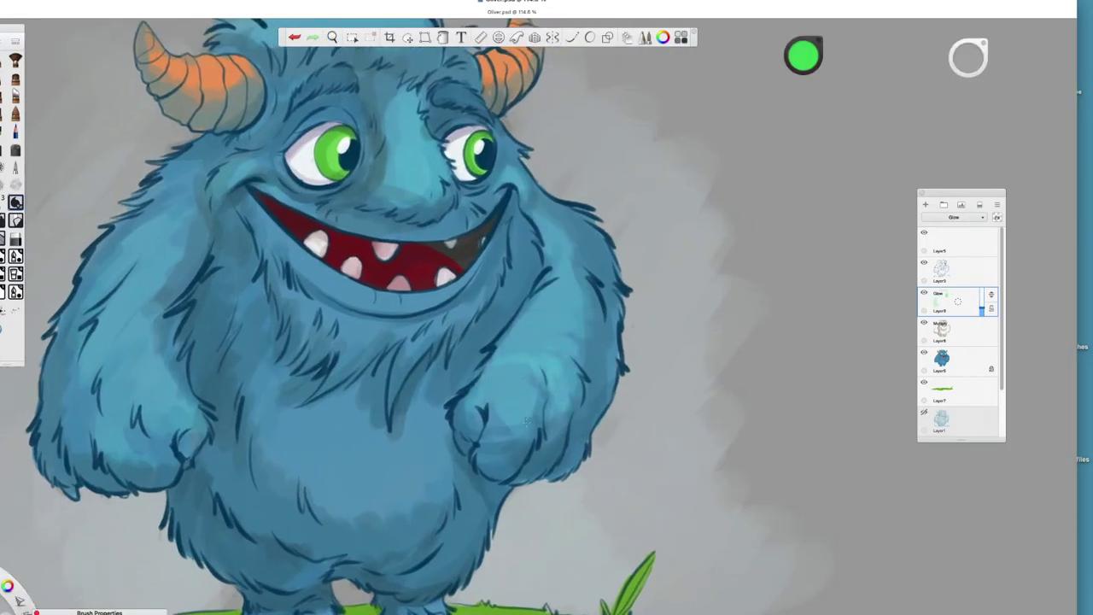
scroll(526, 420, down, 2)
scroll(1036, 64, down, 3)
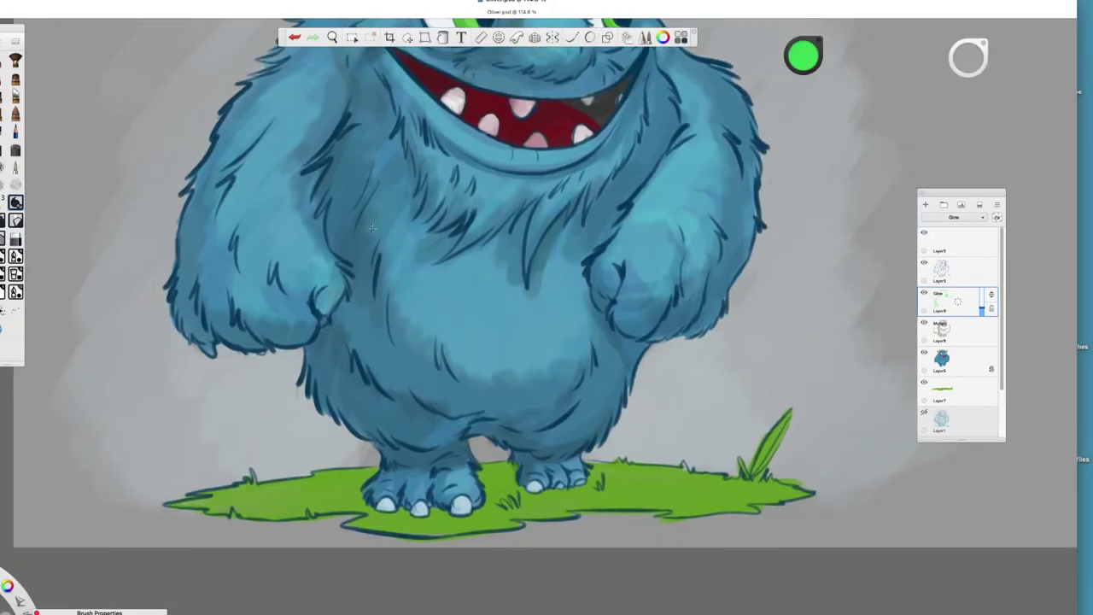
scroll(1035, 64, up, 5)
scroll(1035, 64, up, 3)
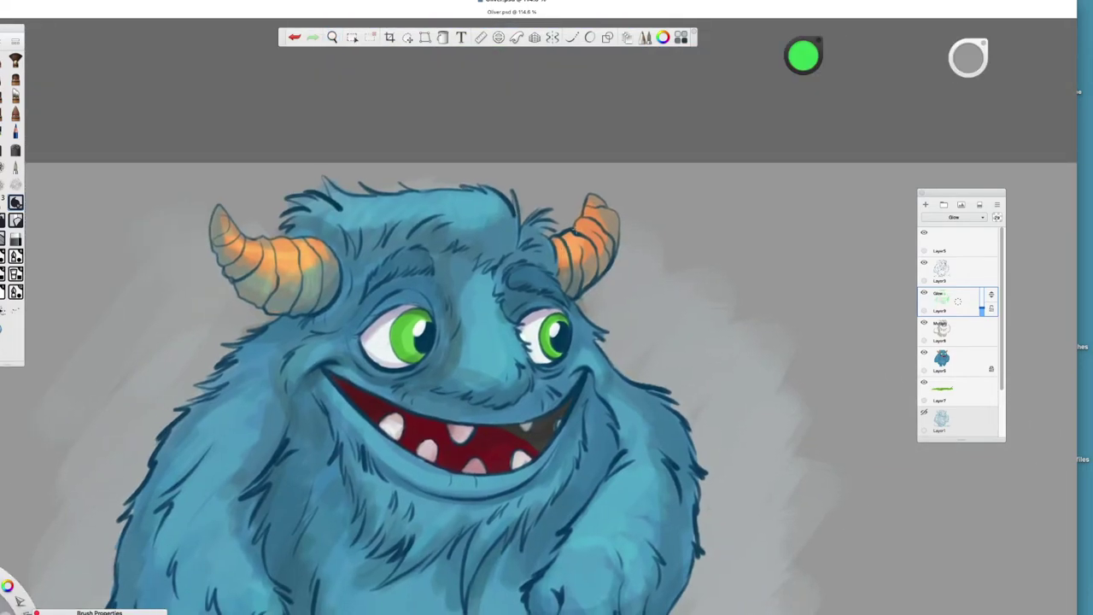
scroll(547, 367, down, 2)
scroll(803, 56, down, 5)
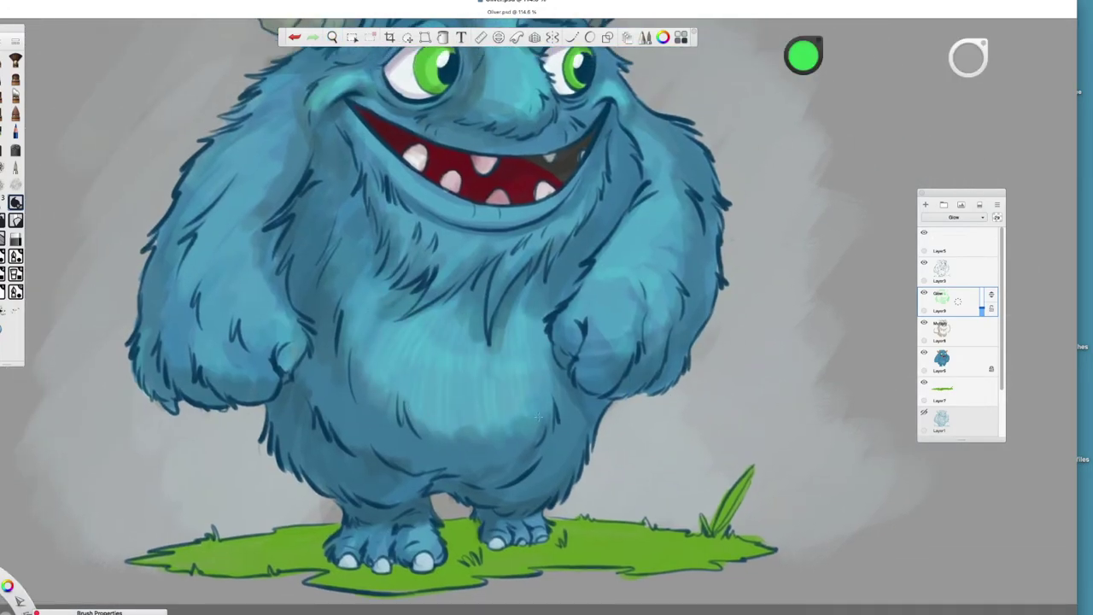
scroll(499, 329, down, 1)
scroll(500, 329, up, 5)
click(802, 55)
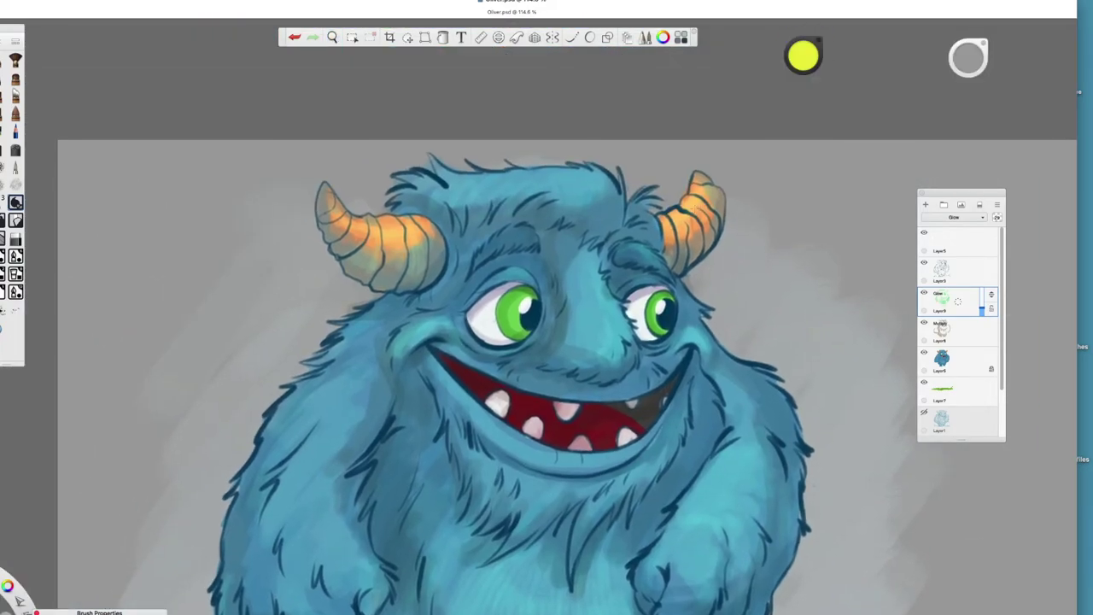
click(800, 110)
scroll(800, 111, down, 5)
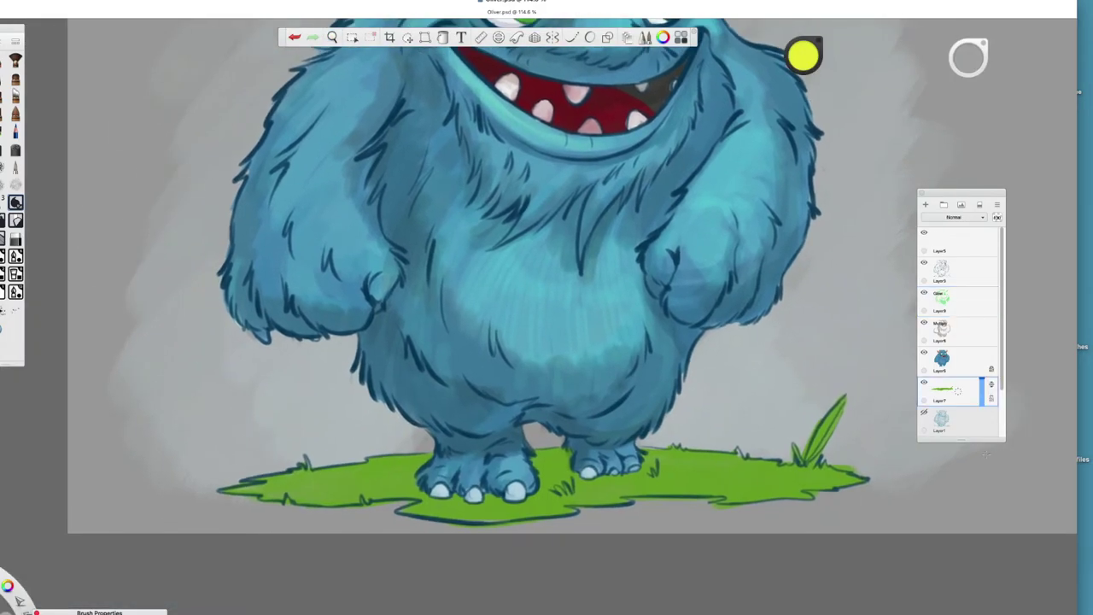
click(802, 55)
click(802, 145)
drag(981, 382, 979, 395)
Step: On the bottom layer, undo a stray purple stroke and paint lime-green fill behind the monster
scroll(515, 300, down, 3)
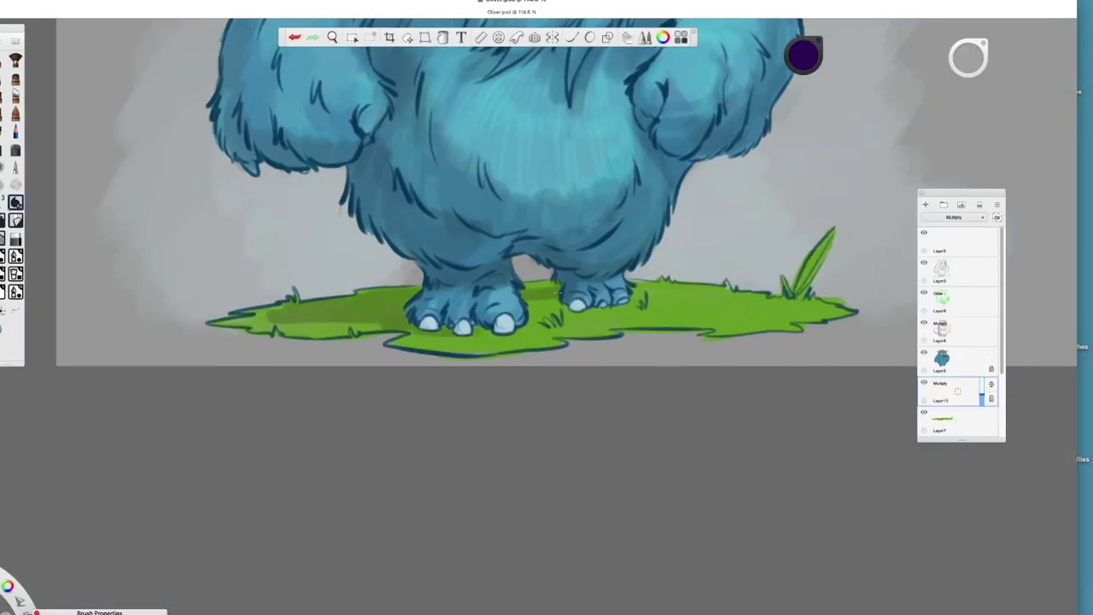
scroll(515, 301, up, 3)
scroll(457, 291, down, 5)
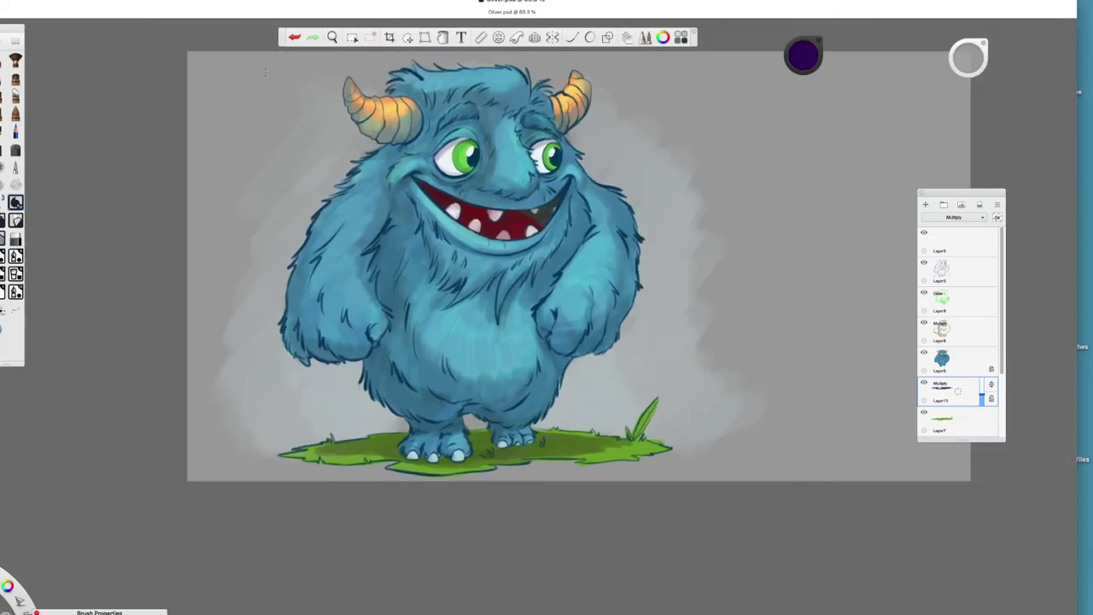
scroll(956, 341, down, 2)
click(948, 401)
drag(308, 166, 282, 256)
key(ctrl+z)
click(802, 55)
click(805, 117)
drag(967, 58, 813, 95)
drag(616, 151, 610, 188)
scroll(611, 188, up, 5)
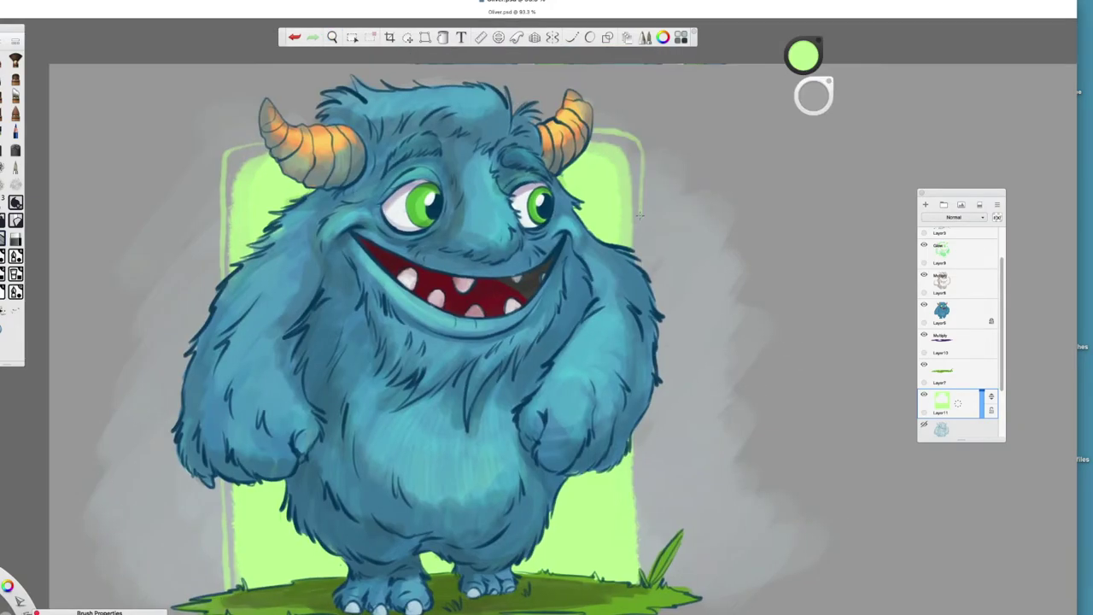
Step: Move Layer11 to the top of the layer stack
scroll(546, 308, down, 3)
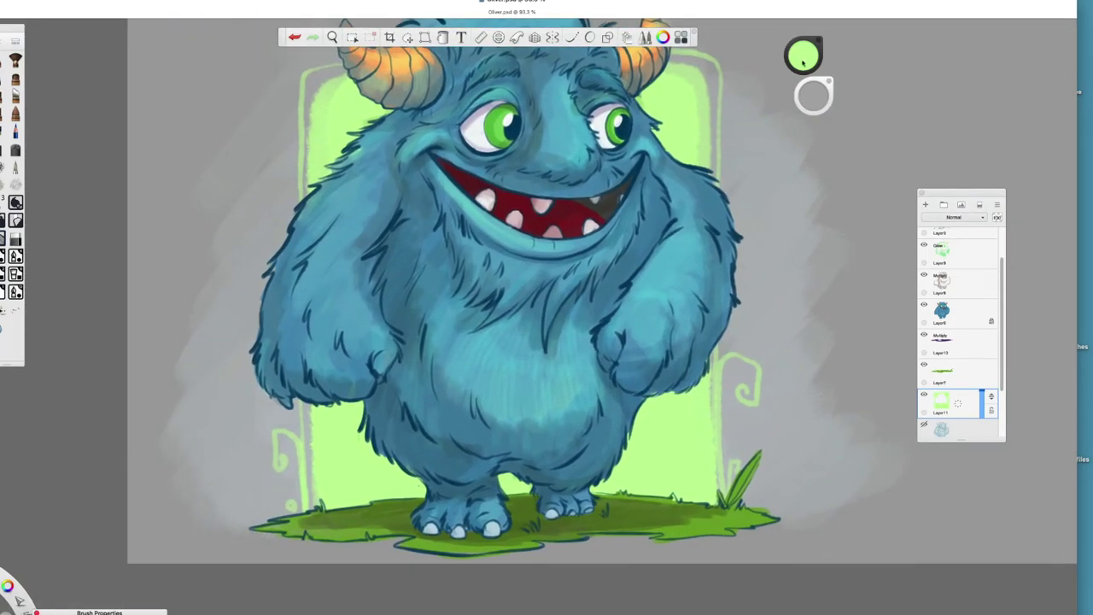
scroll(546, 307, up, 3)
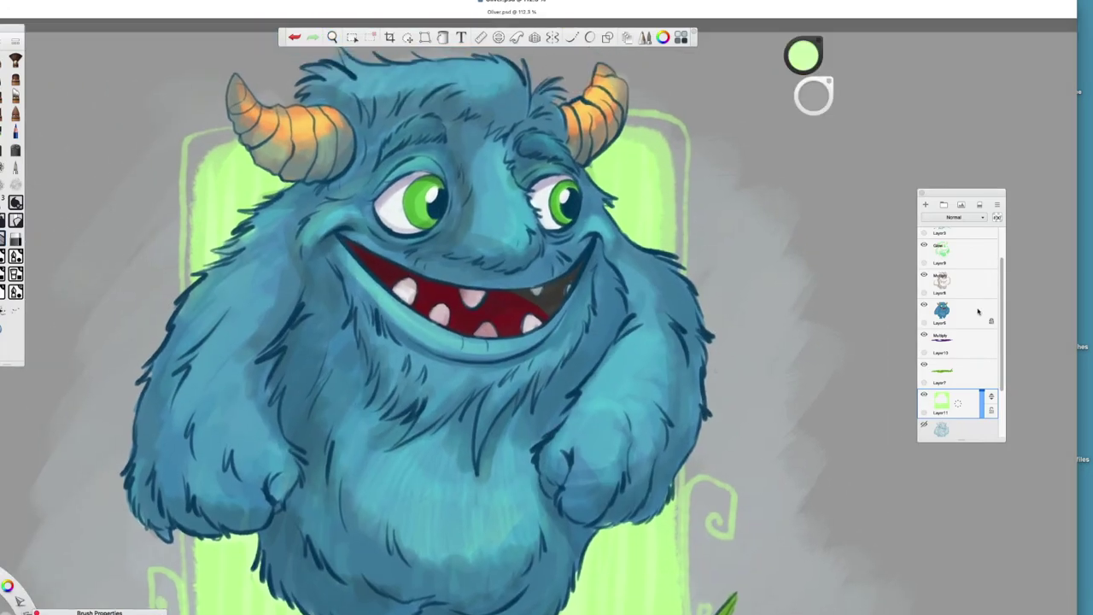
scroll(977, 311, up, 5)
drag(947, 401, 956, 239)
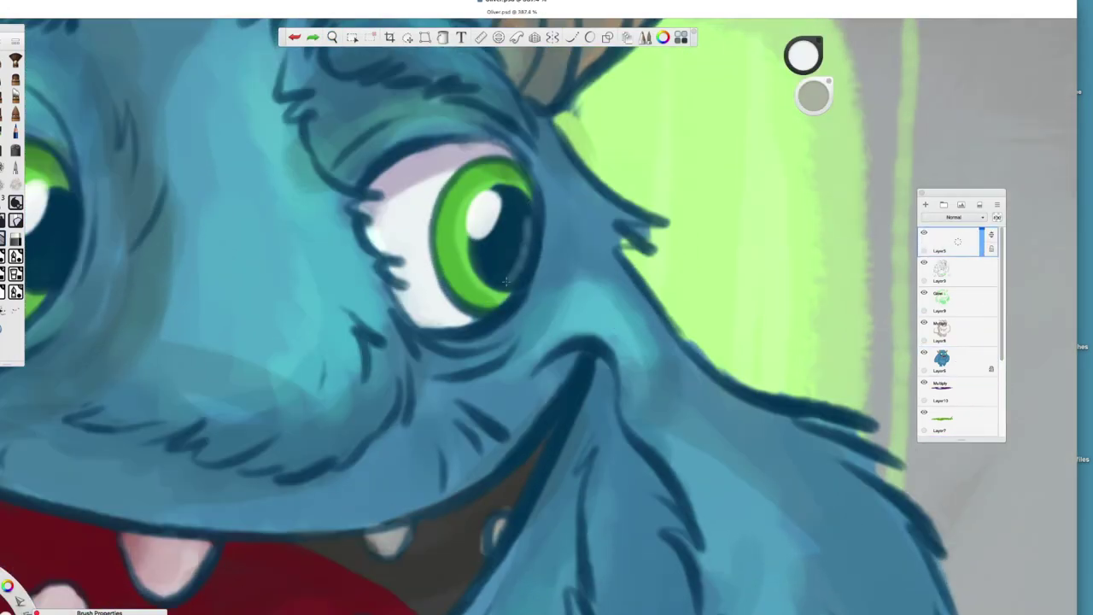
Step: Review the lime panel, then add a new layer above the blue body layer
scroll(970, 218, up, 1)
scroll(533, 202, down, 5)
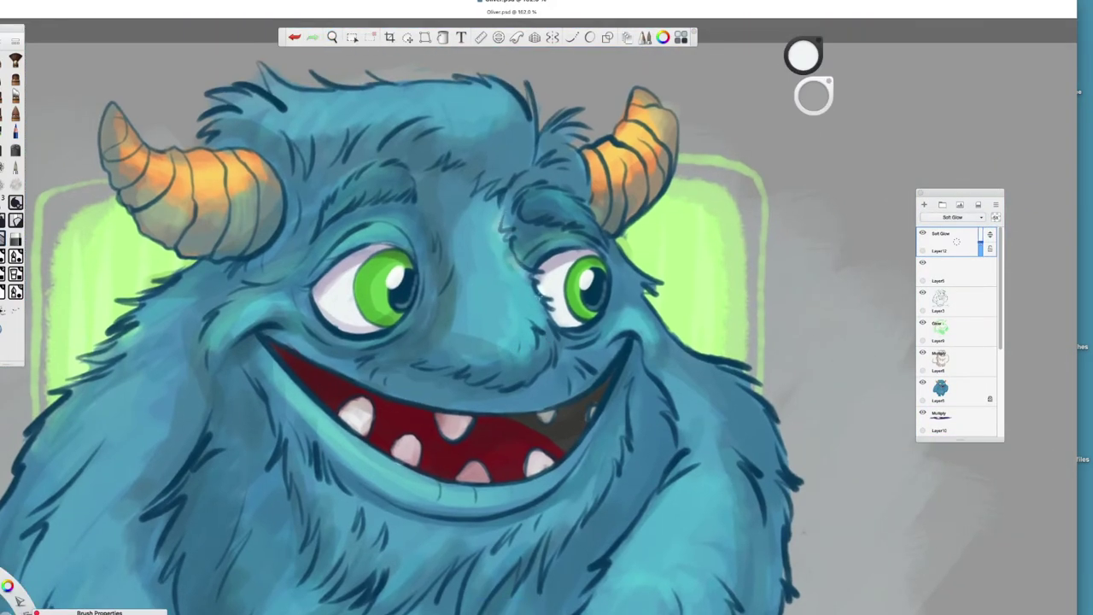
scroll(807, 75, down, 5)
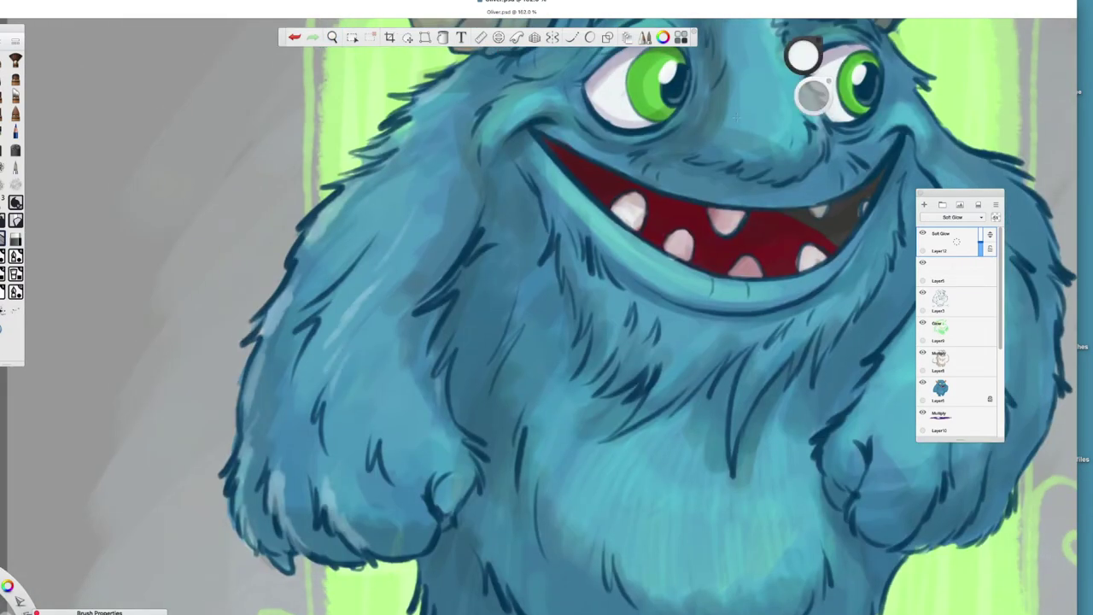
scroll(736, 115, down, 3)
scroll(682, 213, right, 3)
scroll(640, 256, down, 3)
scroll(584, 295, up, 2)
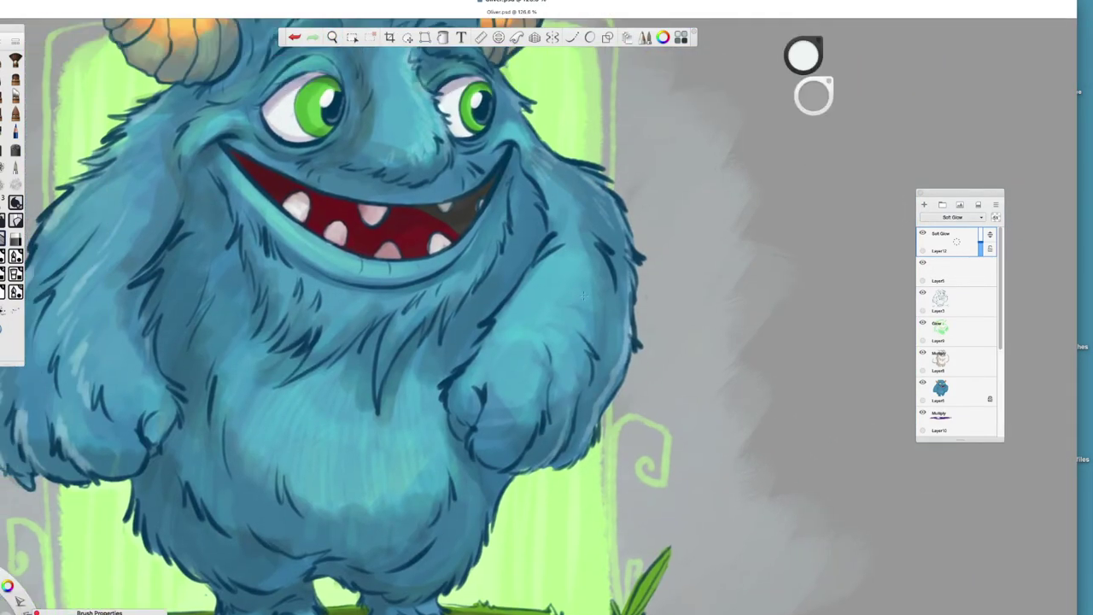
scroll(584, 294, down, 5)
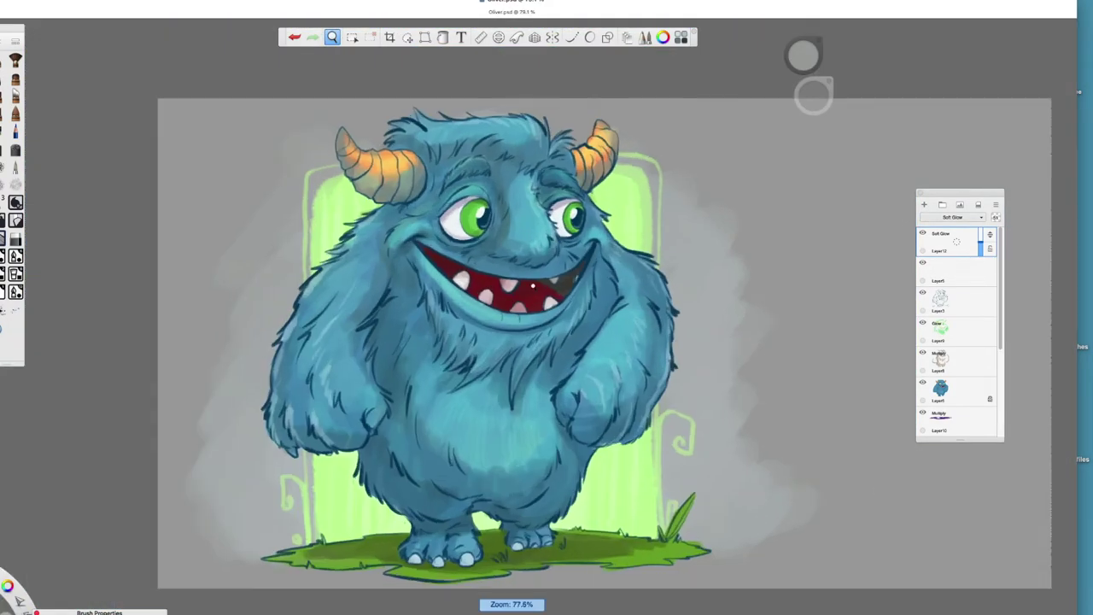
scroll(516, 293, up, 3)
scroll(516, 293, down, 4)
scroll(517, 293, up, 5)
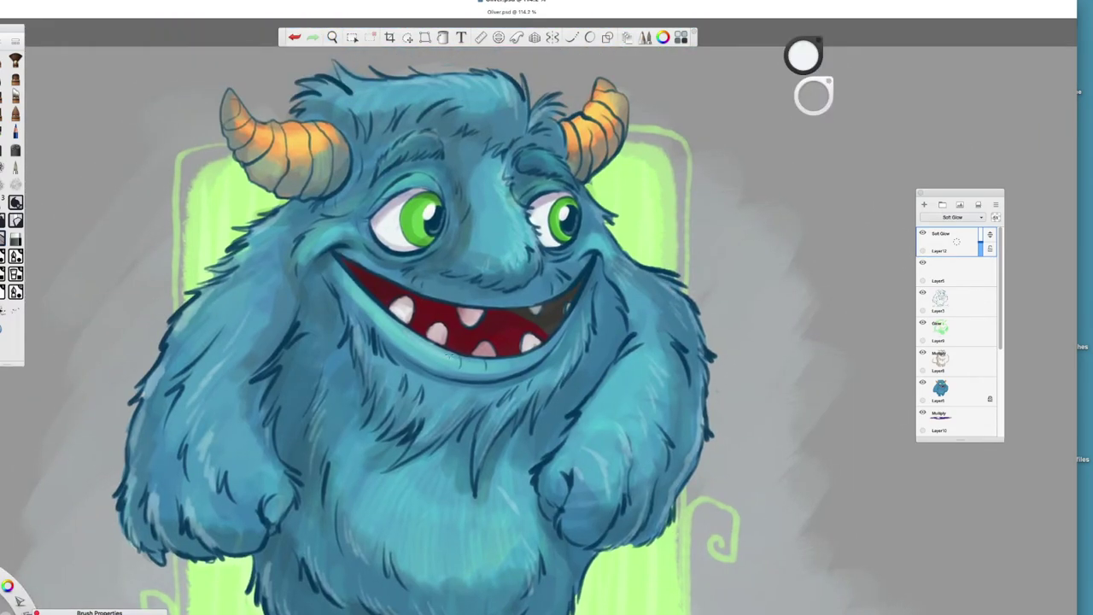
scroll(640, 280, up, 2)
scroll(640, 280, down, 4)
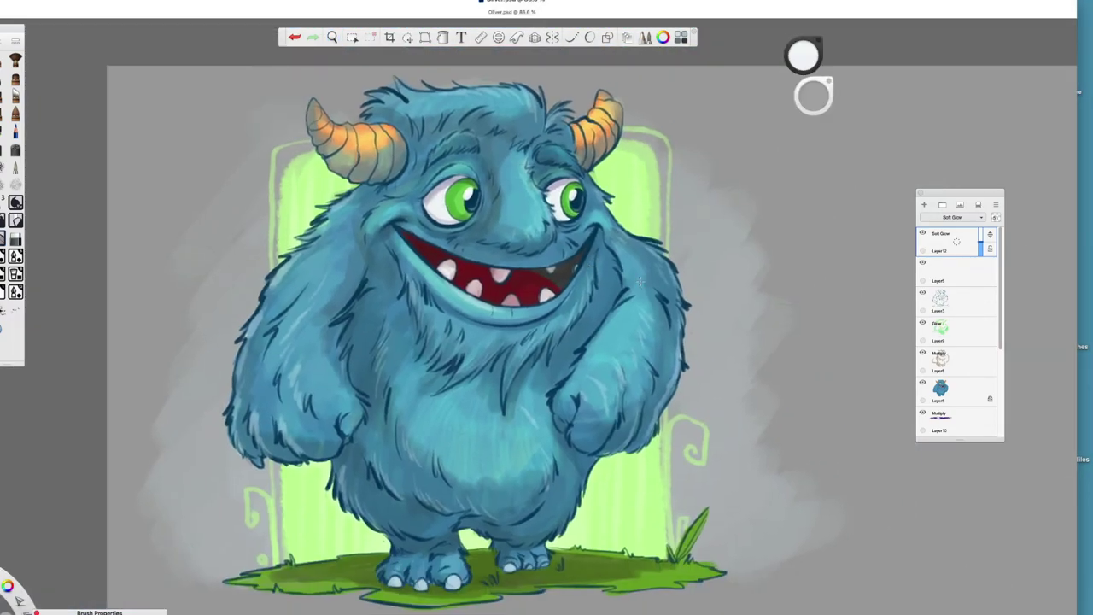
scroll(638, 280, down, 2)
key(super+shift+n)
Step: Set Layer13's blend mode to Overlay
scroll(849, 64, down, 2)
click(802, 55)
click(952, 217)
click(951, 334)
scroll(597, 308, up, 2)
scroll(598, 308, down, 5)
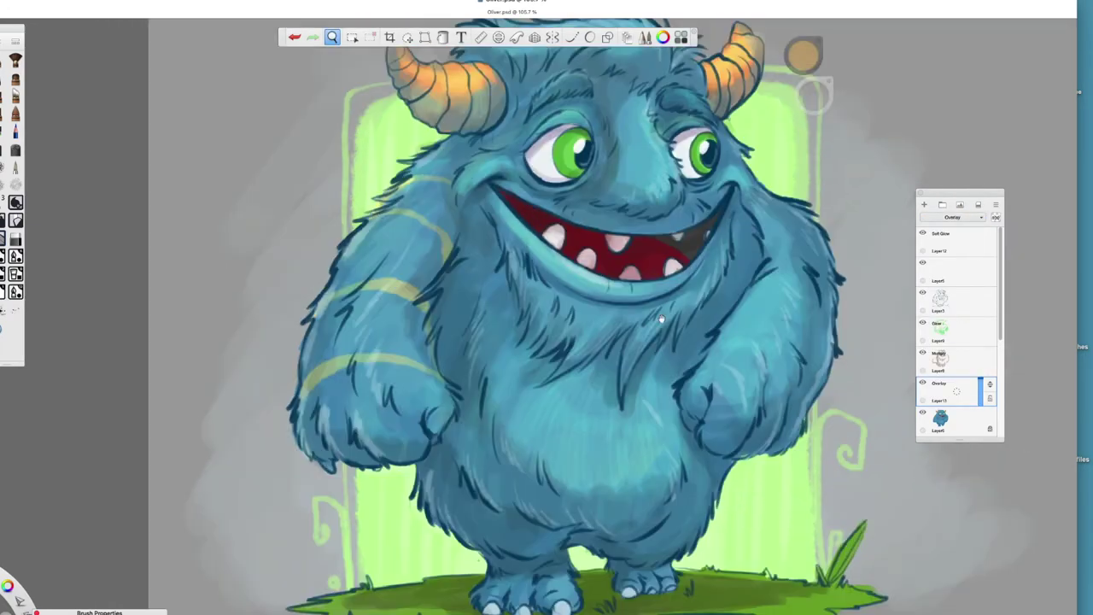
Step: Pan around to inspect the monster's body, then bring up the Brush Library
key(space)
scroll(529, 339, down, 3)
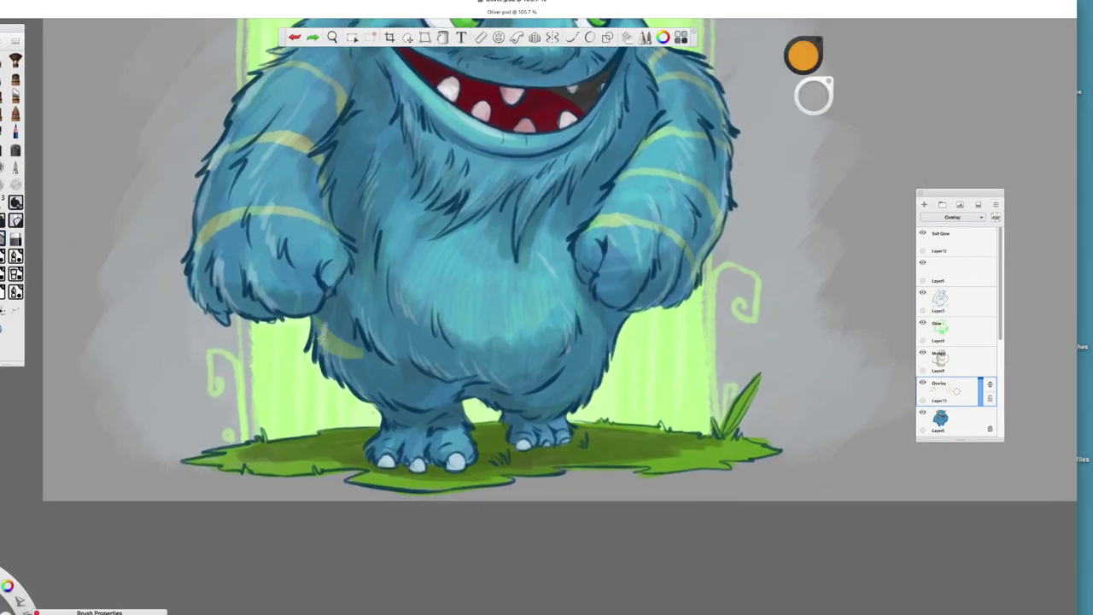
scroll(530, 339, up, 3)
scroll(547, 307, up, 5)
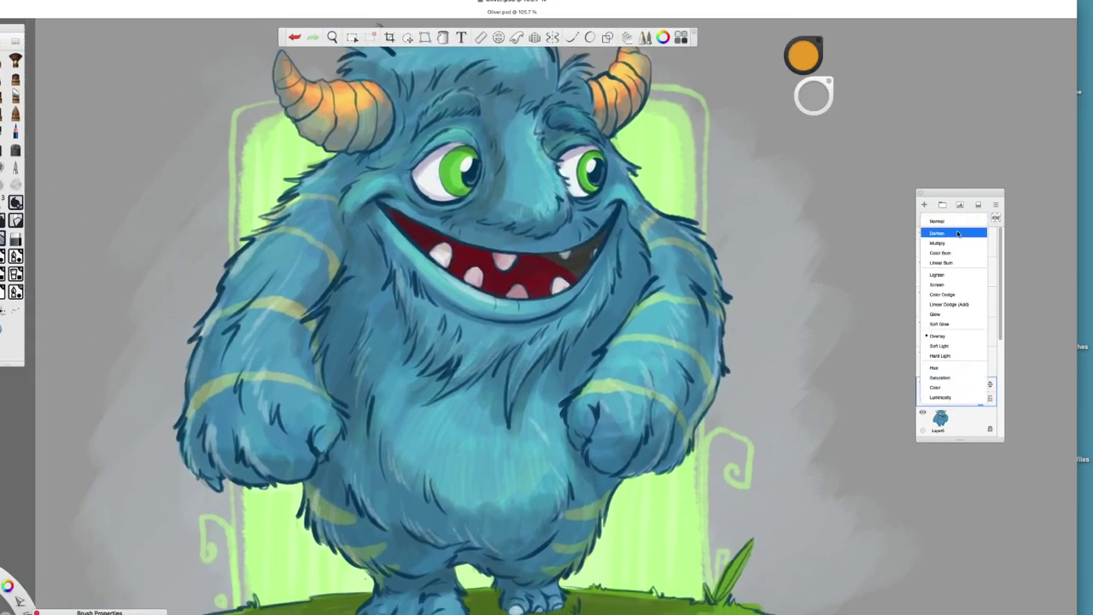
scroll(698, 177, left, 2)
scroll(698, 177, down, 5)
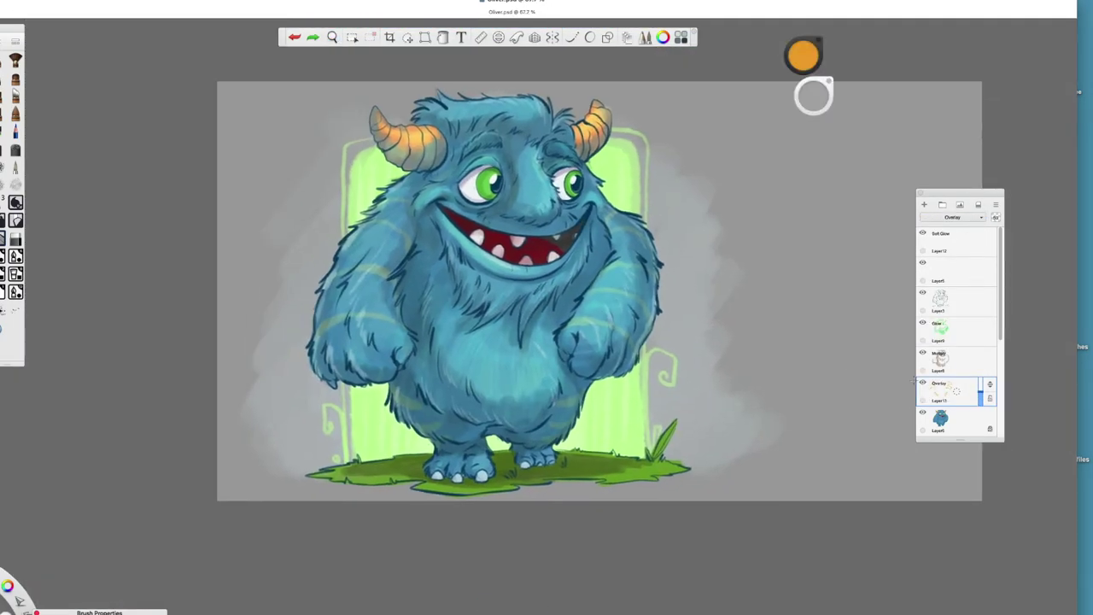
scroll(482, 186, up, 5)
key(super+b)
scroll(304, 550, down, 10)
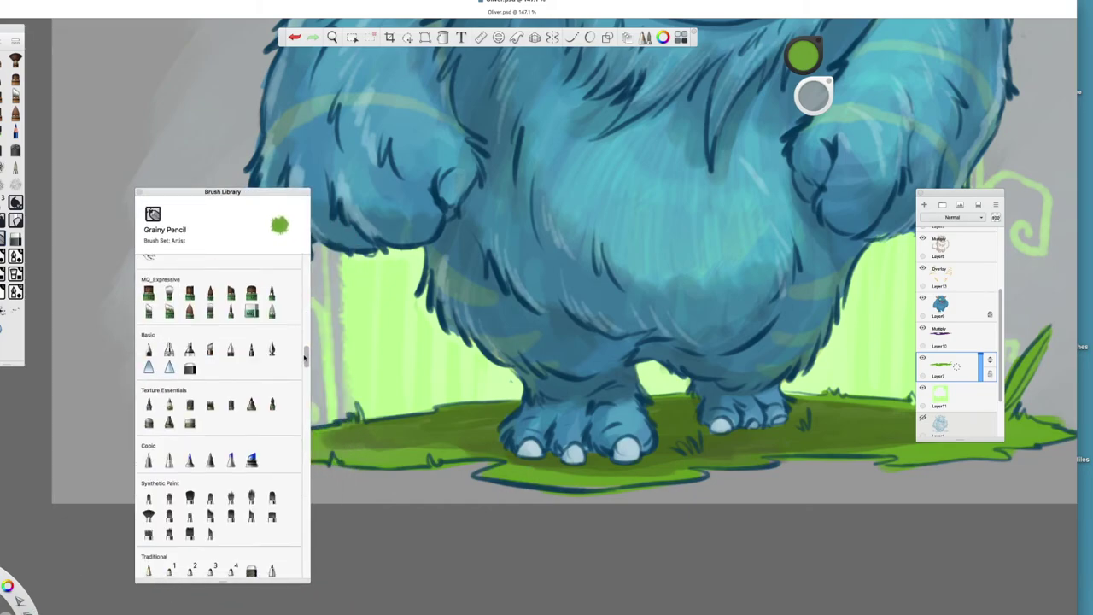
Step: Choose the Sparser Short Grass, then Dense Long Grass brushes and move the library aside
scroll(305, 551, down, 5)
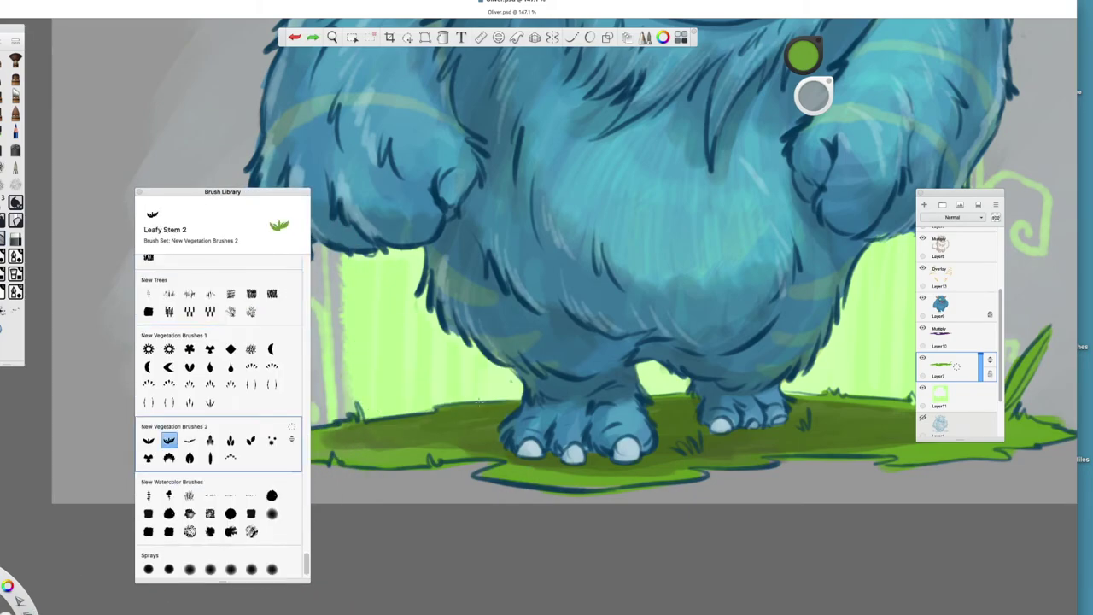
click(168, 402)
scroll(467, 379, left, 4)
scroll(466, 378, down, 5)
scroll(724, 347, up, 5)
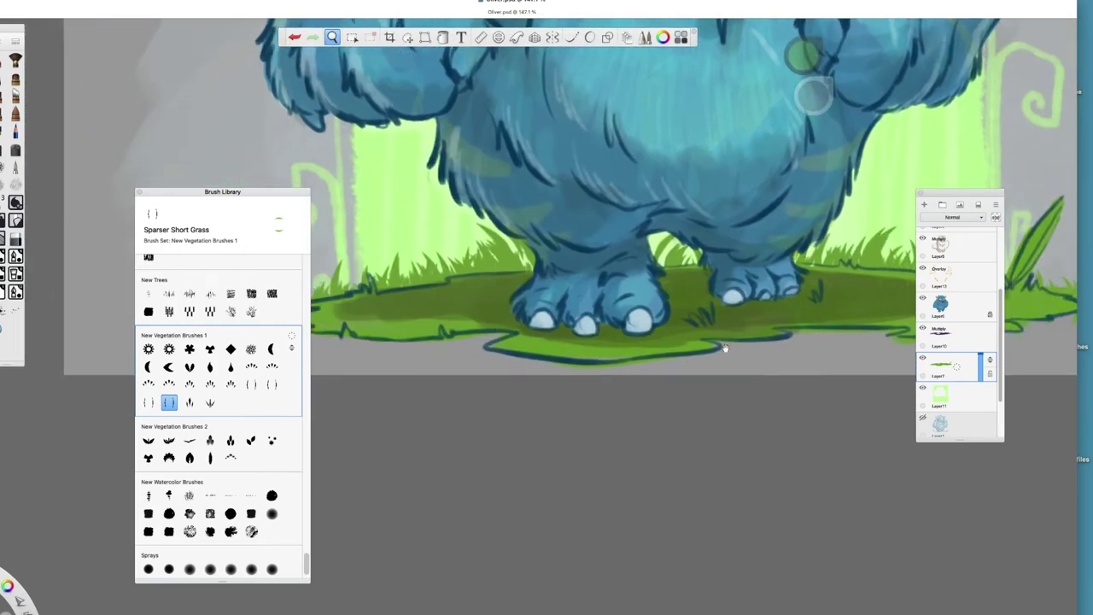
click(251, 383)
scroll(786, 349, right, 5)
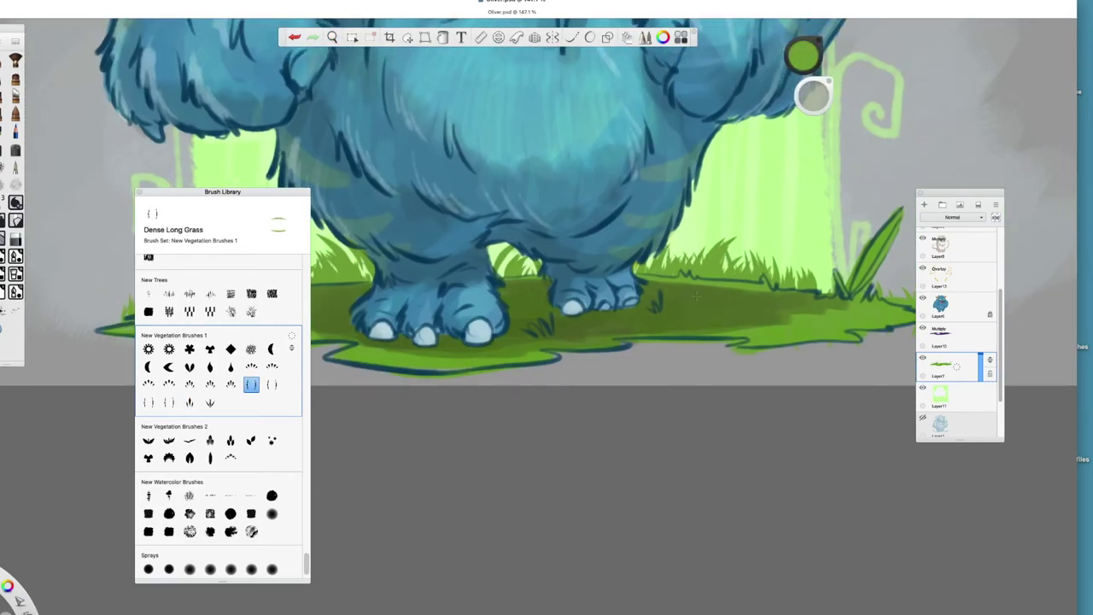
scroll(602, 316, down, 5)
scroll(601, 316, up, 3)
drag(222, 191, 53, 491)
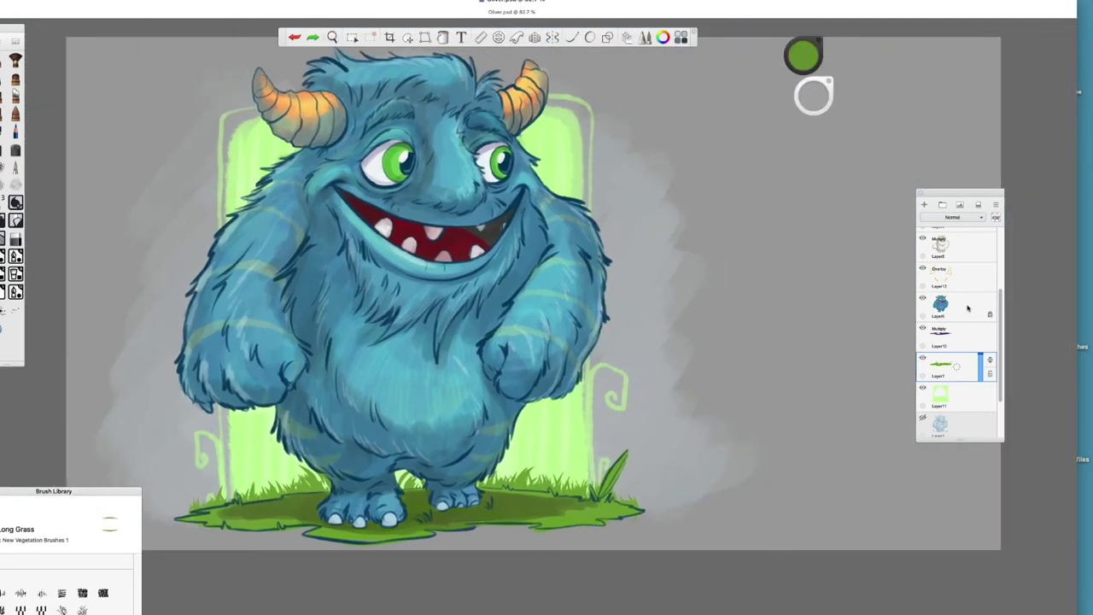
Step: Select the blue monster body layer and begin a transform on it
click(947, 303)
click(941, 293)
scroll(563, 308, down, 2)
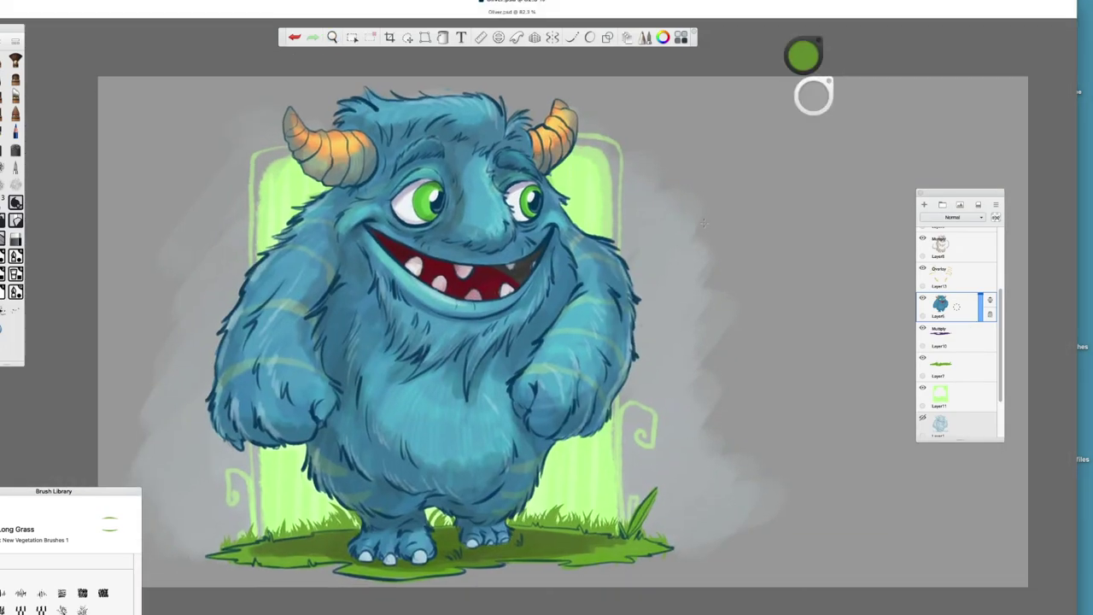
key(v)
key(Escape)
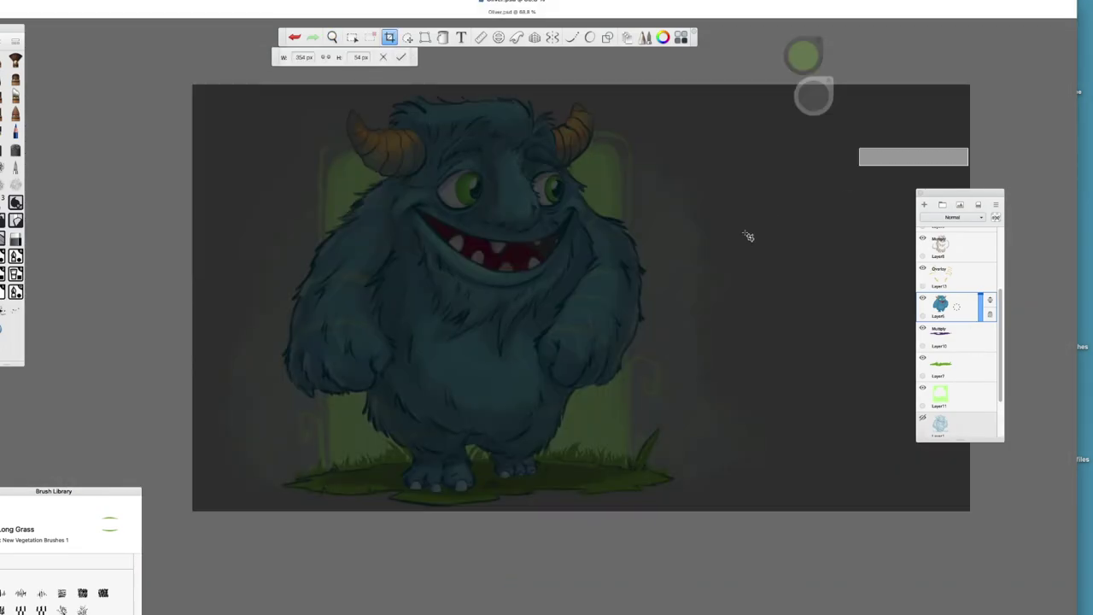
Step: Add a new empty top layer and switch to the Airbrush brush
drag(746, 236, 718, 307)
key(super+shift+n)
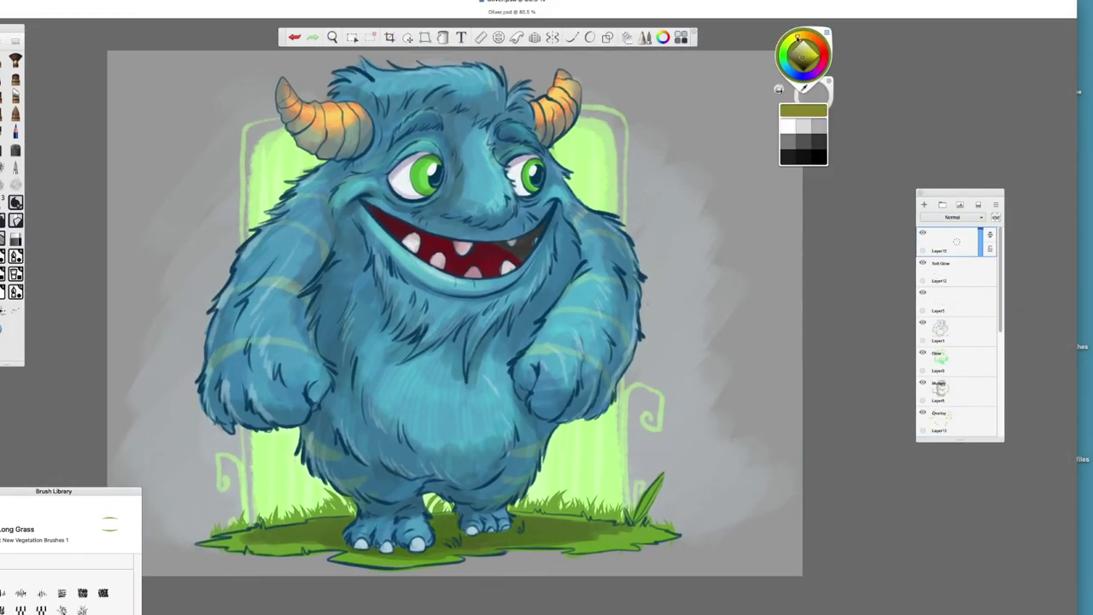
key(super+b)
scroll(406, 287, down, 3)
scroll(407, 288, down, 3)
click(278, 377)
mouse_move(330, 144)
mouse_down()
mouse_move(214, 214)
mouse_move(128, 294)
mouse_up()
scroll(420, 241, up, 3)
scroll(420, 240, down, 5)
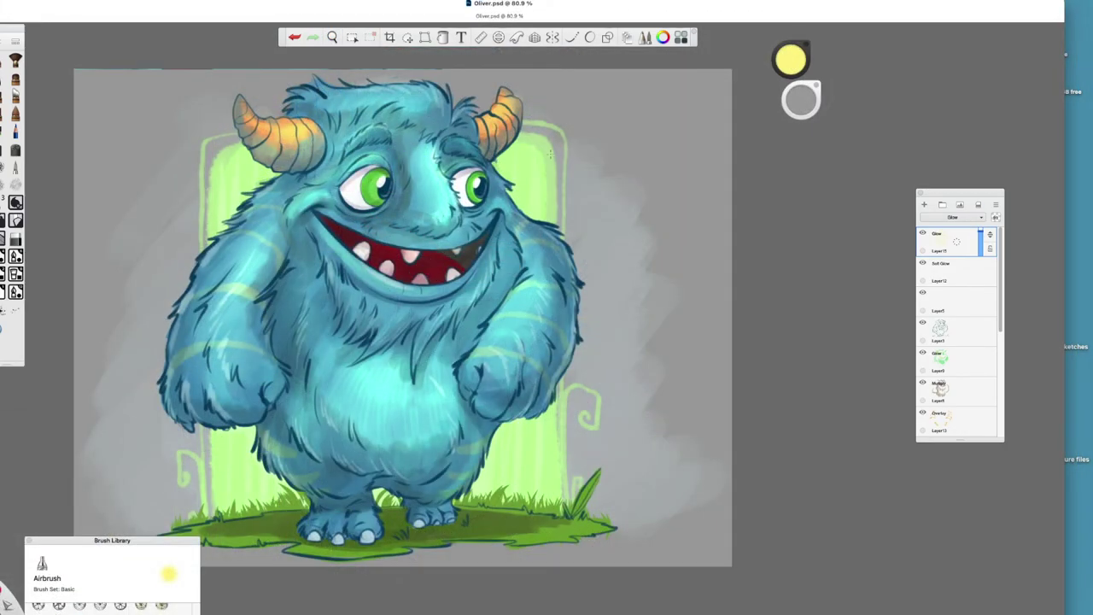
Step: Move the layers panel up and left, then zoom in on the monster's face
drag(976, 195, 946, 106)
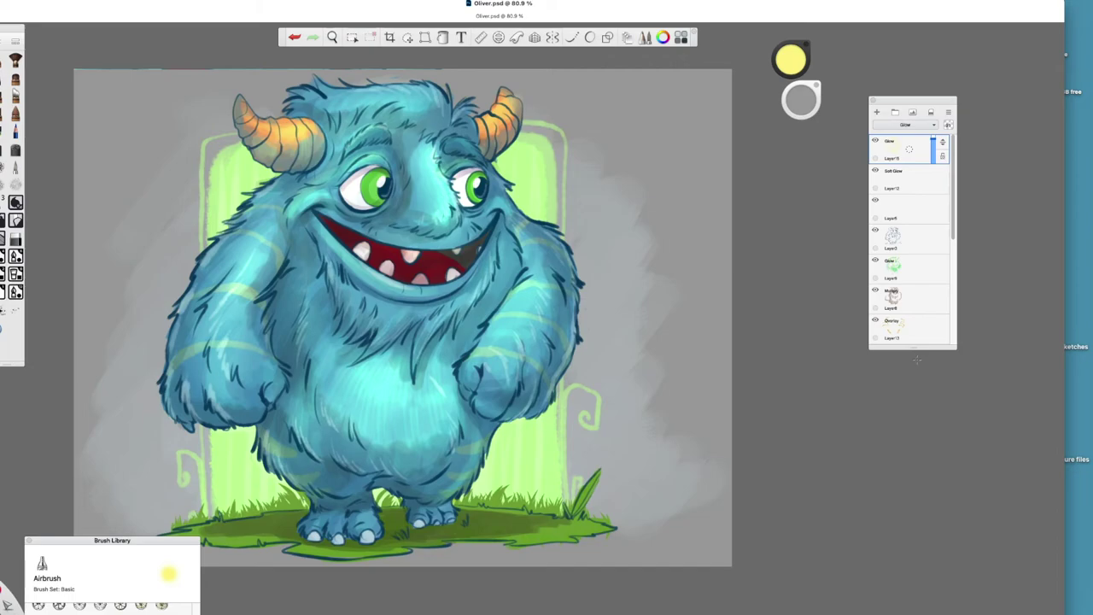
drag(521, 242, 569, 210)
scroll(569, 210, down, 5)
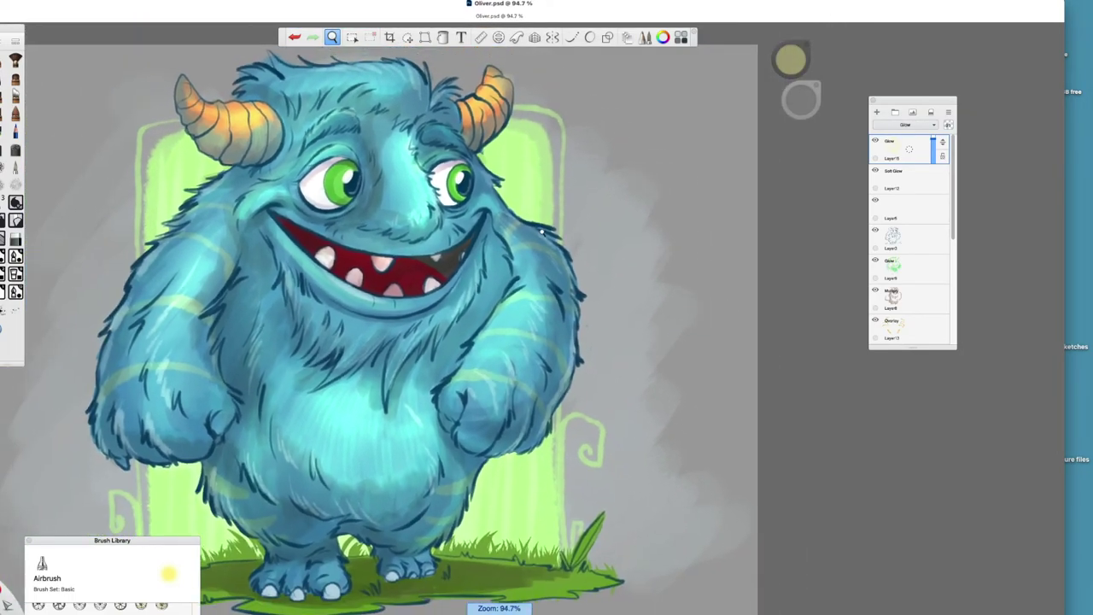
drag(637, 190, 693, 125)
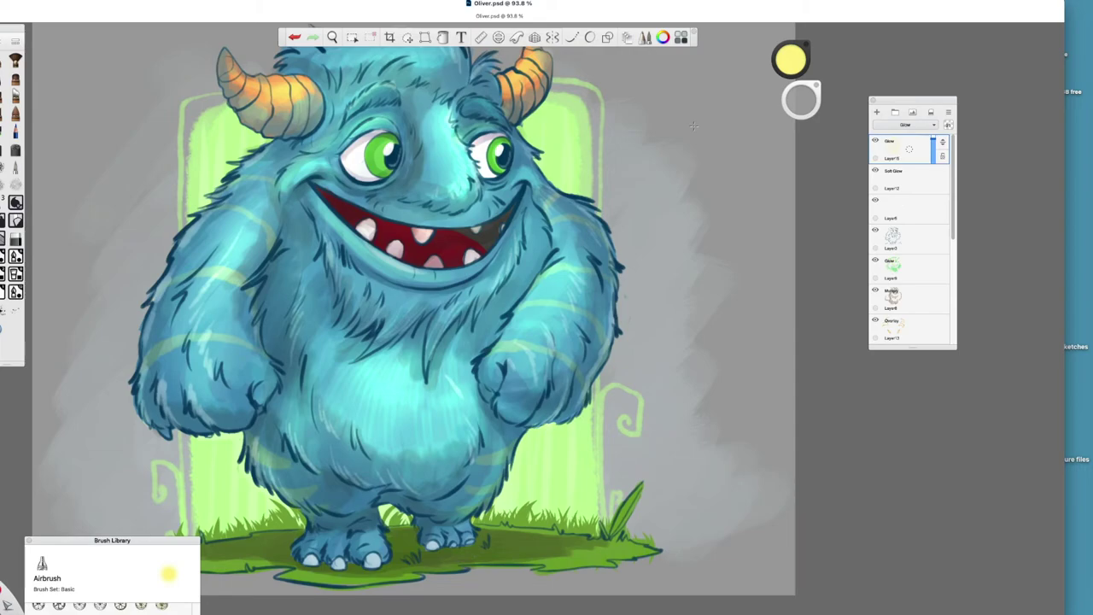
drag(471, 227, 435, 231)
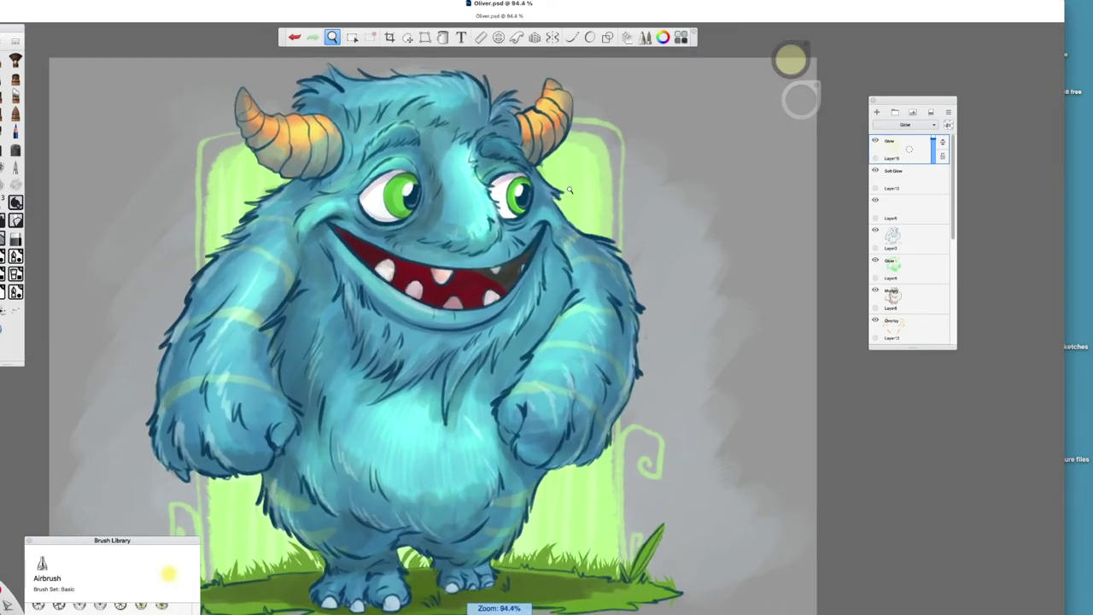
scroll(693, 161, down, 3)
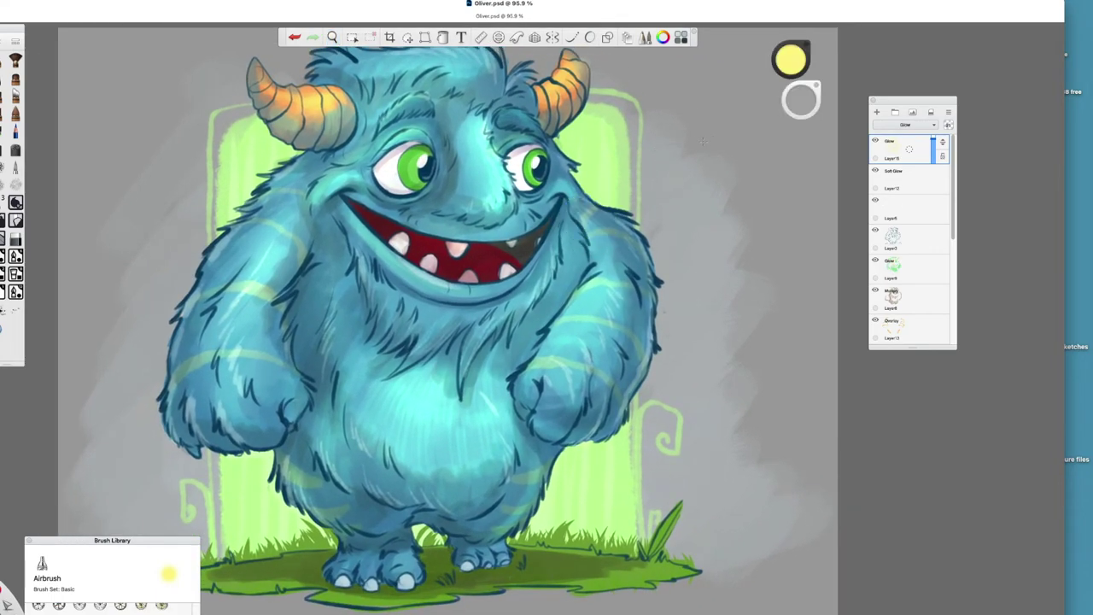
Step: Browse the full brush list, tuck the library and layers panel away, and view the whole painting
mouse_move(177, 540)
mouse_down()
mouse_move(201, 469)
mouse_move(219, 102)
mouse_up()
scroll(238, 200, up, 5)
scroll(206, 205, down, 10)
mouse_move(213, 102)
mouse_down()
mouse_move(190, 426)
mouse_move(173, 447)
mouse_up()
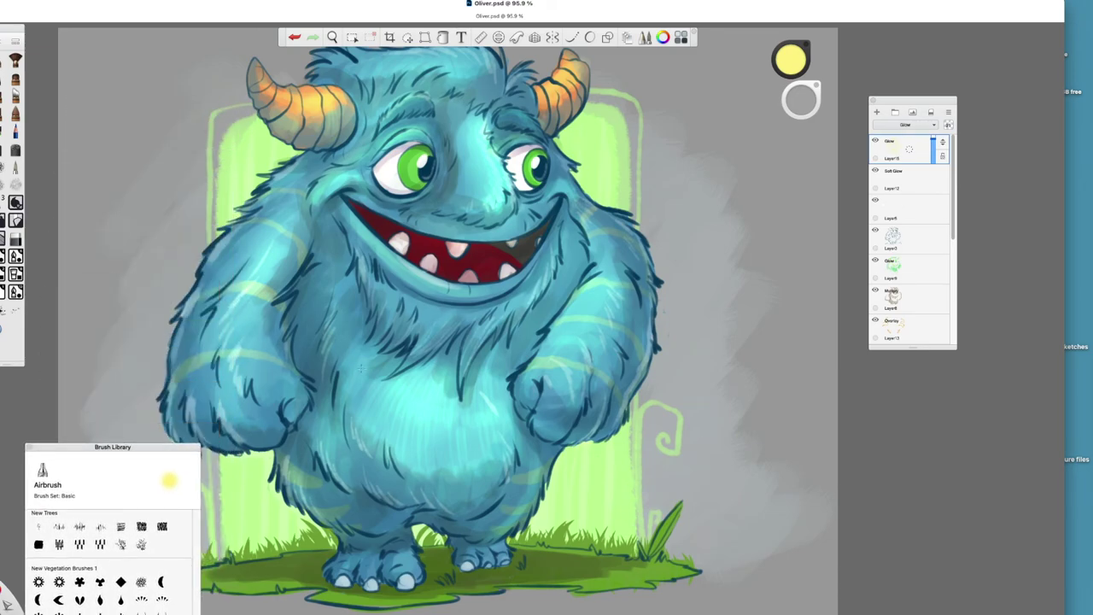
scroll(955, 173, down, 5)
scroll(956, 173, up, 5)
drag(926, 104, 953, 65)
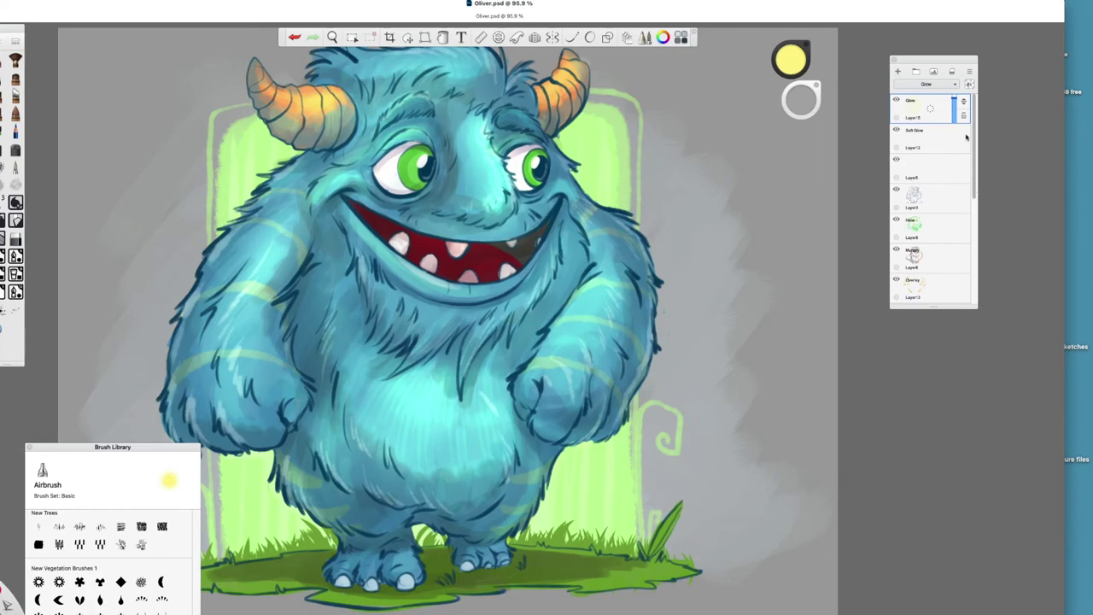
drag(549, 214, 658, 156)
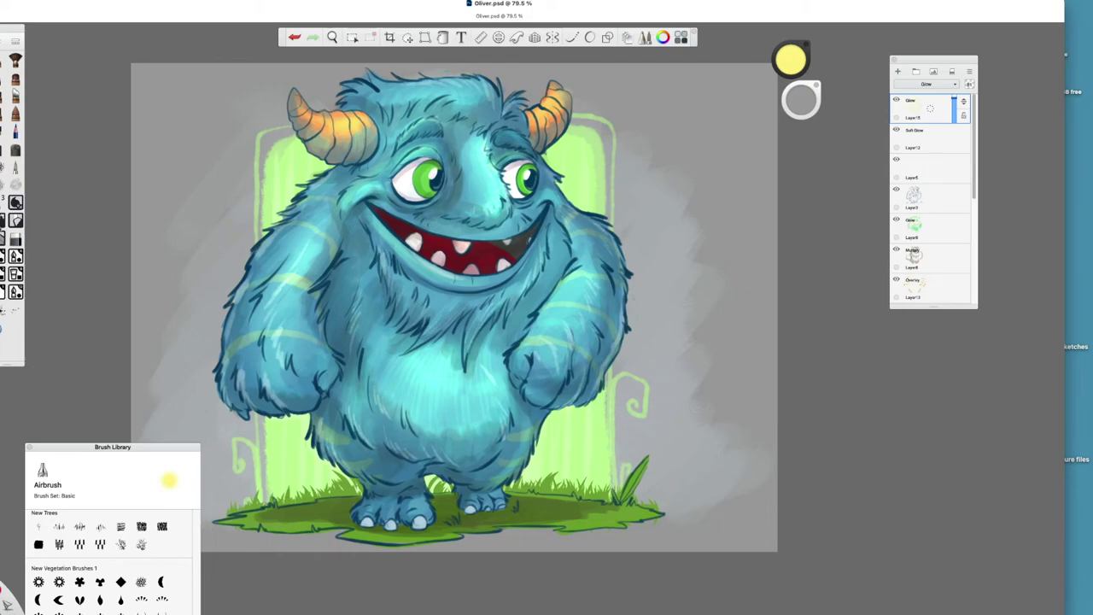
scroll(79, 291, left, 5)
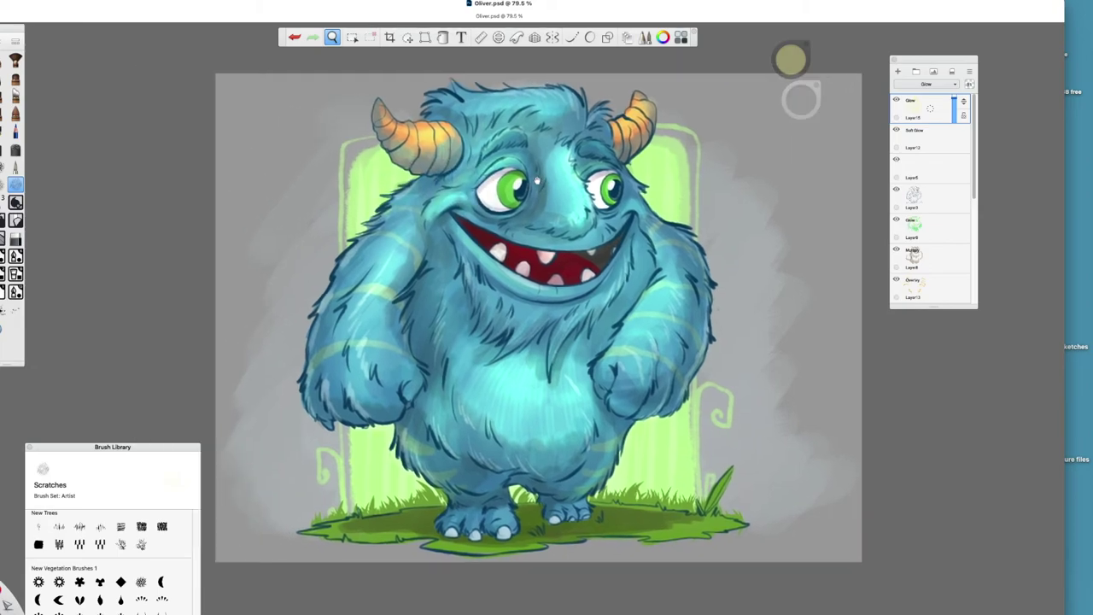
Step: On a new top layer, paint black scratchy fur strokes over the arm, chest, body and horn base
click(897, 71)
click(790, 58)
click(807, 160)
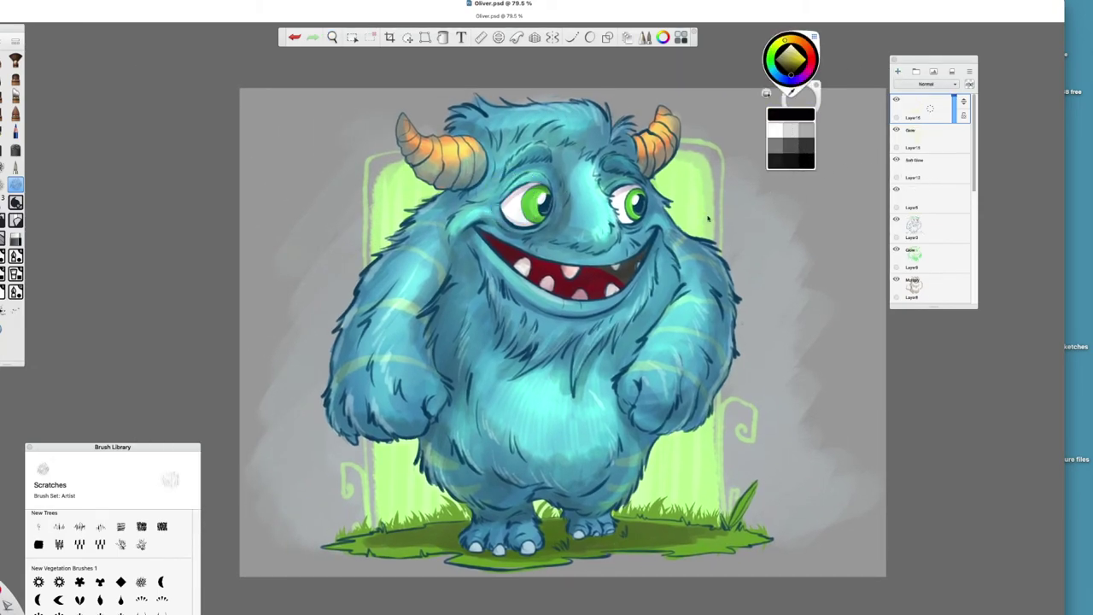
scroll(611, 271, right, 5)
scroll(611, 271, down, 1)
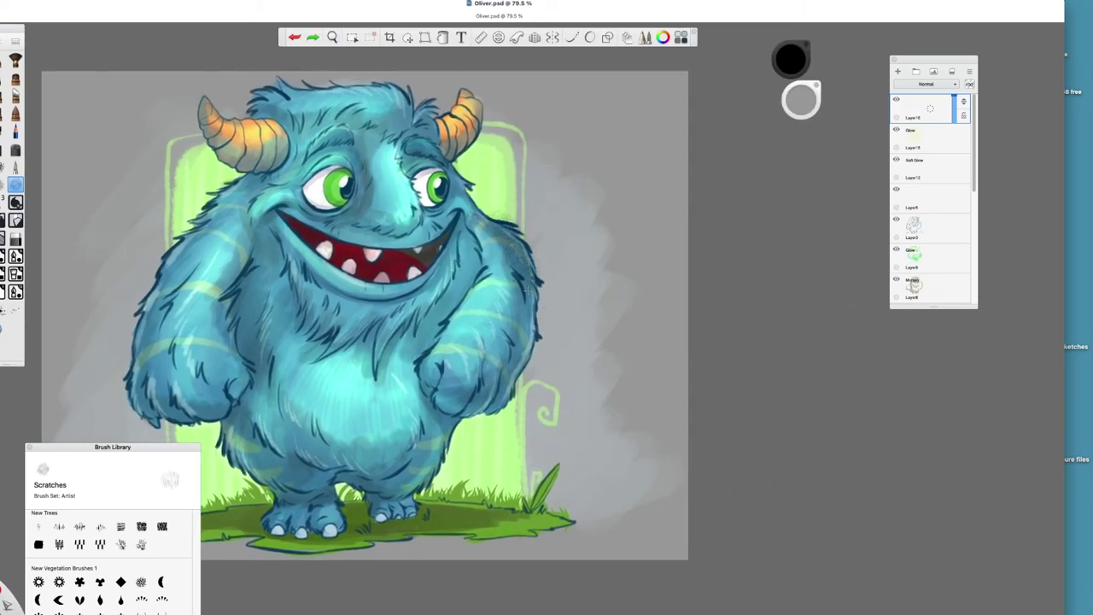
mouse_move(439, 363)
mouse_down()
mouse_move(466, 273)
mouse_move(418, 350)
mouse_move(359, 341)
mouse_move(275, 275)
mouse_move(248, 337)
mouse_move(243, 422)
mouse_move(273, 487)
mouse_move(324, 453)
mouse_move(448, 418)
mouse_move(320, 482)
mouse_move(431, 466)
mouse_move(491, 324)
mouse_up()
scroll(491, 325, left, 3)
drag(389, 409, 504, 303)
mouse_move(299, 274)
mouse_down()
mouse_move(294, 391)
mouse_move(235, 414)
mouse_move(214, 320)
mouse_move(359, 141)
mouse_up()
mouse_move(286, 166)
mouse_down()
mouse_move(376, 120)
mouse_move(414, 220)
mouse_move(453, 186)
mouse_move(487, 231)
mouse_move(401, 109)
mouse_up()
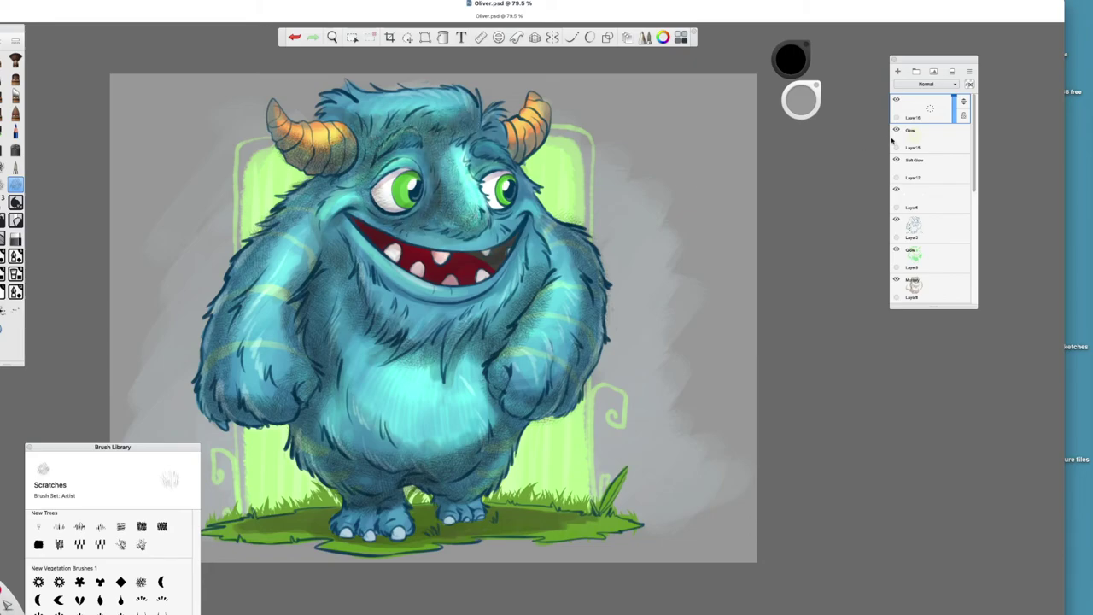
Step: Set the texture layer to Multiply at 41% opacity
click(946, 85)
click(936, 105)
drag(955, 100, 955, 114)
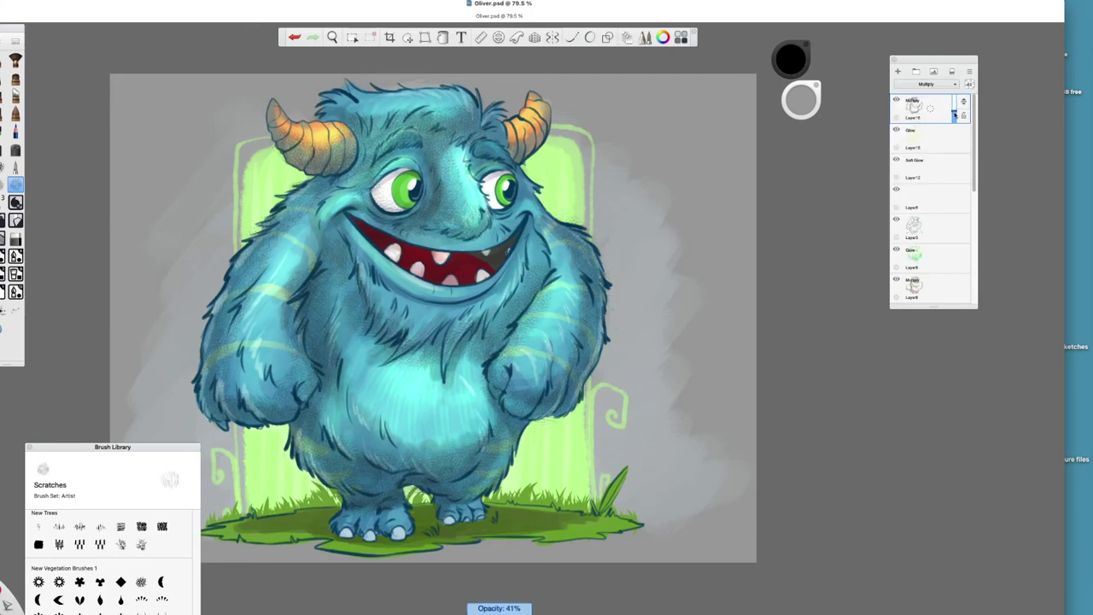
key(z)
drag(702, 196, 612, 390)
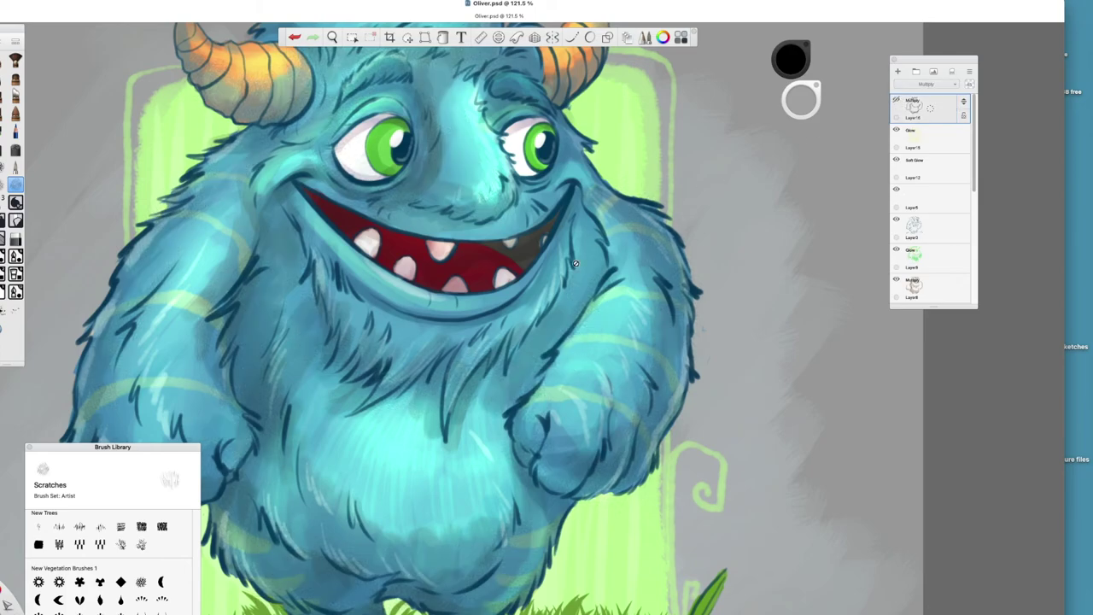
key(z)
drag(541, 276, 513, 316)
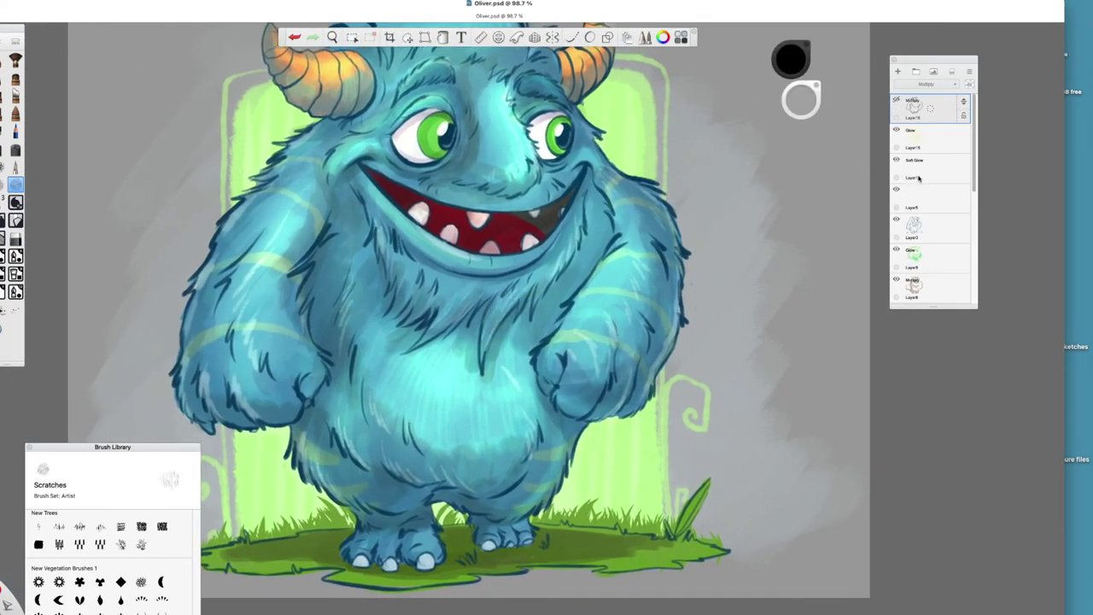
drag(558, 340, 725, 244)
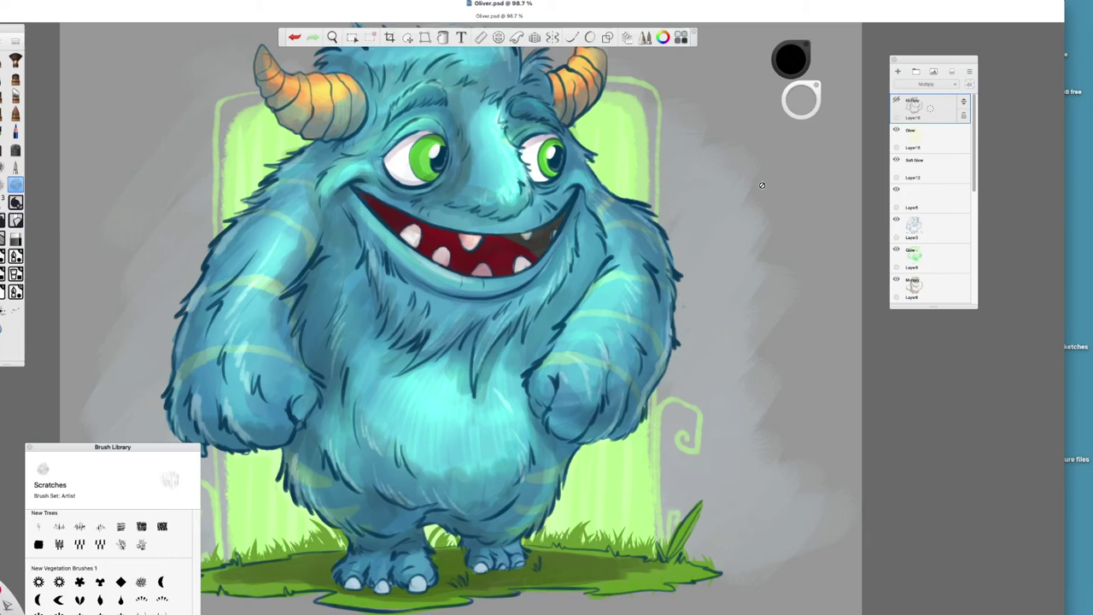
drag(608, 272, 589, 345)
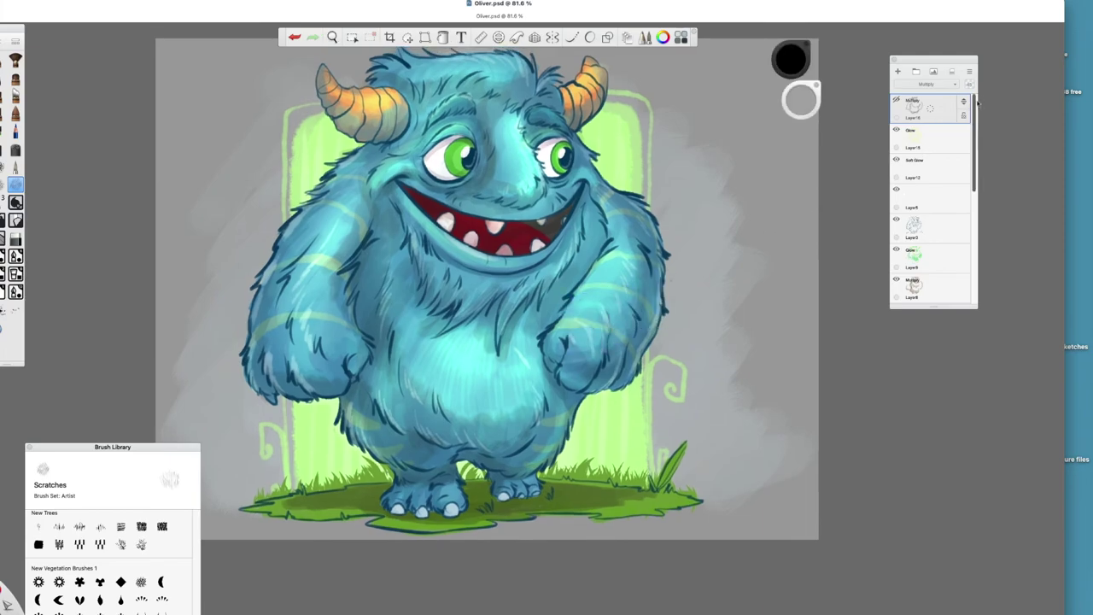
drag(974, 104, 970, 149)
scroll(970, 184, down, 1)
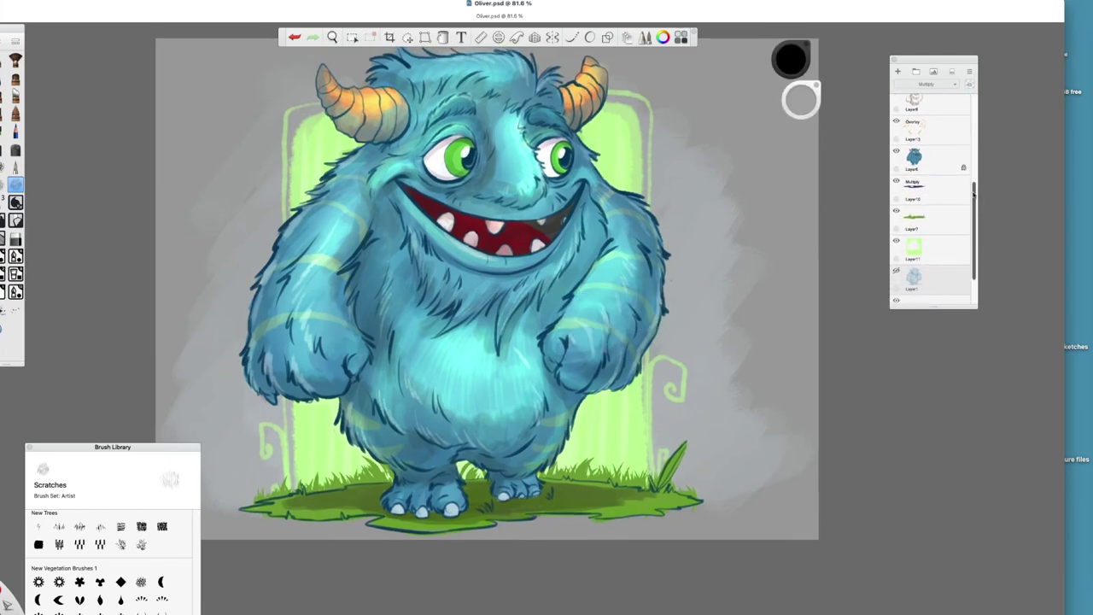
key(space)
drag(638, 365, 607, 355)
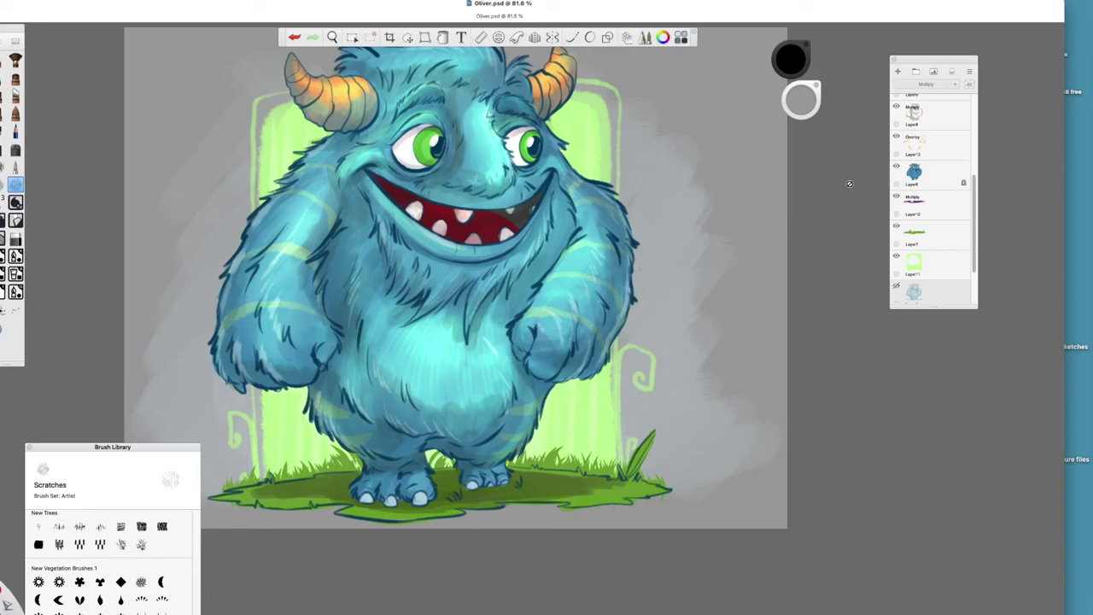
drag(641, 307, 732, 236)
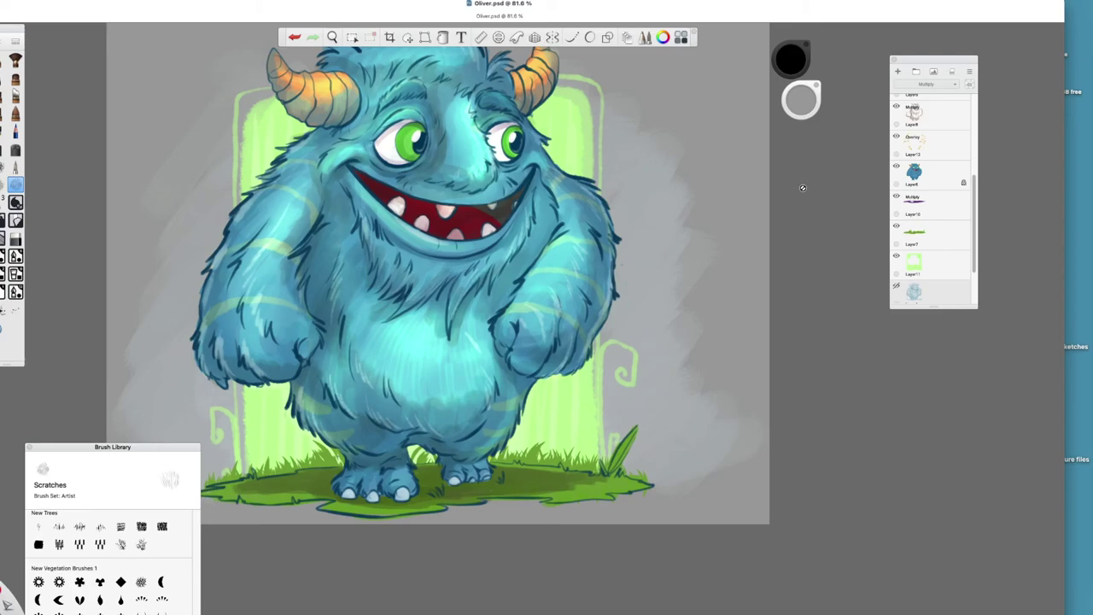
drag(802, 188, 713, 203)
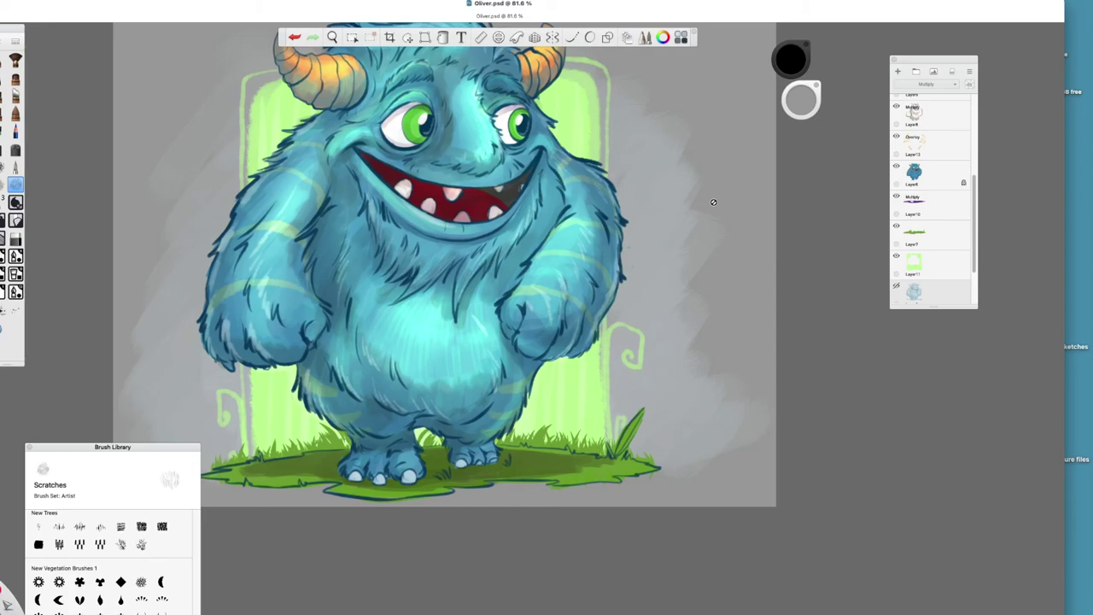
drag(641, 228, 602, 262)
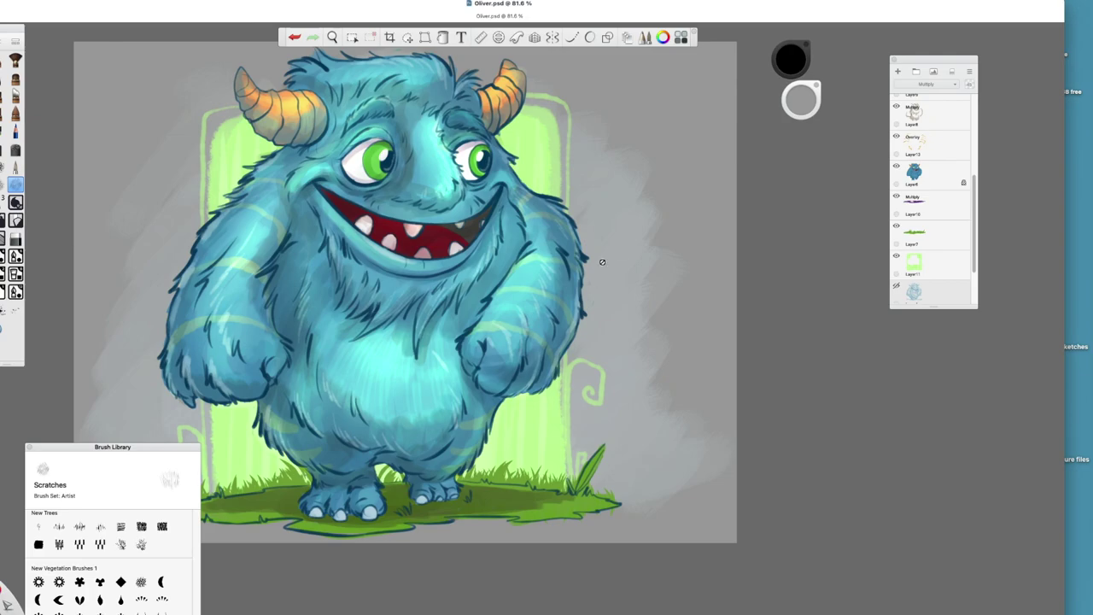
key(space)
drag(602, 266, 832, 151)
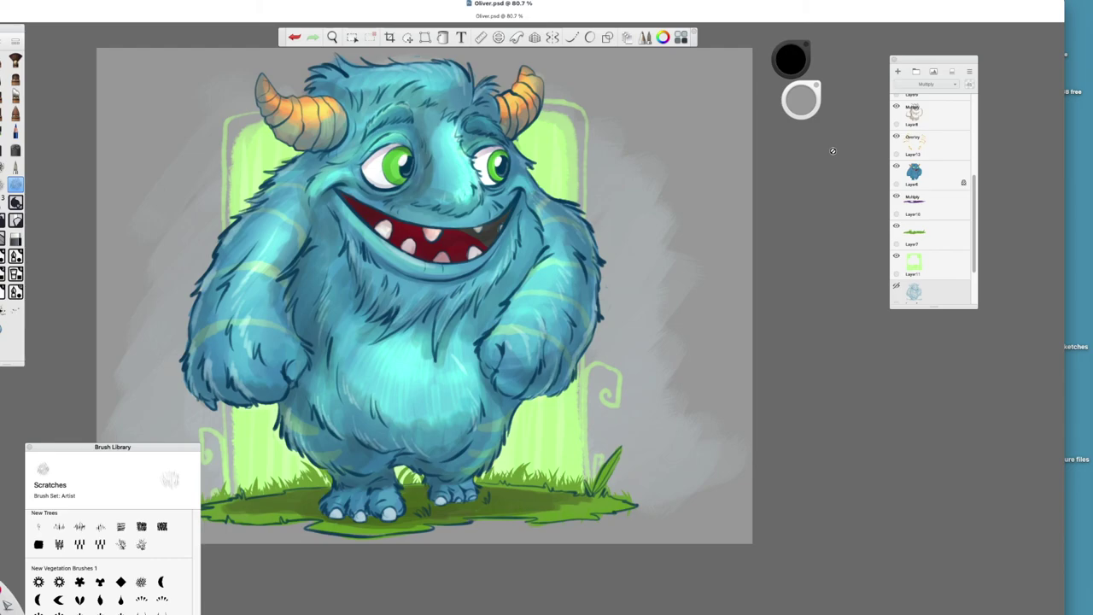
key(space)
drag(487, 196, 586, 249)
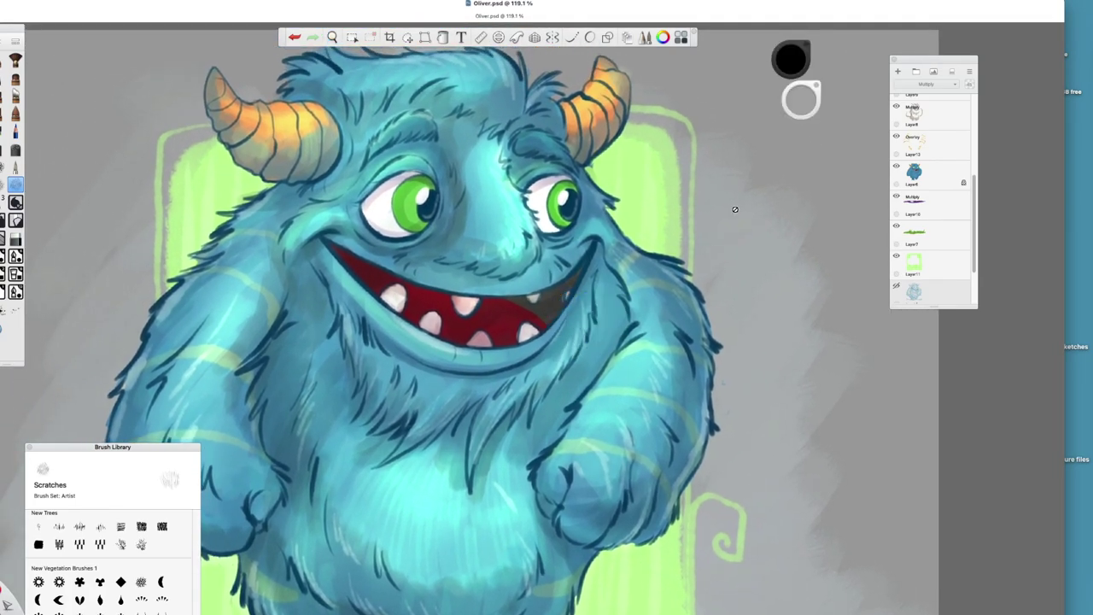
key(space)
drag(666, 212, 597, 171)
key(space)
key(space)
key(space)
drag(641, 200, 658, 214)
key(space)
key(space)
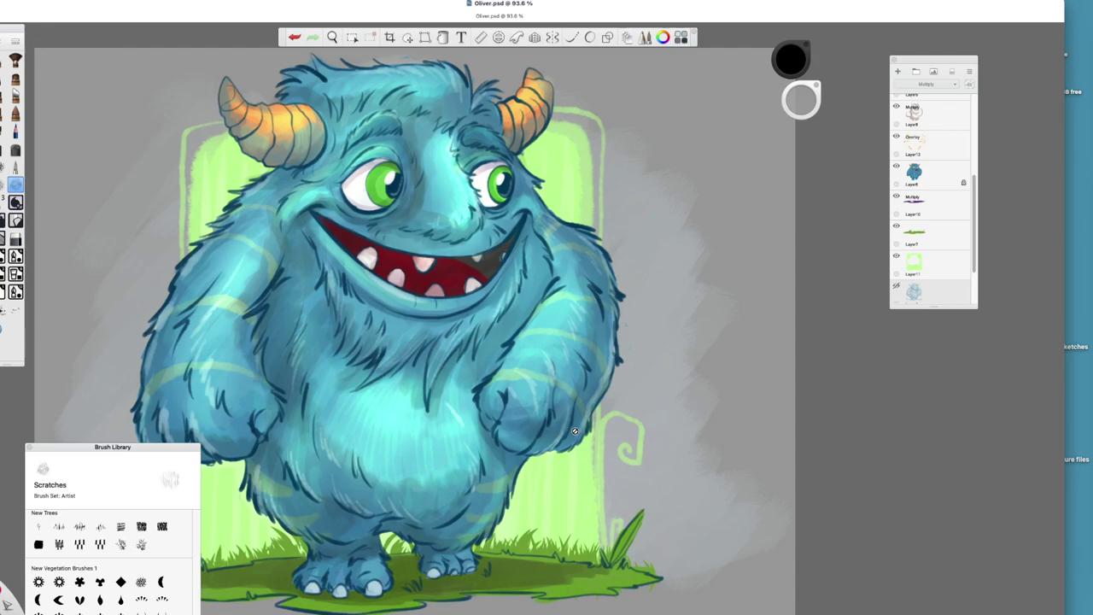
key(space)
mouse_move(616, 330)
mouse_down()
mouse_move(632, 325)
mouse_move(605, 337)
mouse_up()
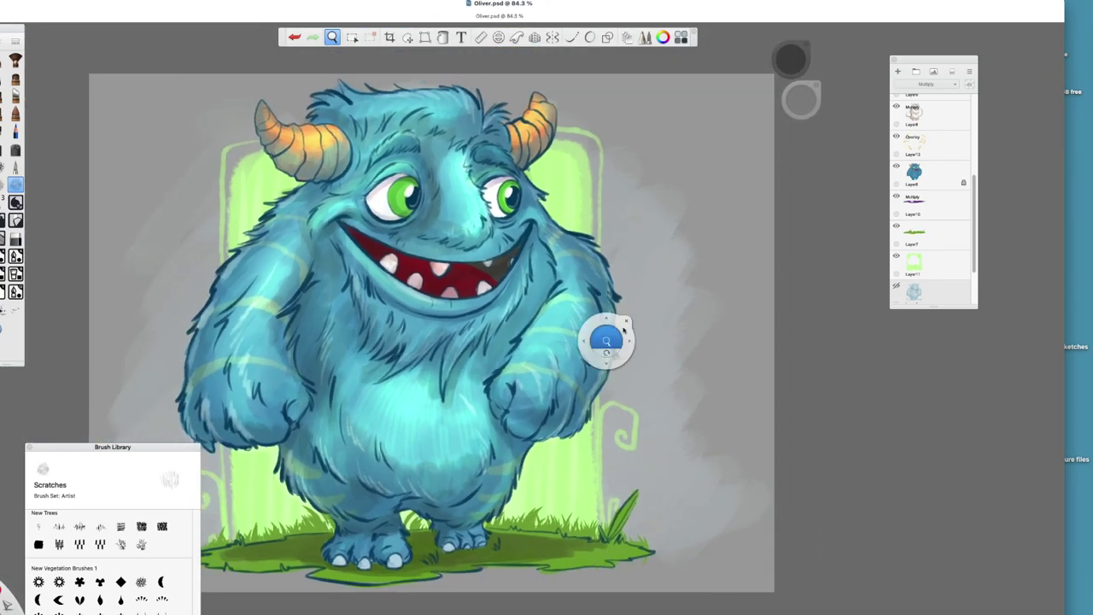